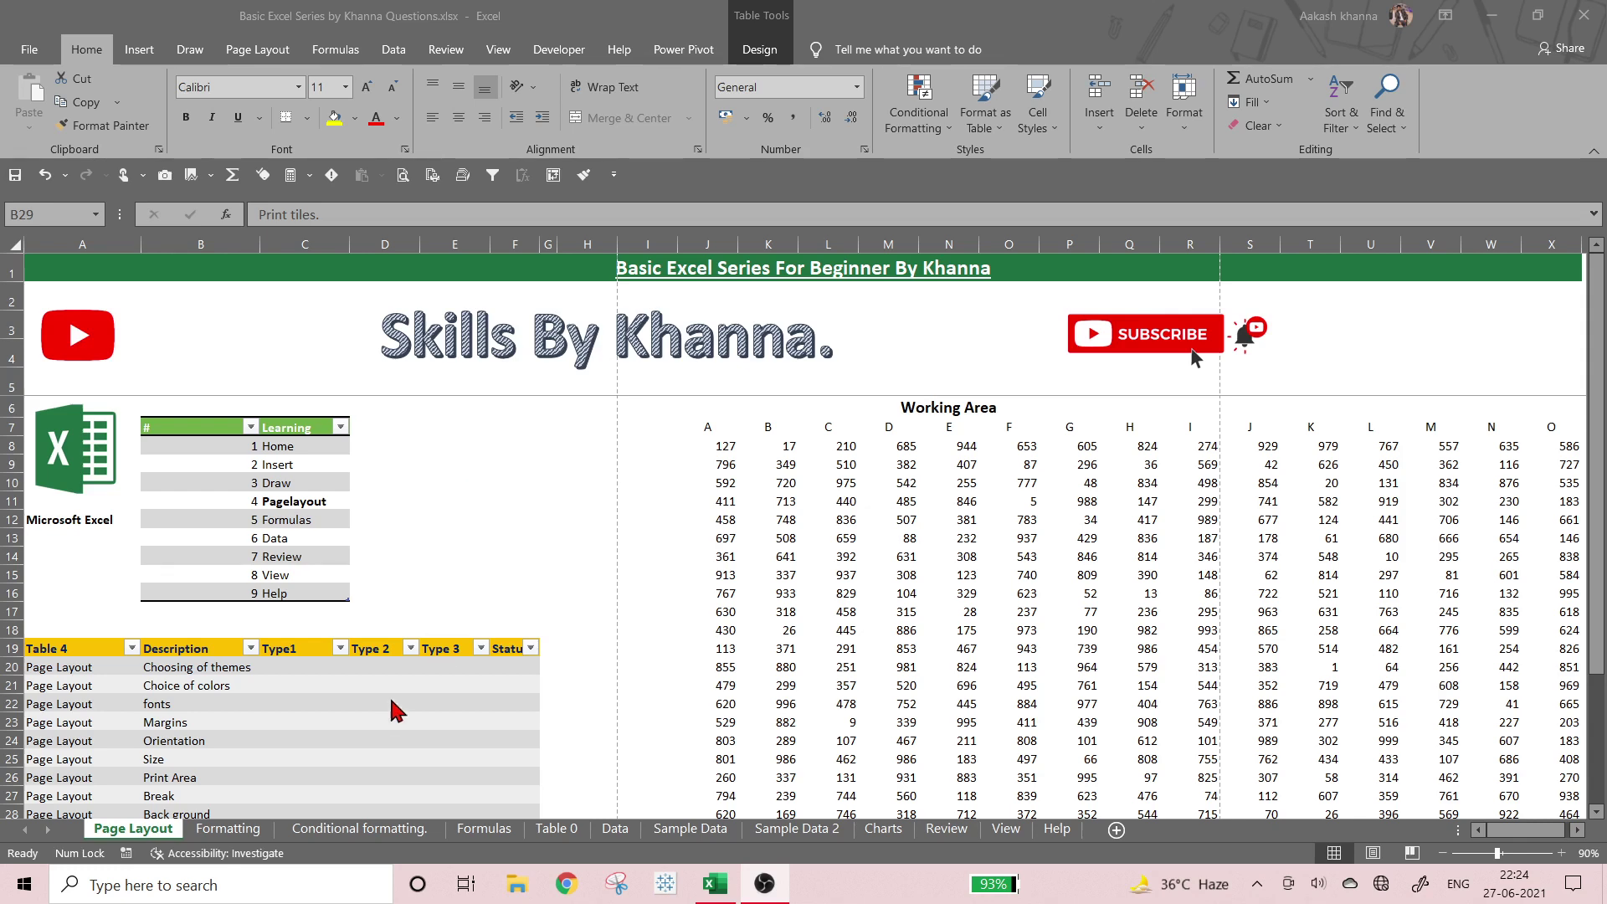
- Review the Page Layout topics in the Description column, from Choosing of themes down to Sheet points and Headings
click(261, 484)
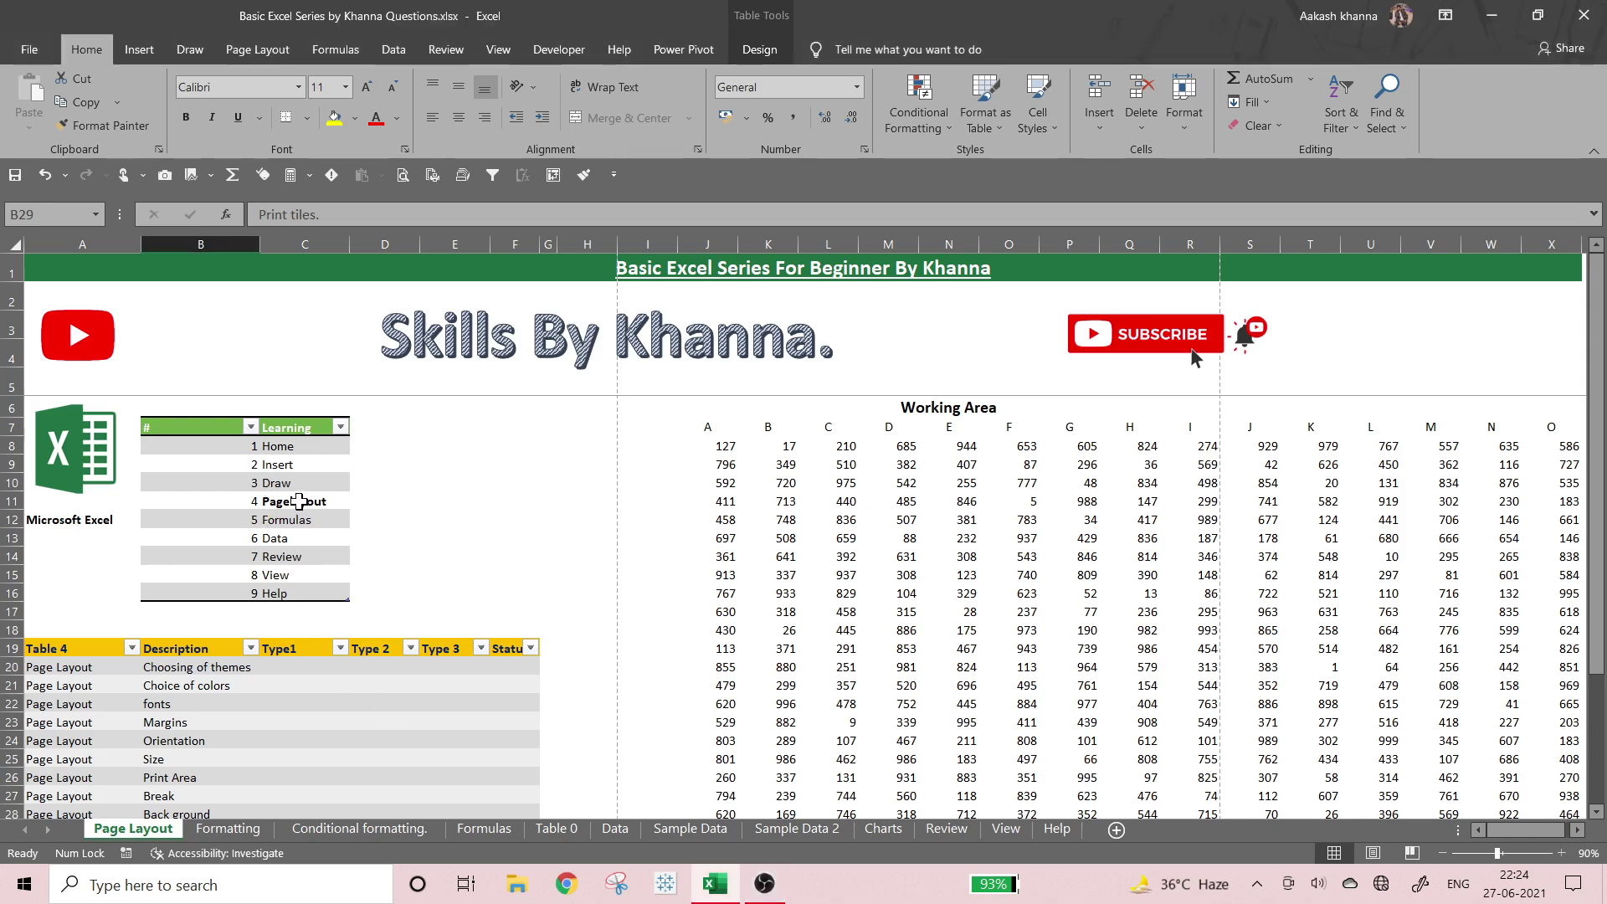
scroll(300, 502, down, 3)
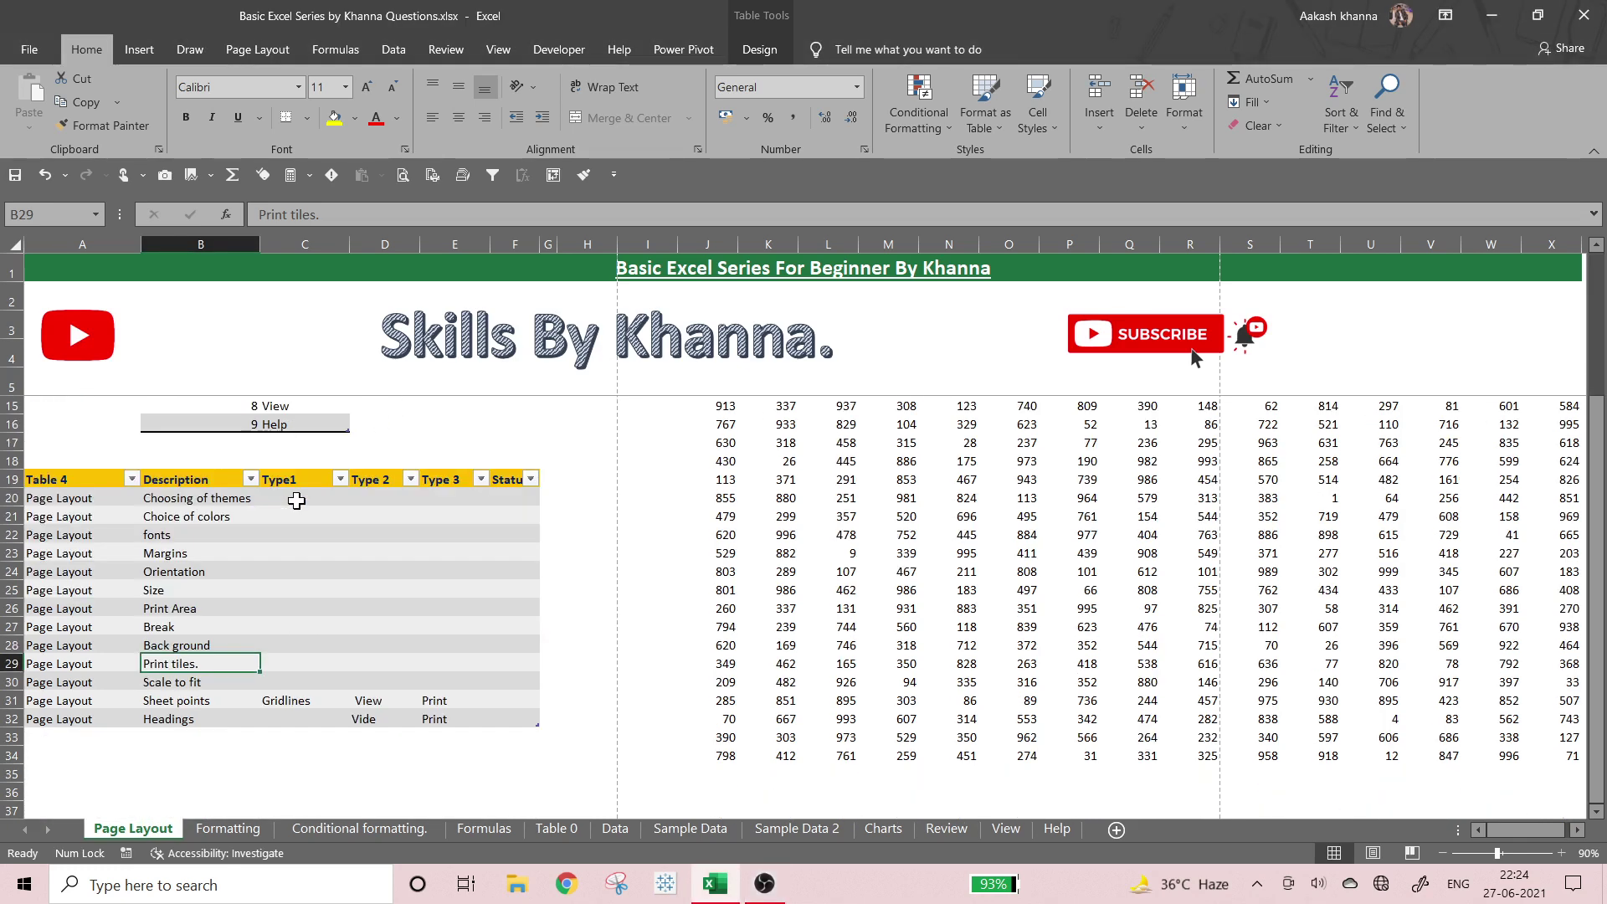
click(211, 501)
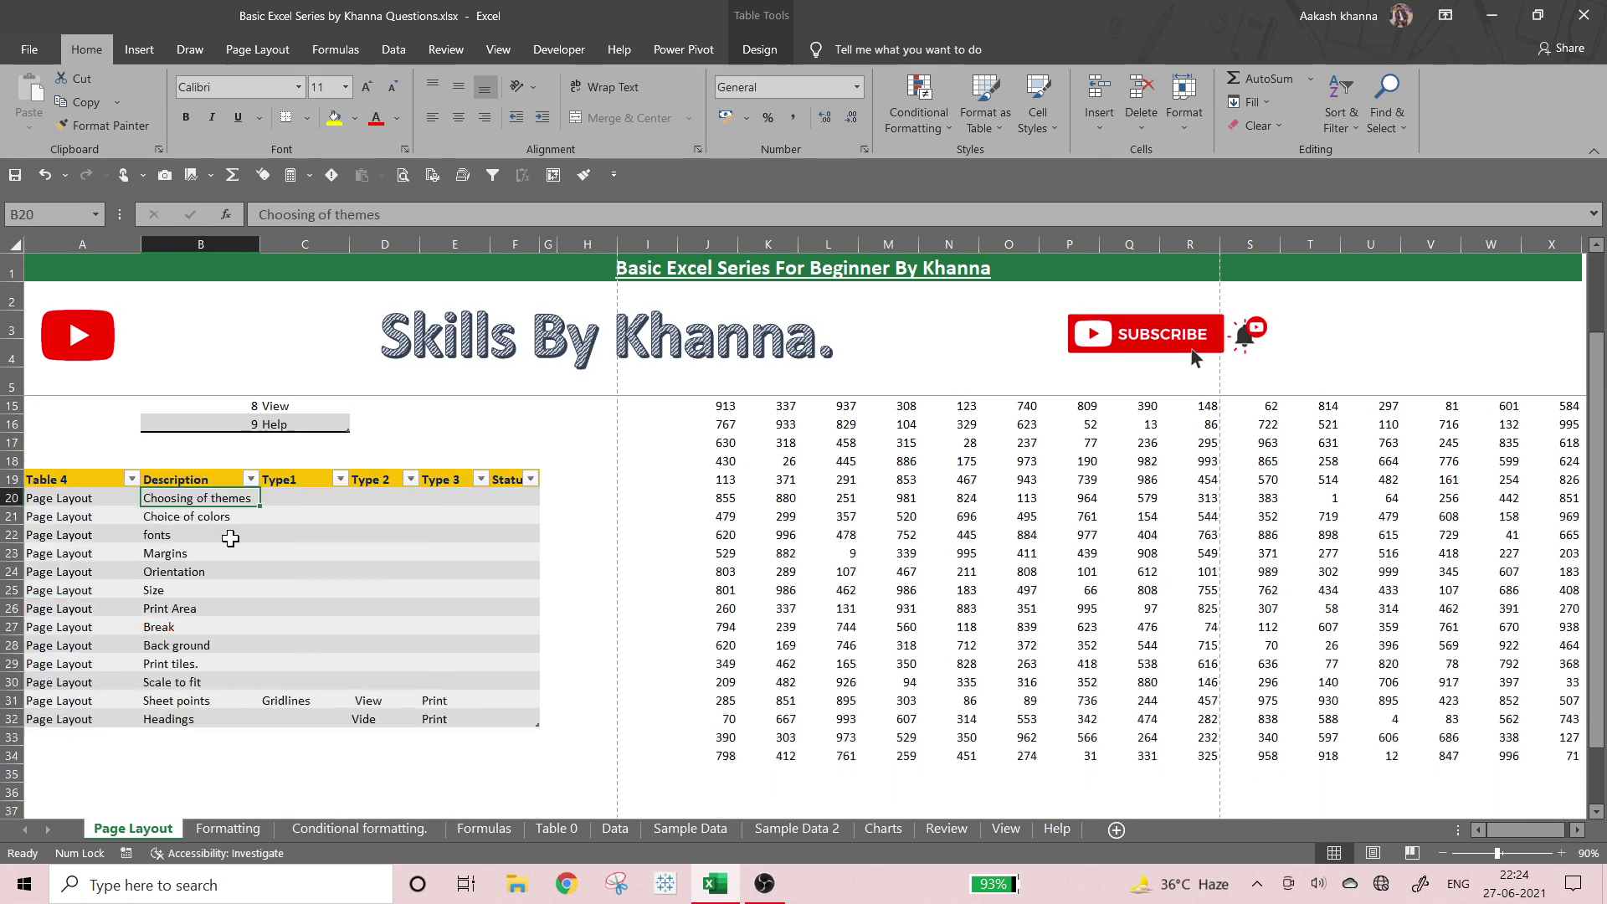
scroll(226, 538, down, 1)
scroll(230, 539, up, 2)
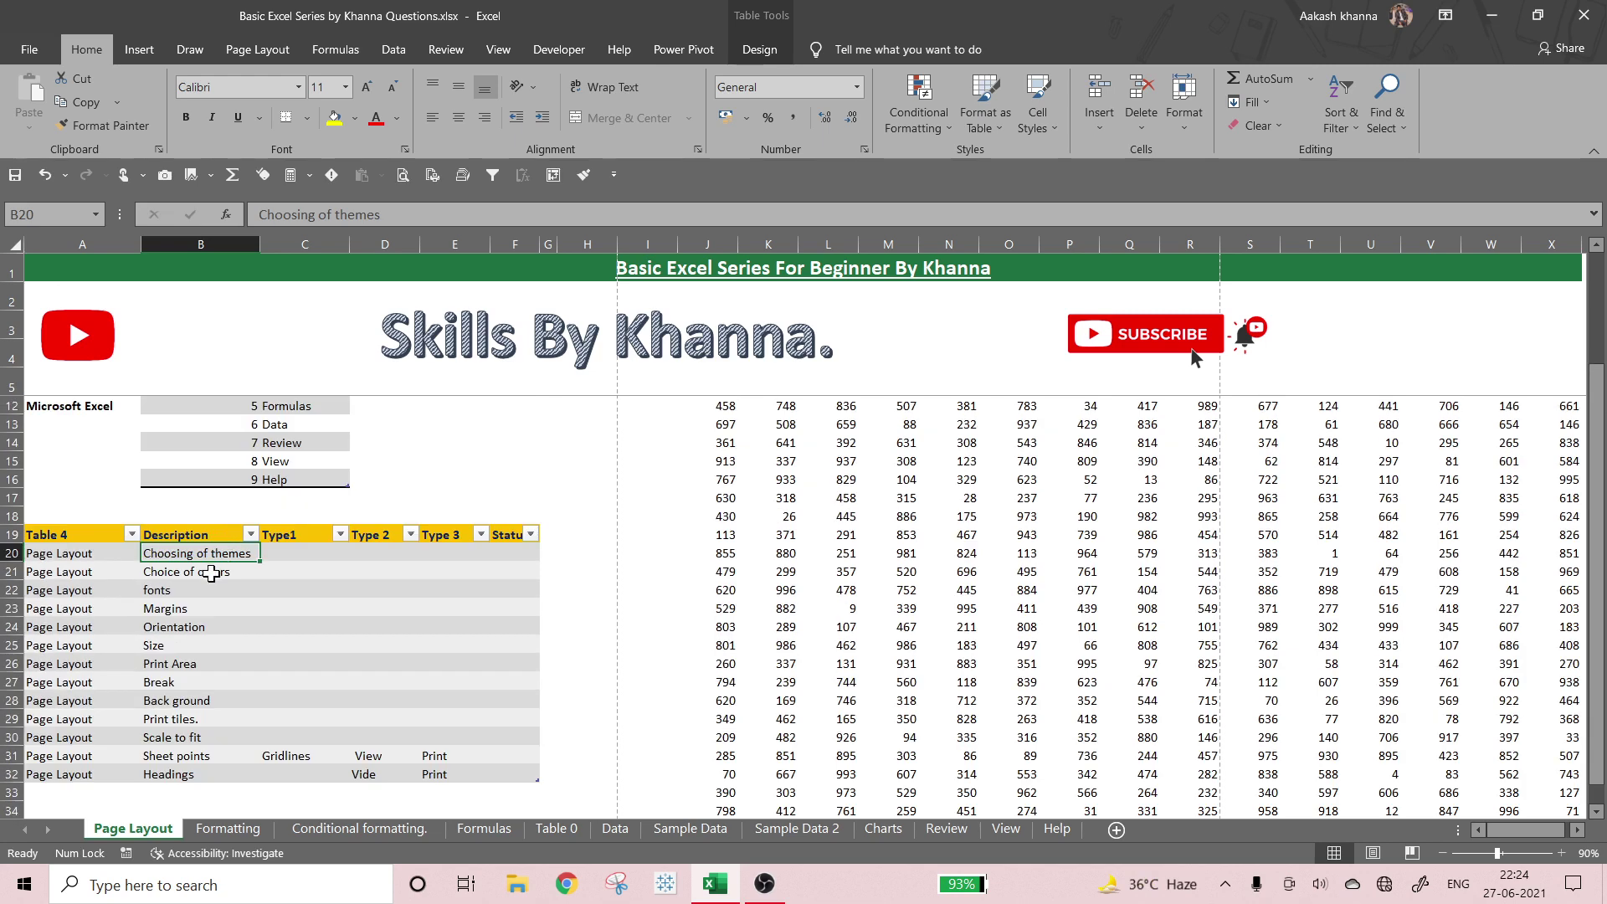
click(211, 572)
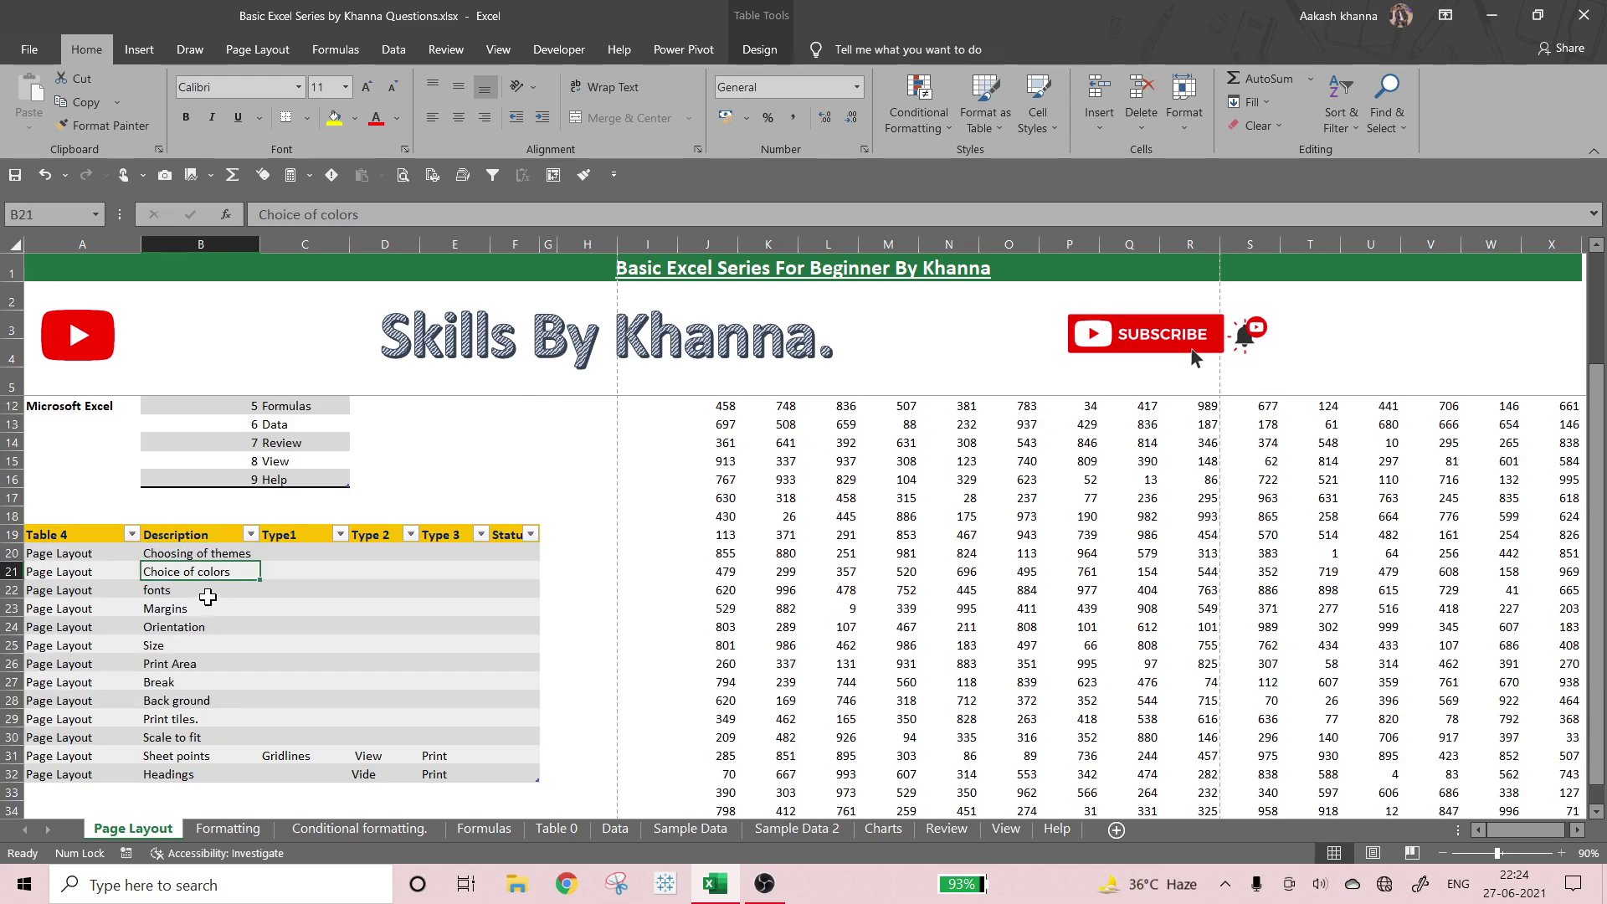
click(210, 596)
click(211, 609)
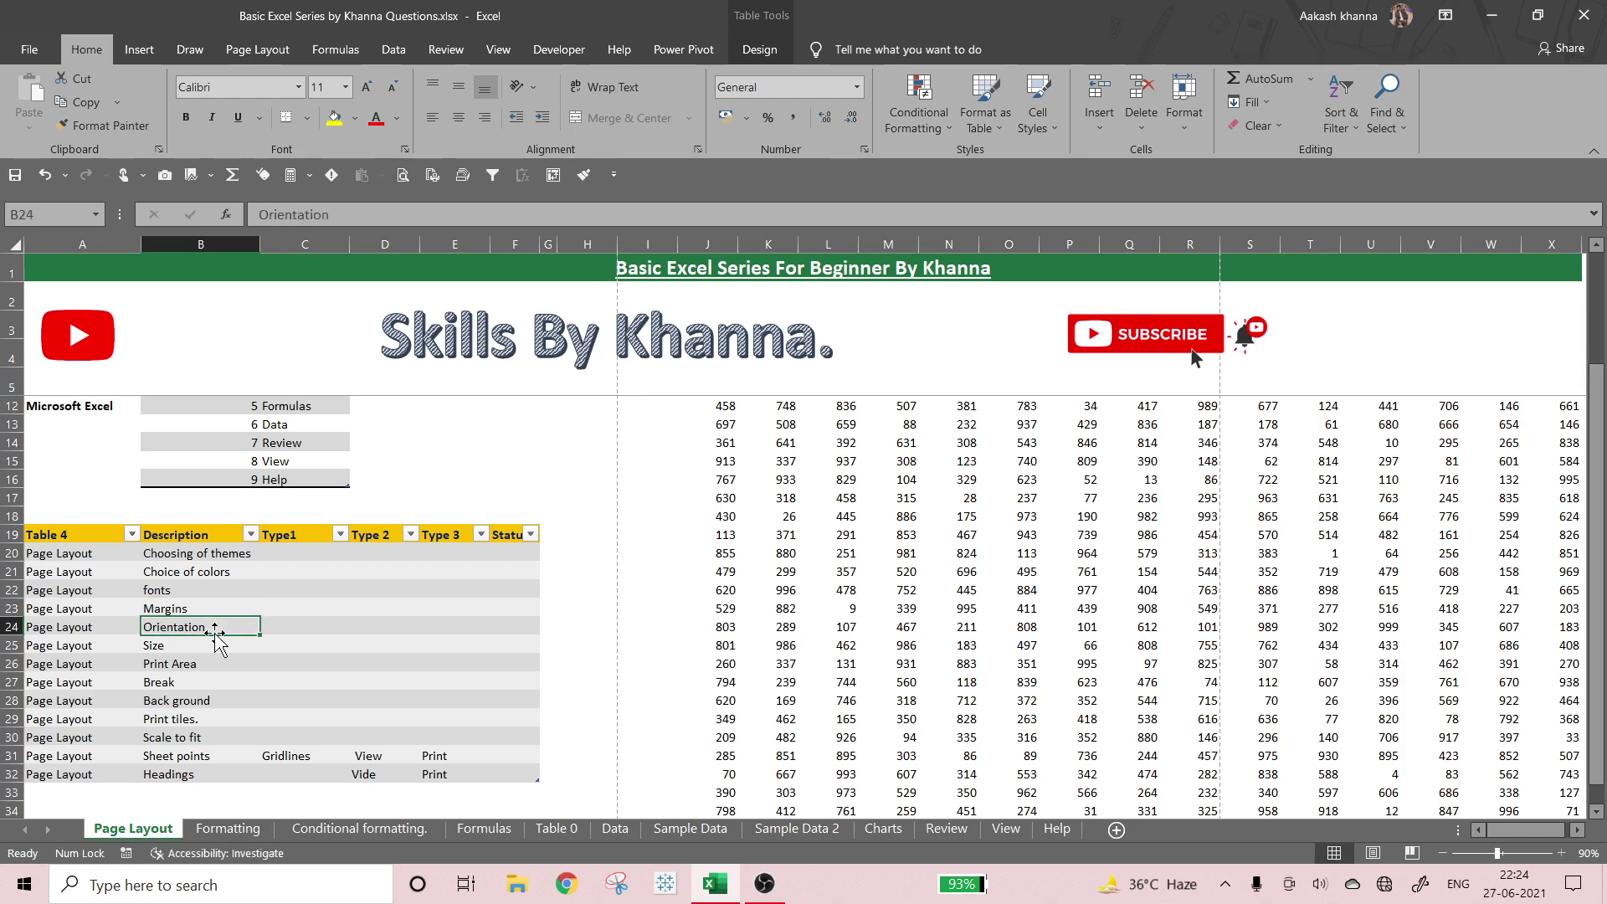
click(173, 647)
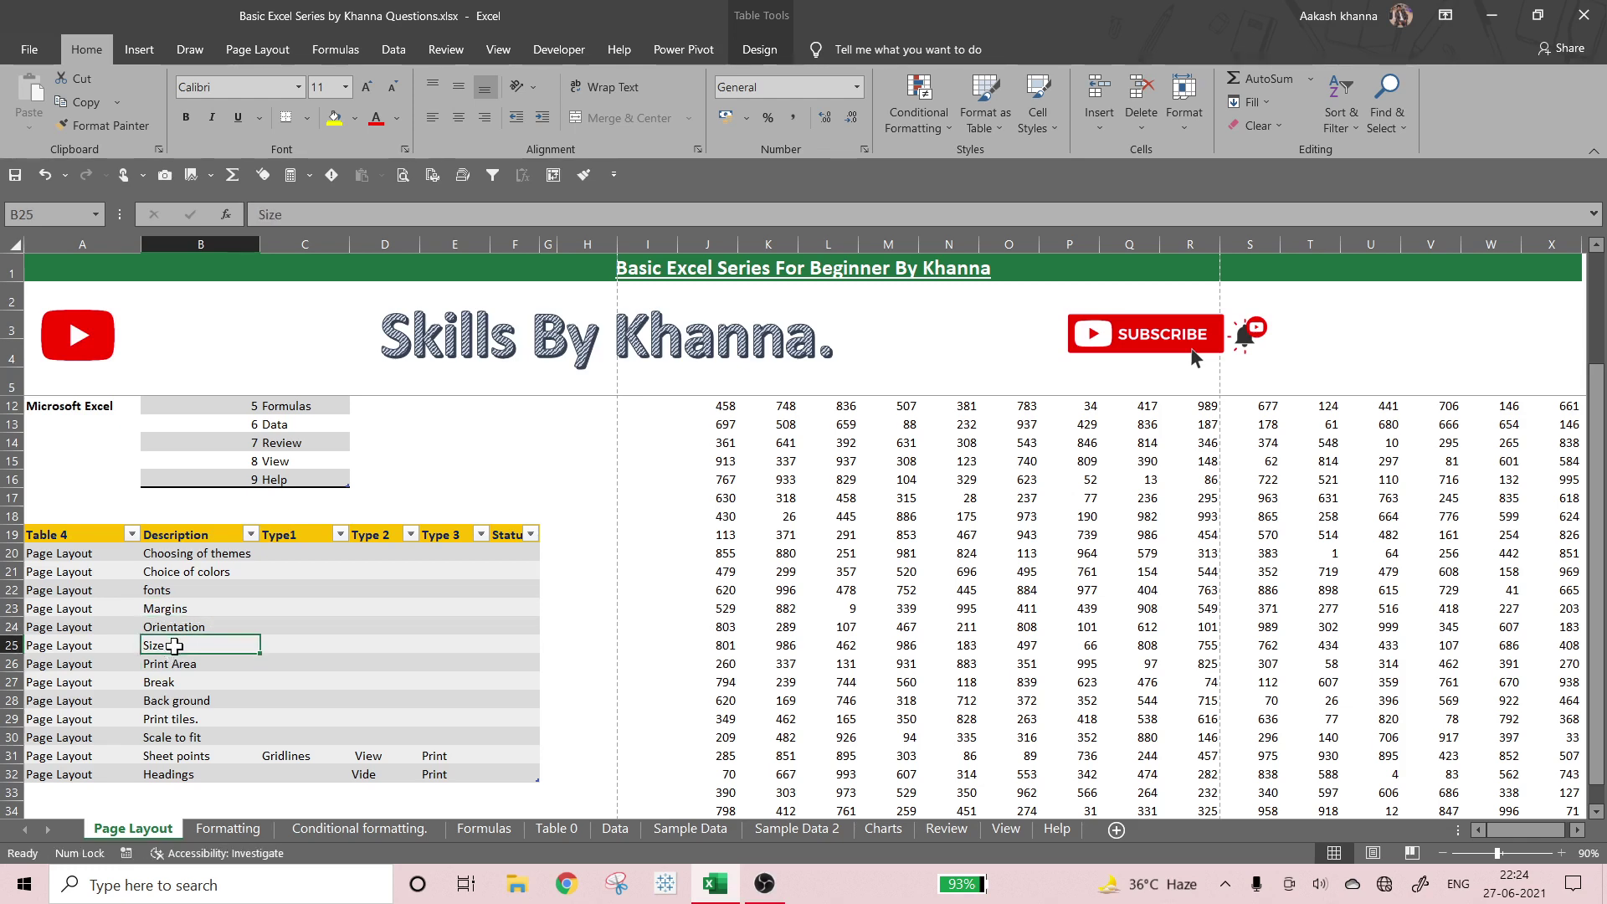
click(175, 666)
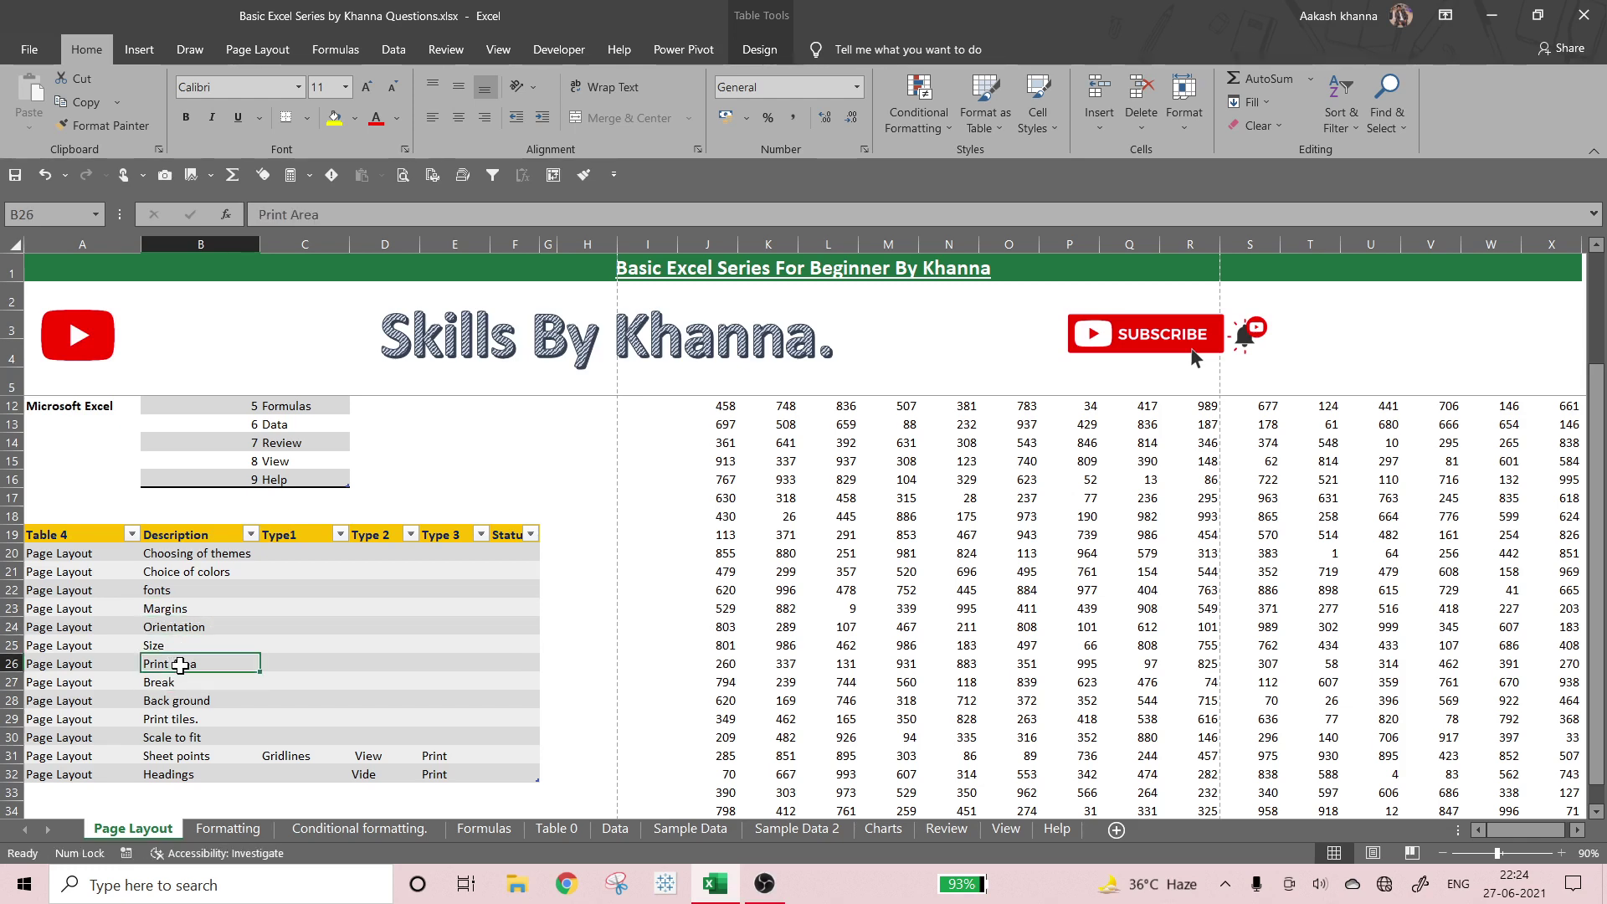
click(232, 700)
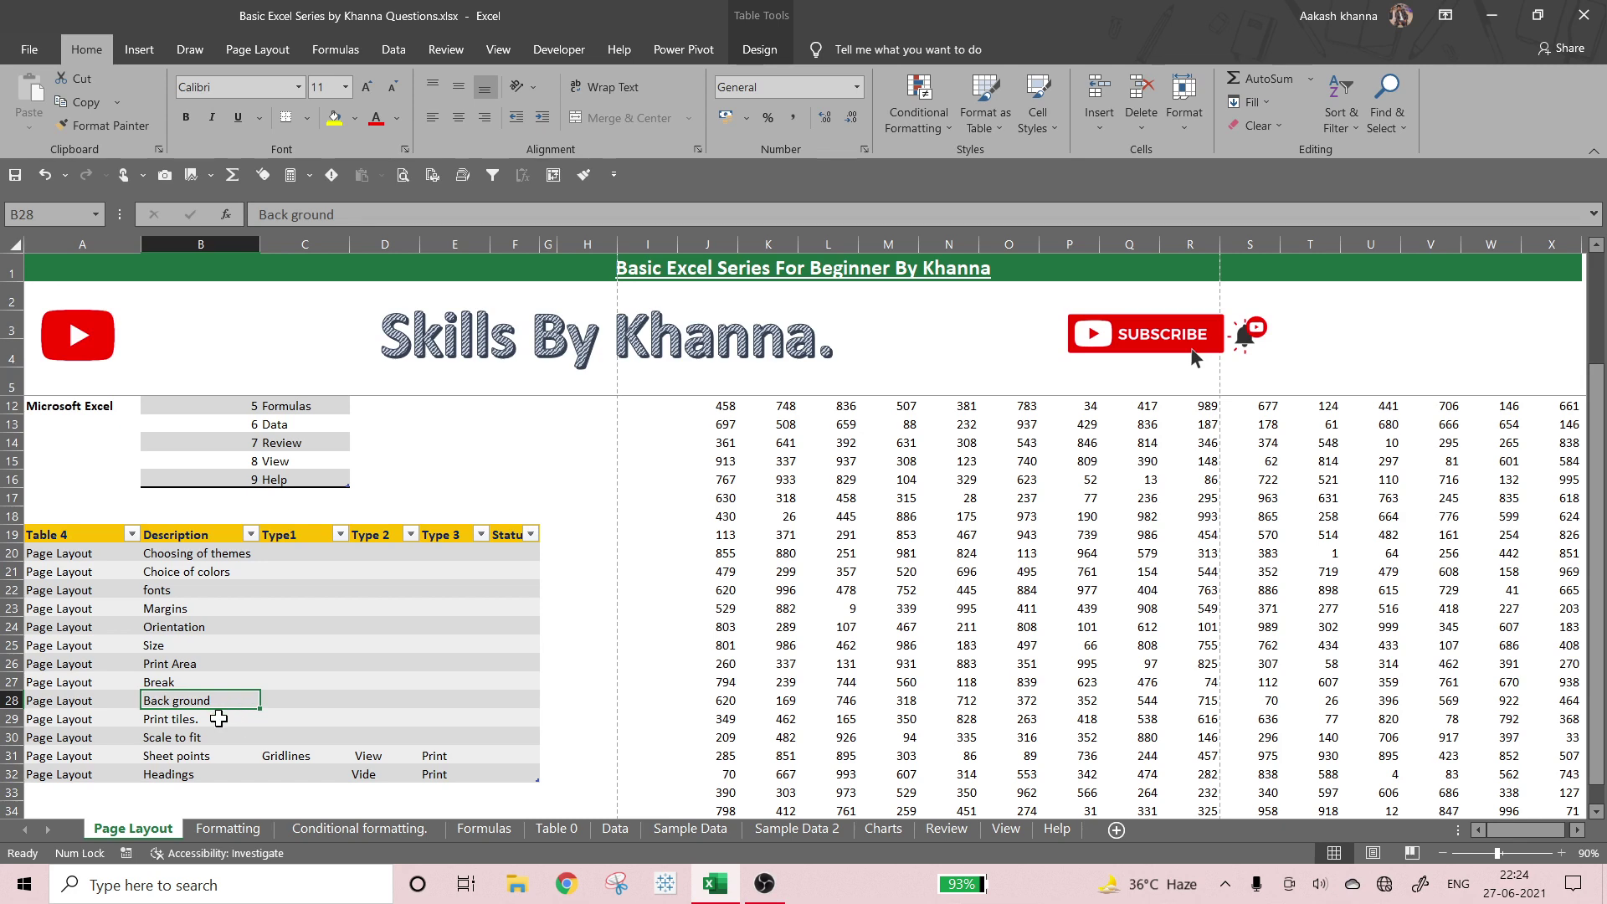
click(218, 719)
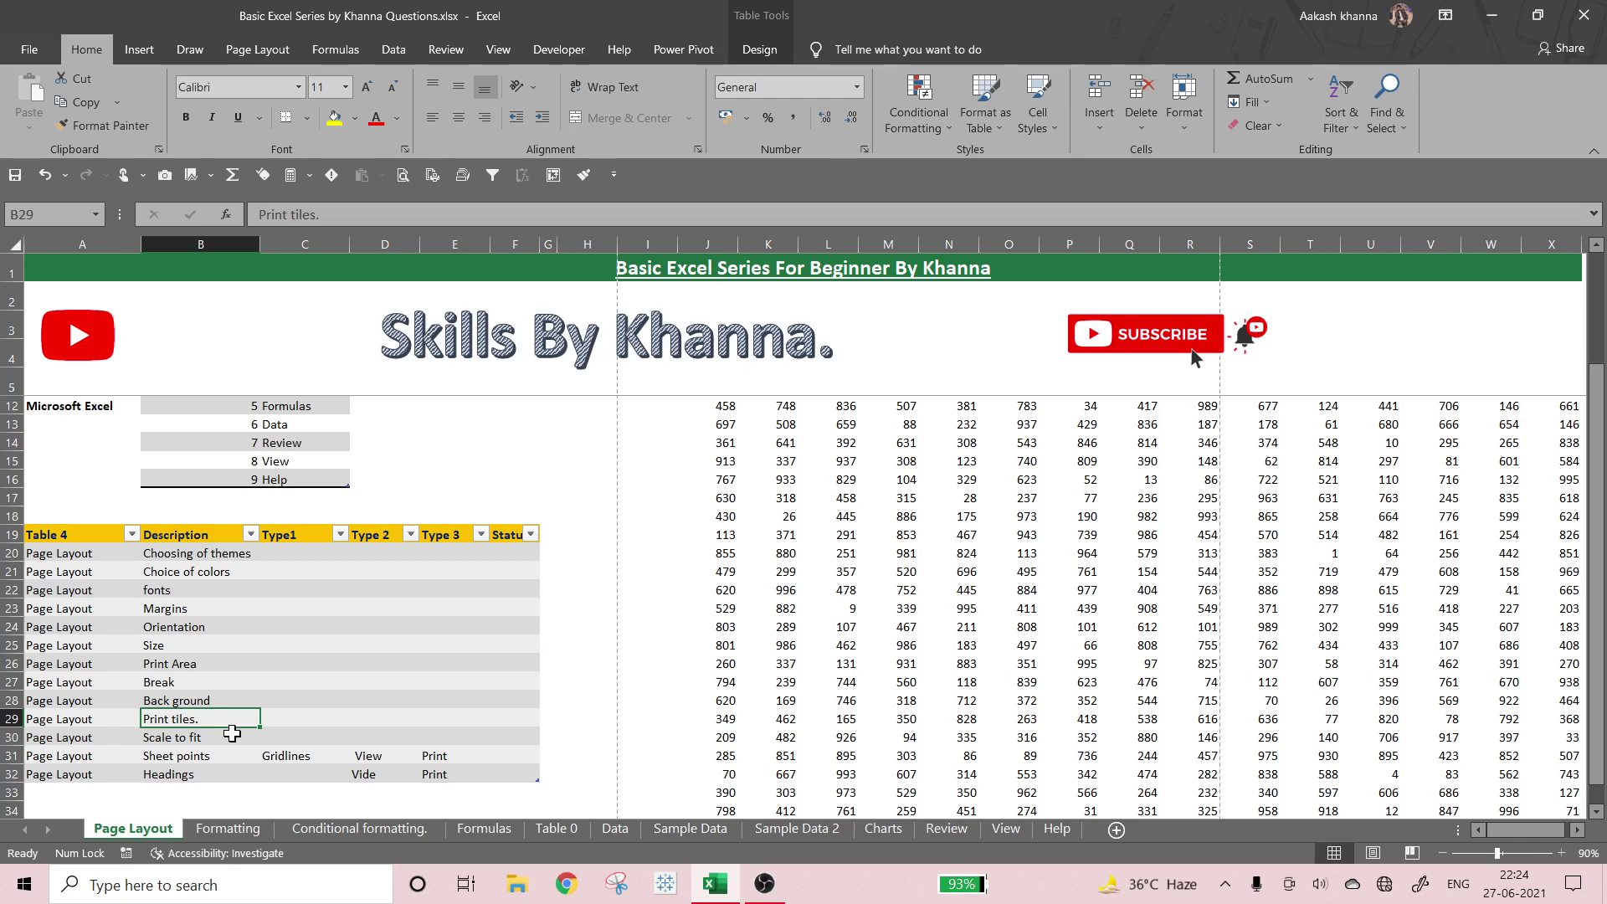
click(223, 738)
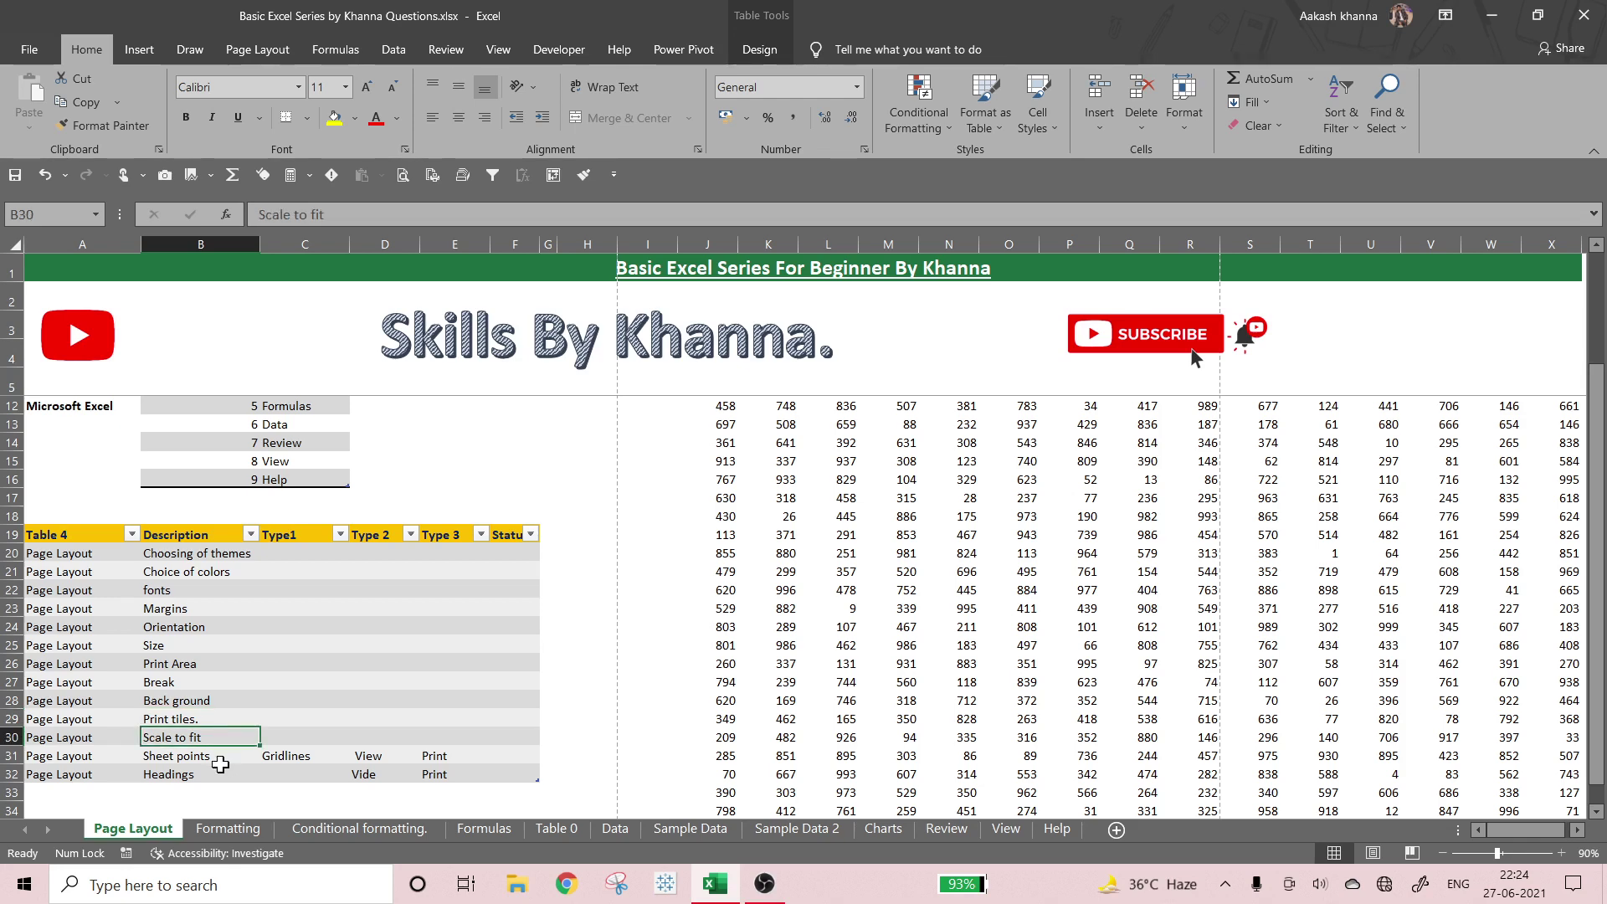
click(223, 772)
click(226, 755)
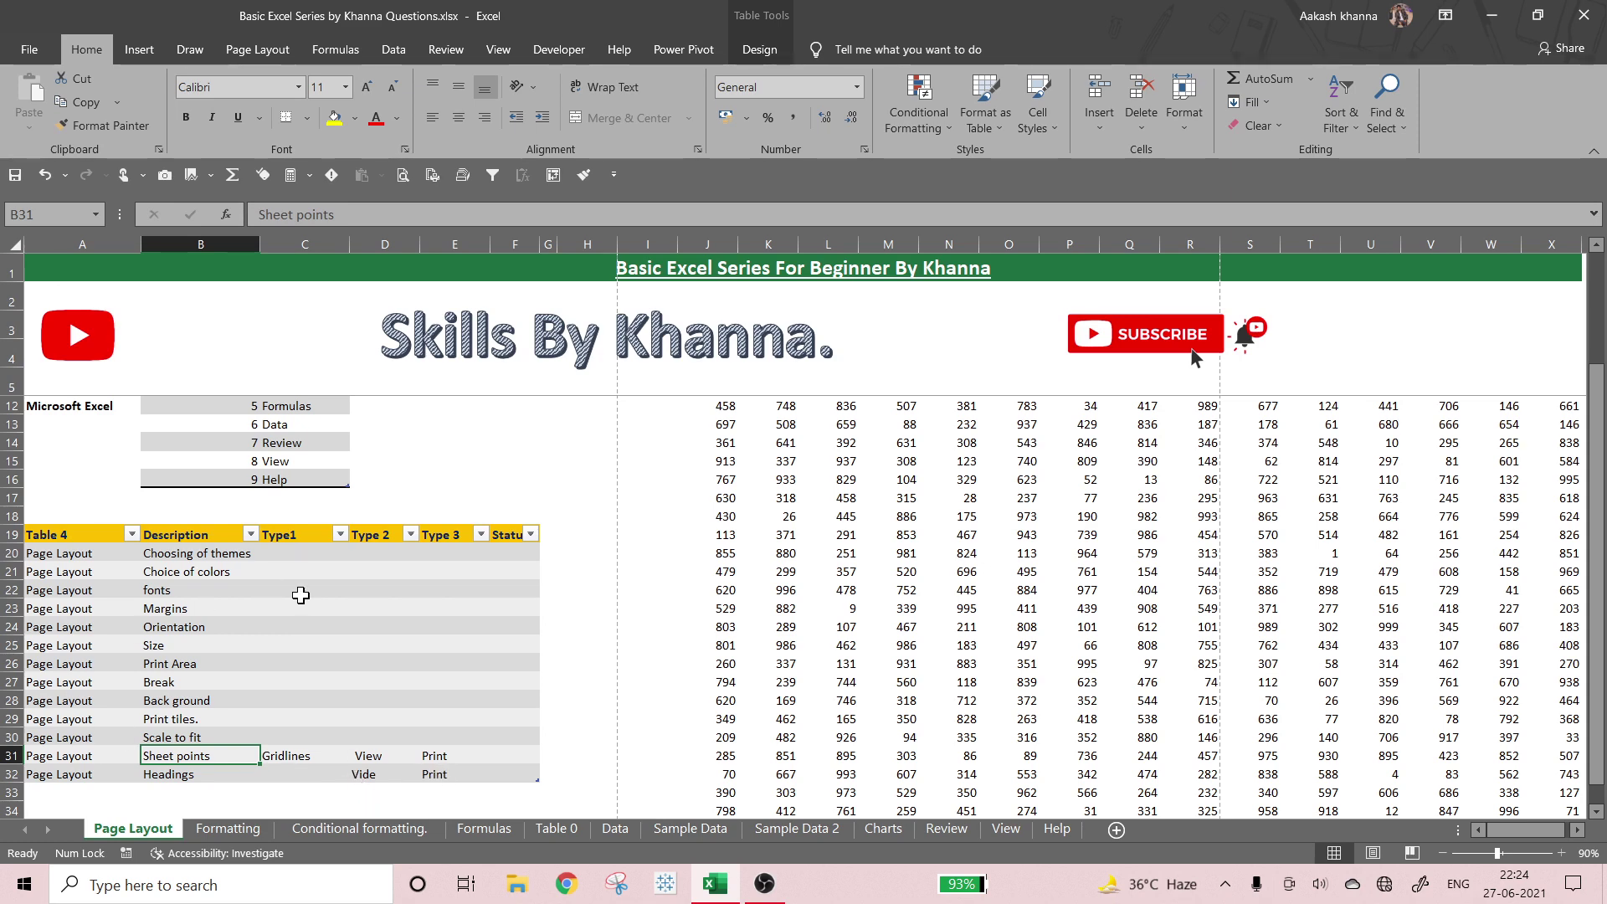
scroll(301, 595, up, 2)
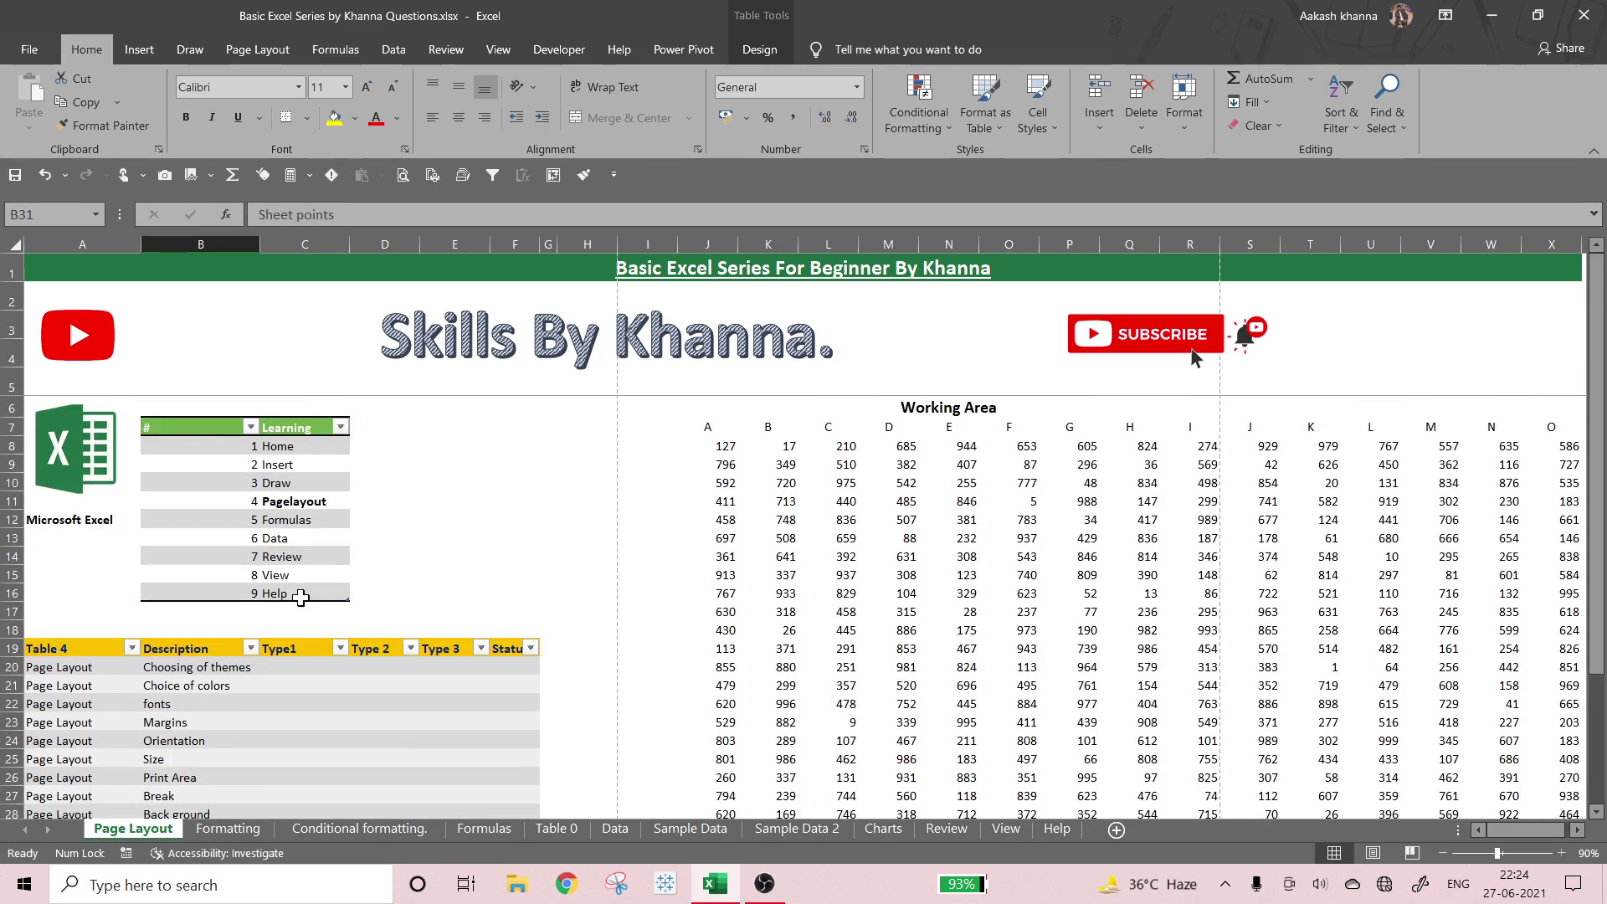
- Select the numbers under header A of the Working Area, from J8 down to the last filled row
click(767, 430)
key(Left)
key(ctrl+shift+Right)
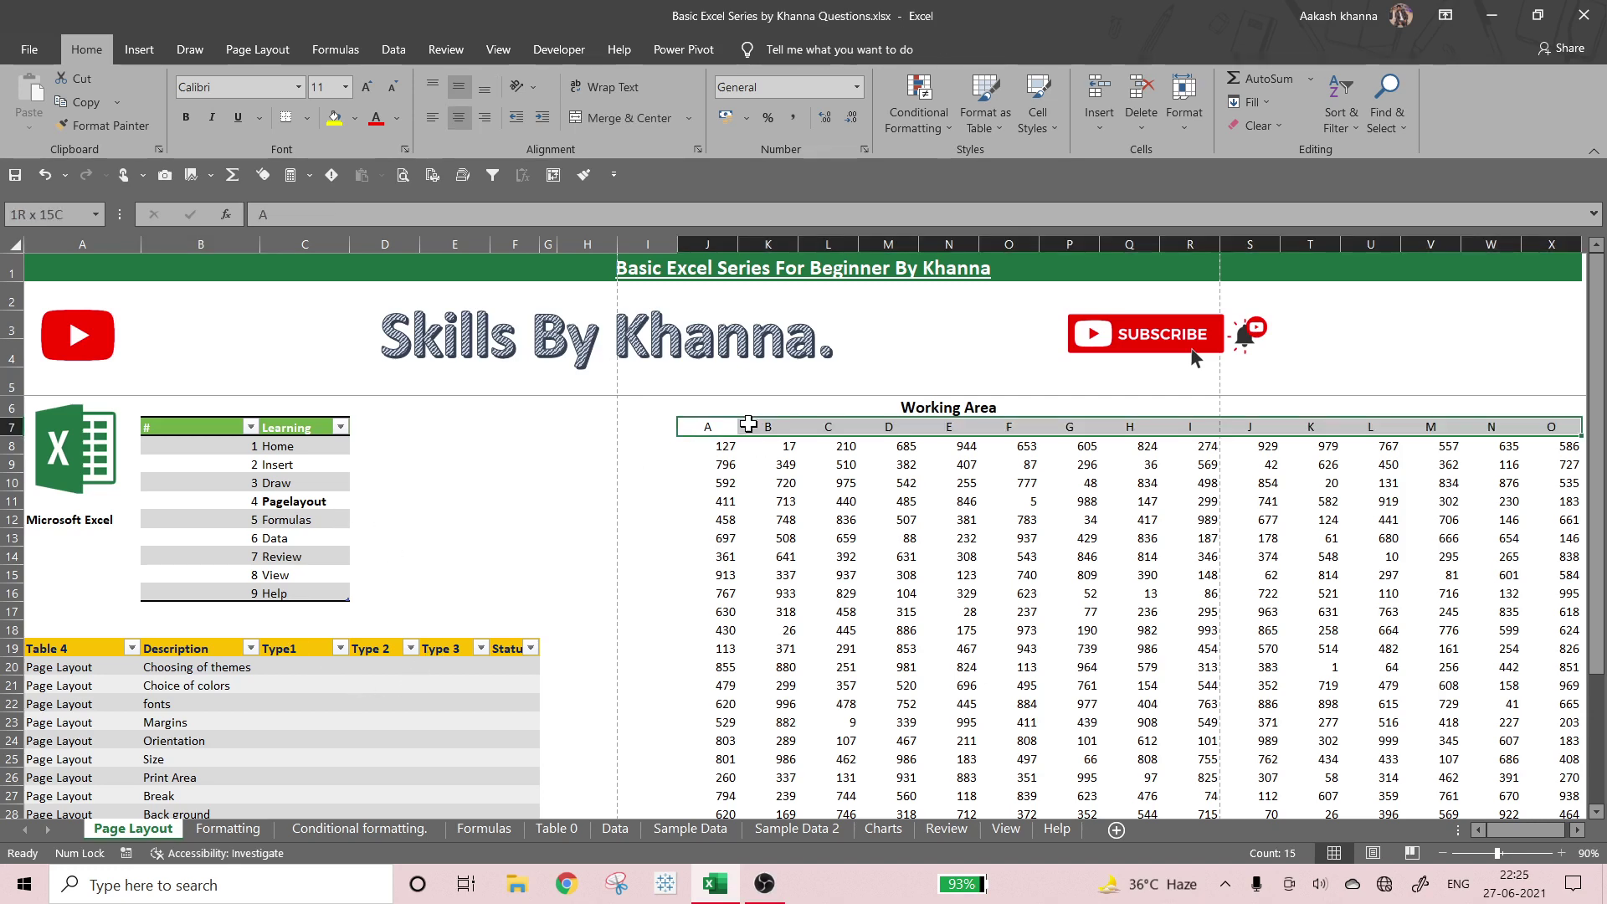
key(ctrl+shift+Down)
key(ctrl+shift+Down)
key(Up)
key(Down)
key(ctrl+Right)
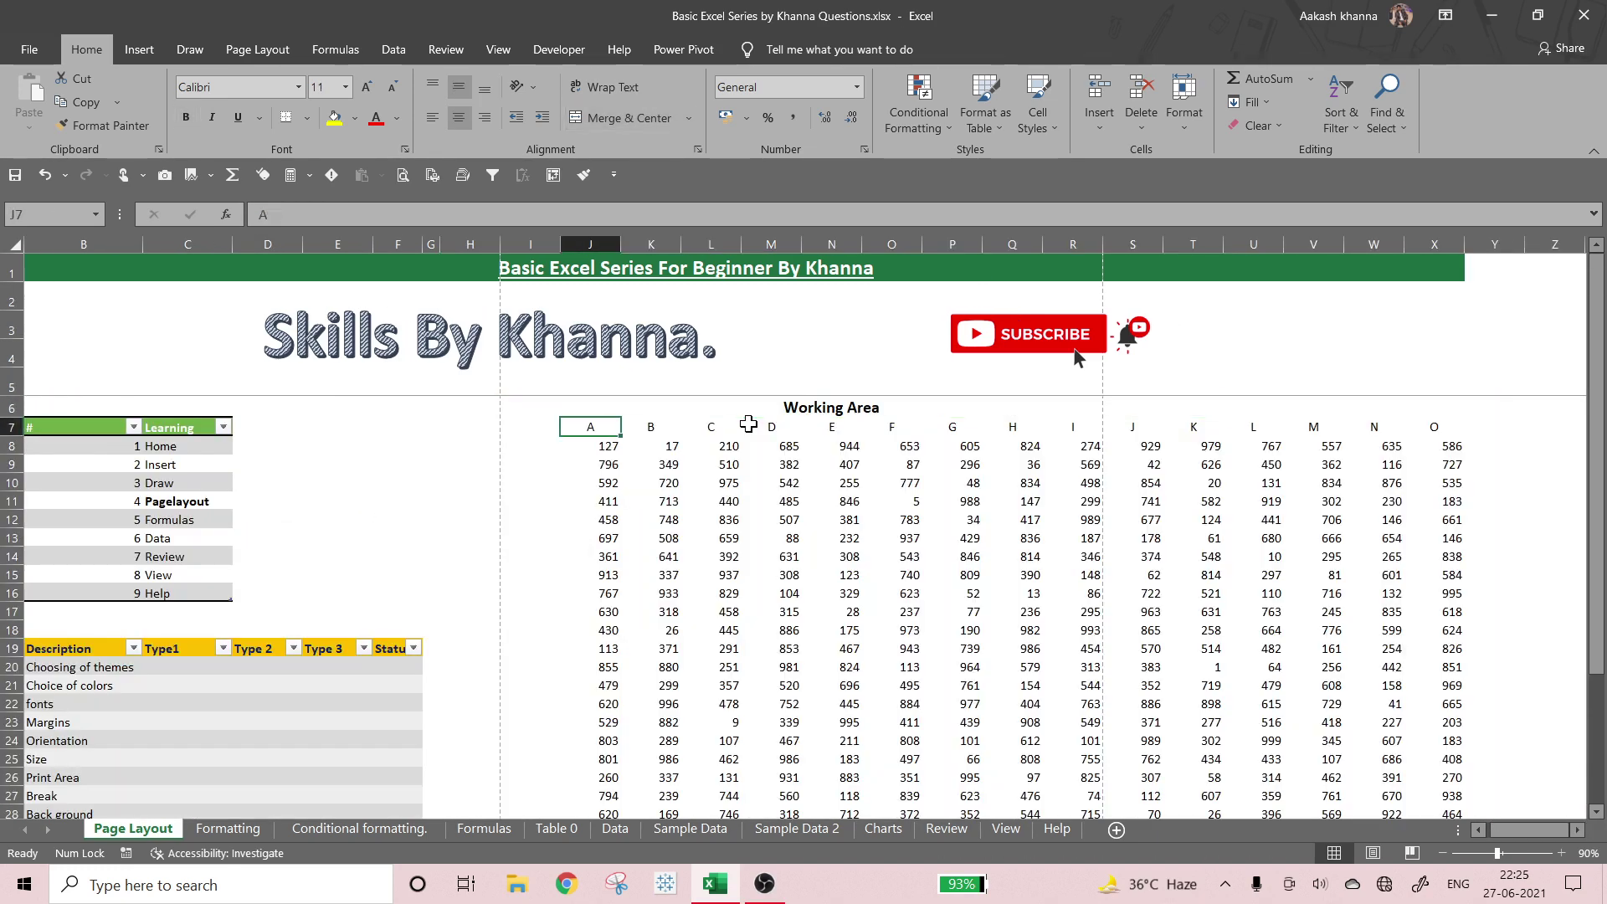
key(ctrl+shift+Right)
scroll(749, 424, down, 1)
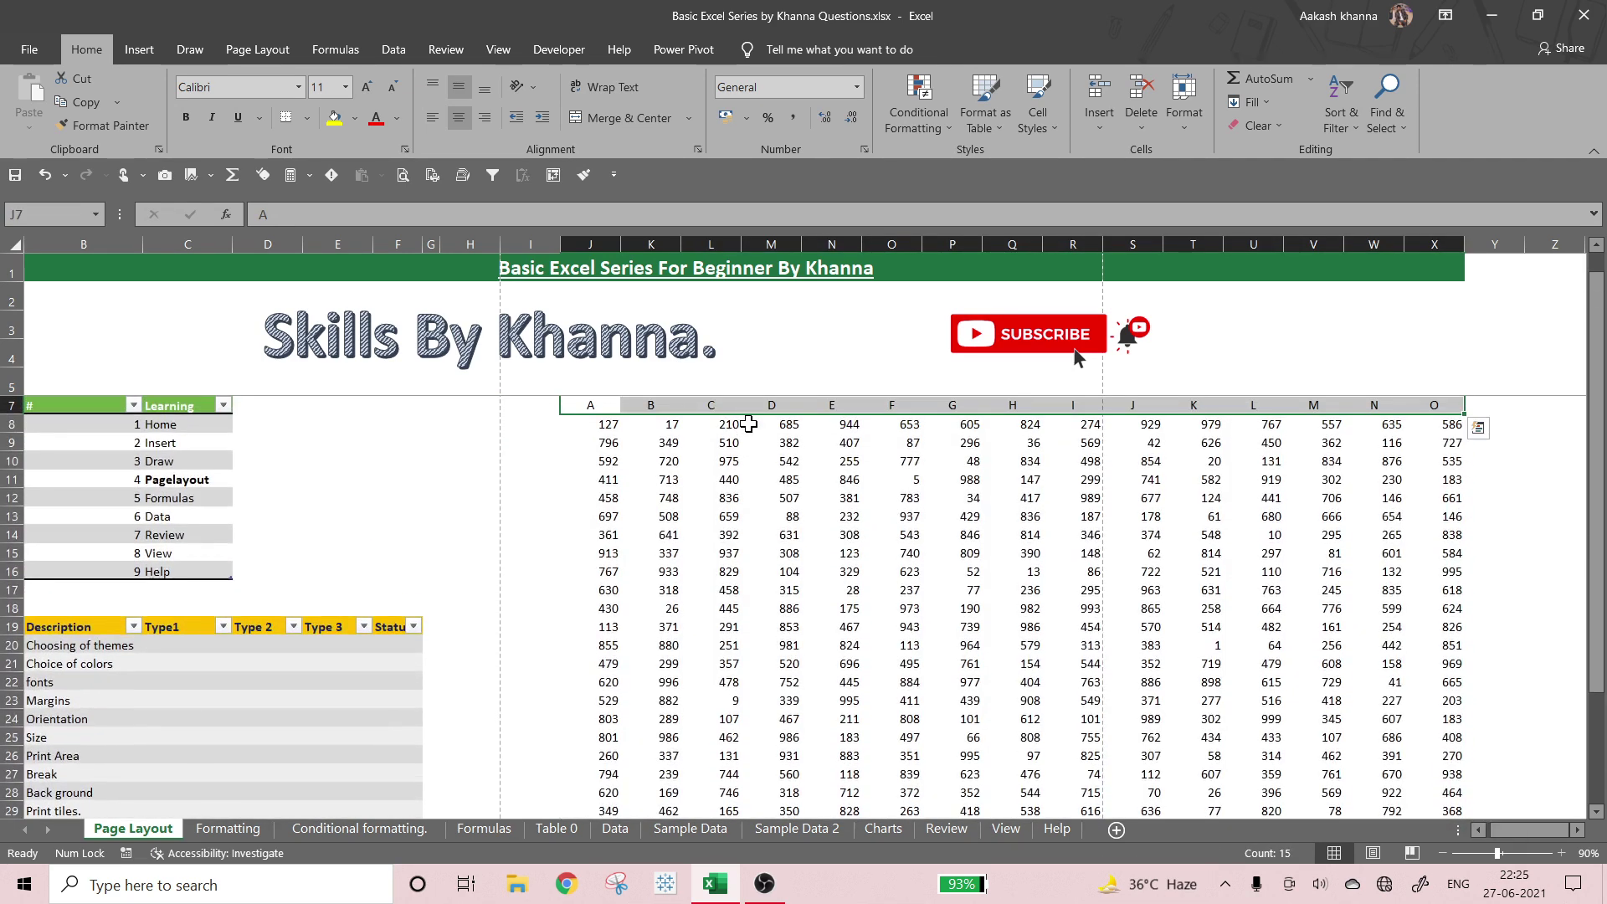
key(Down)
key(ctrl+shift+Down)
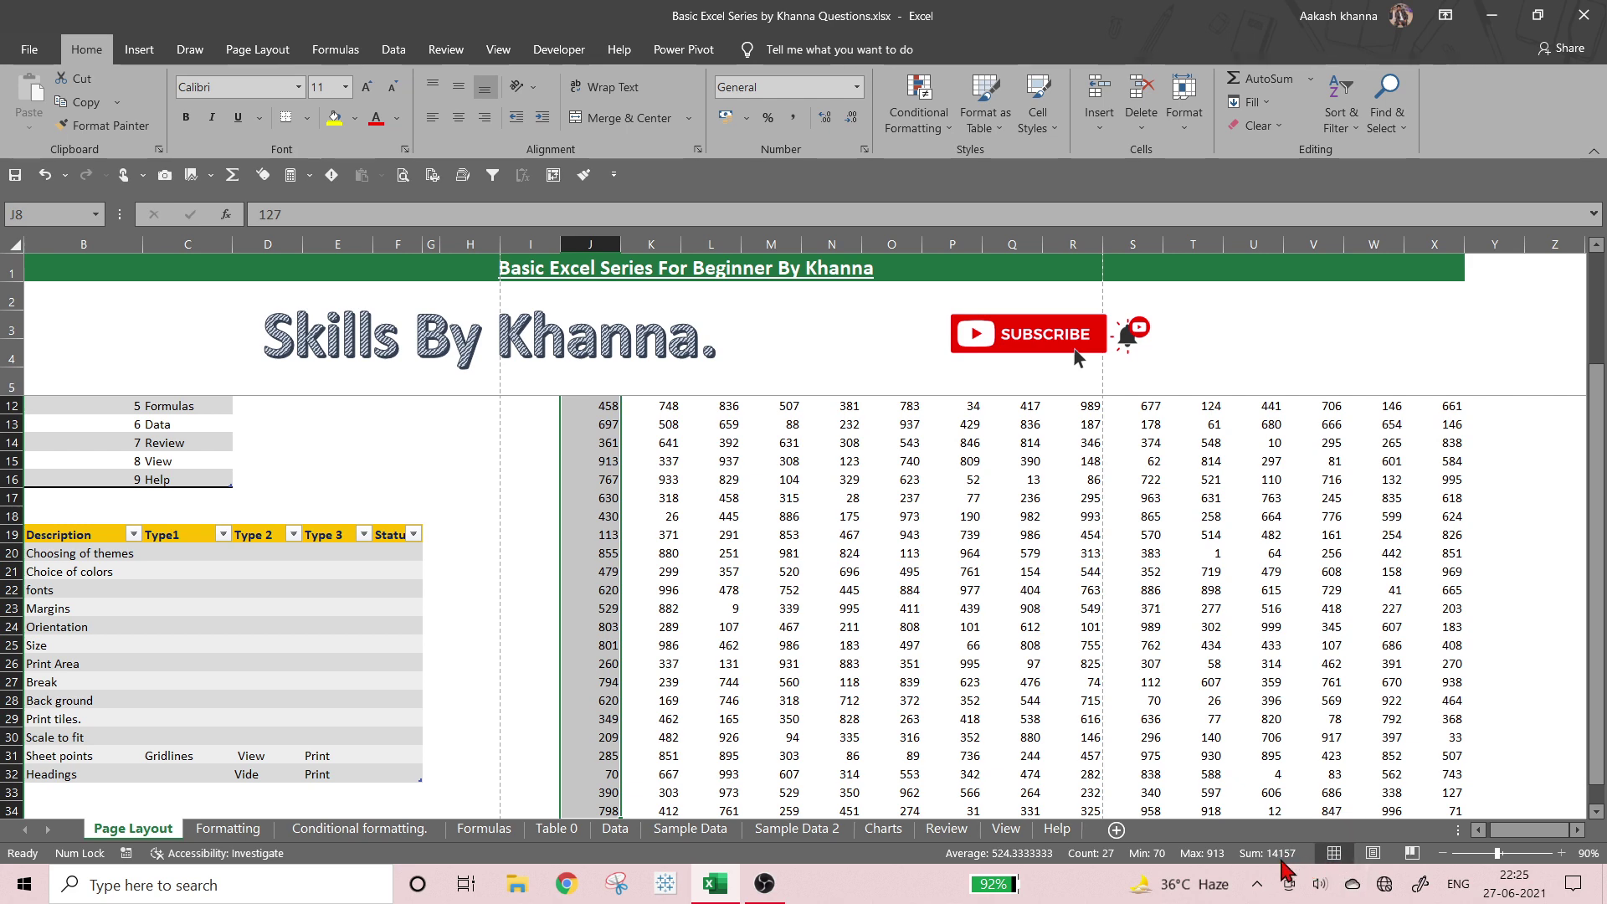
- Add Numerical Count to the statistics displayed in the status bar
right_click(782, 854)
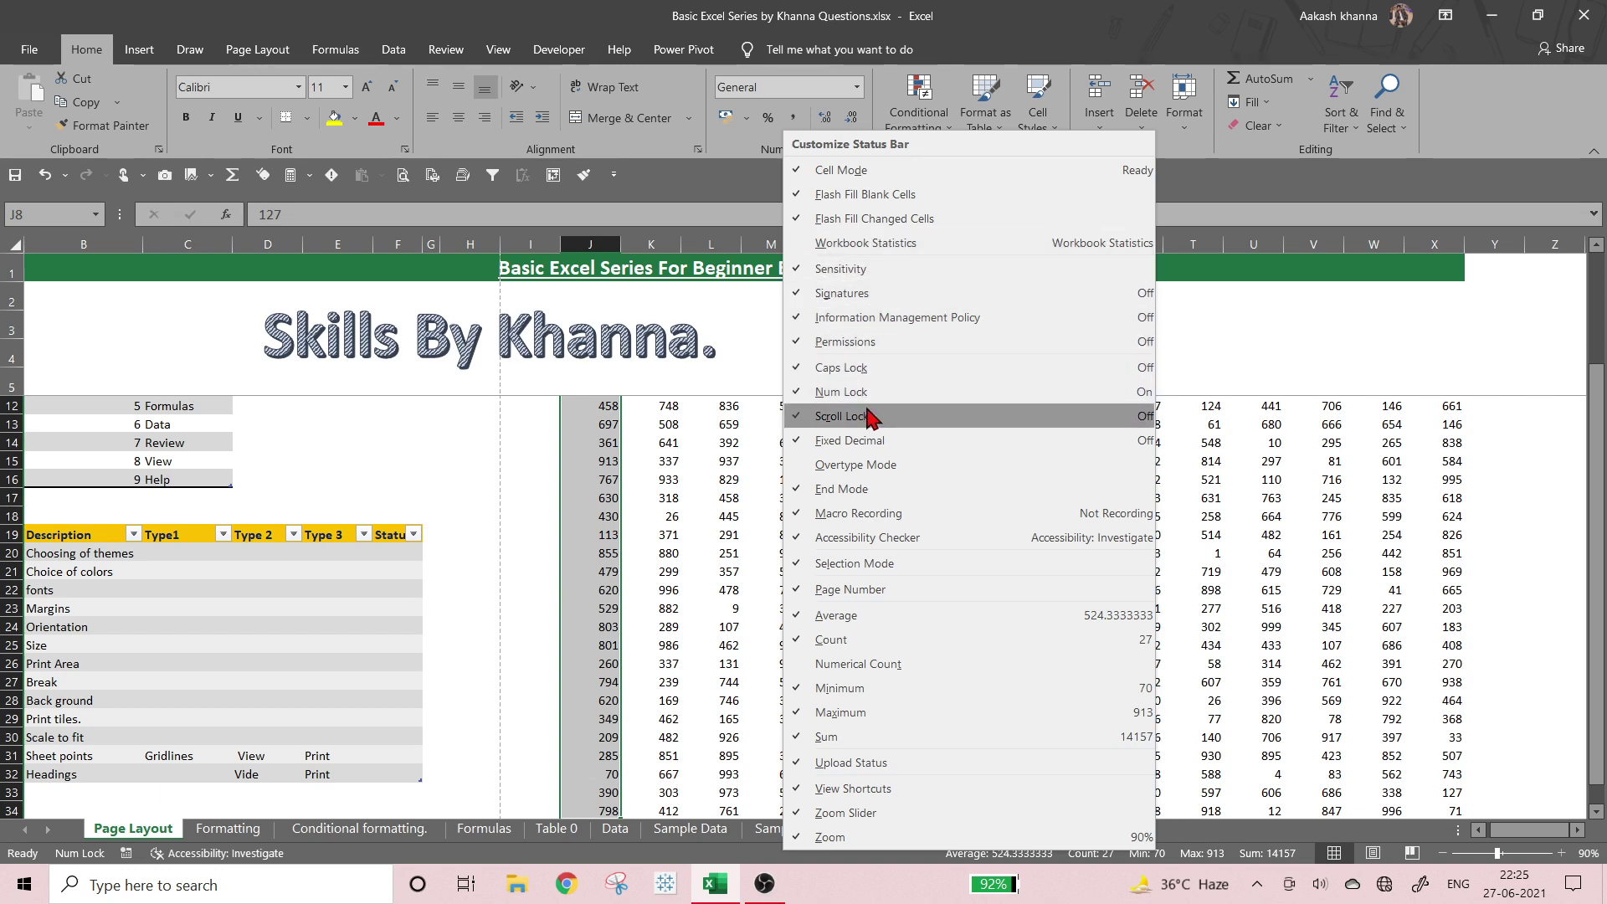
click(862, 665)
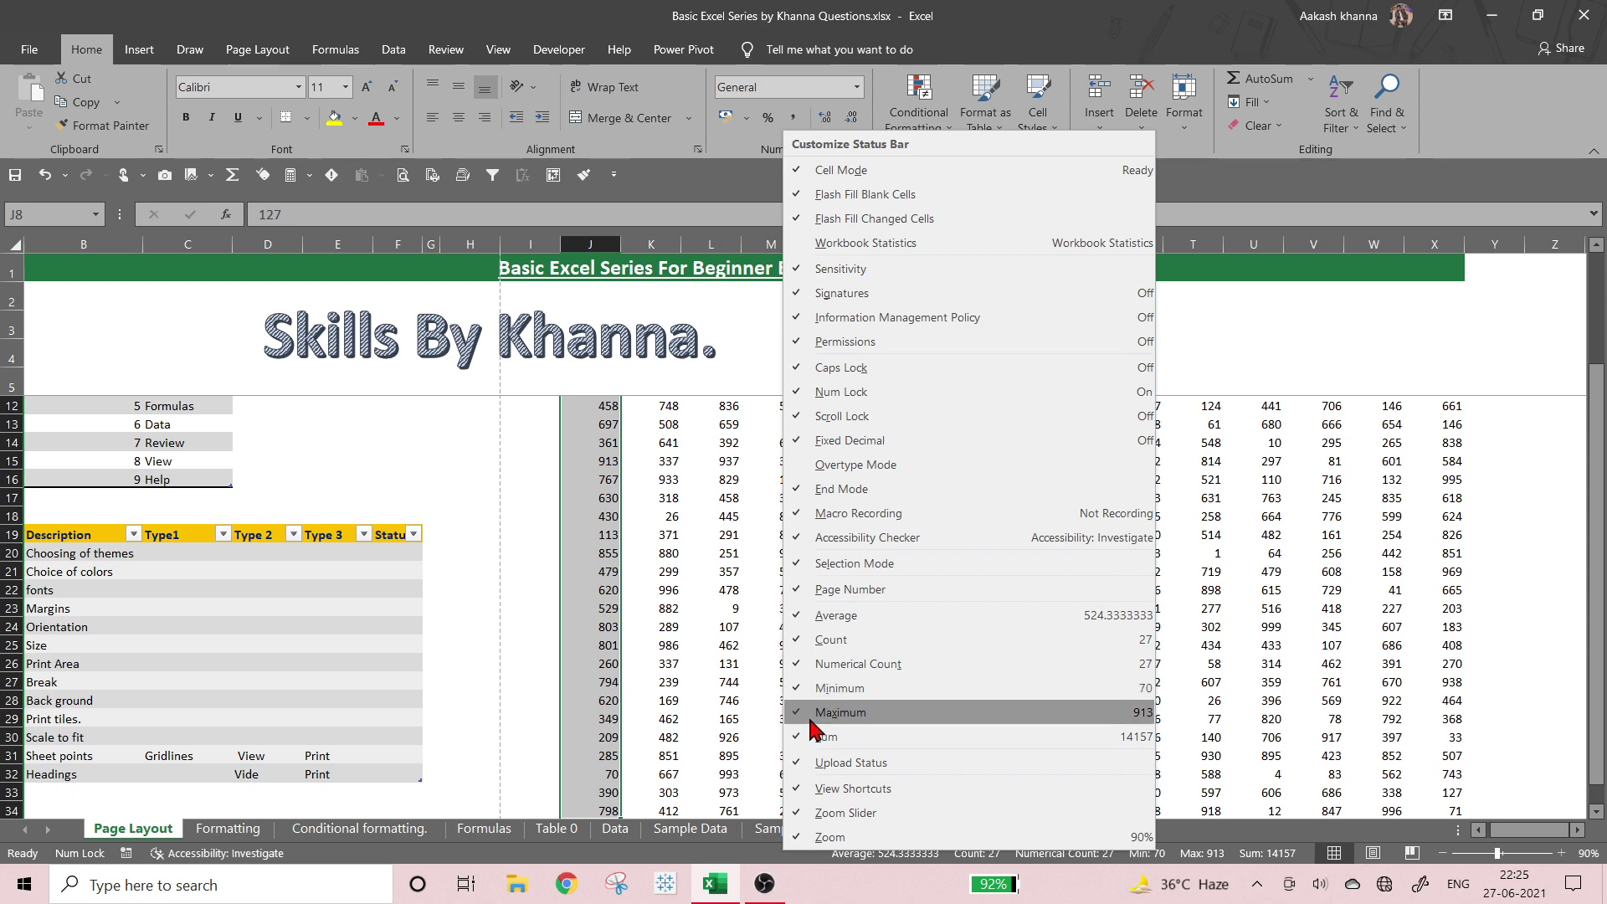
click(721, 855)
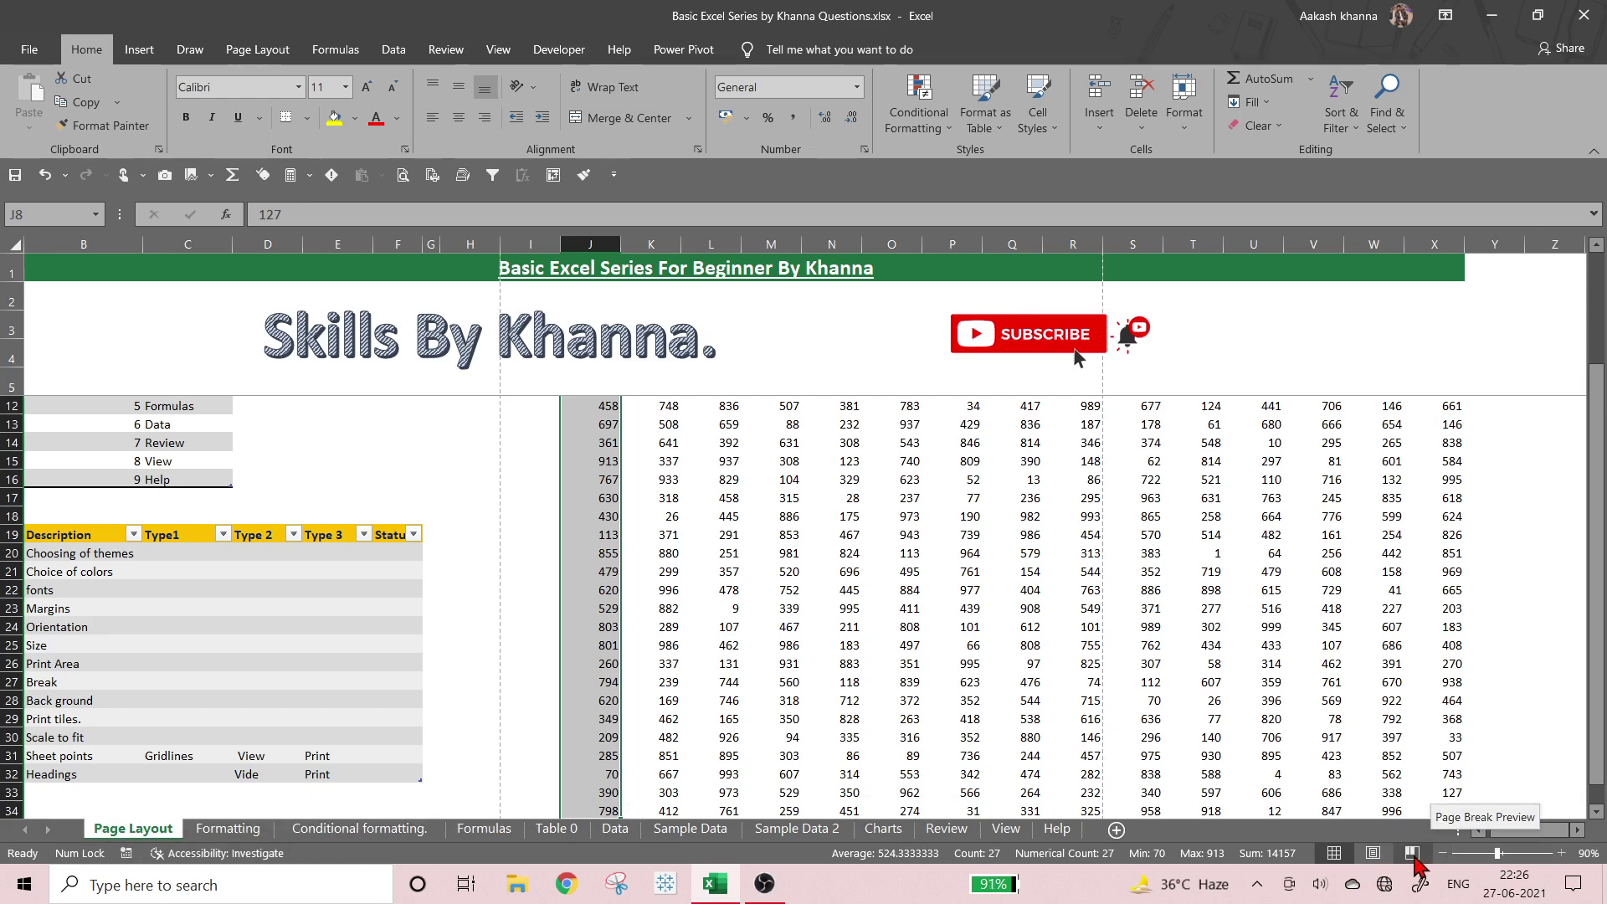
- Try zooming the worksheet in and out repeatedly between 80% and 120%, ending at 90%
click(1562, 854)
click(1562, 854)
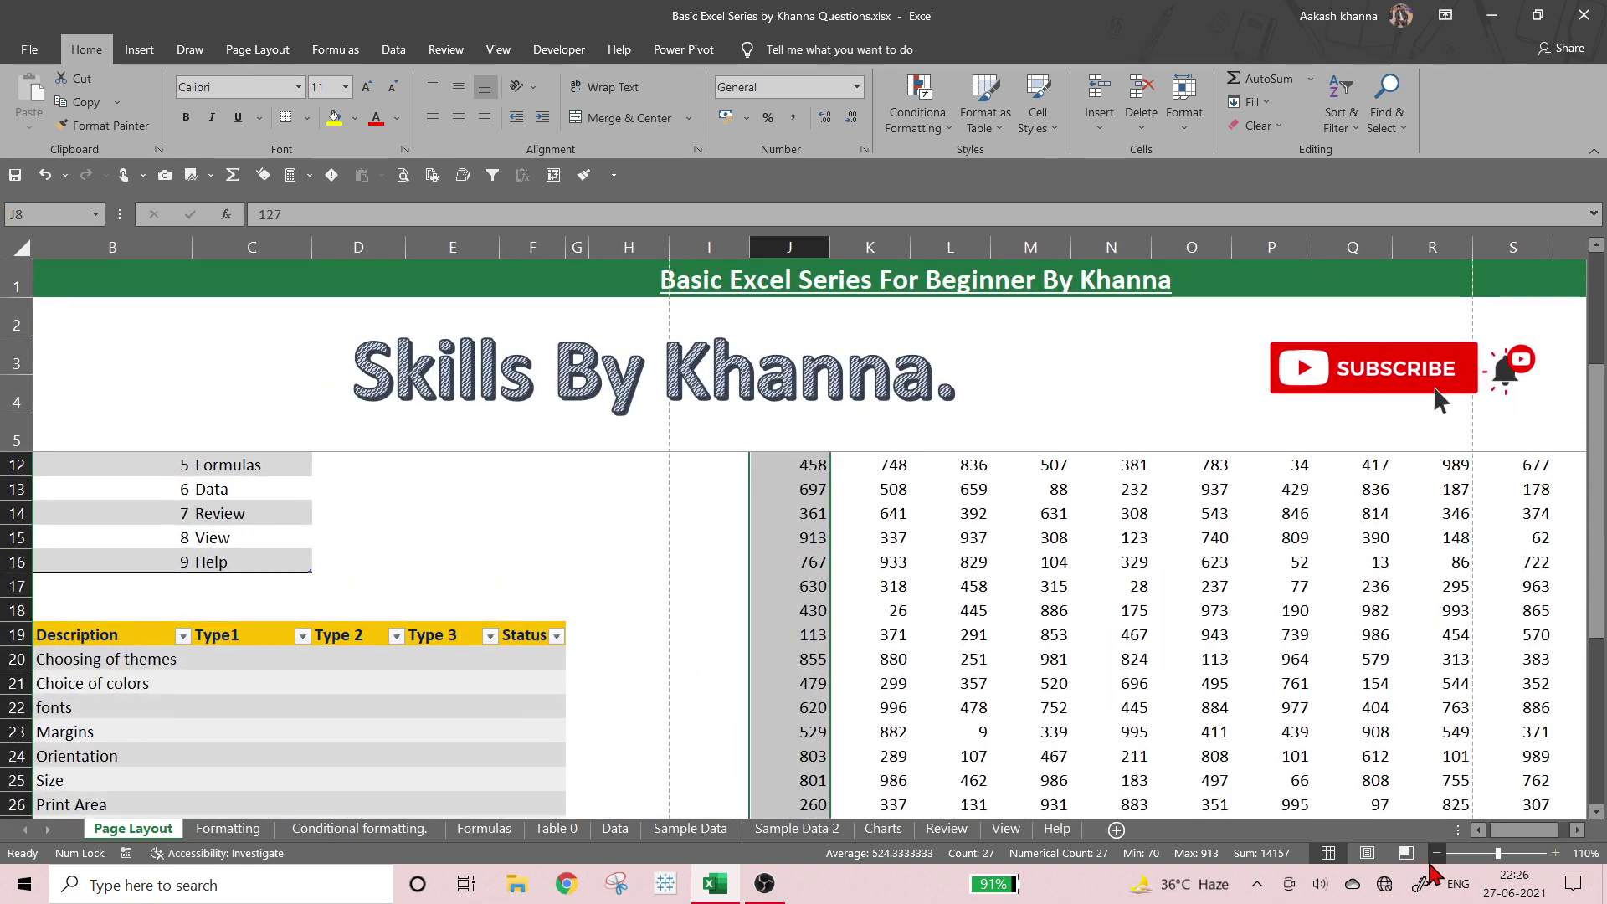
click(1436, 854)
click(1436, 854)
click(1435, 853)
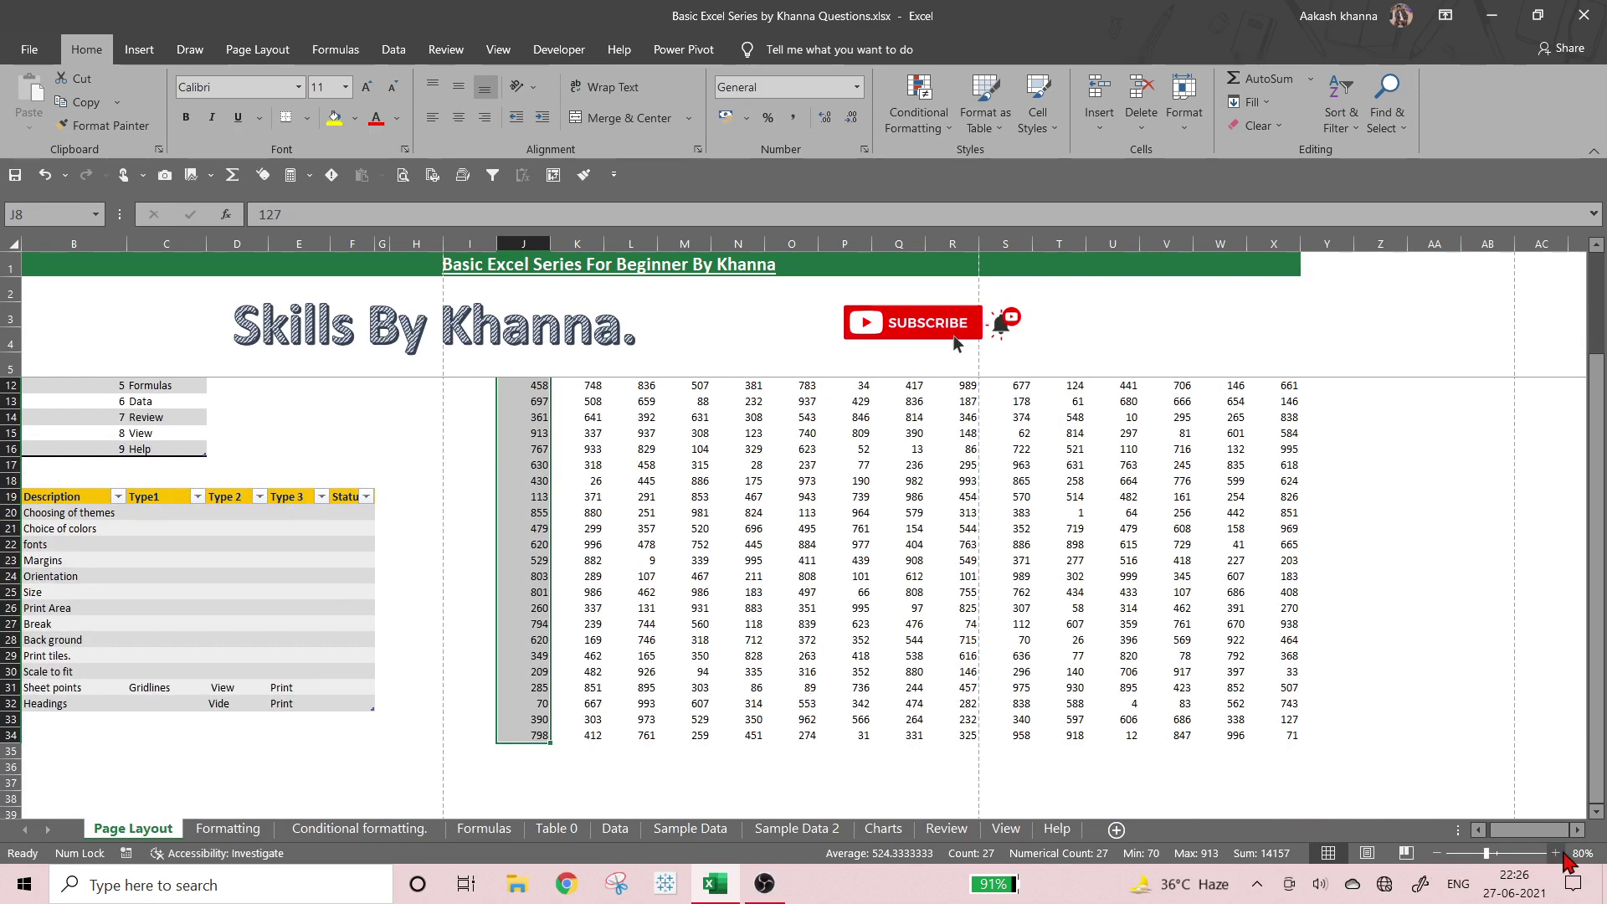
click(1557, 854)
click(1436, 854)
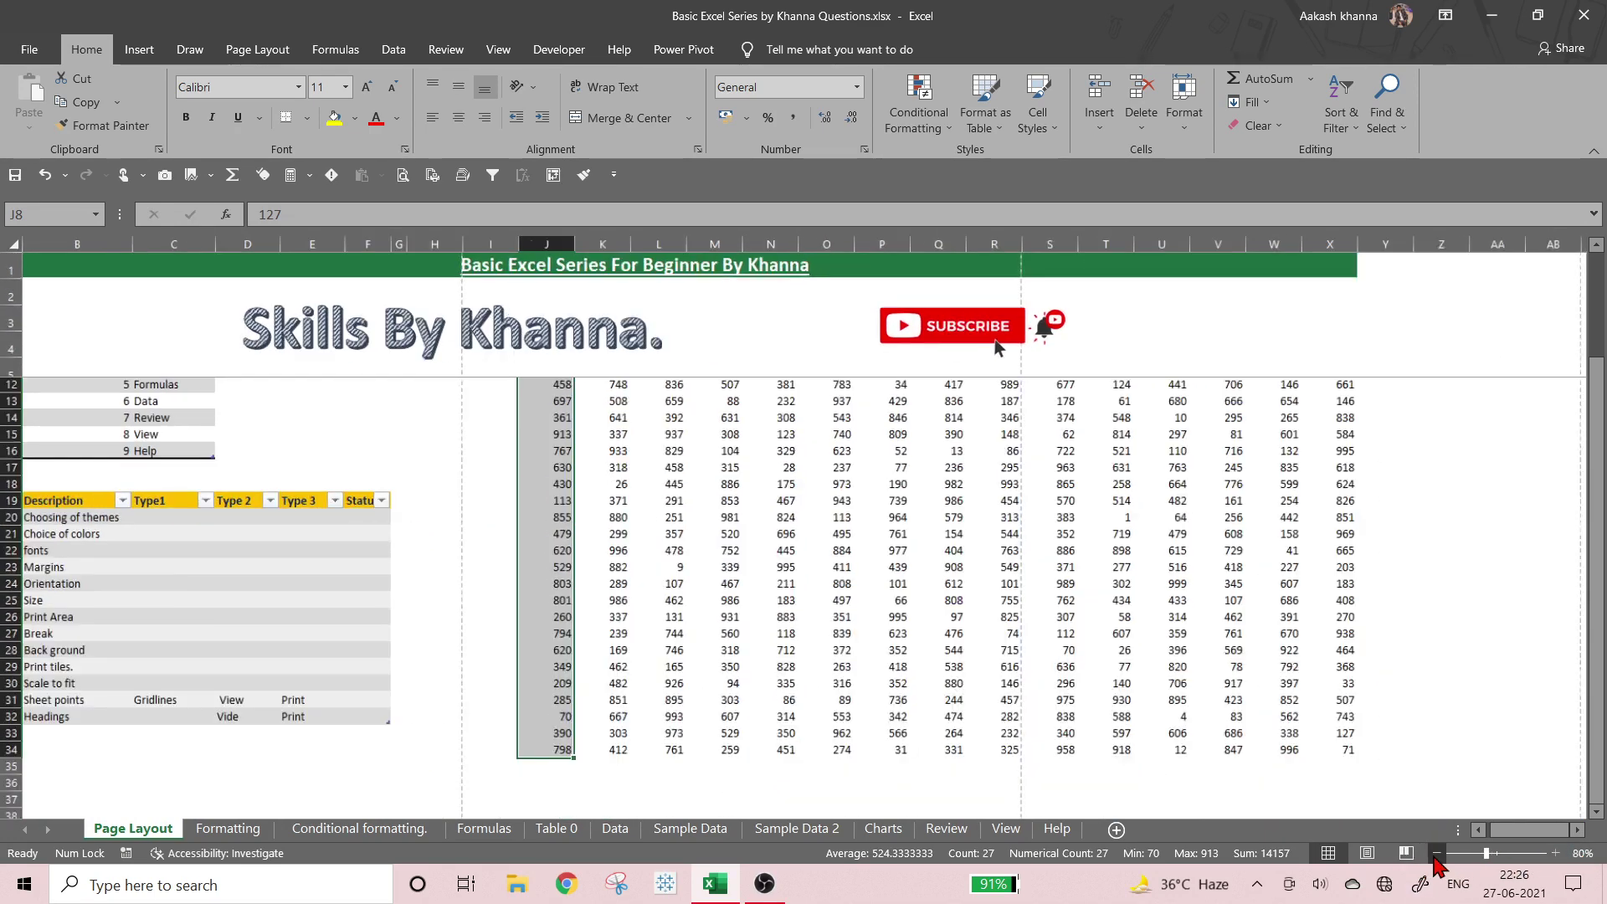
click(1555, 854)
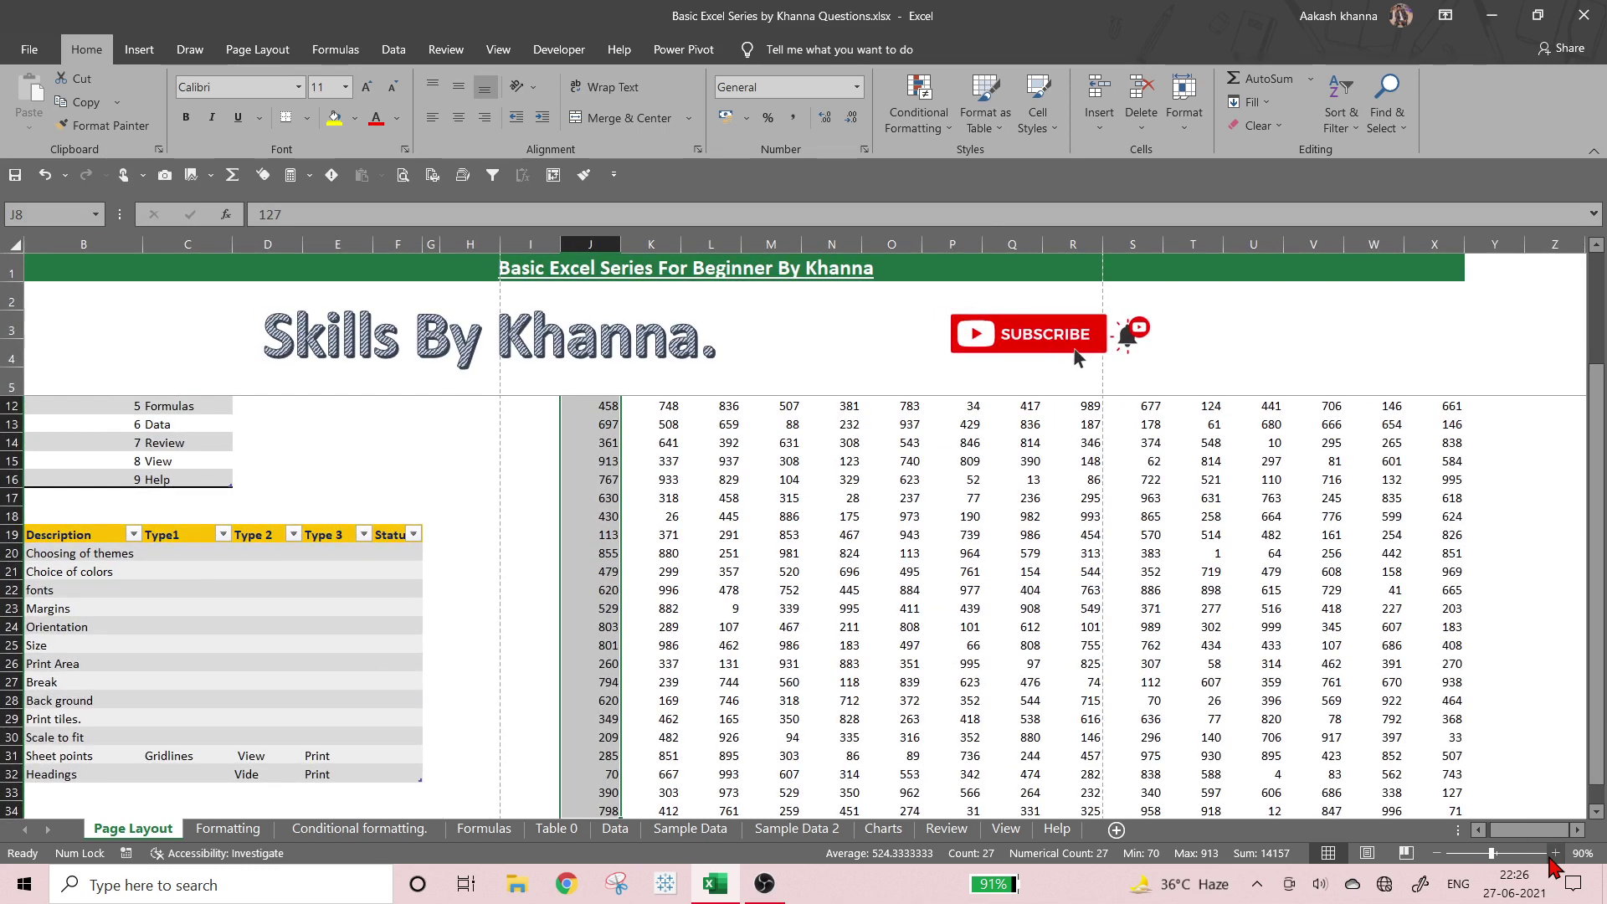
click(1556, 853)
click(1555, 854)
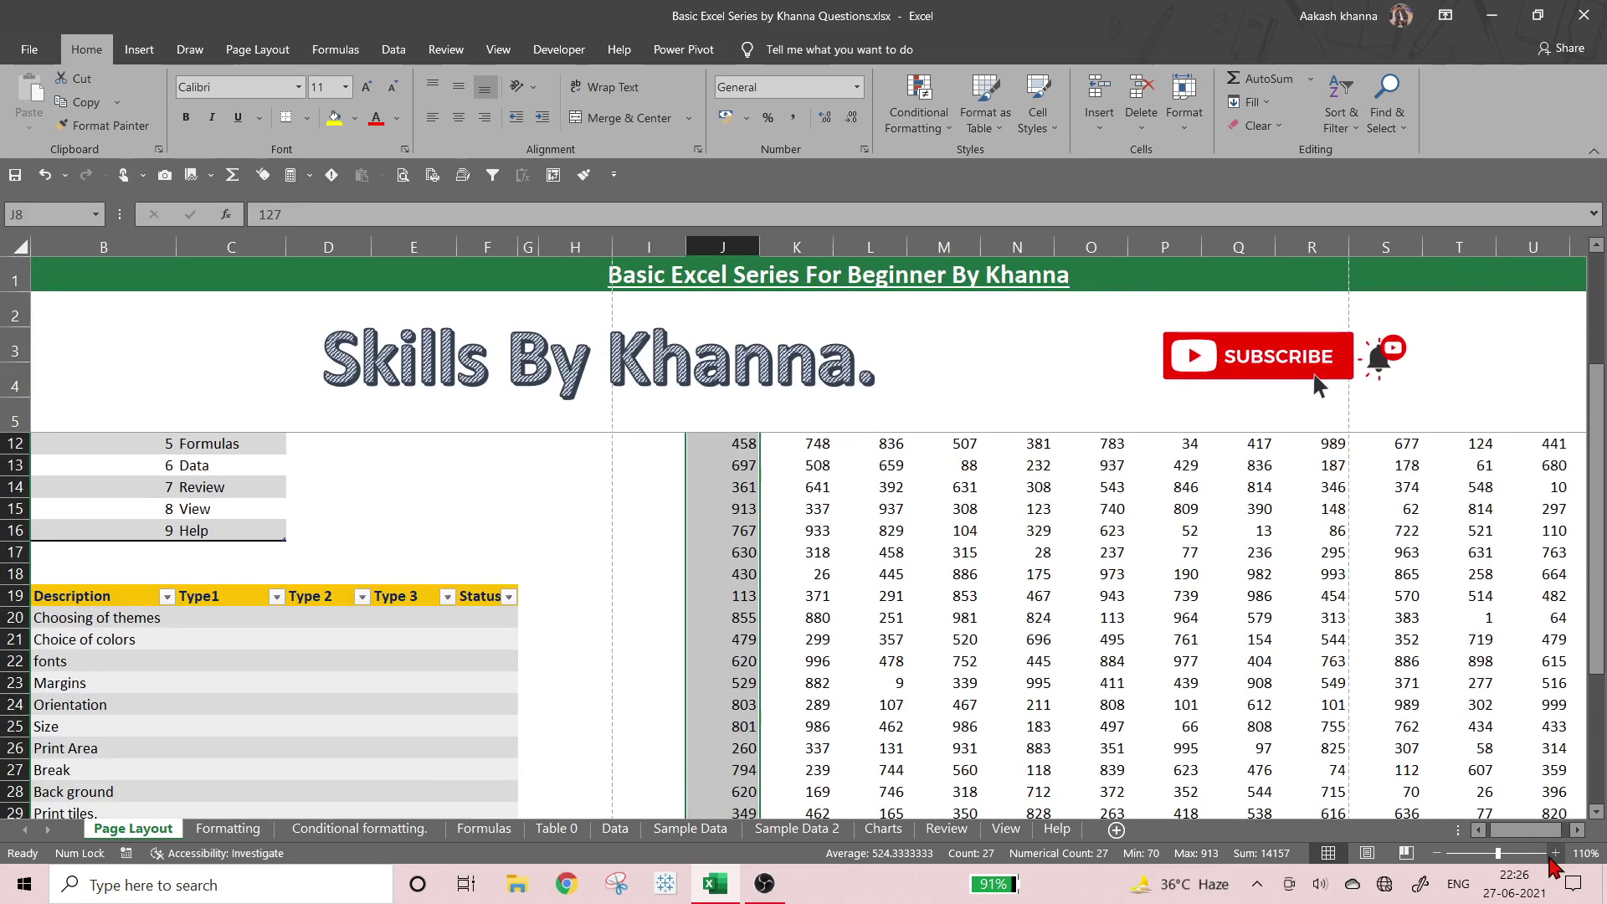
click(1556, 854)
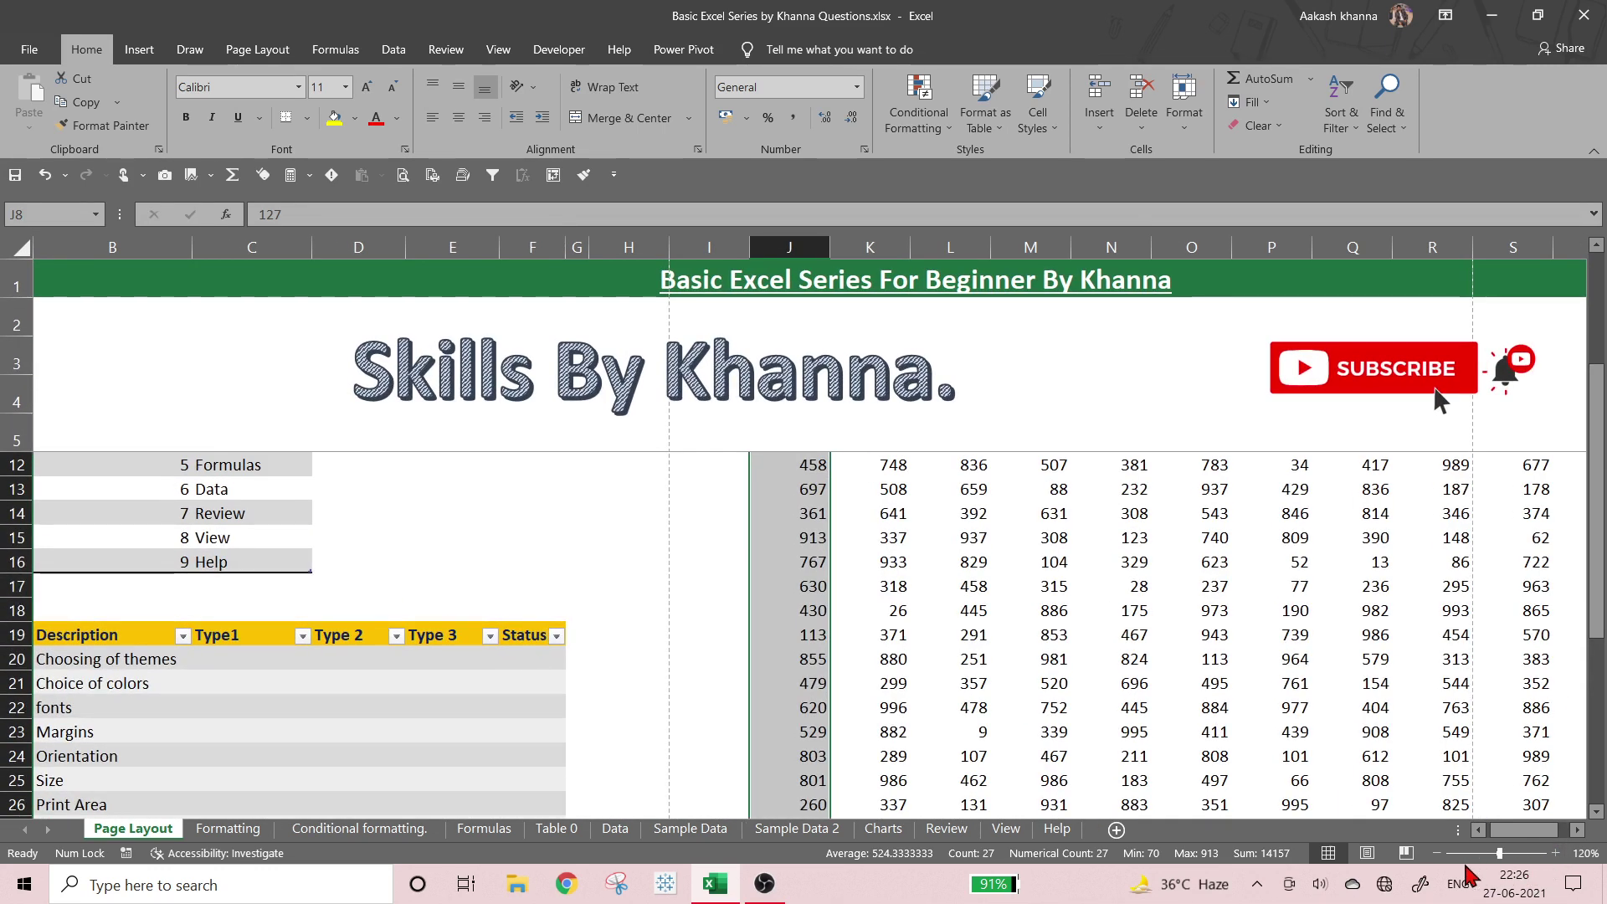
click(1437, 854)
click(1438, 854)
click(1438, 854)
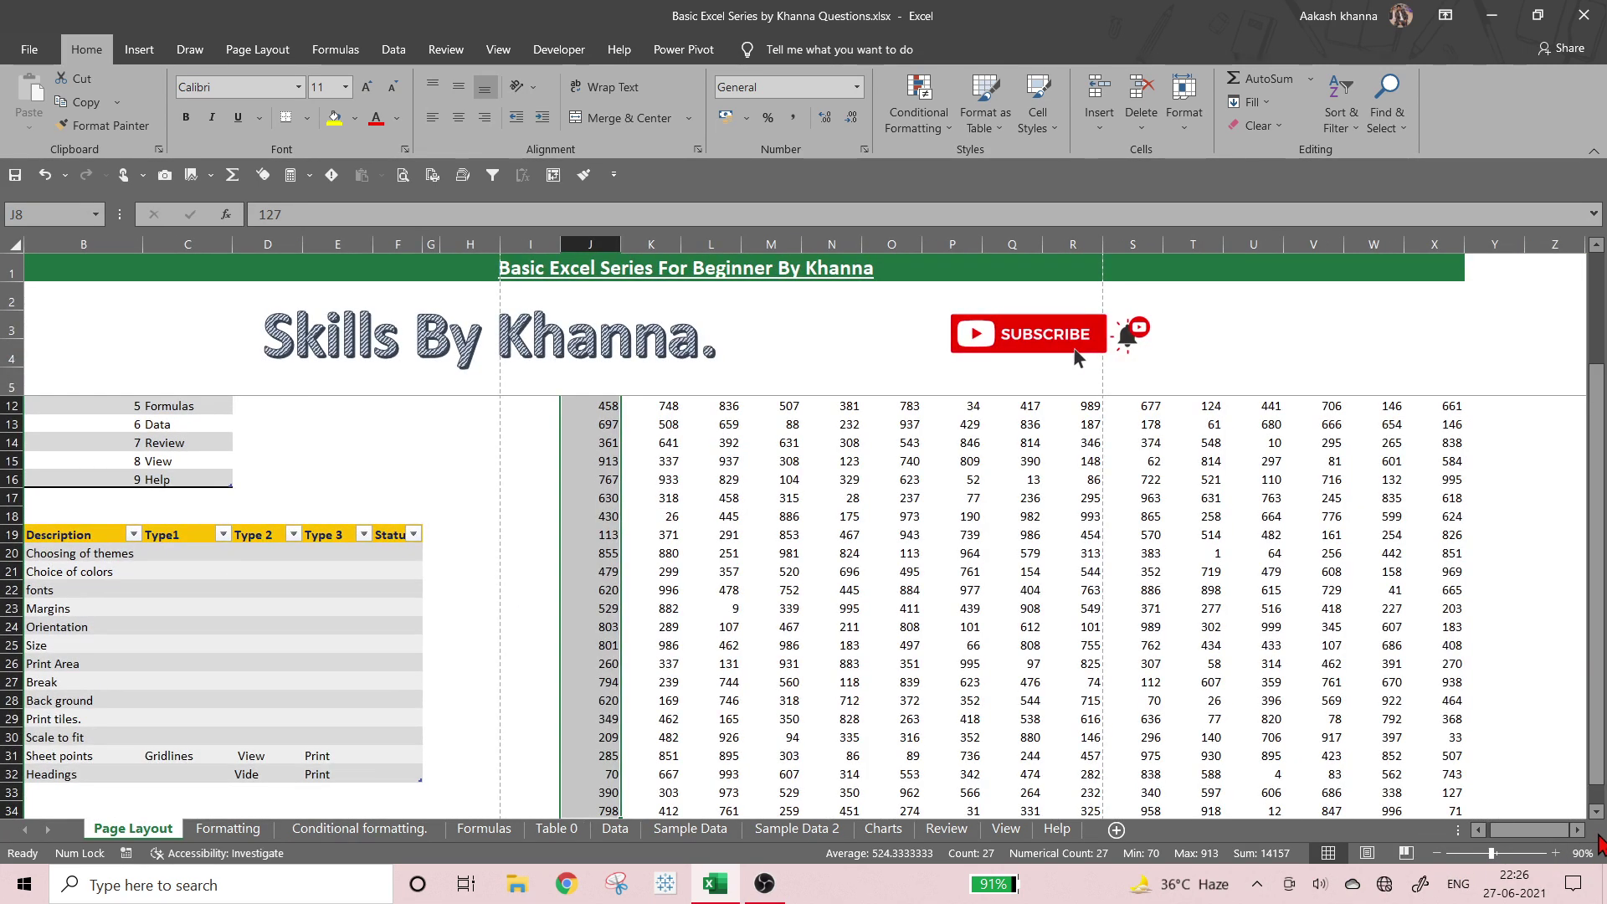
click(1556, 854)
click(1556, 854)
click(1556, 854)
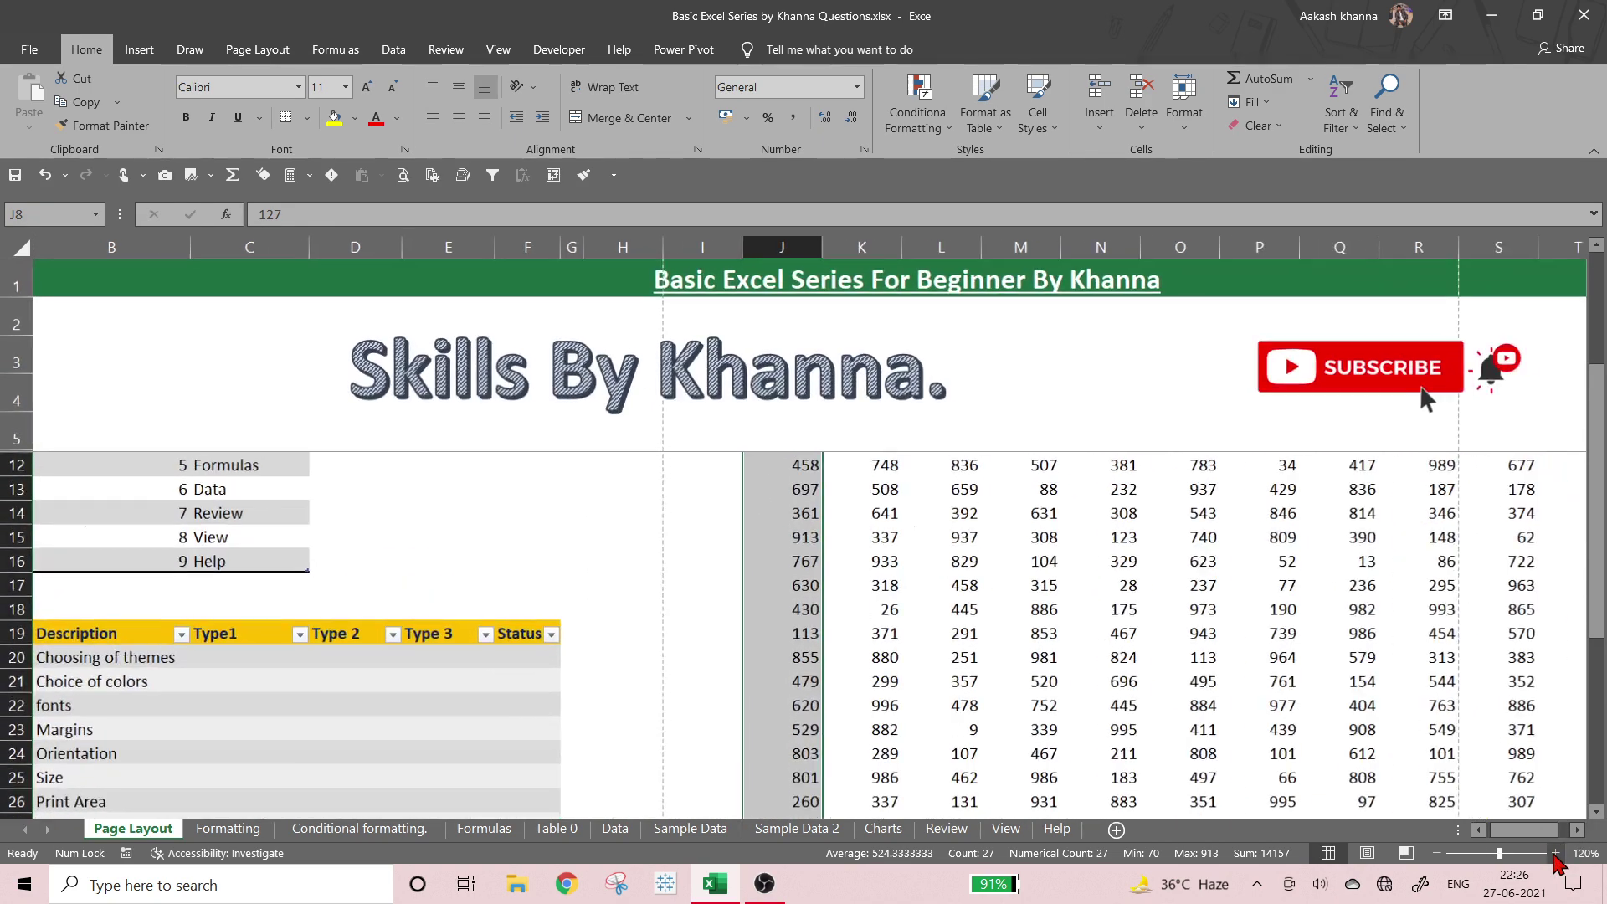
click(1437, 854)
click(1438, 854)
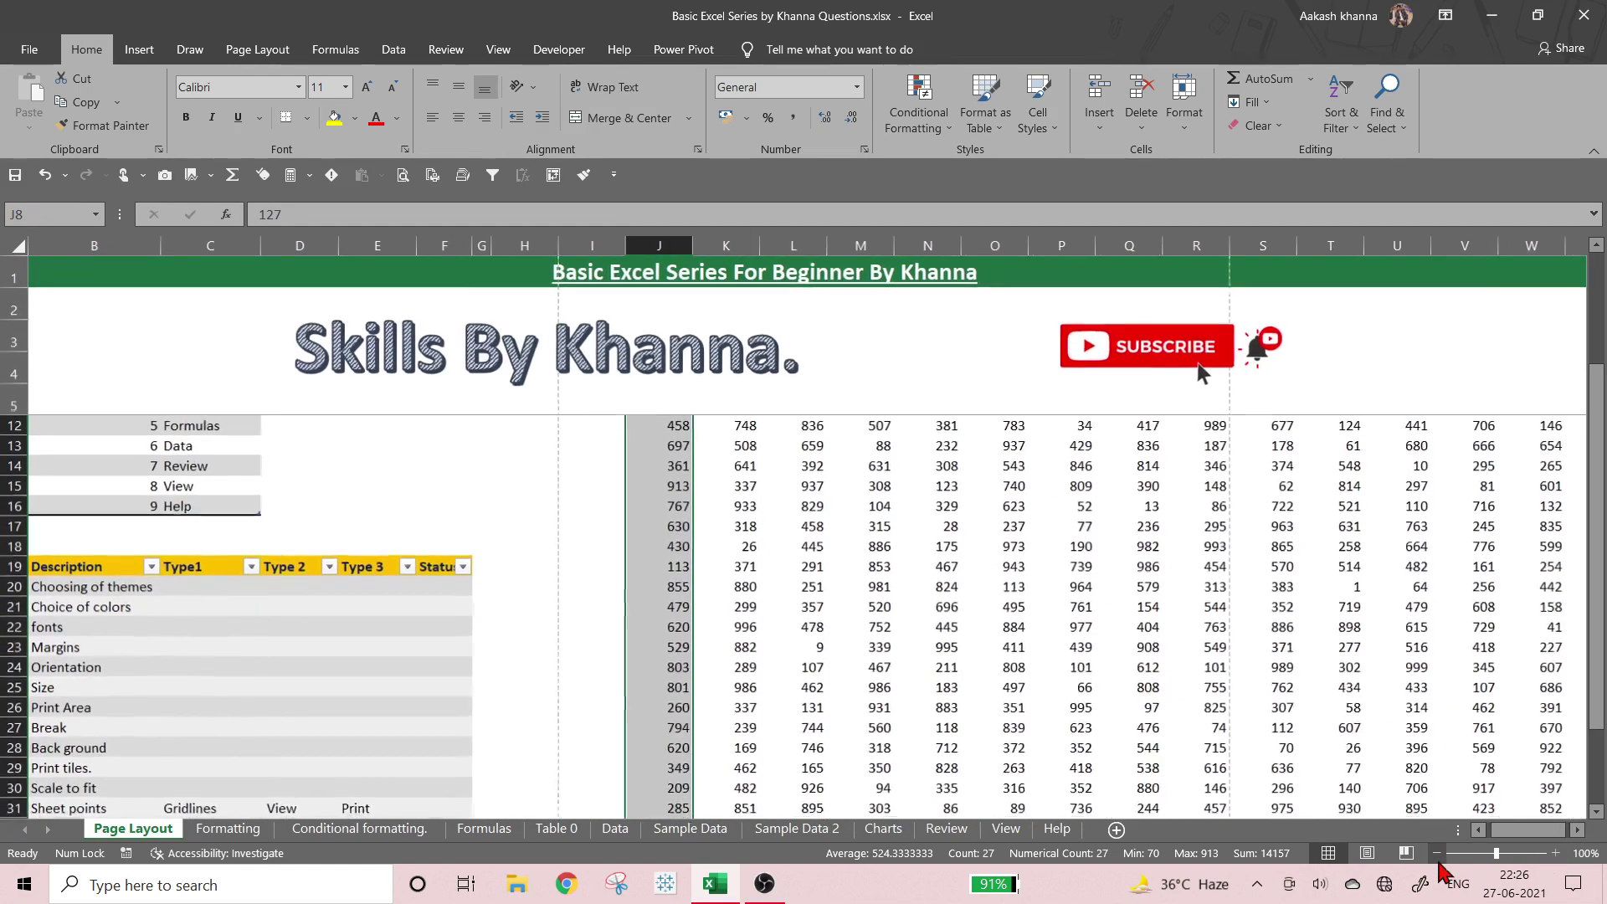
click(1437, 854)
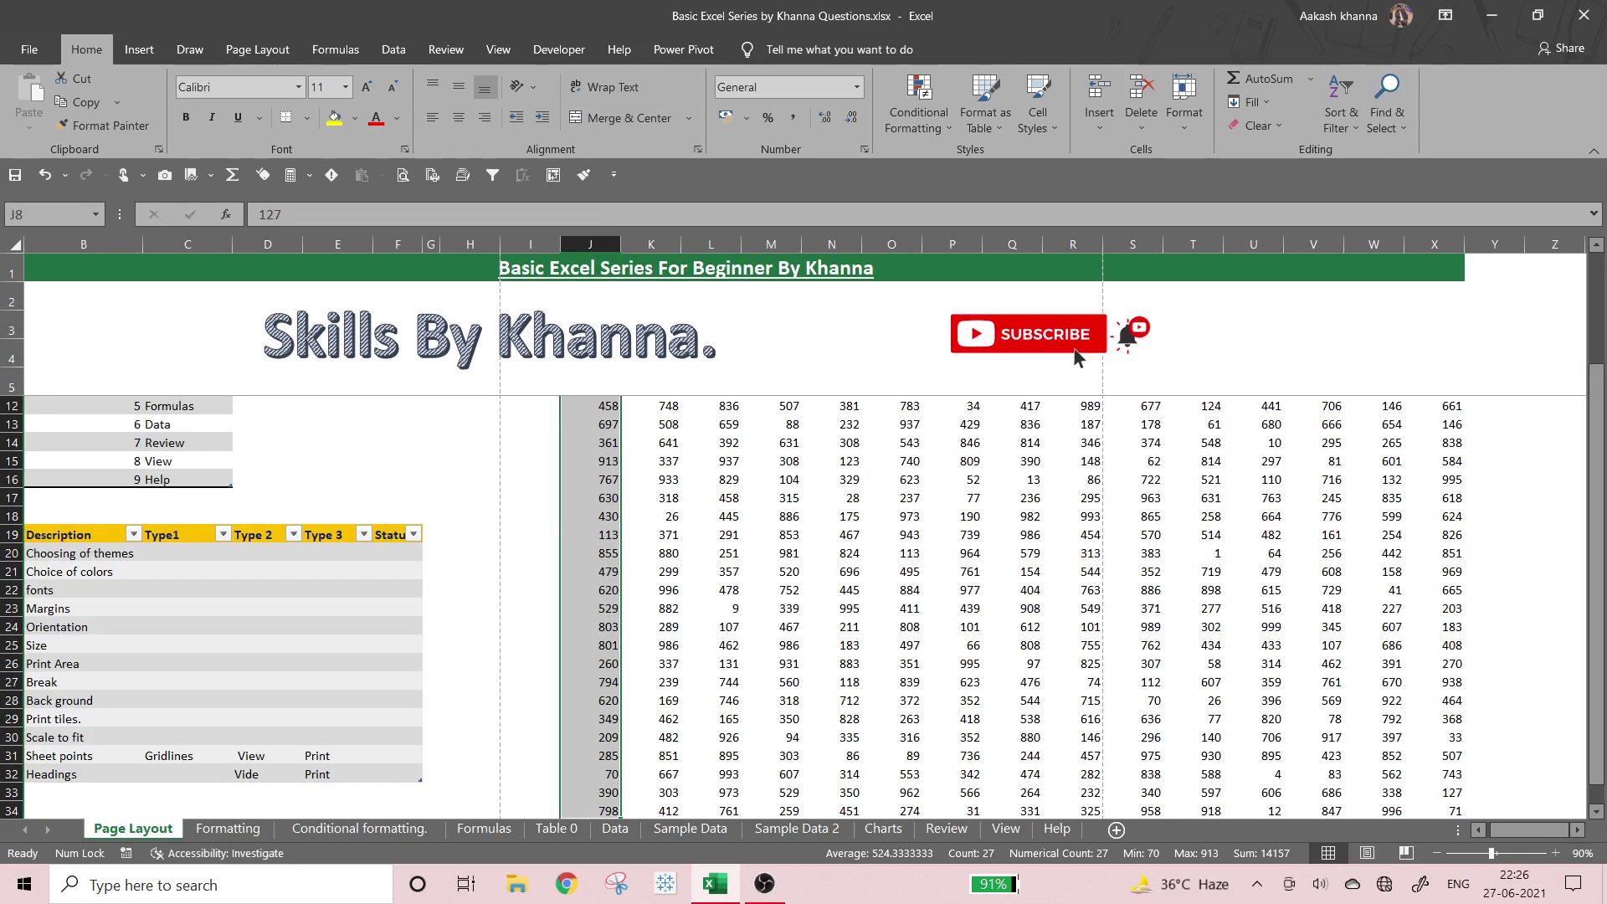
- Set the worksheet magnification to the preset 200%
click(1583, 854)
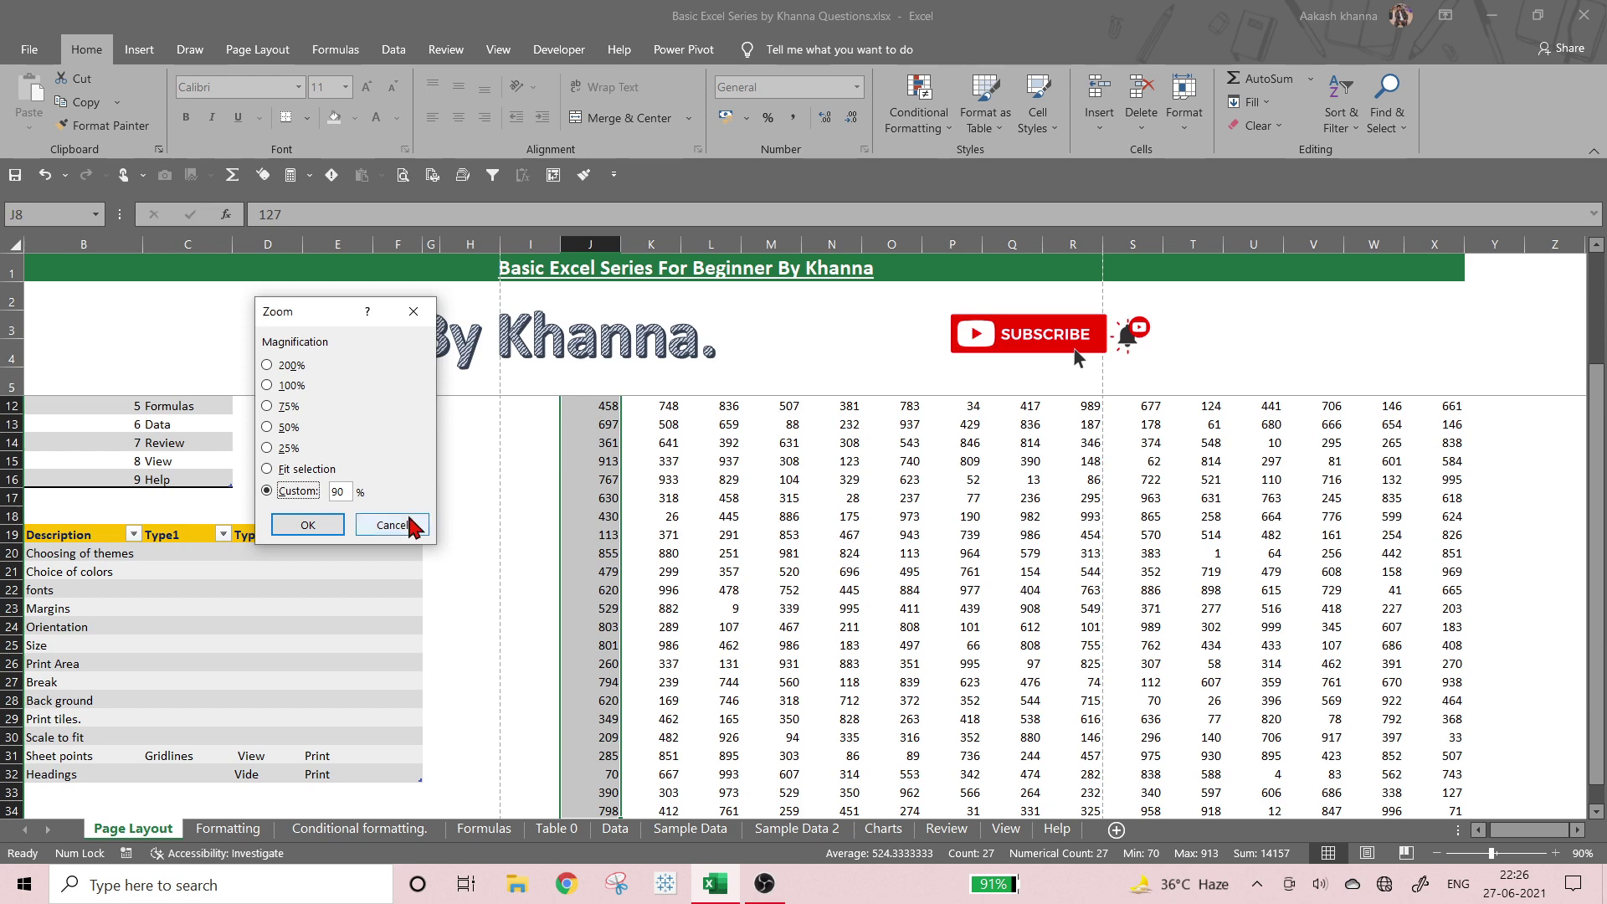
click(283, 366)
click(303, 525)
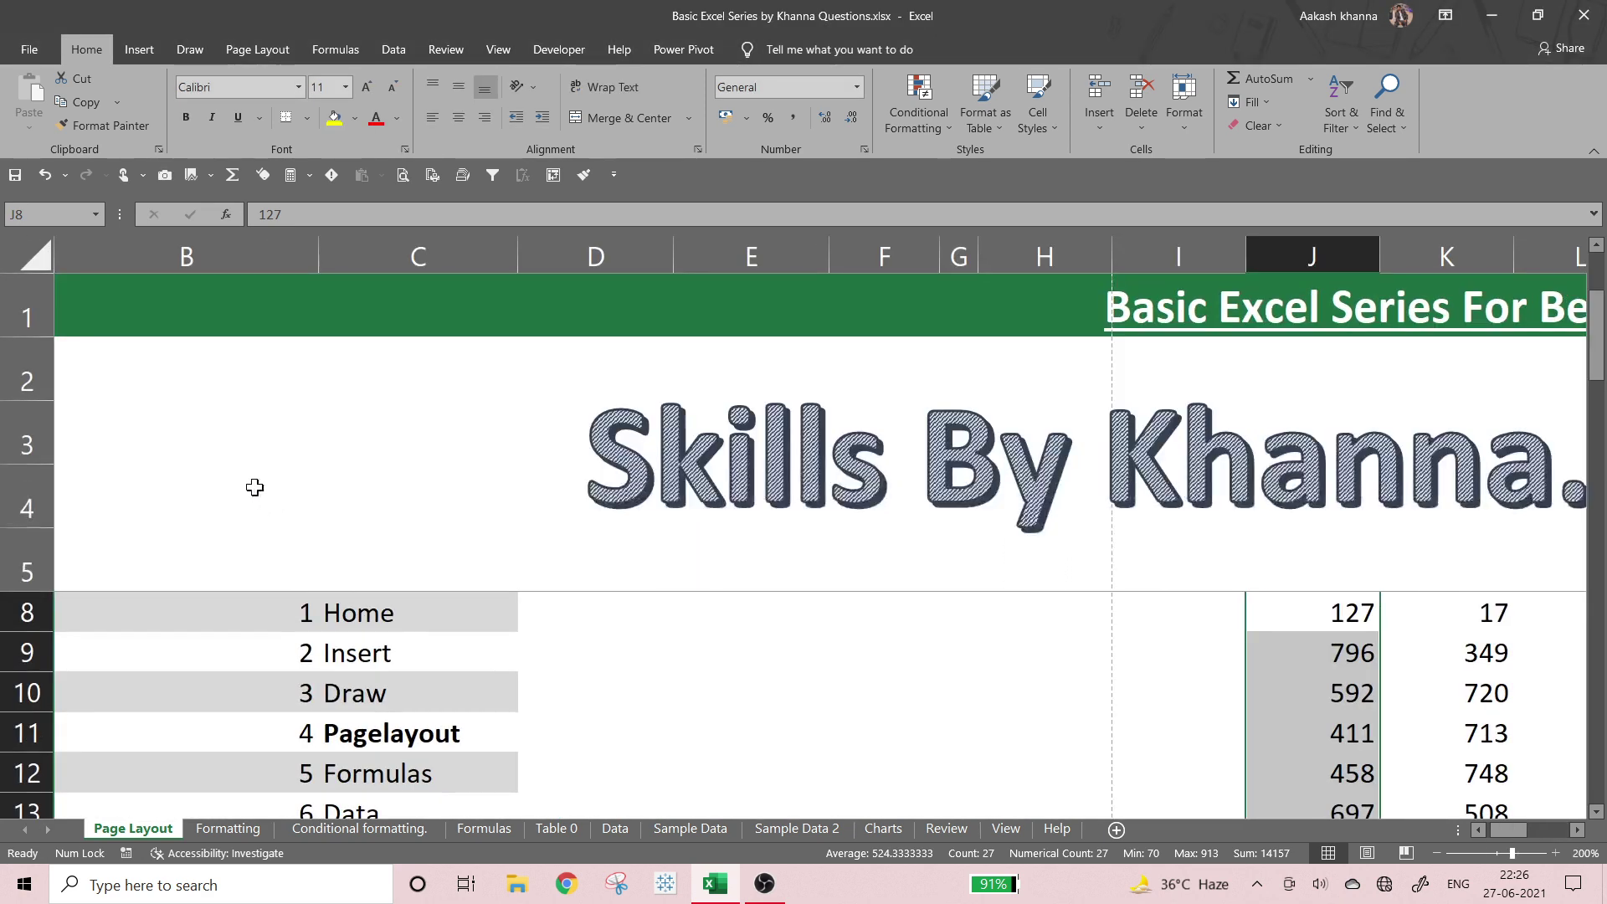
- Set the worksheet magnification to the preset 100%
click(1579, 854)
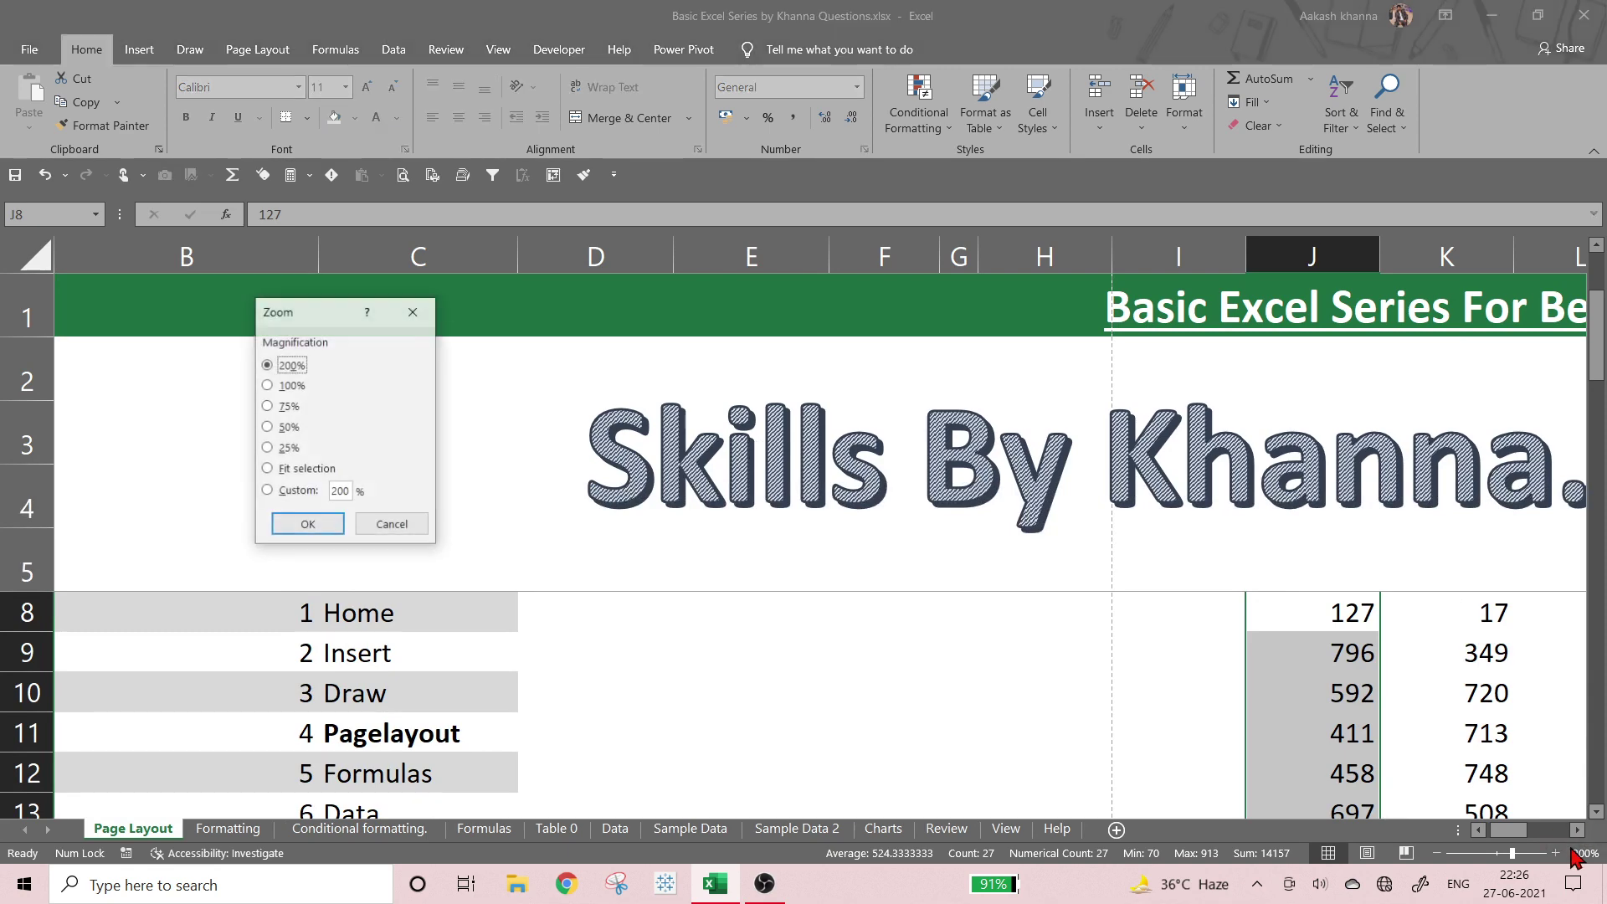
click(303, 386)
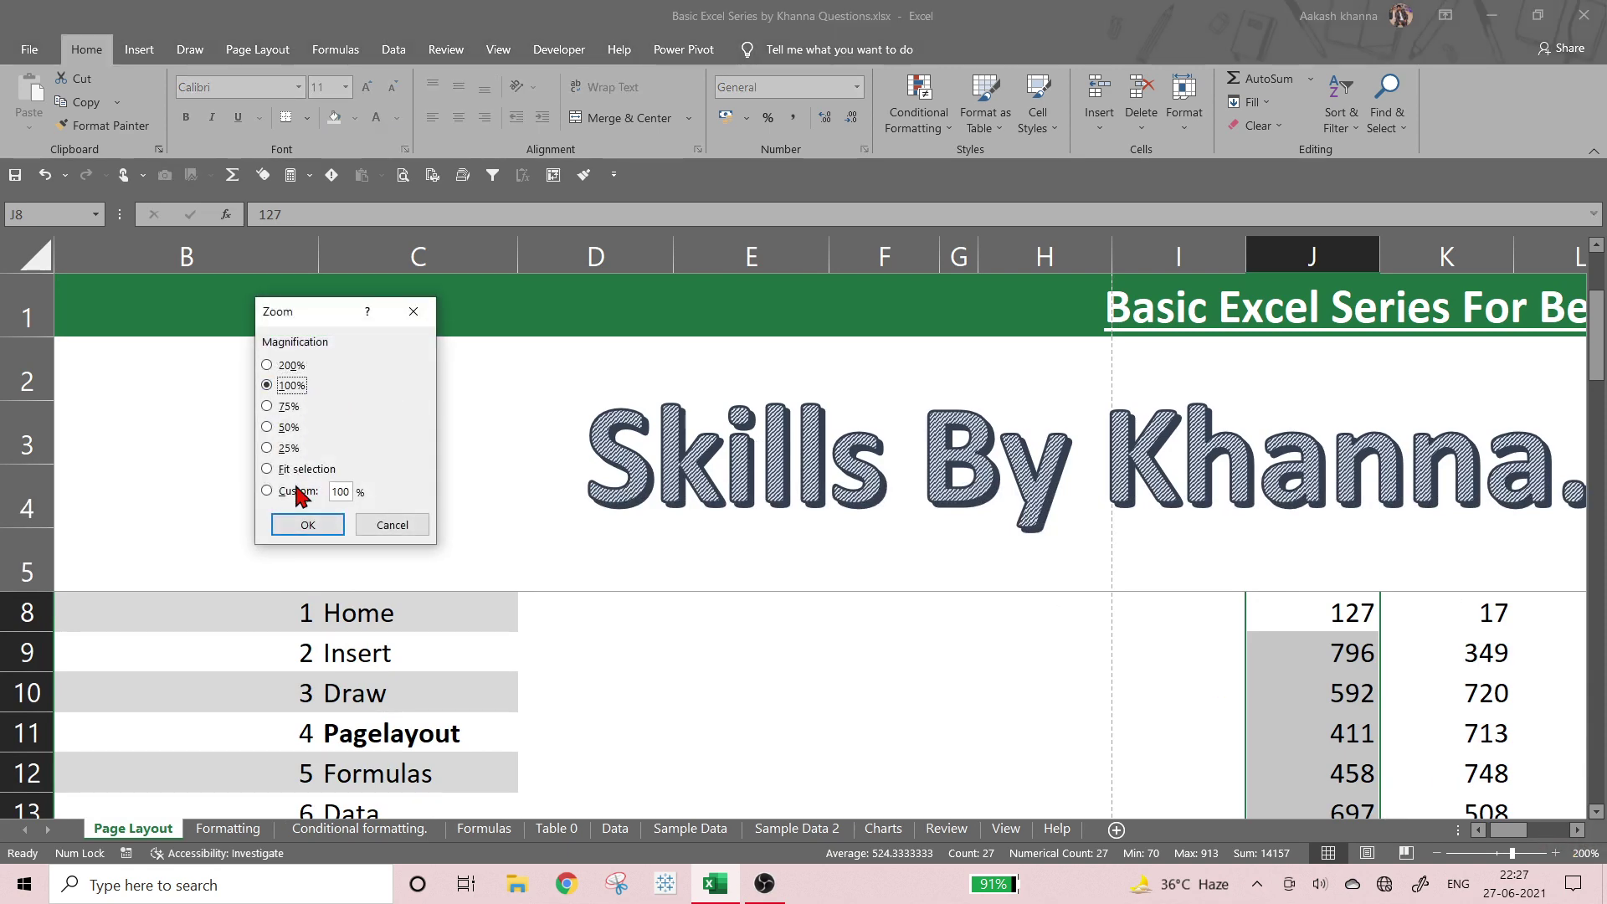
click(304, 525)
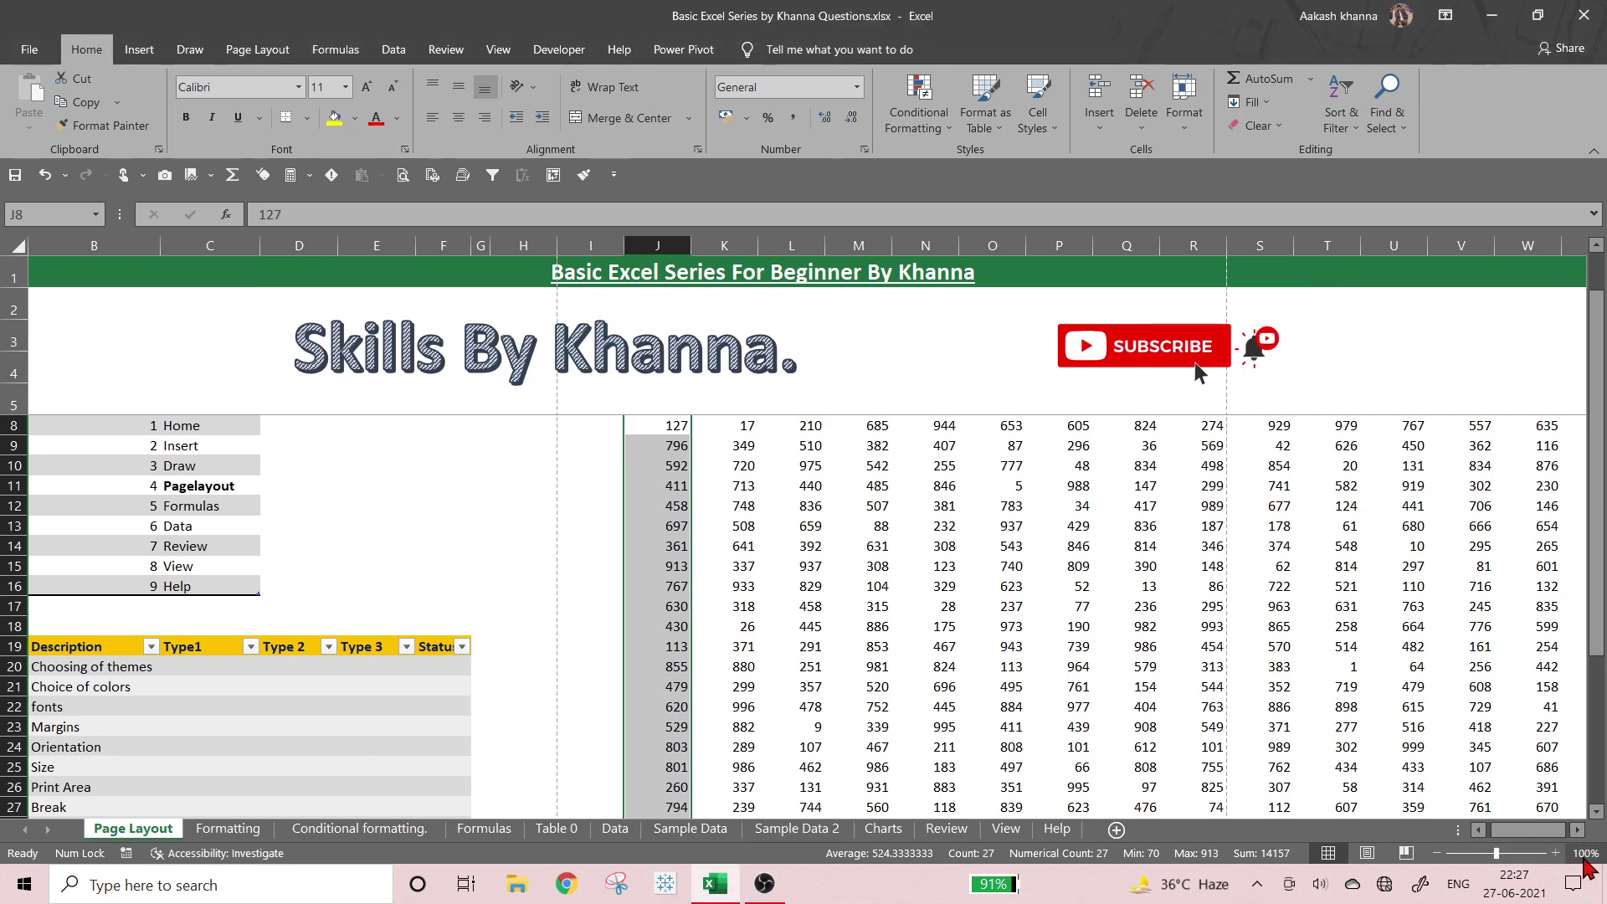
- Set the worksheet magnification to the preset 75%
click(1586, 854)
click(267, 406)
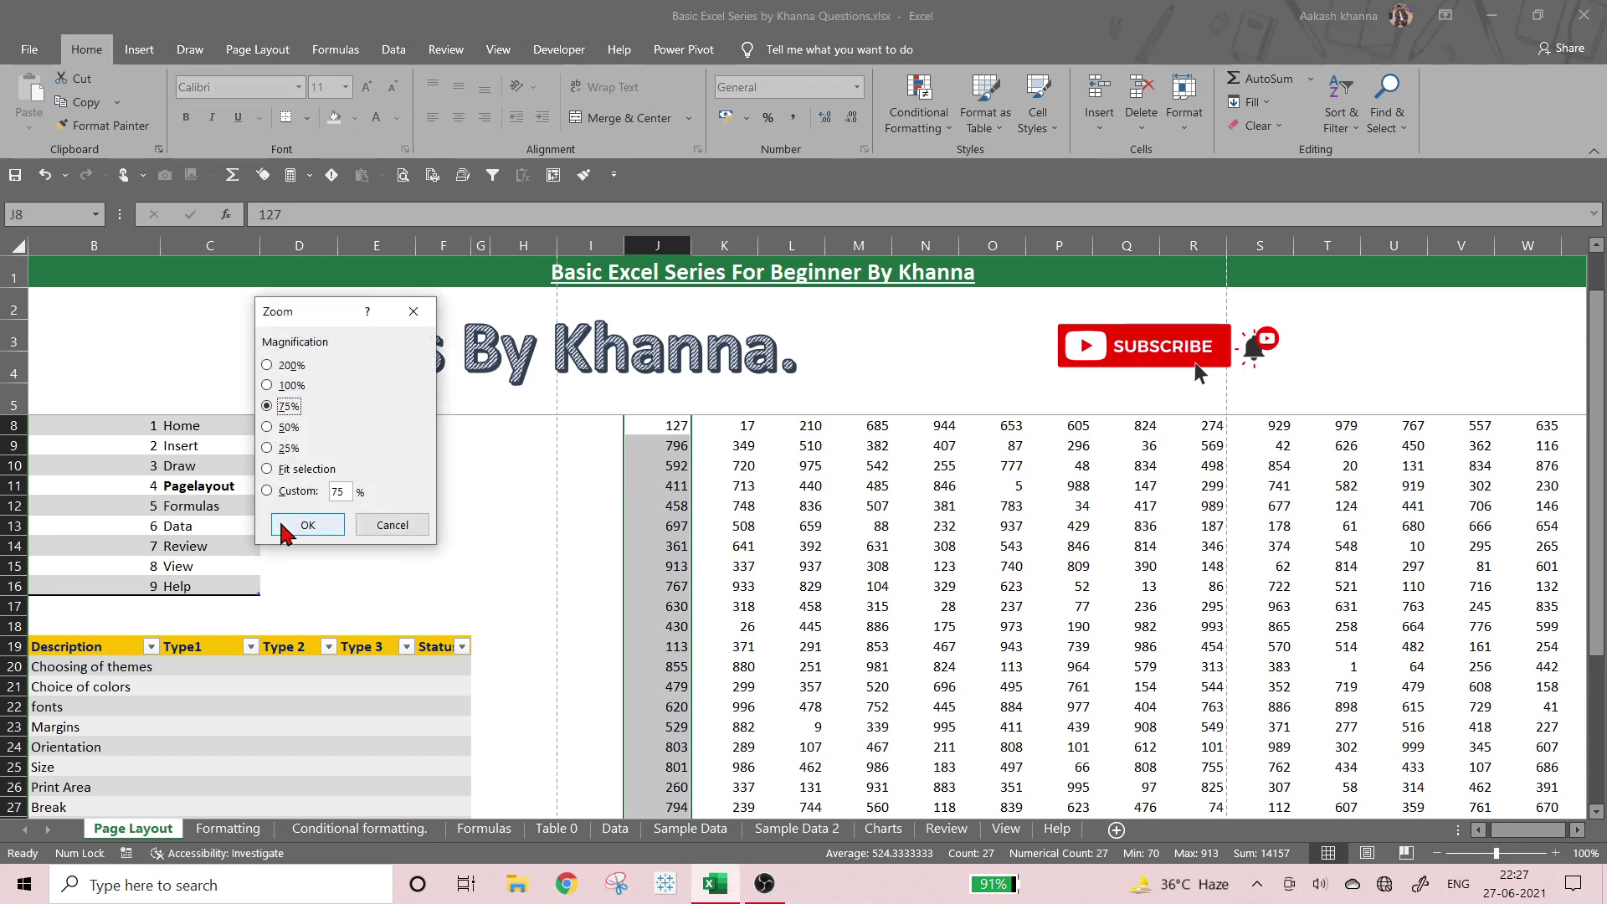
click(308, 525)
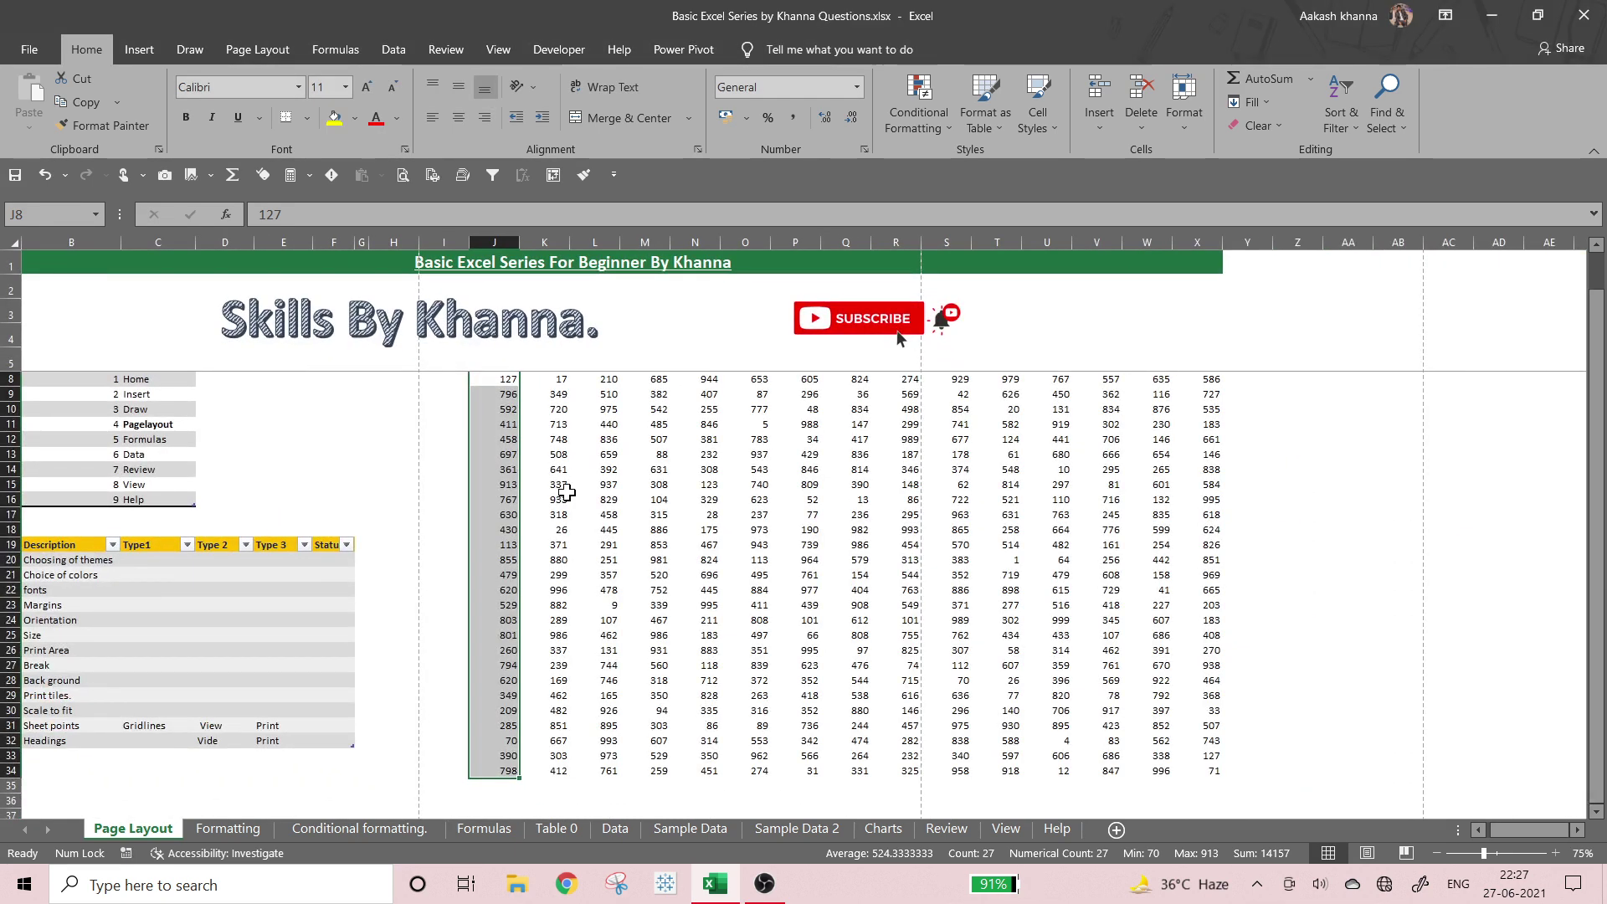
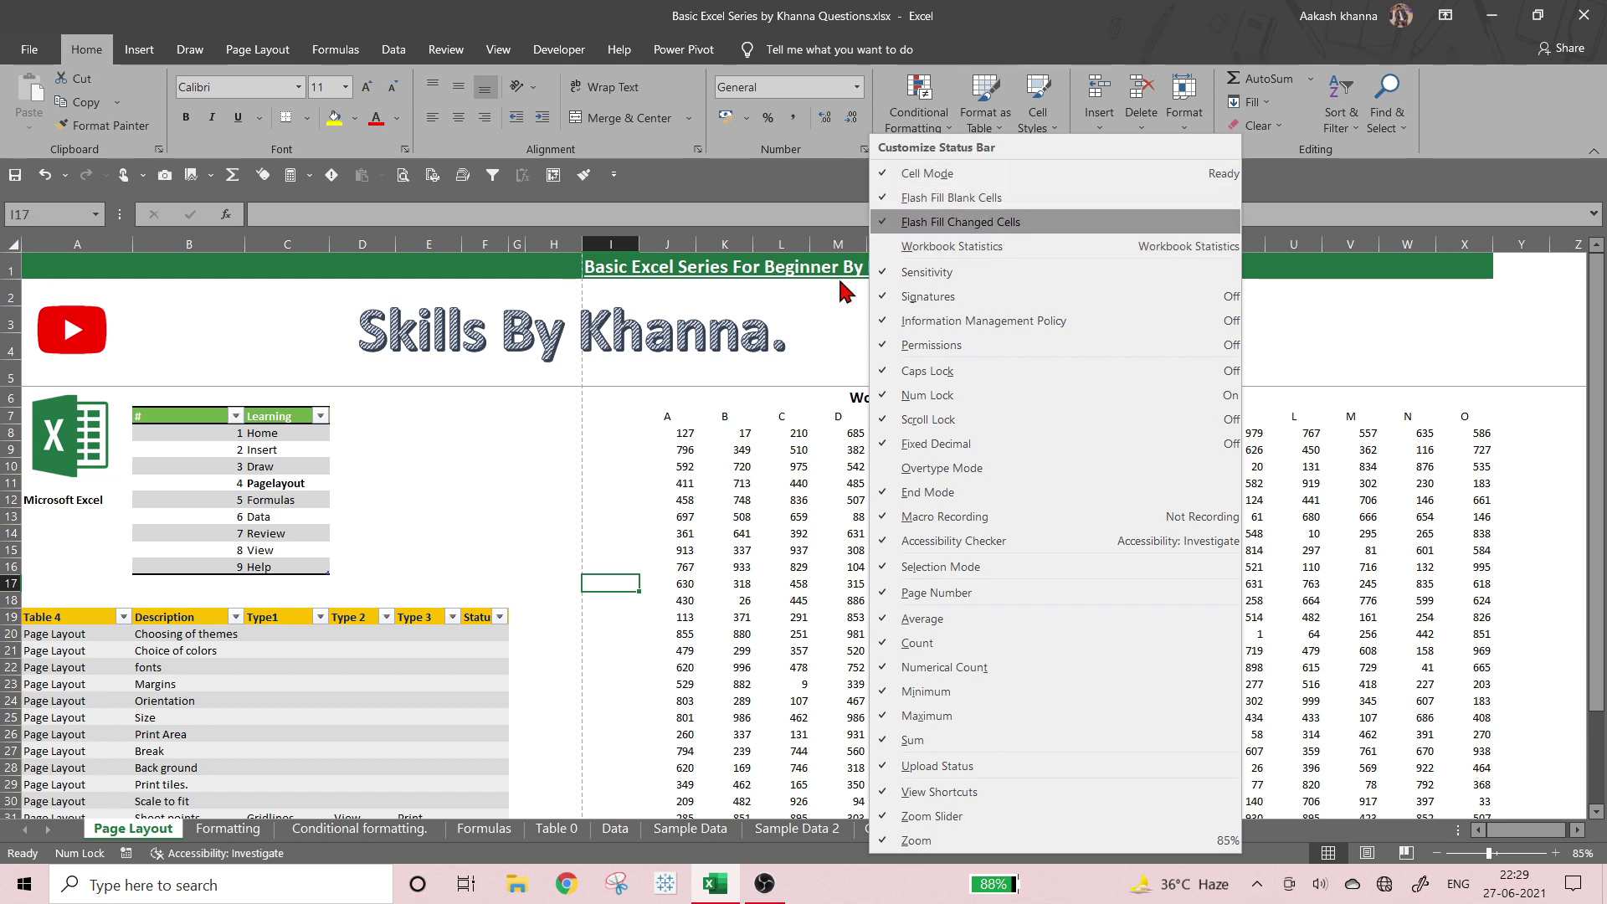
- Close the status bar options, select the "Choosing of themes" cell B20 and show the Page Layout commands
click(662, 475)
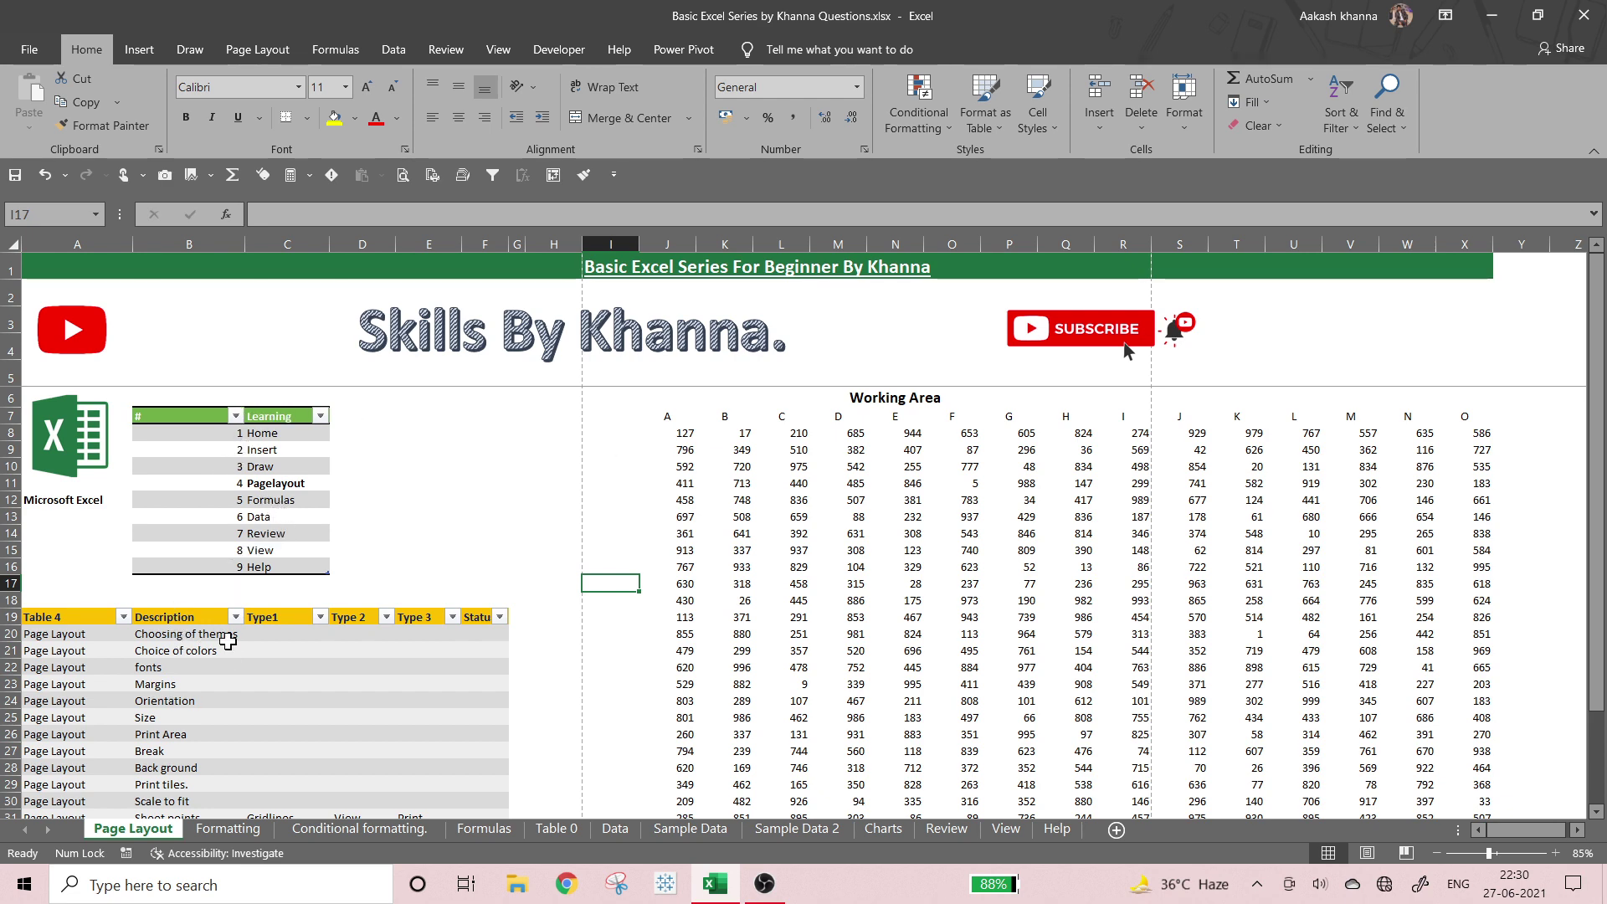
scroll(211, 621, down, 2)
click(179, 531)
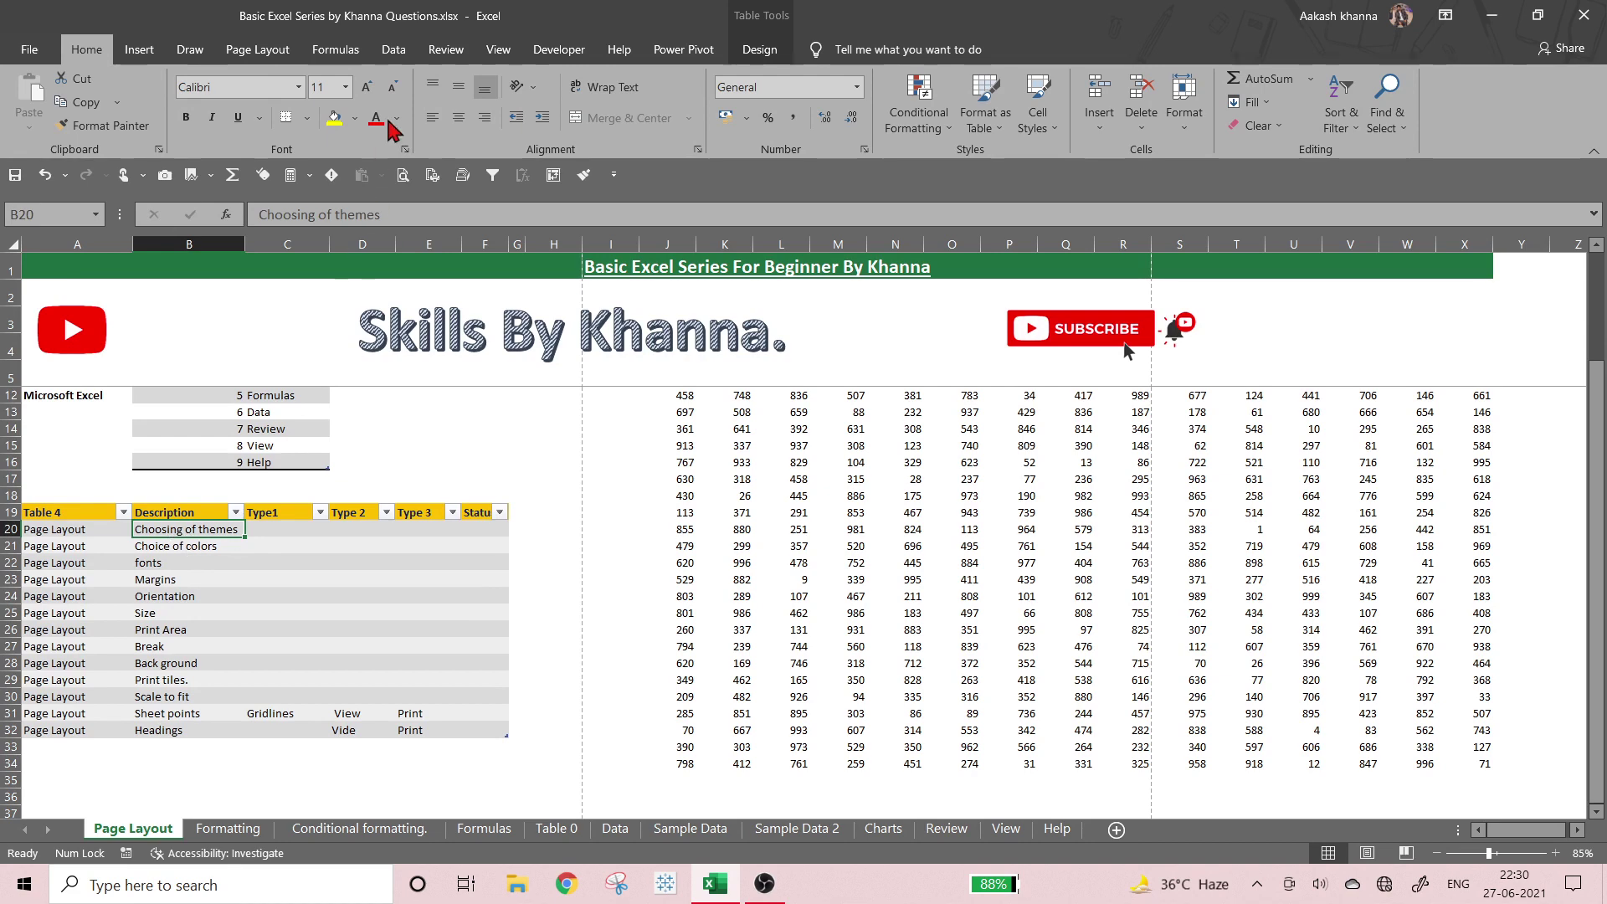
click(257, 50)
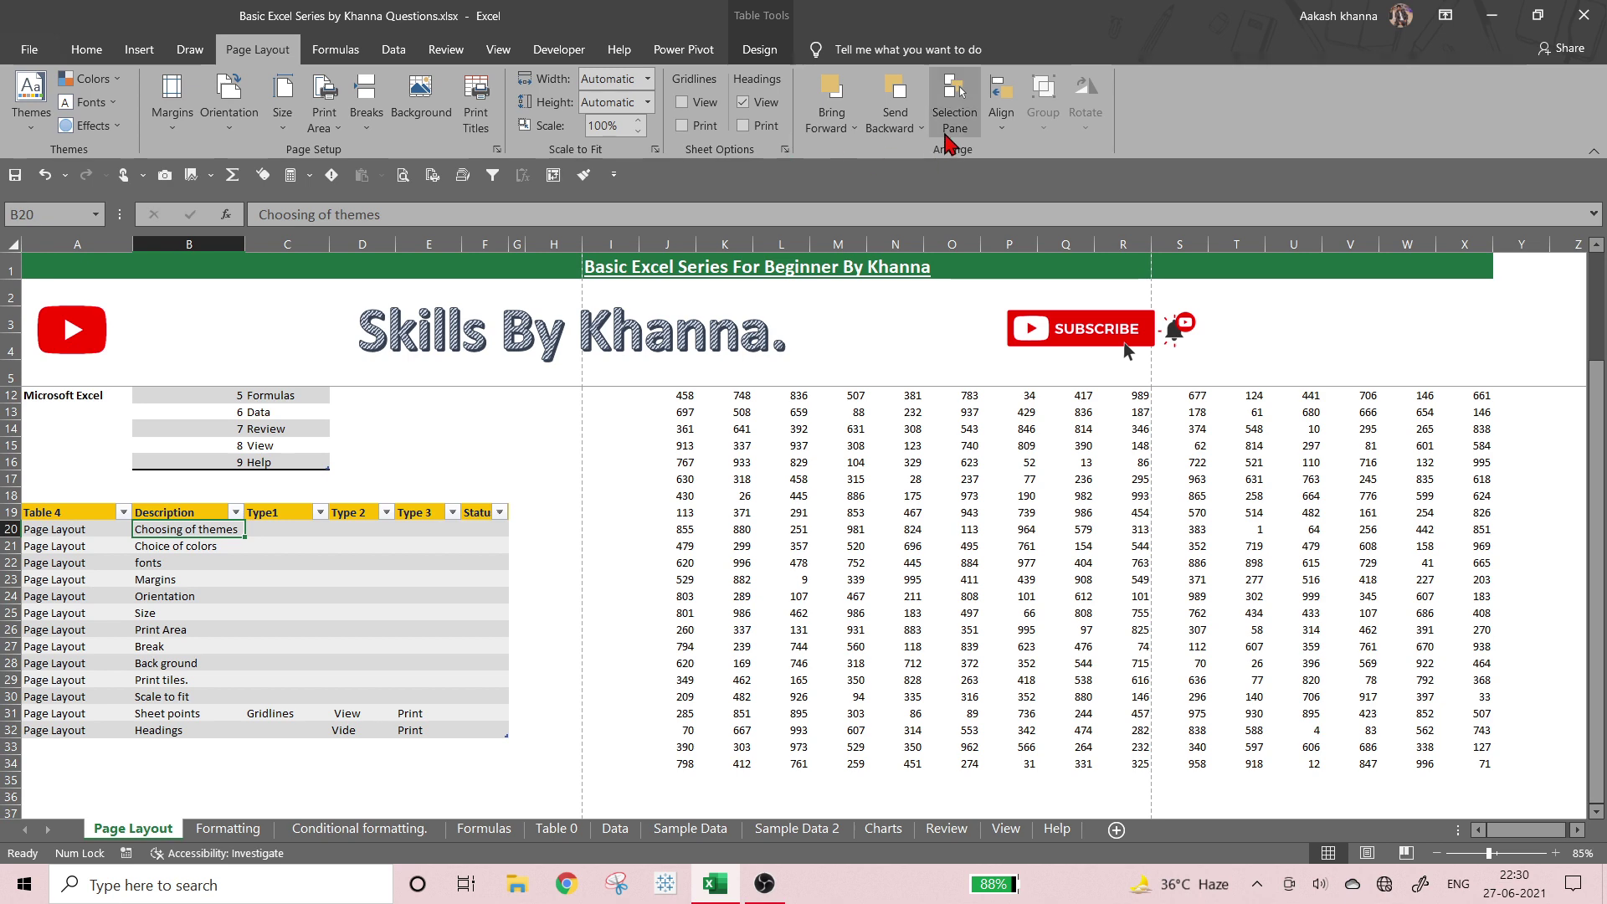
- View the full Page Setup options for orientation, scaling and paper size, and close them without changing anything
click(656, 151)
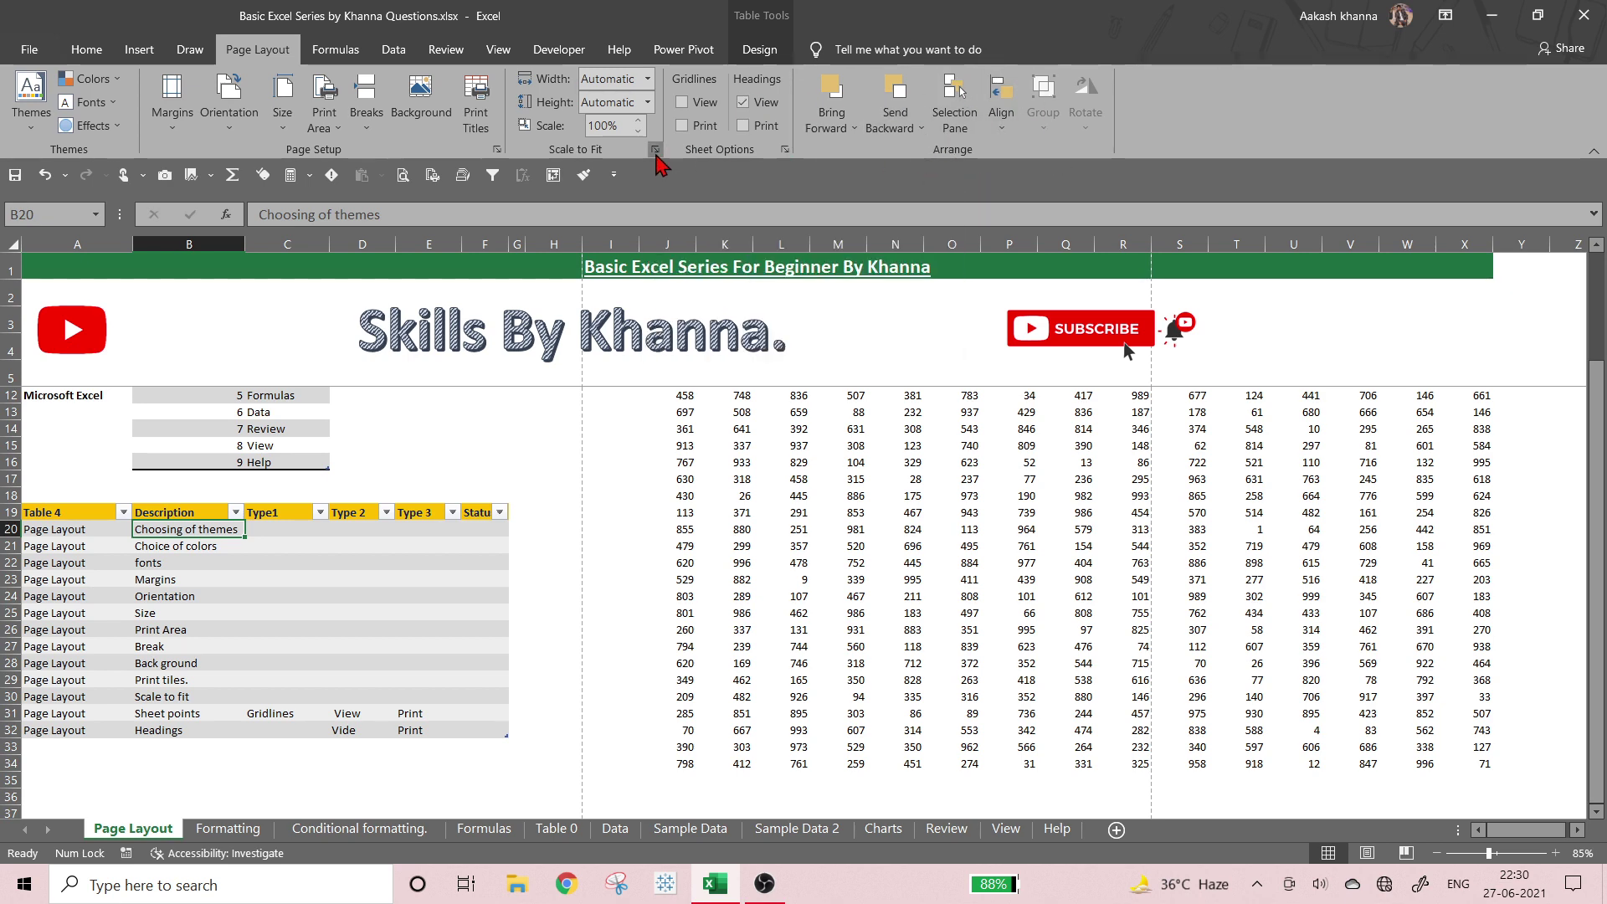
click(660, 159)
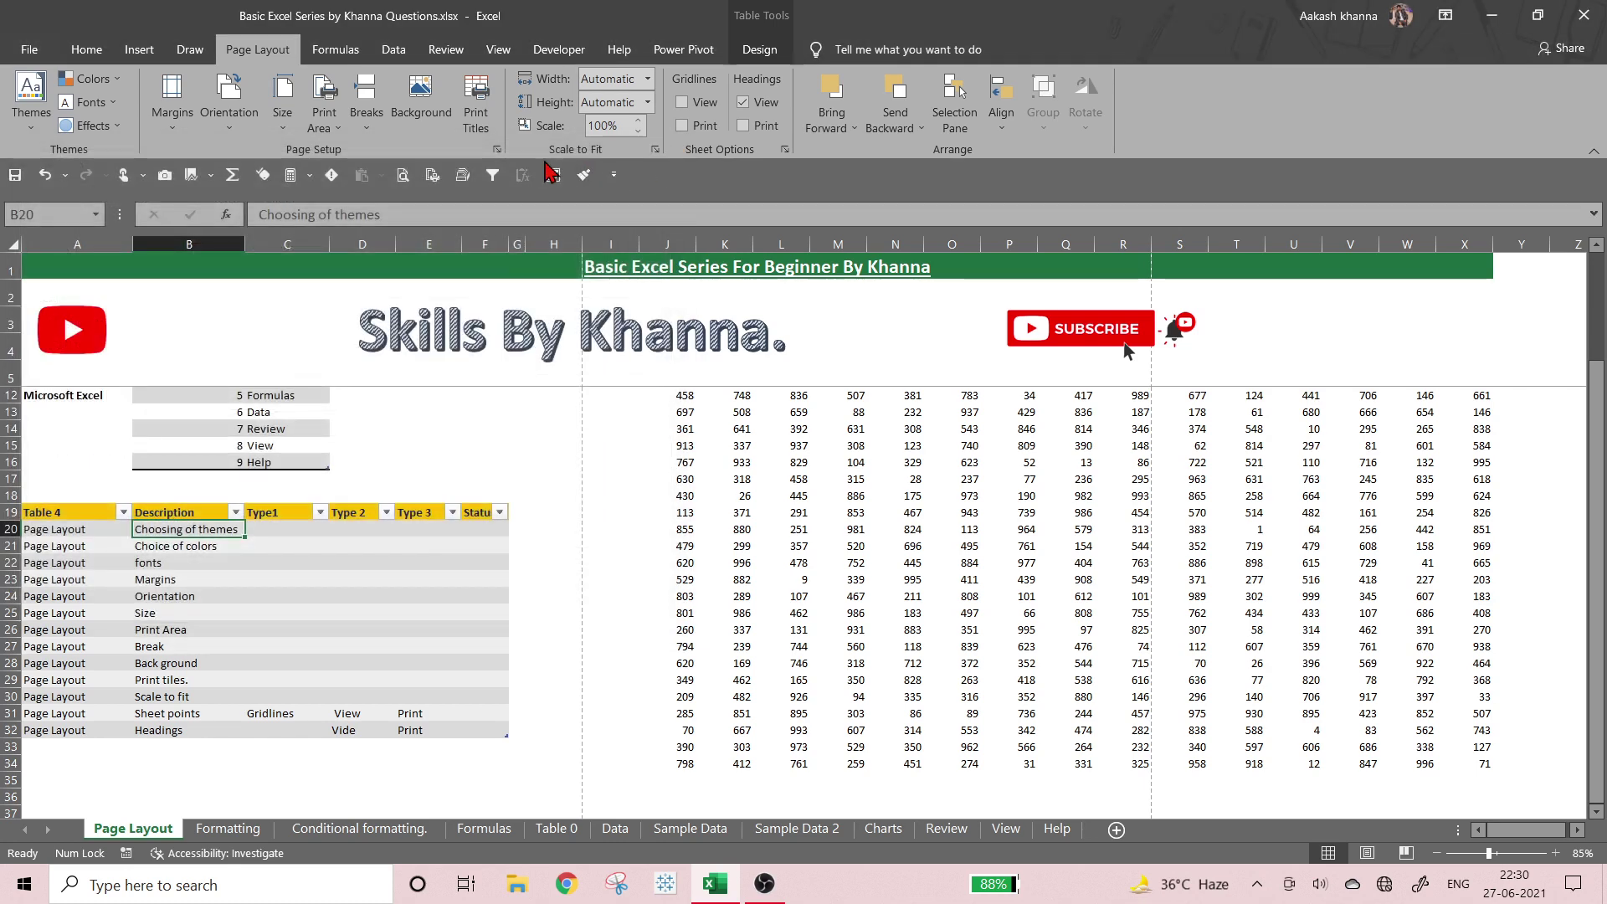
click(497, 150)
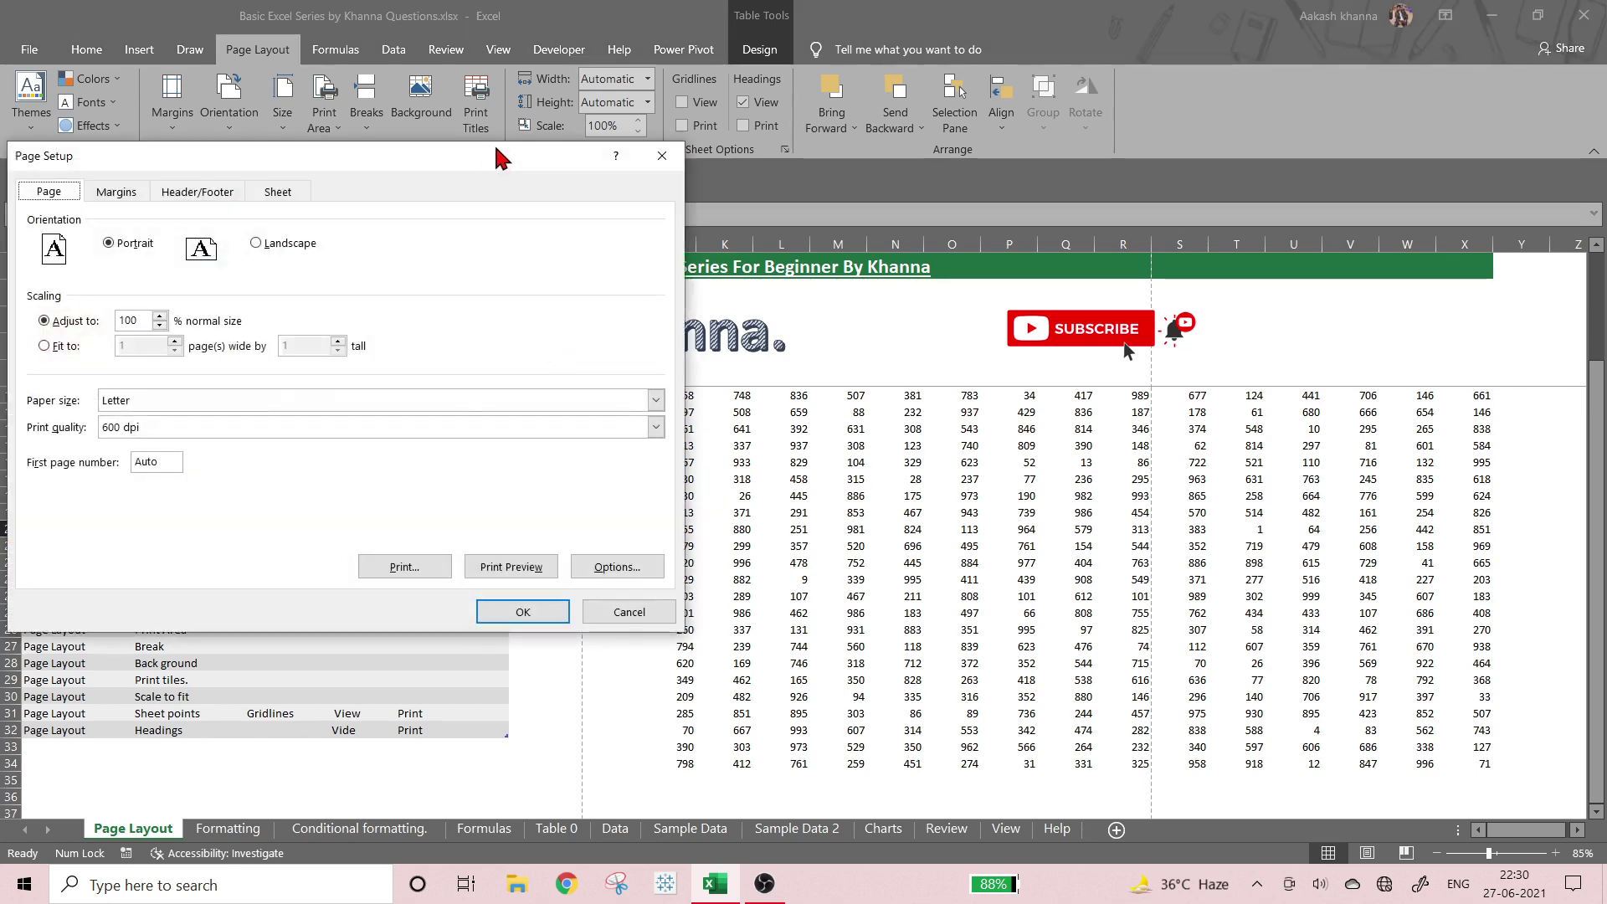
click(662, 155)
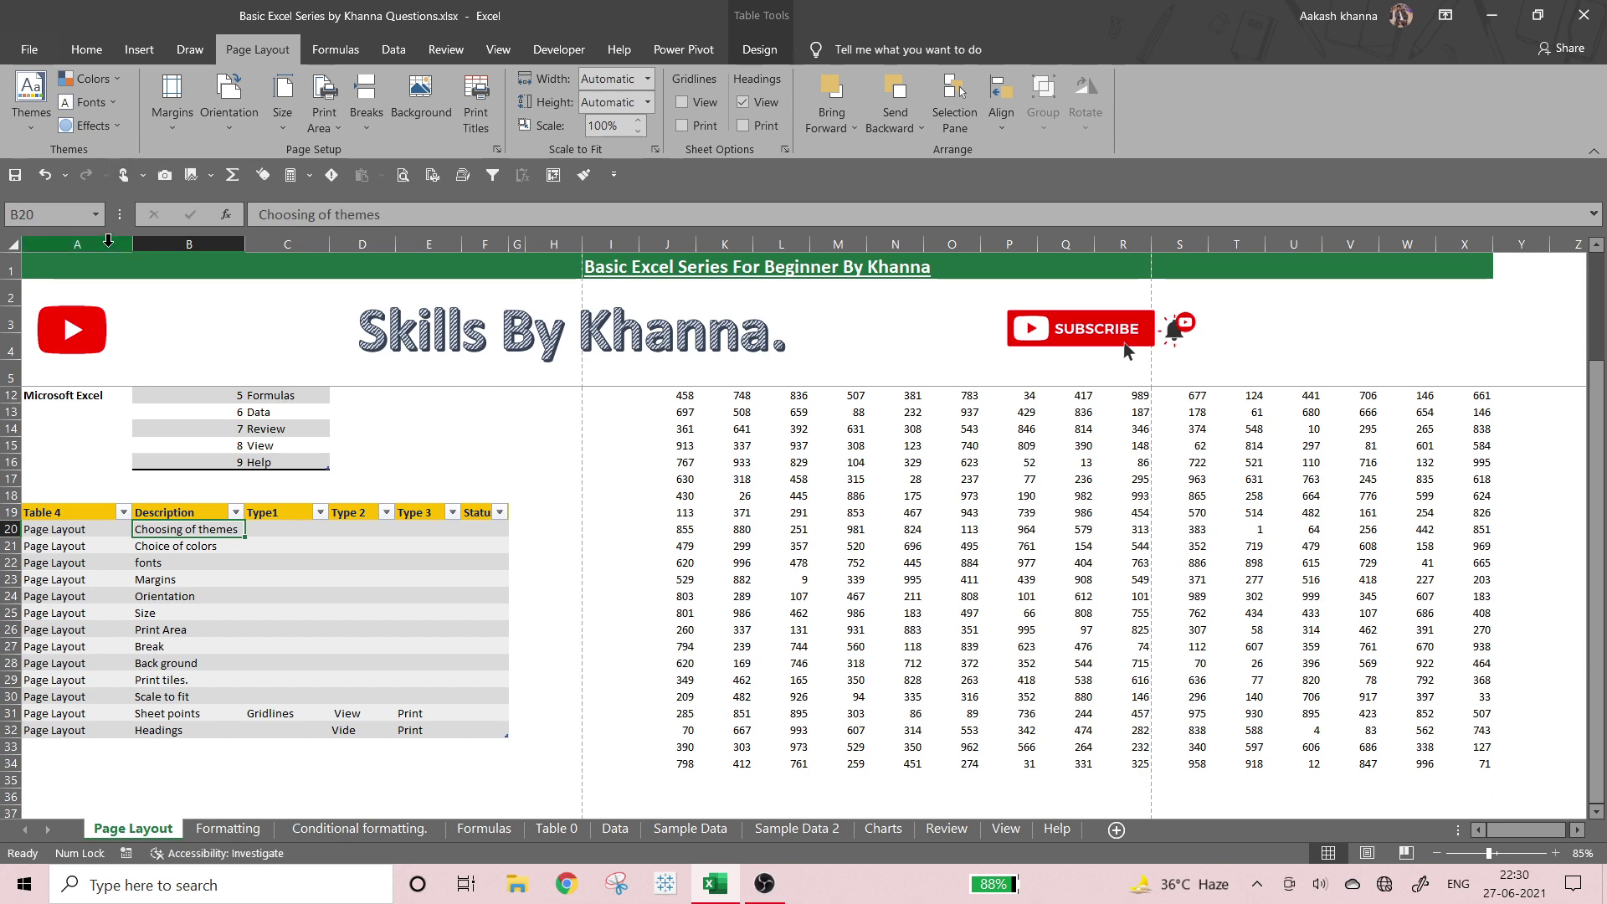
scroll(210, 415, up, 2)
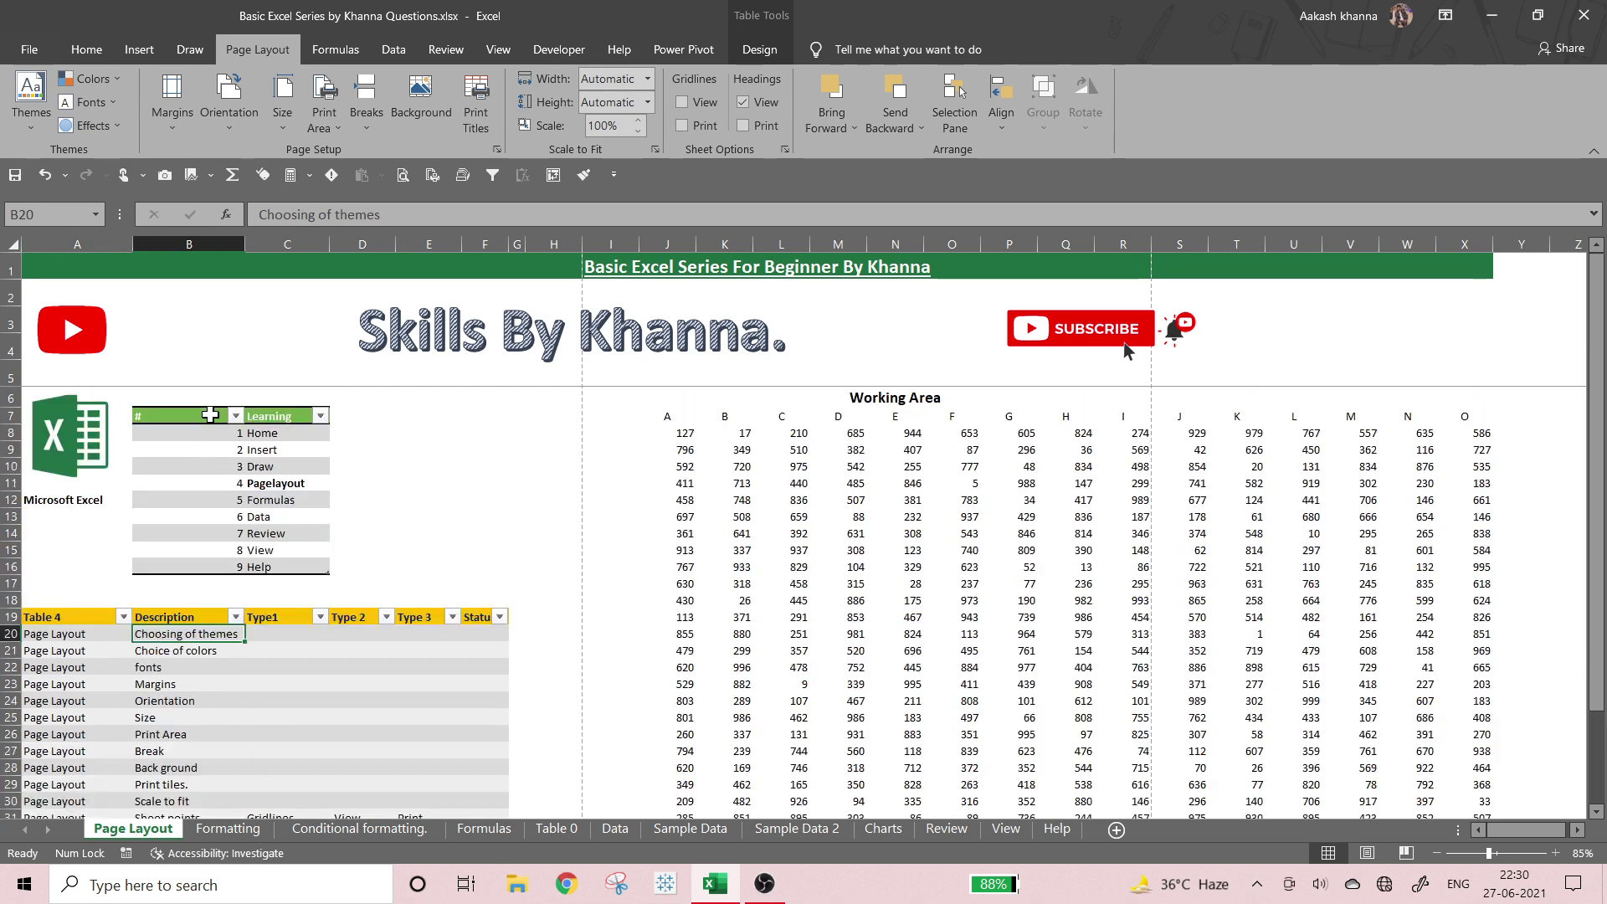
- Browse the available Office themes, previewing them on the sheet, and apply the Gallery theme to the workbook
click(29, 129)
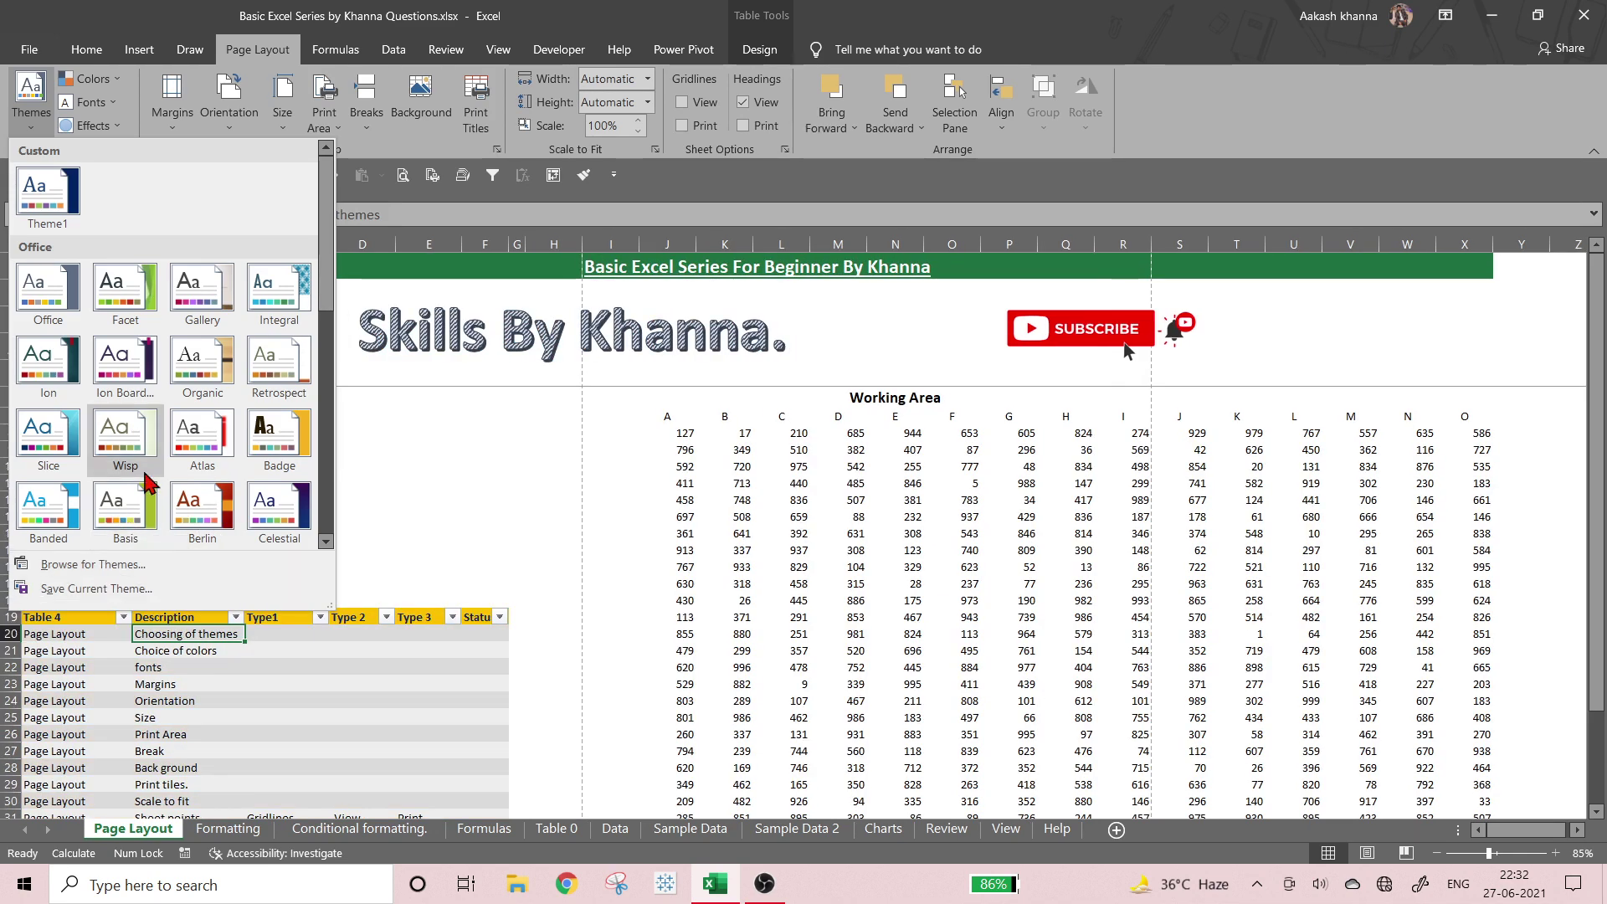
scroll(126, 494, down, 5)
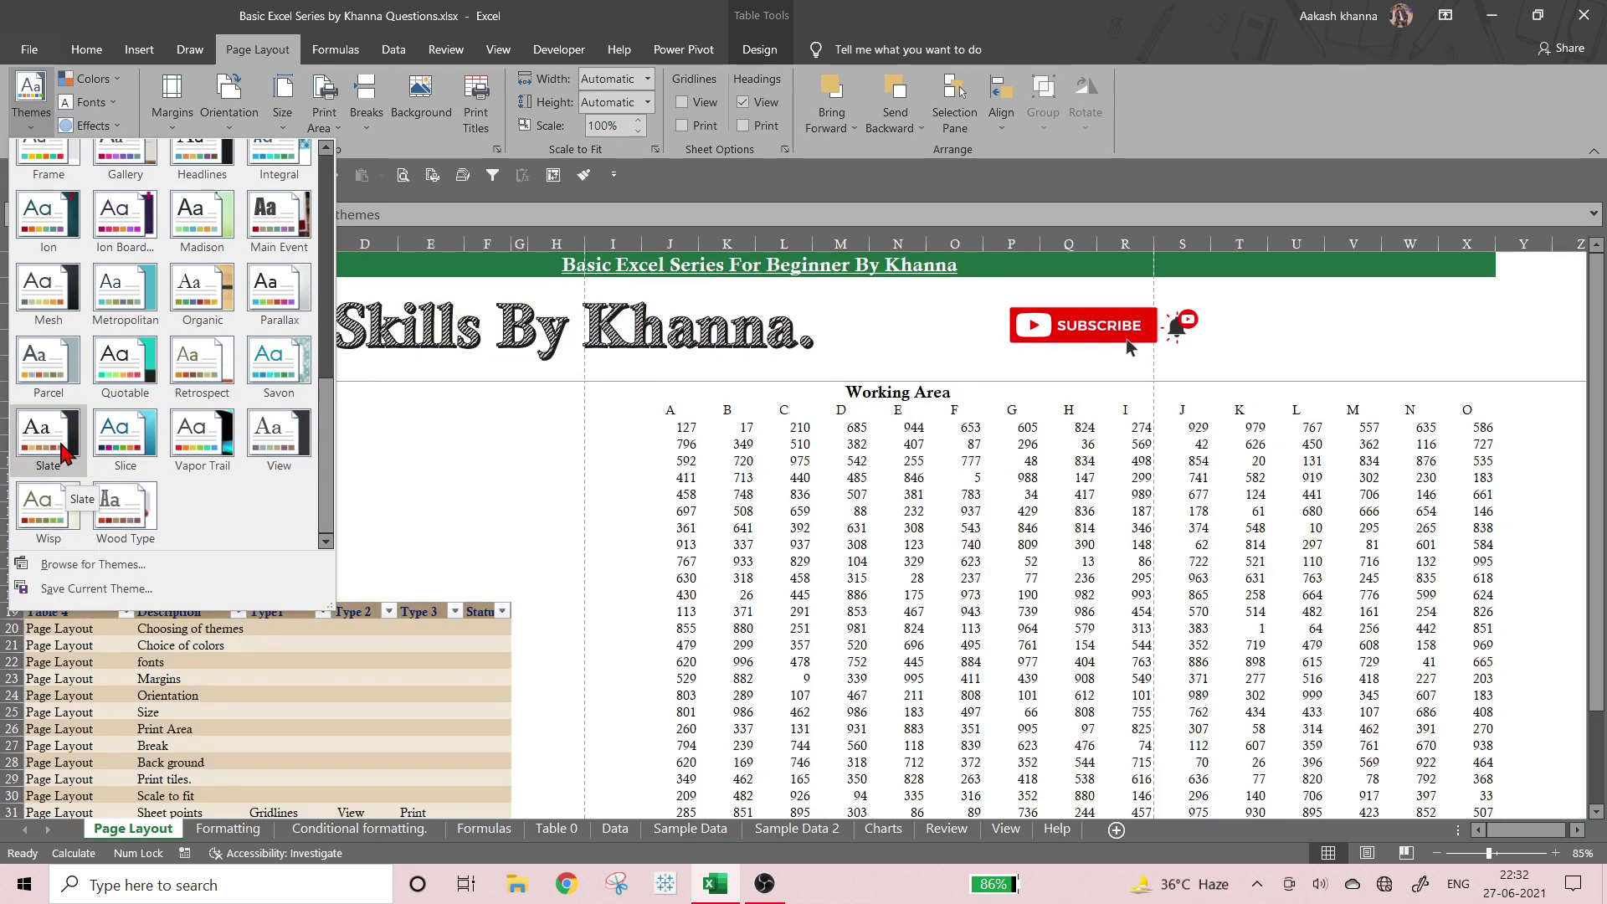
scroll(126, 368, up, 5)
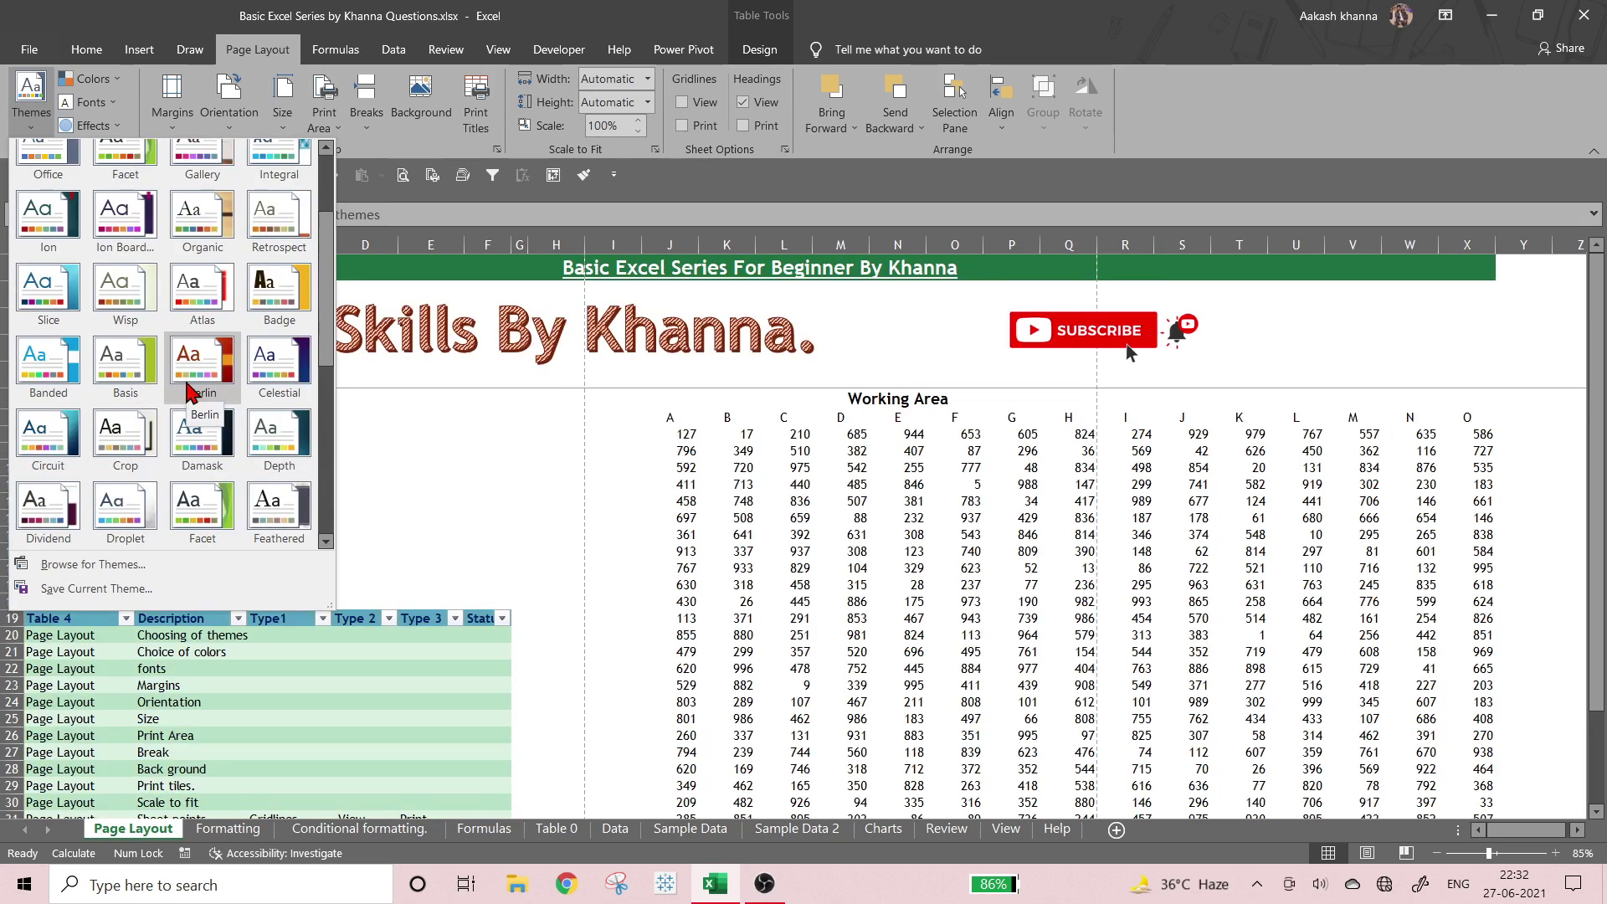
scroll(191, 391, up, 2)
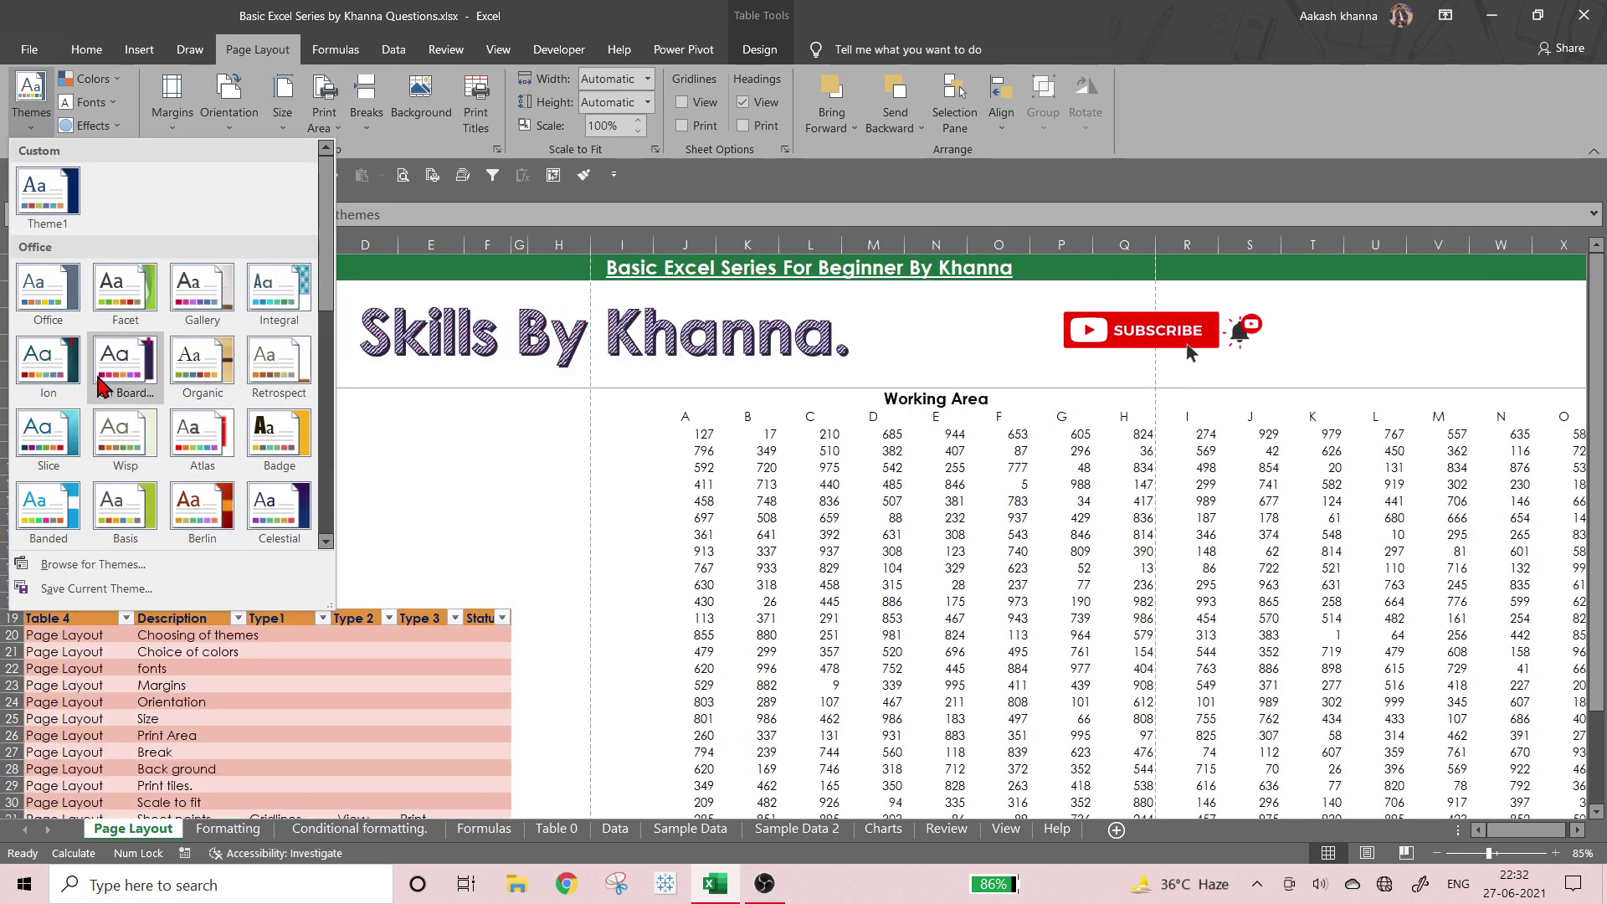
click(178, 321)
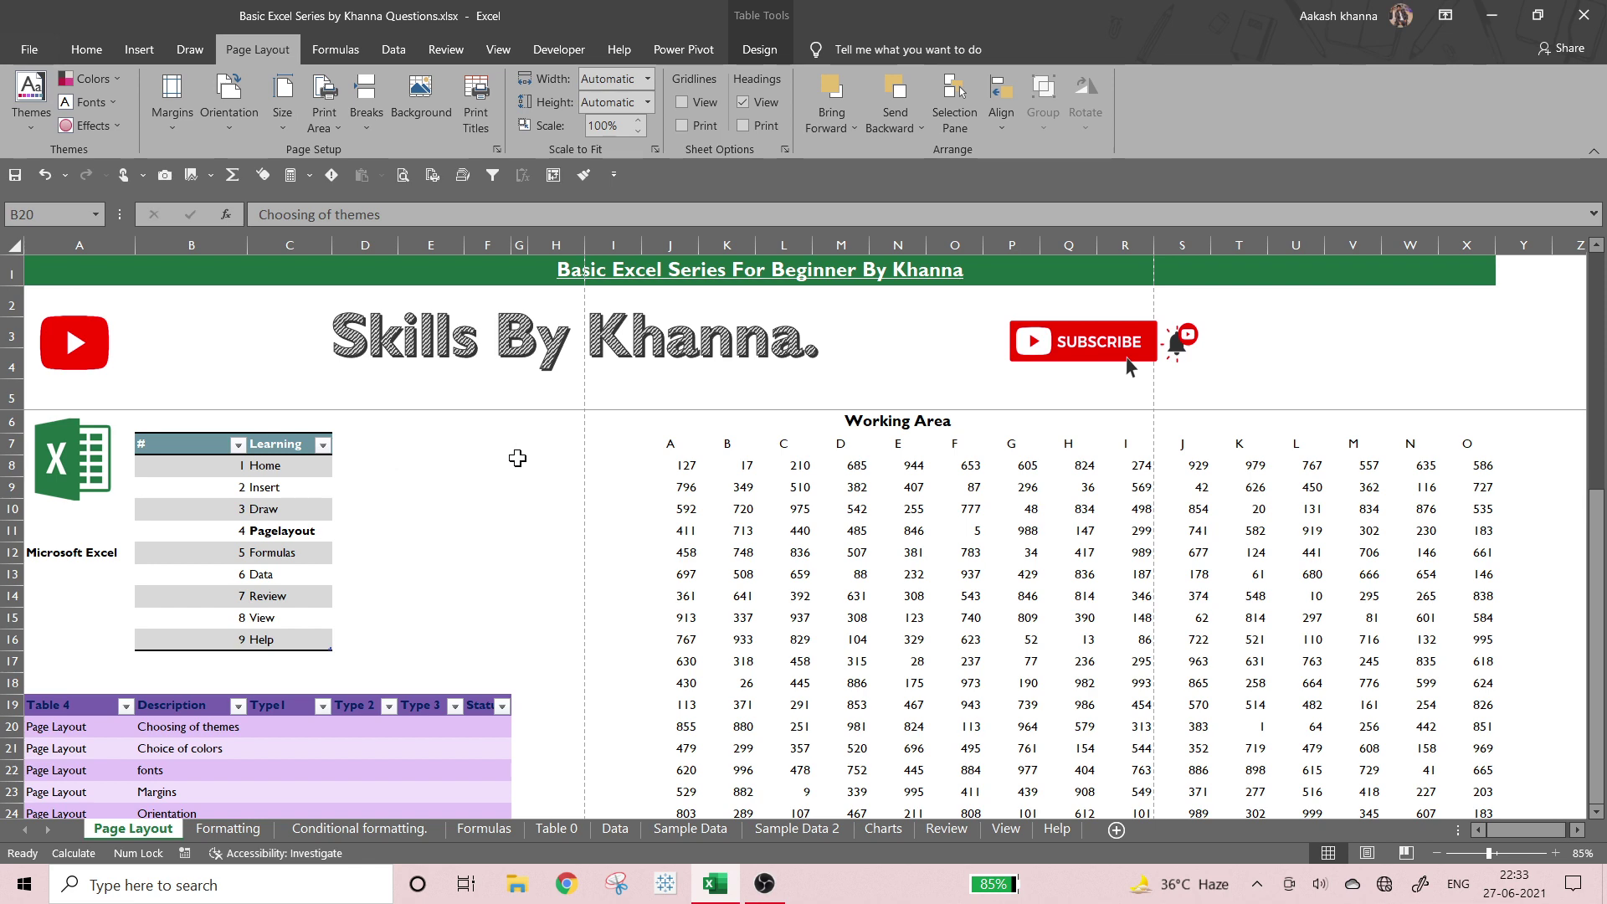
click(669, 484)
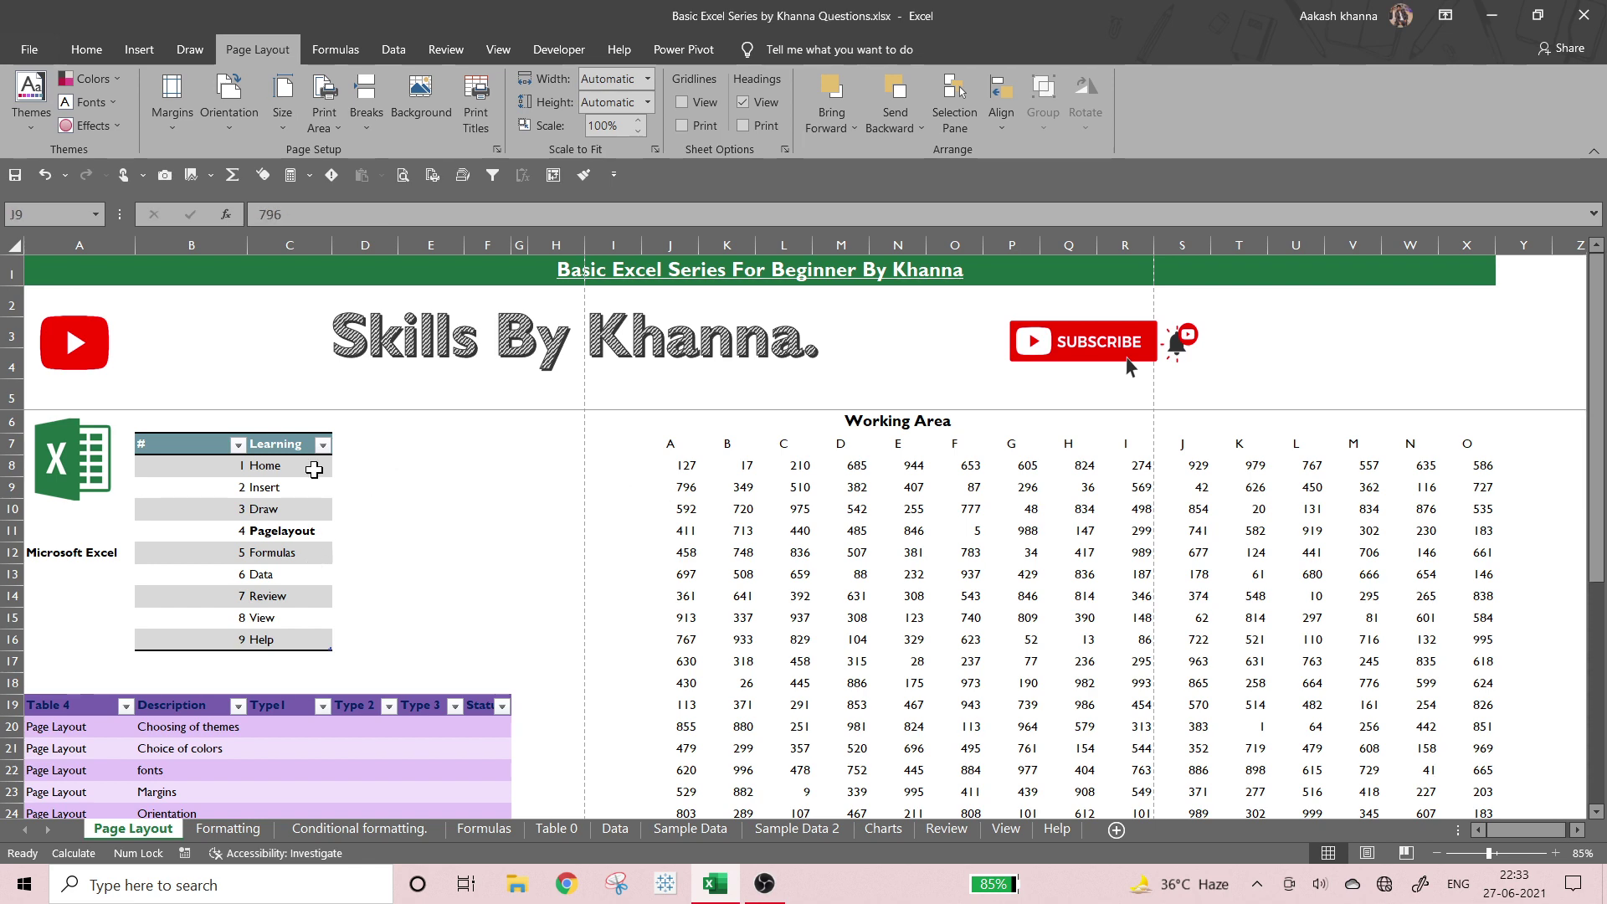
- Apply the custom theme Theme1 to the workbook
click(30, 109)
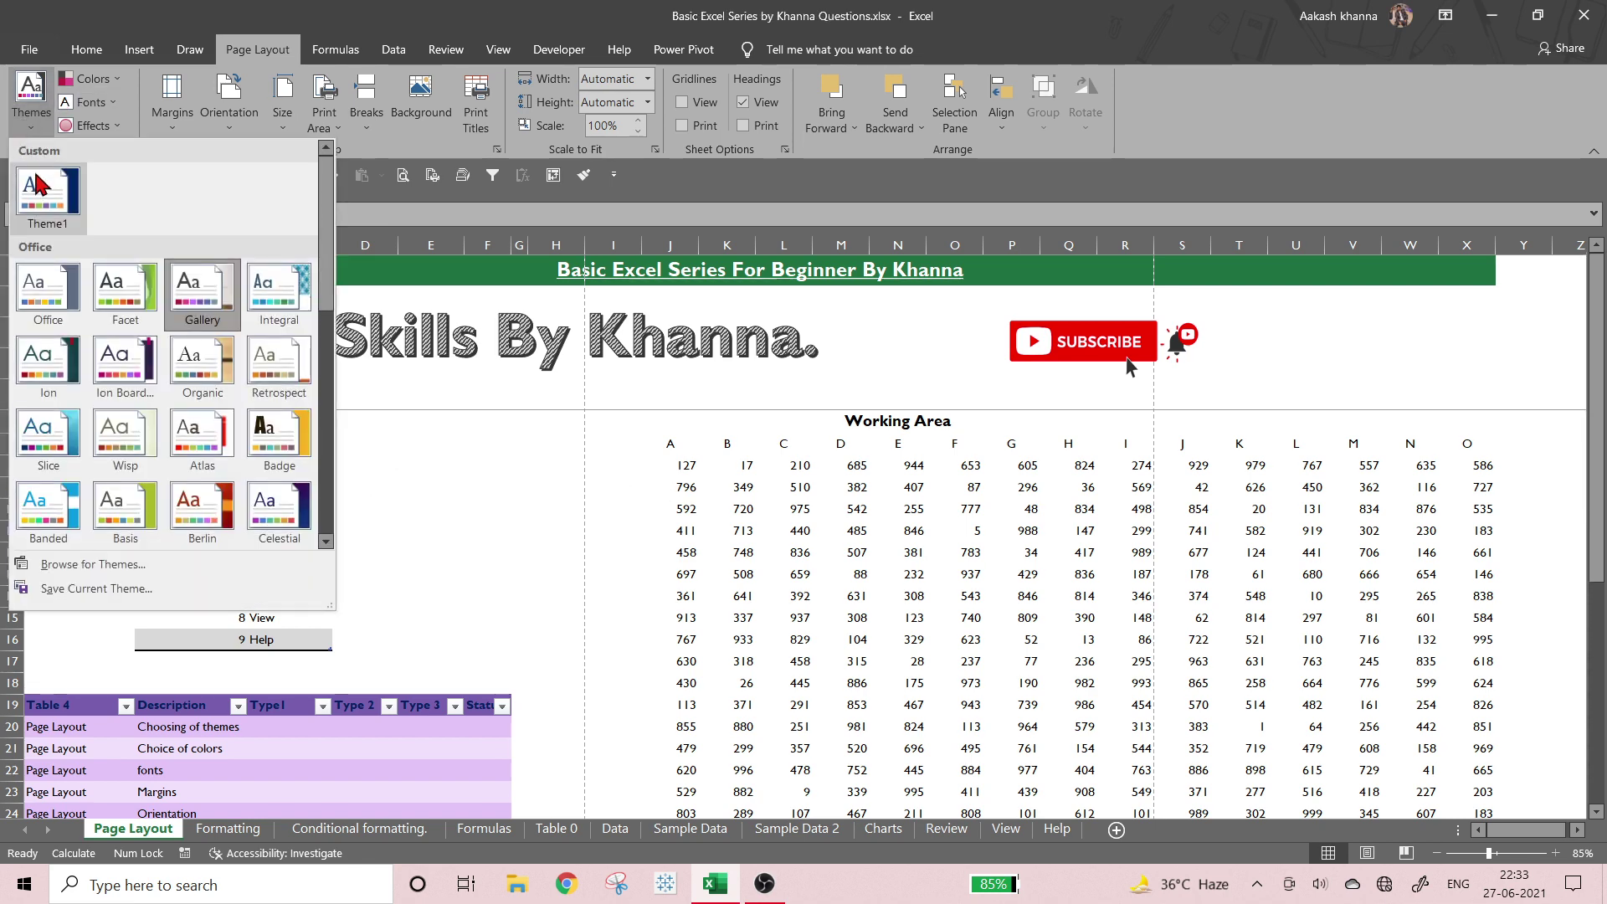
click(39, 186)
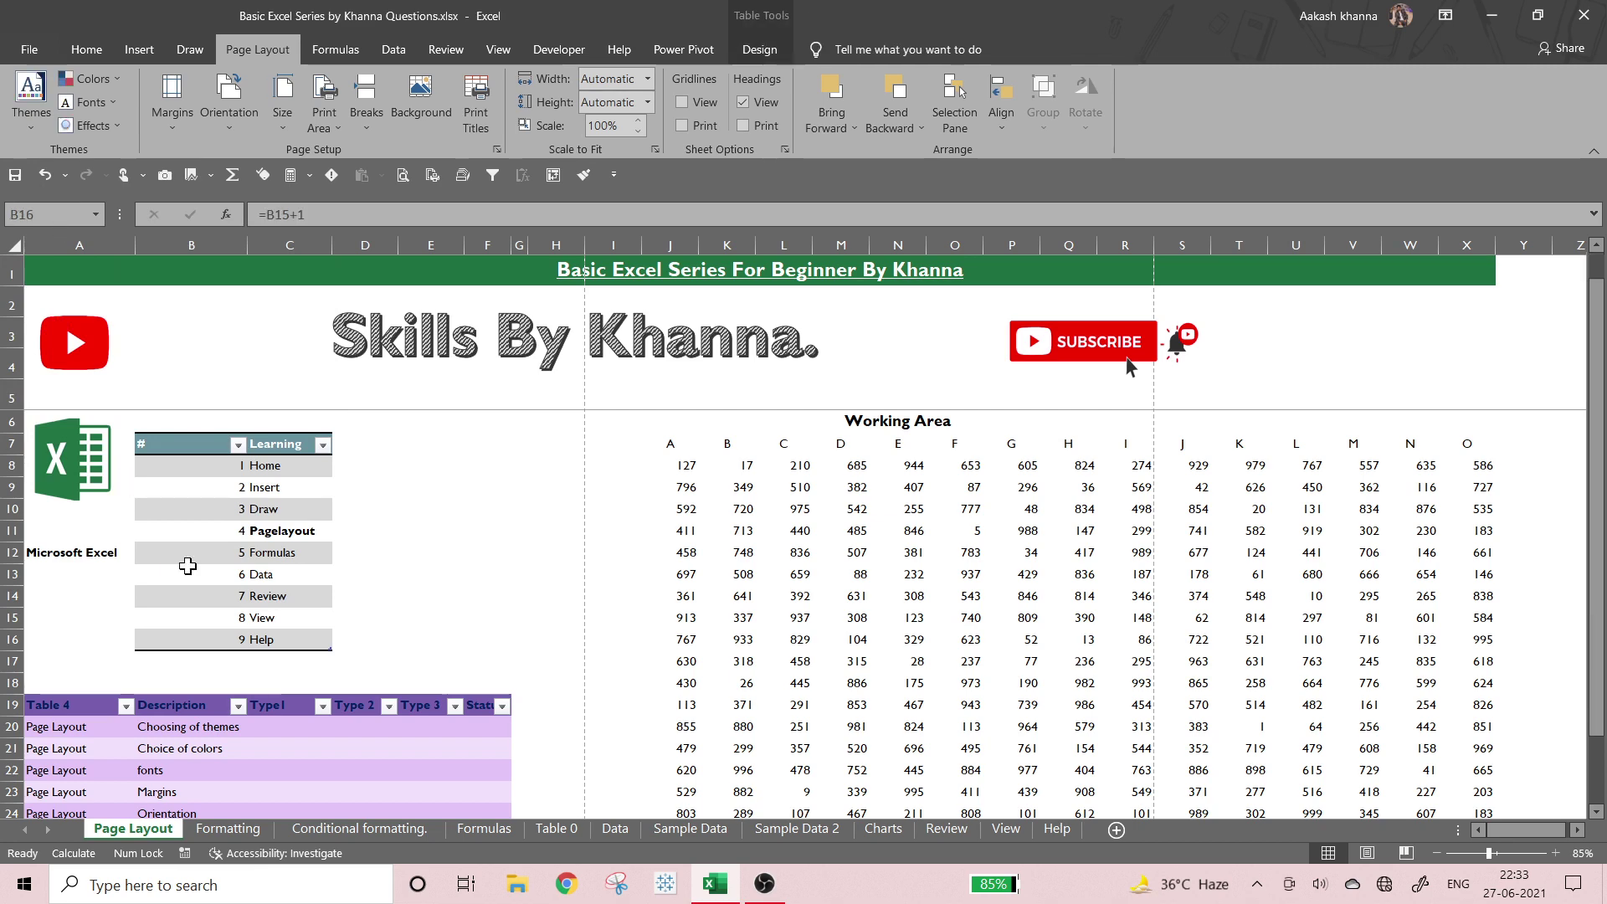
click(814, 548)
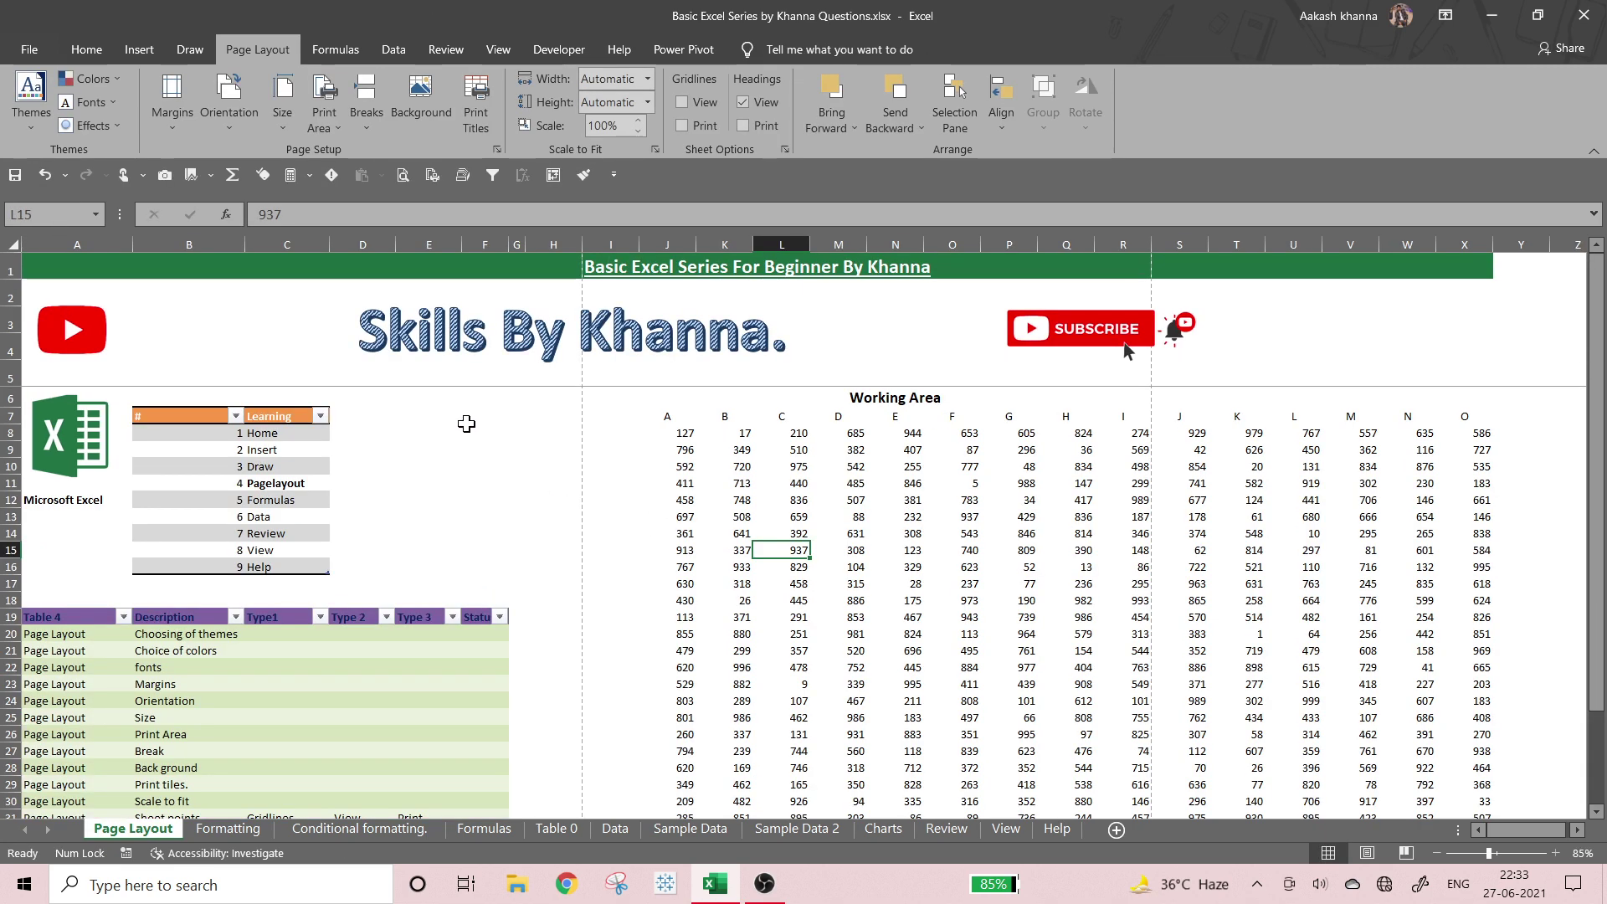
click(850, 570)
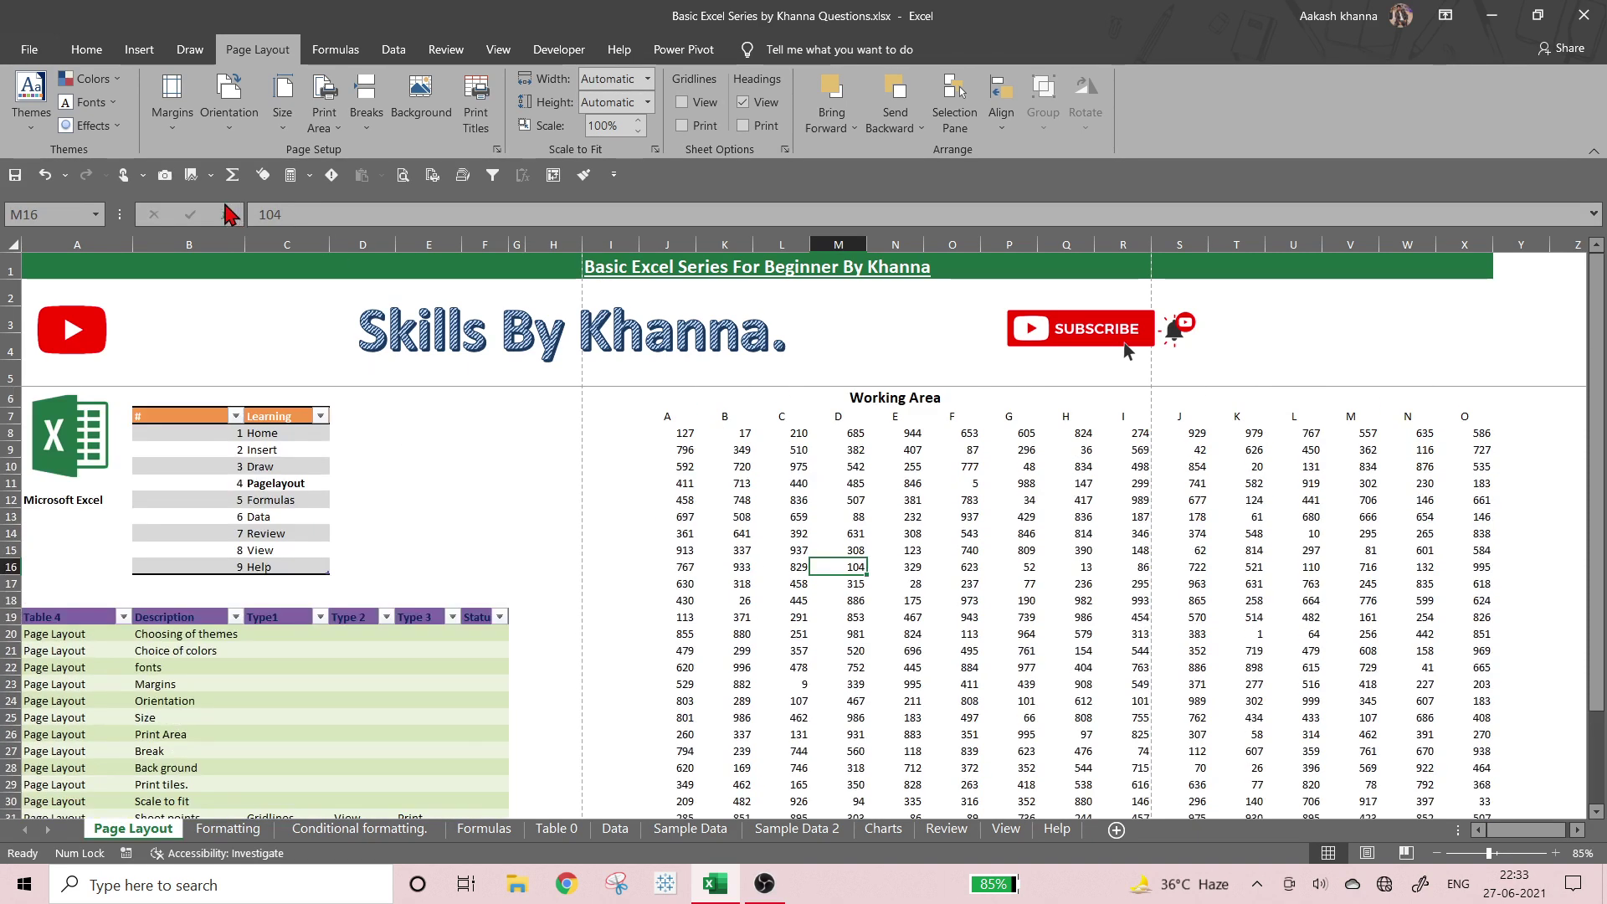
- Preview the built-in theme color sets on the sheet and apply the Paper color set
click(31, 100)
click(108, 103)
click(116, 87)
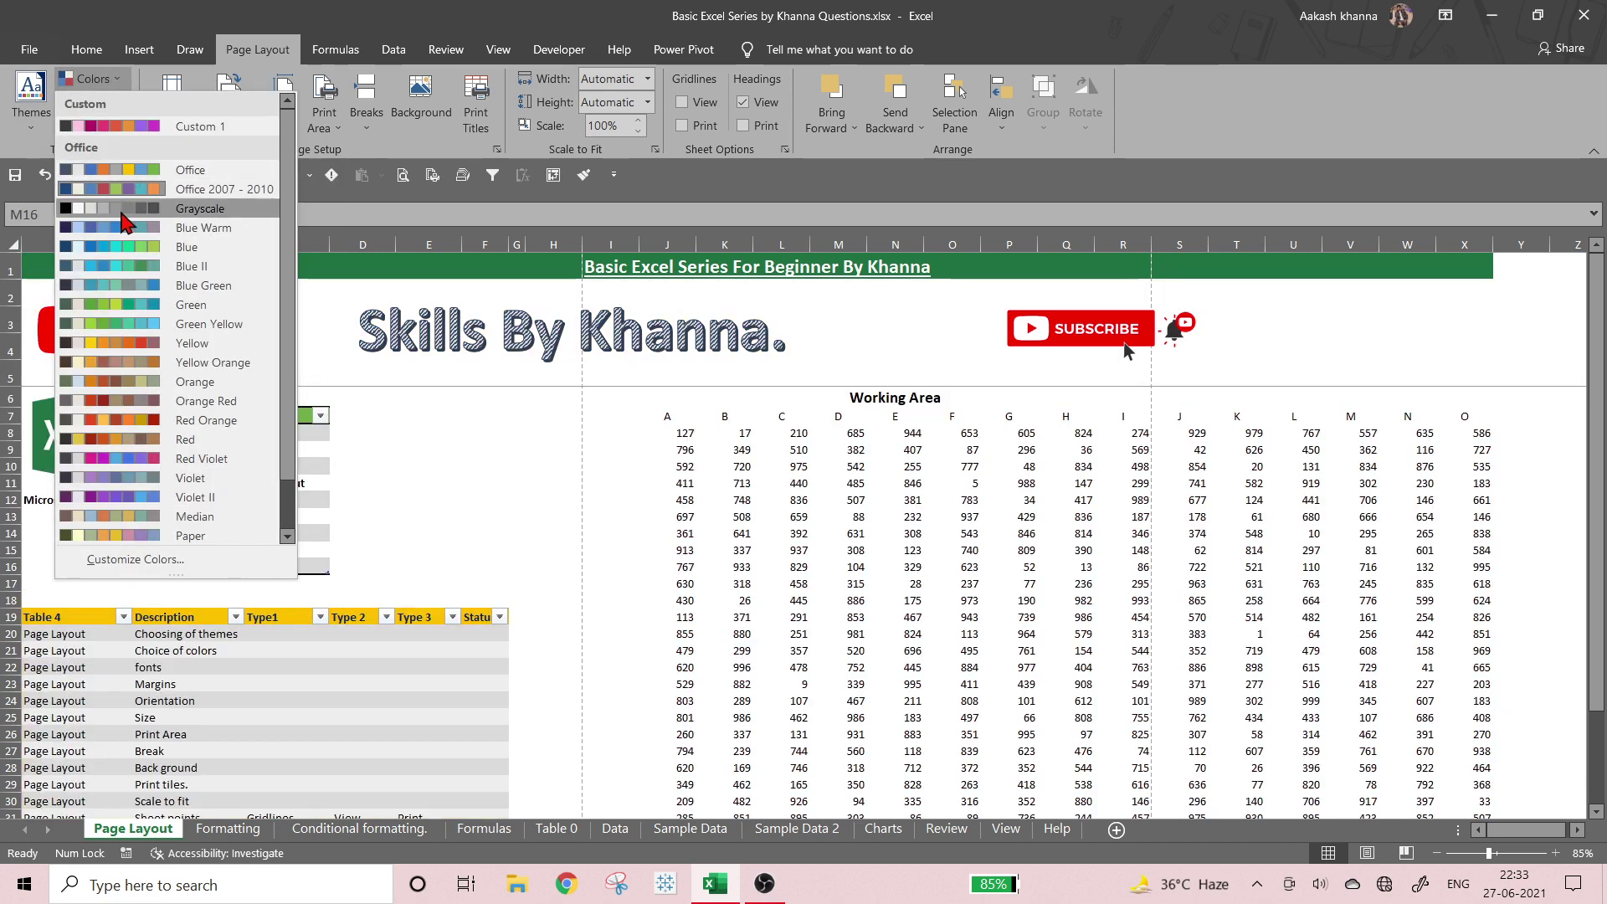
scroll(80, 368, down, 1)
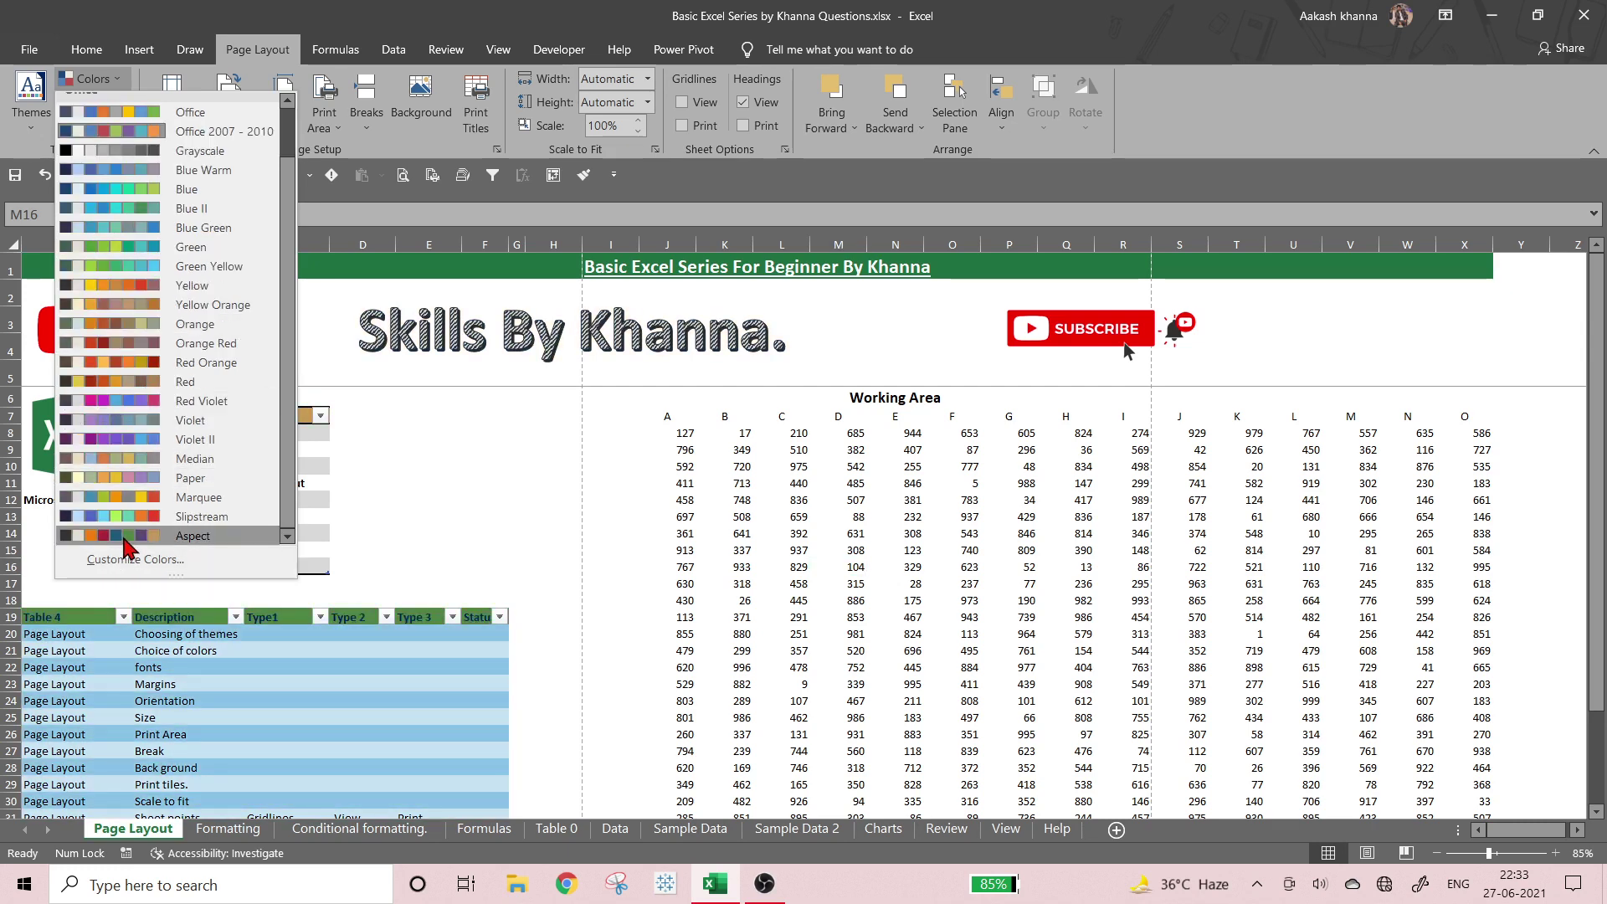
scroll(161, 302, up, 1)
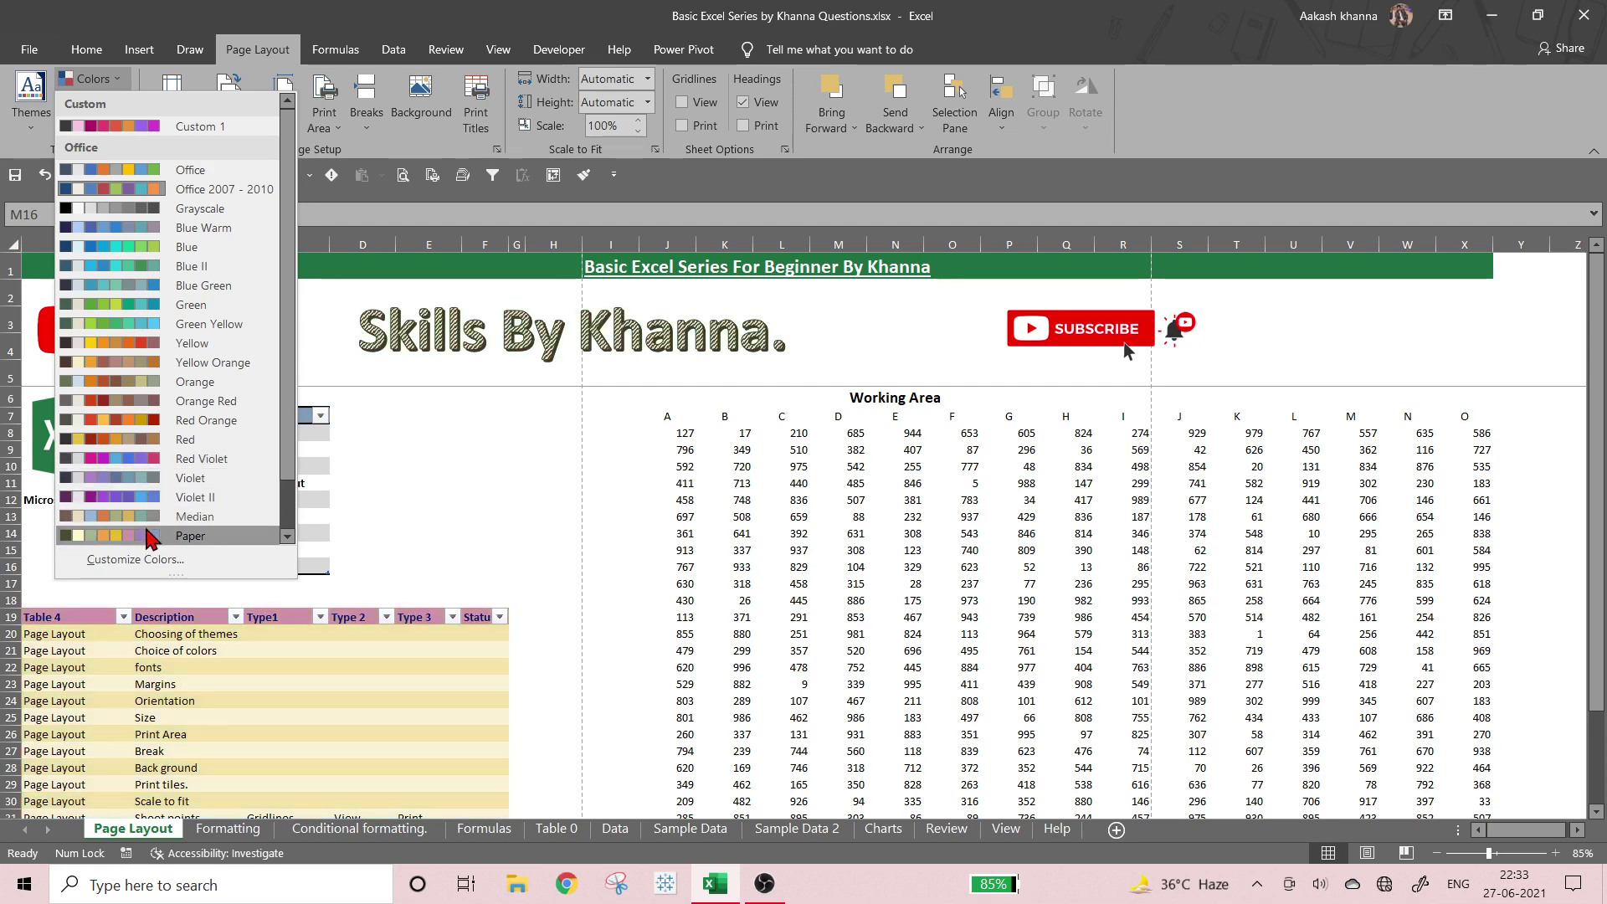
click(146, 535)
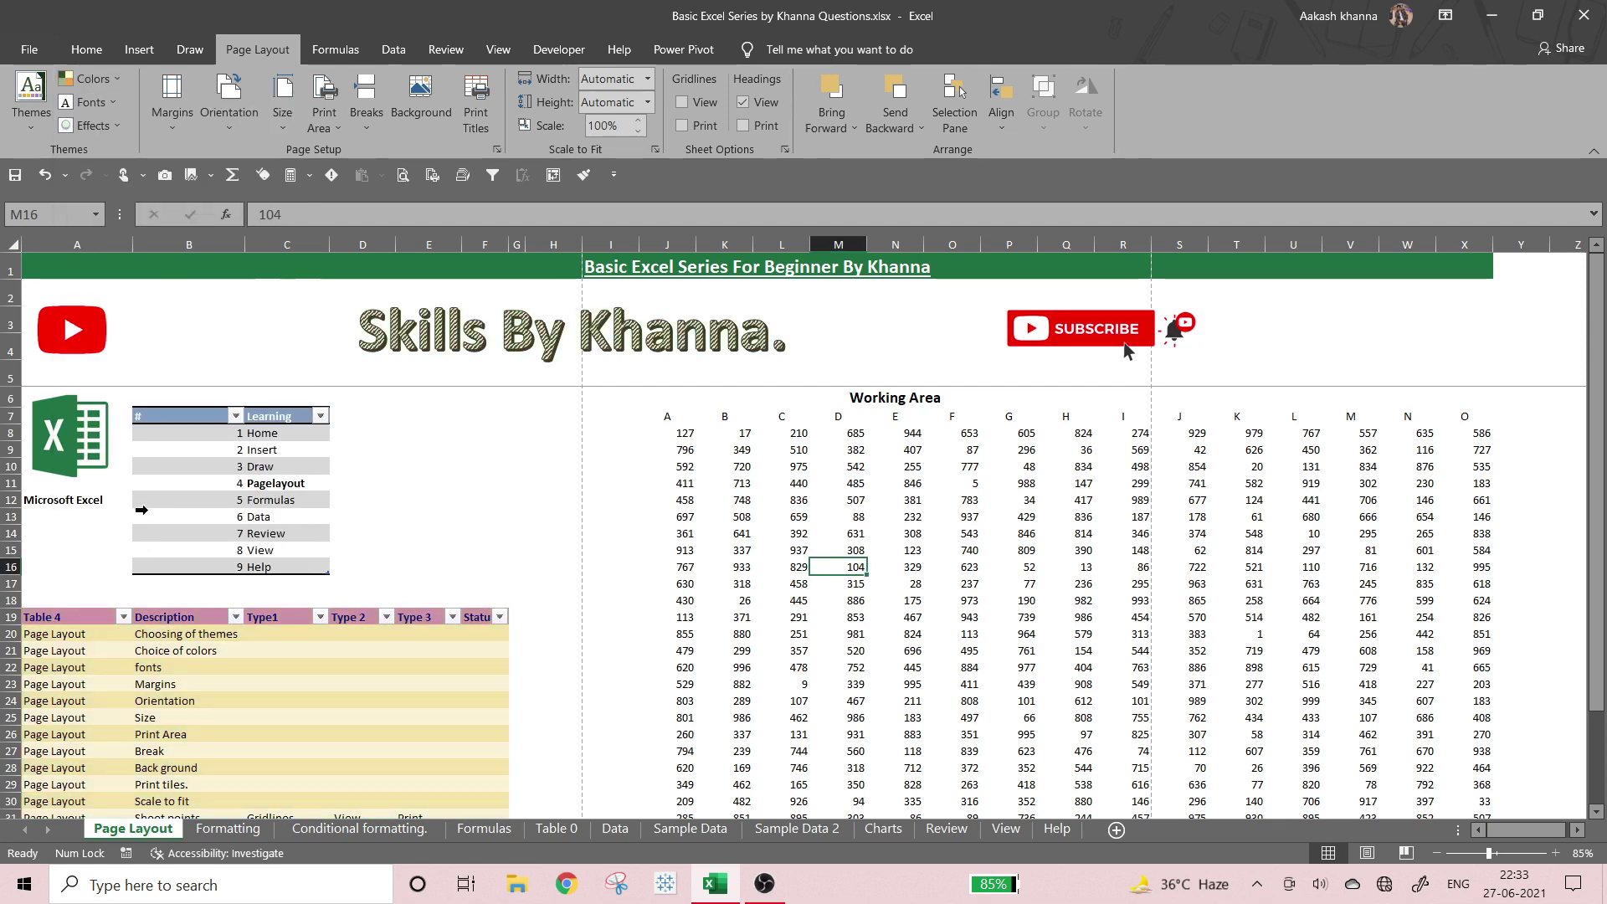
click(648, 463)
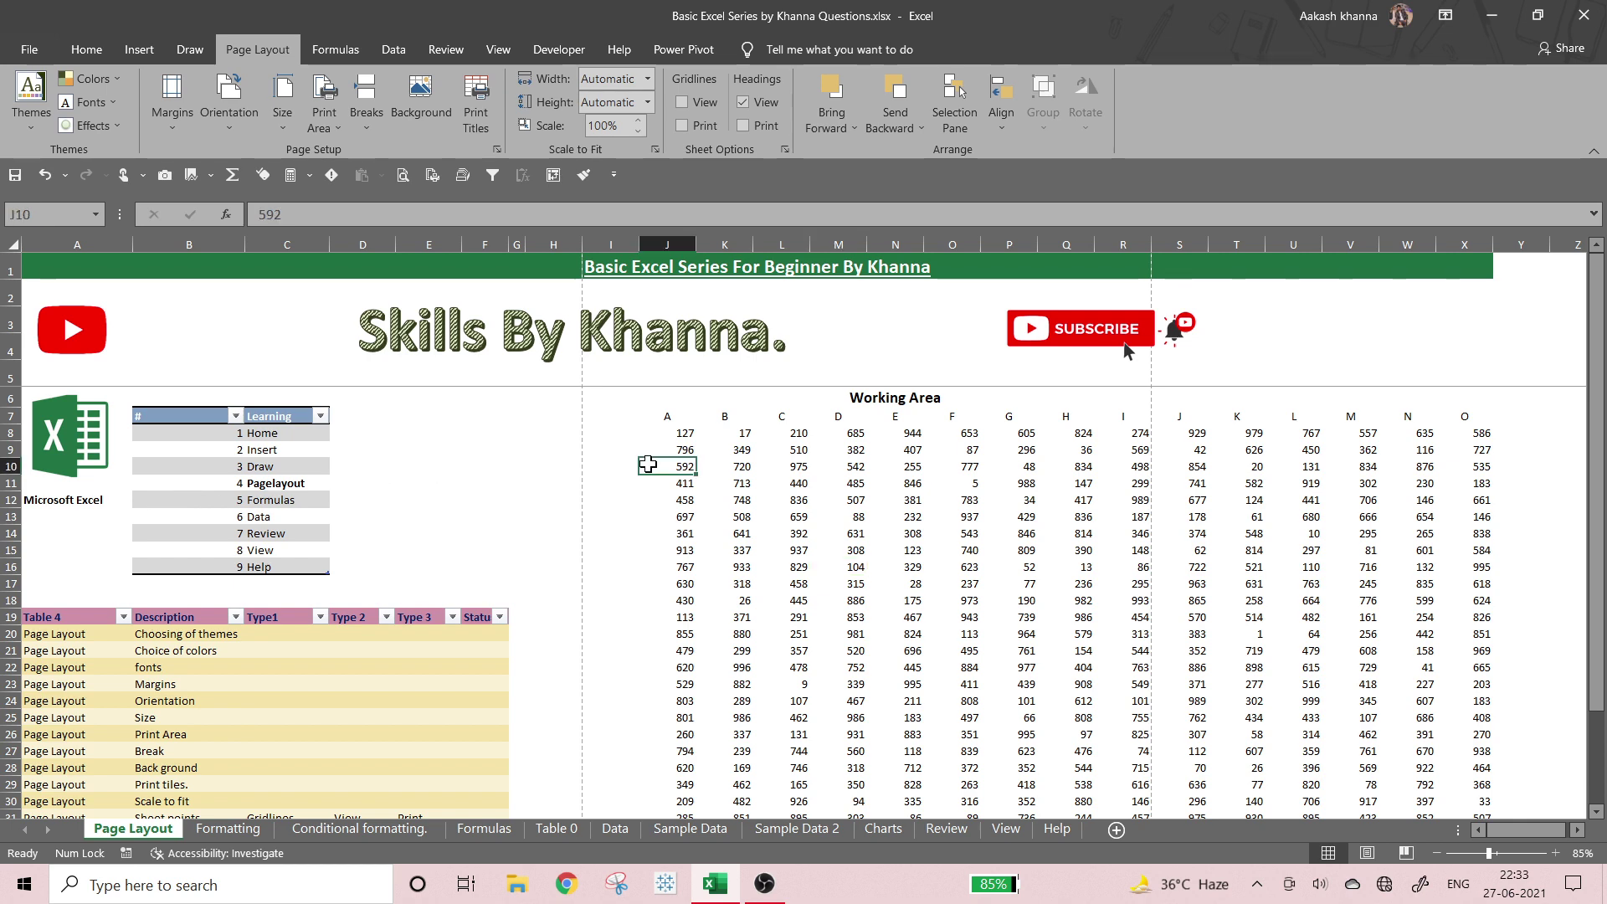
- Set the worksheet magnification to 100% and briefly select the range A18:H33 around the Page Layout topics table
scroll(318, 531, down, 3)
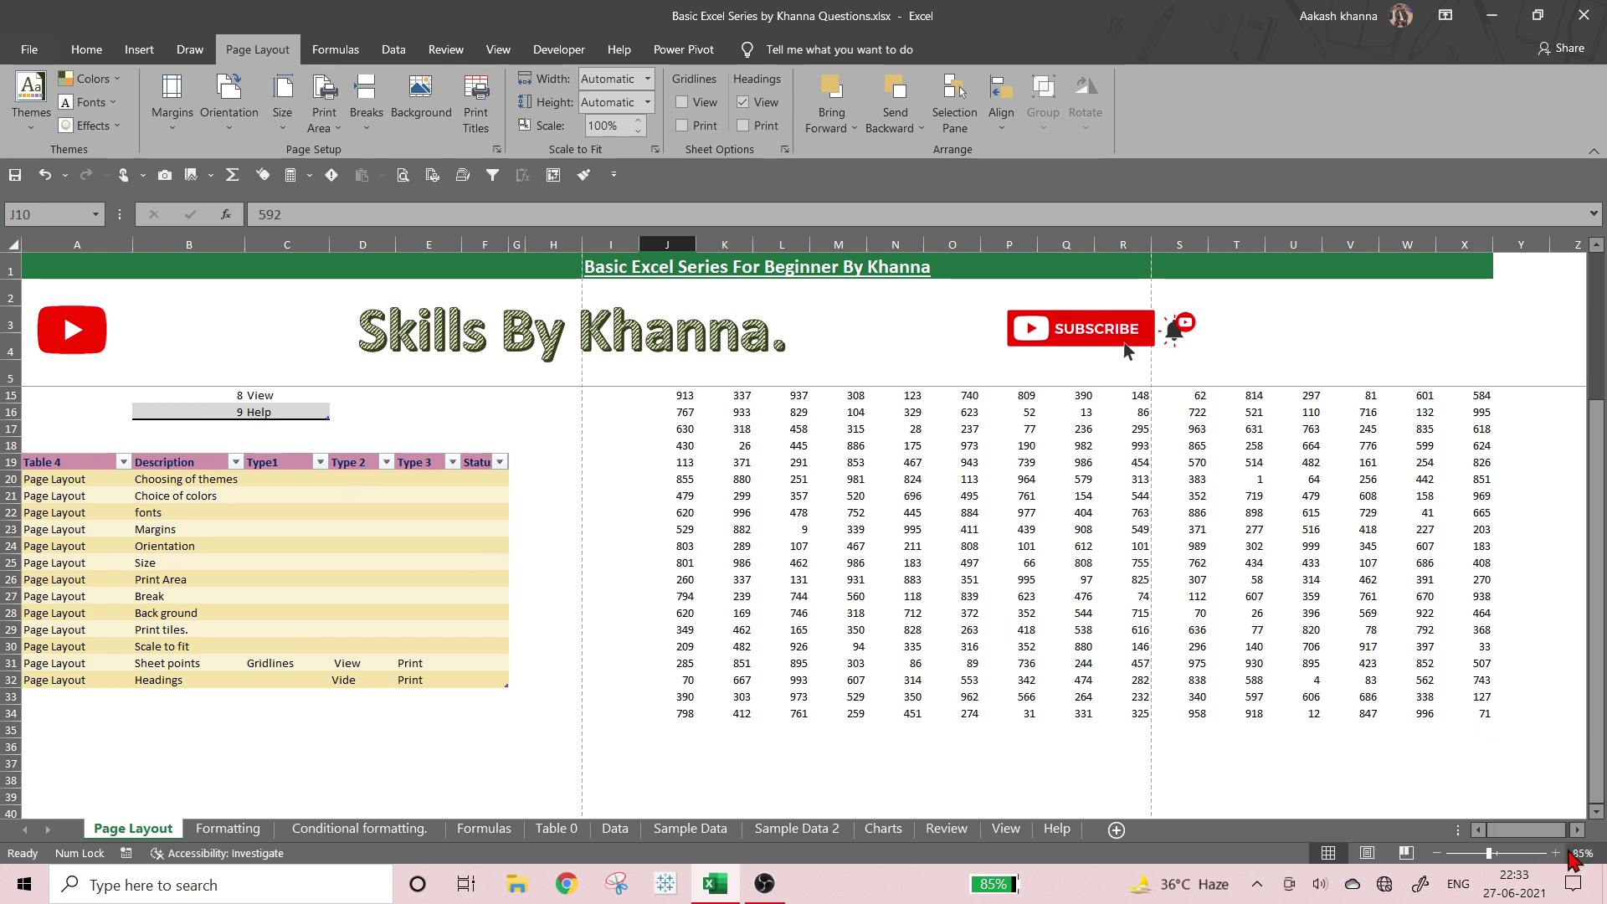
click(1577, 854)
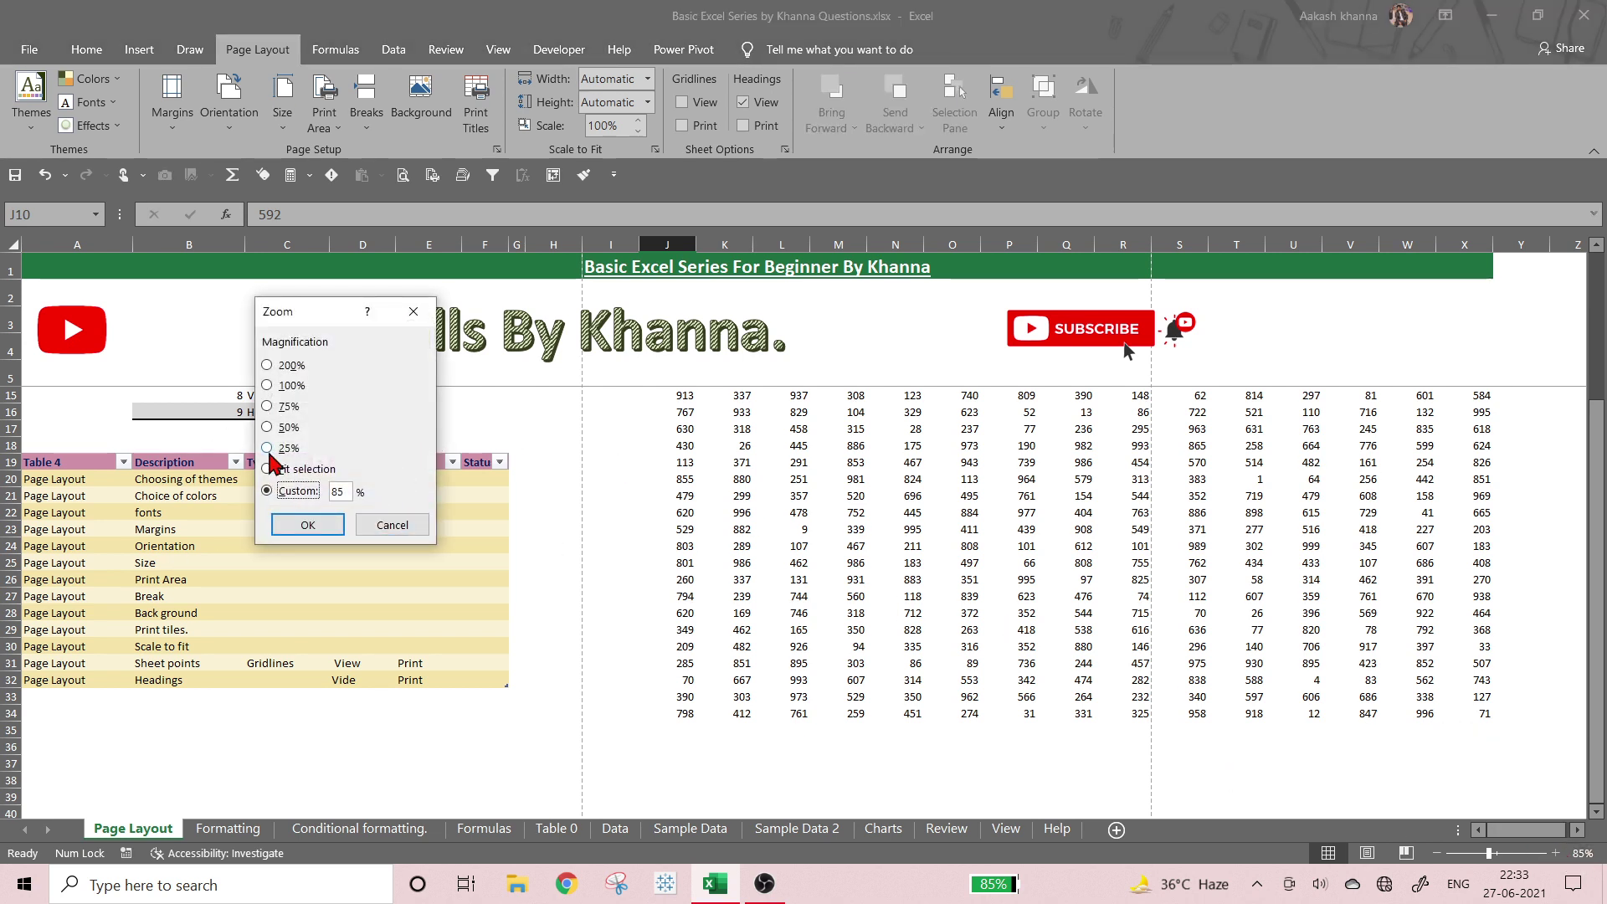
click(268, 385)
click(277, 528)
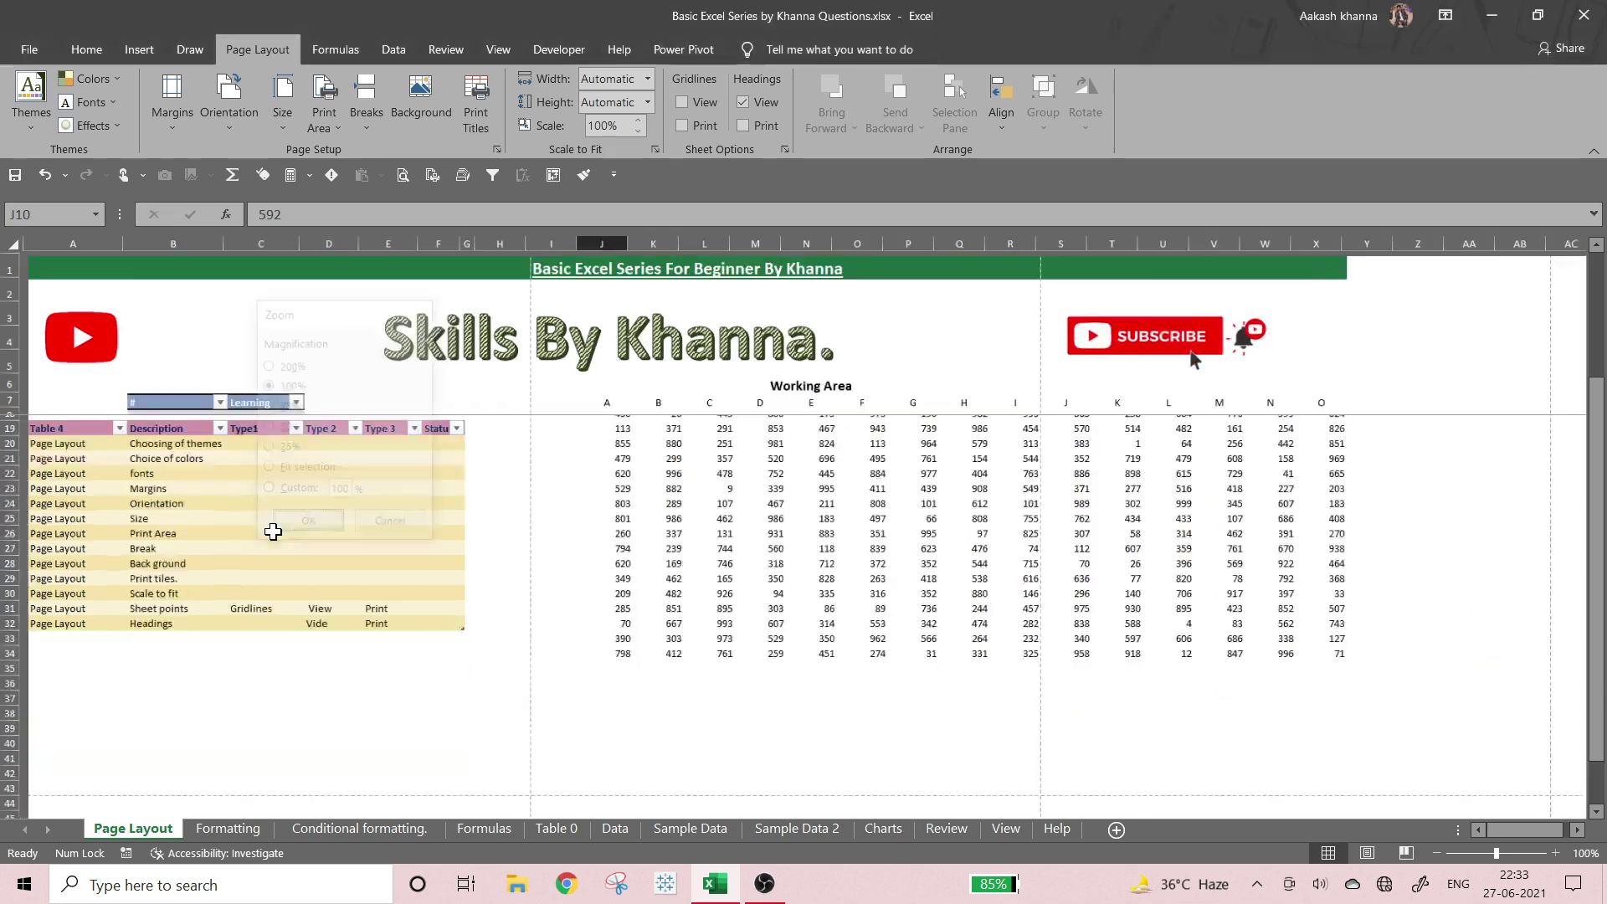
drag(34, 465, 621, 760)
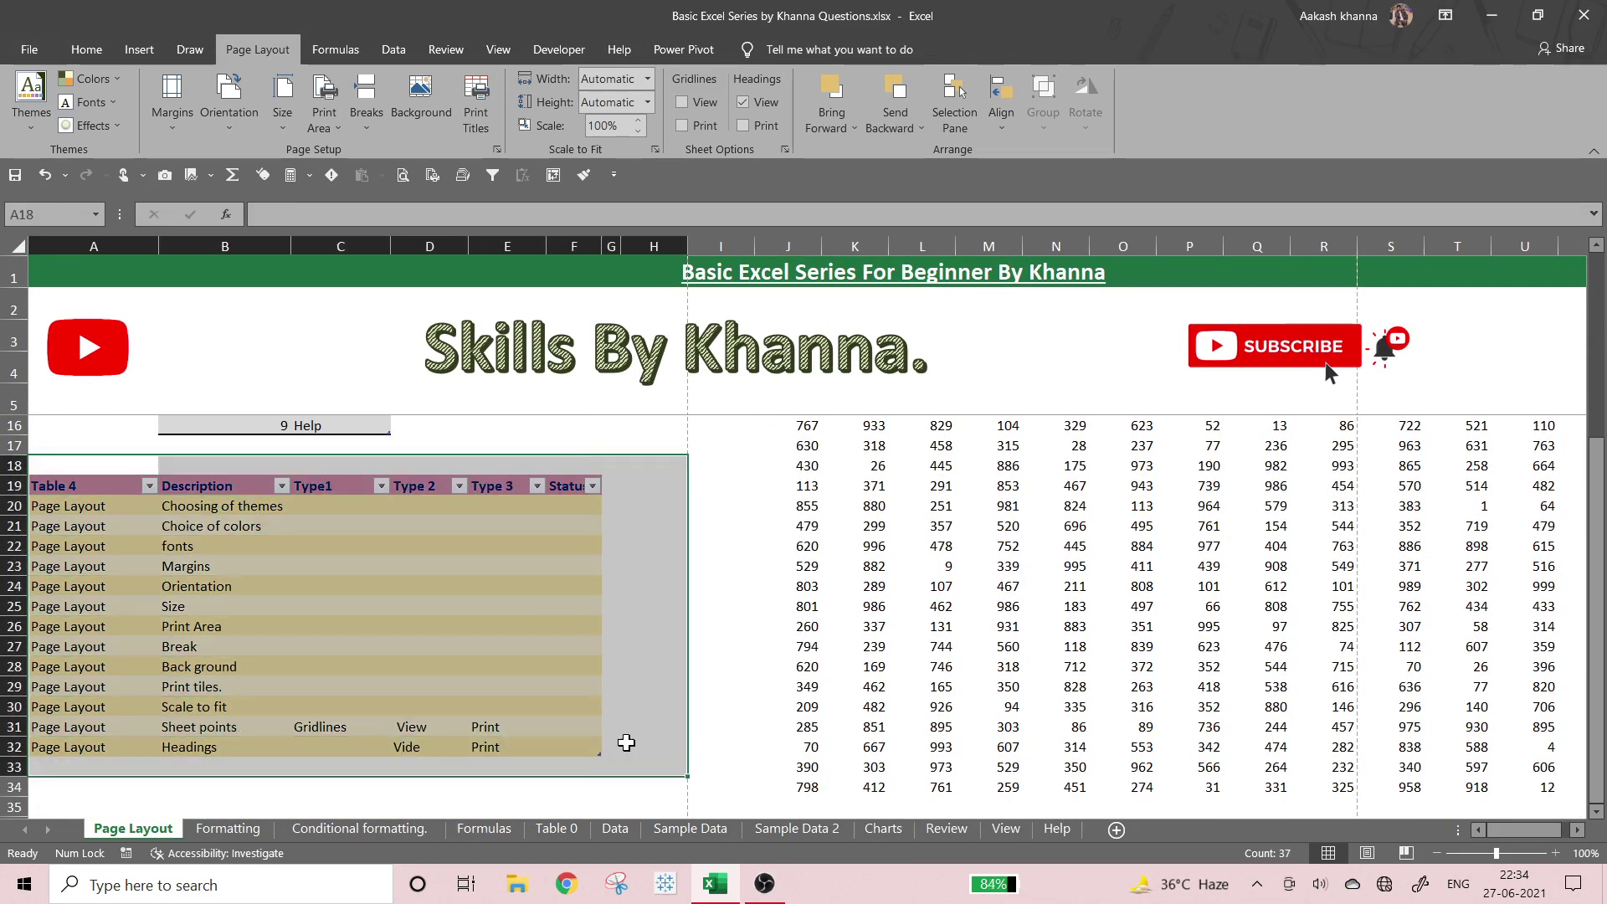
click(658, 630)
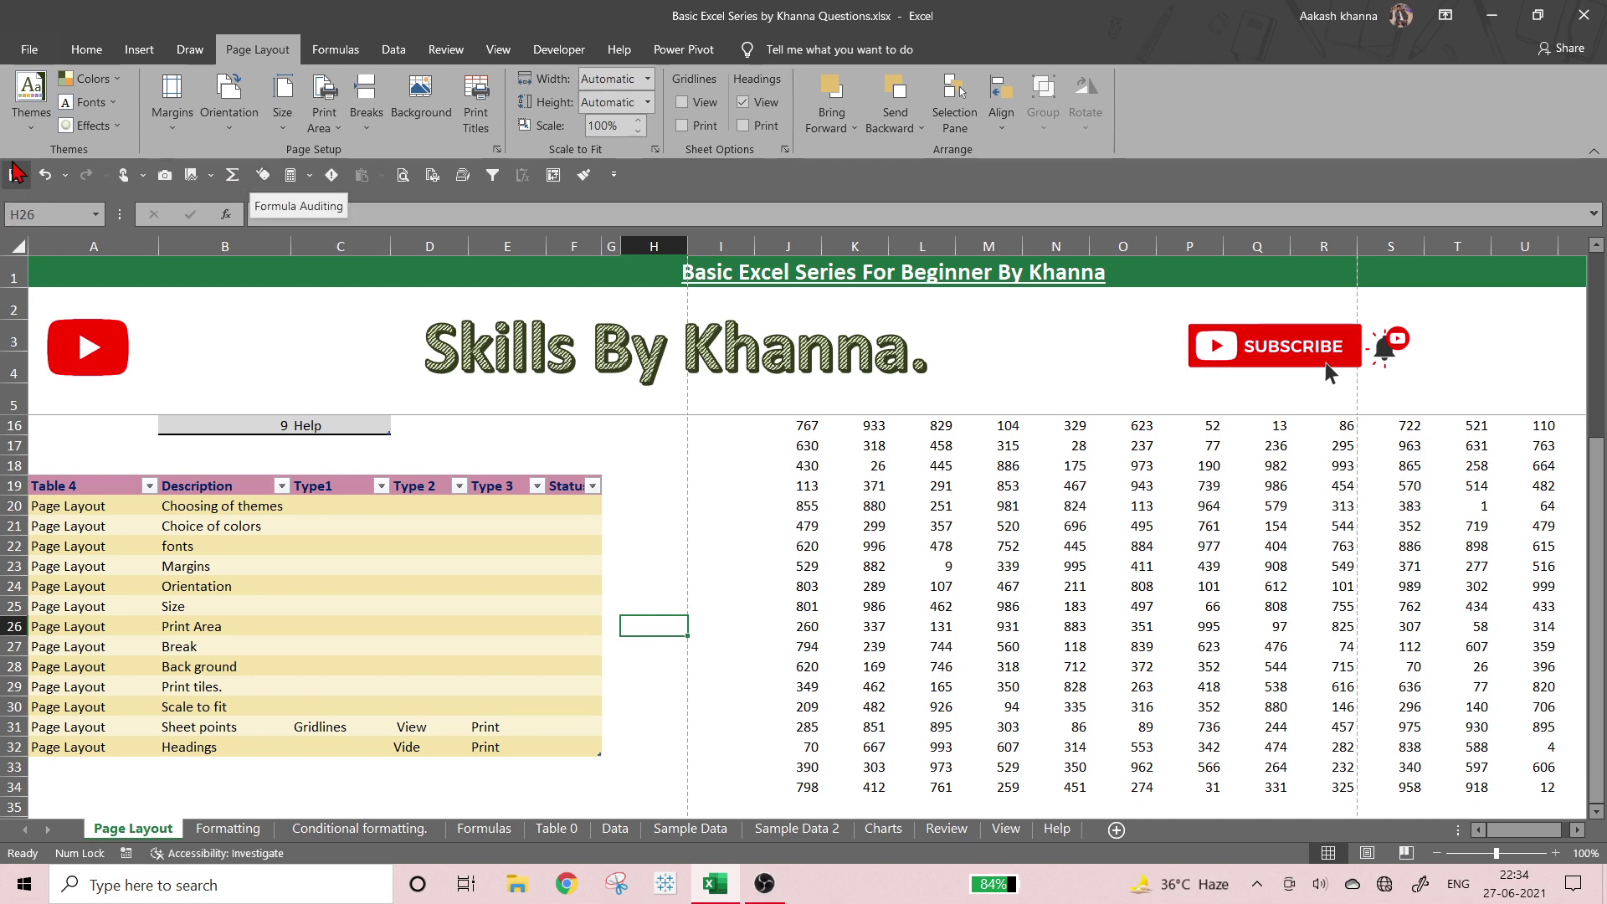
- Start a new custom theme color set and set its Accent 1 color to black
click(22, 132)
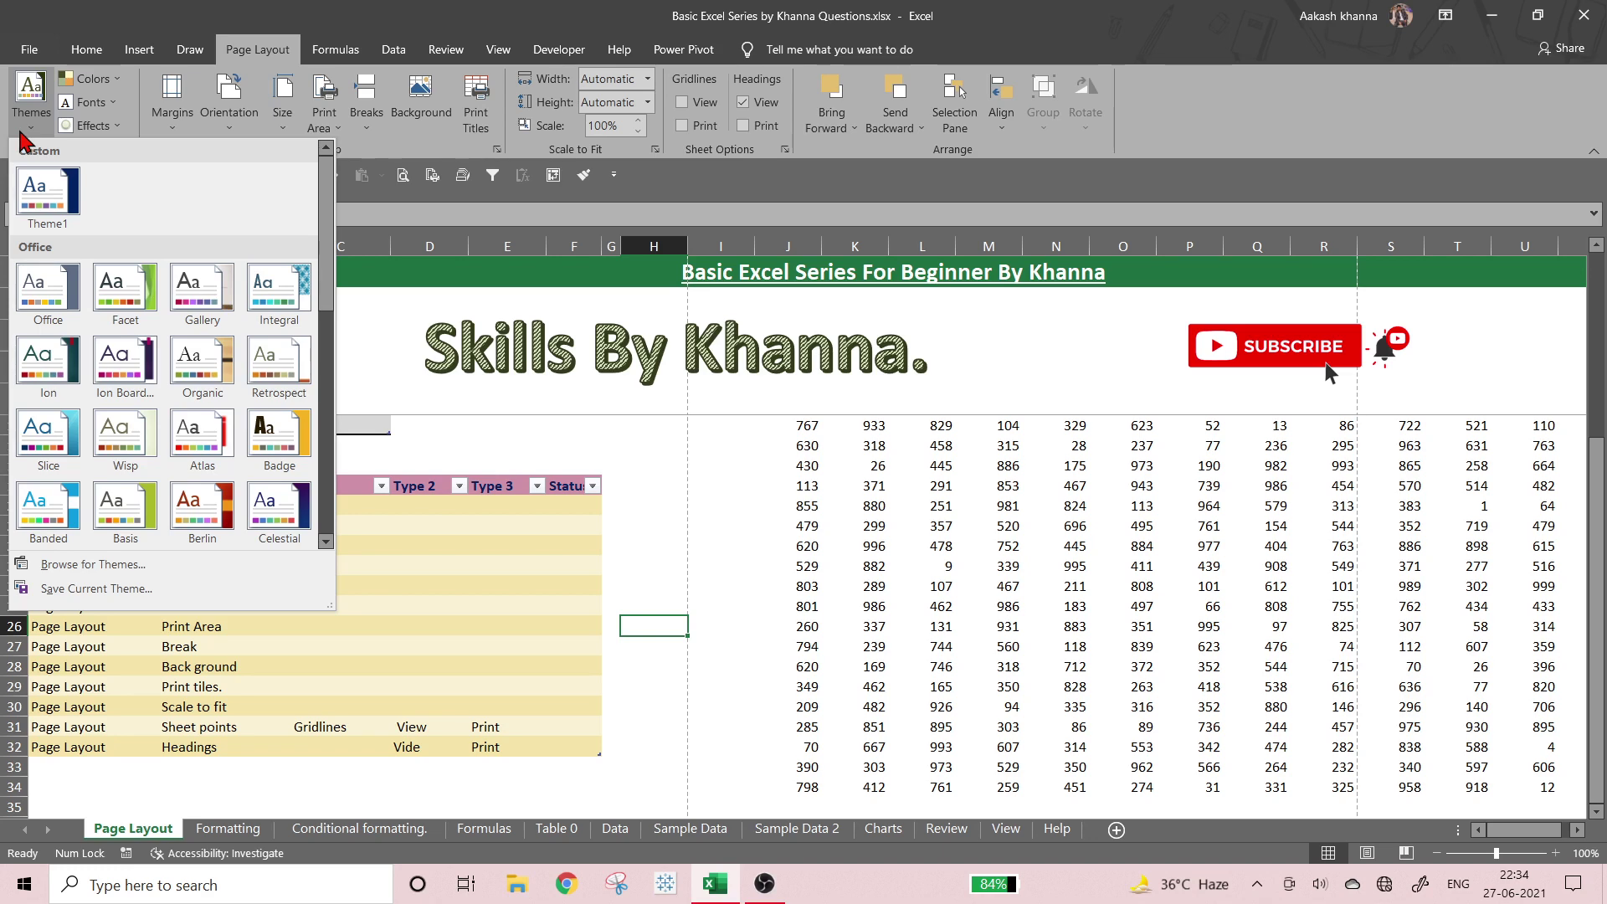
click(101, 79)
click(100, 79)
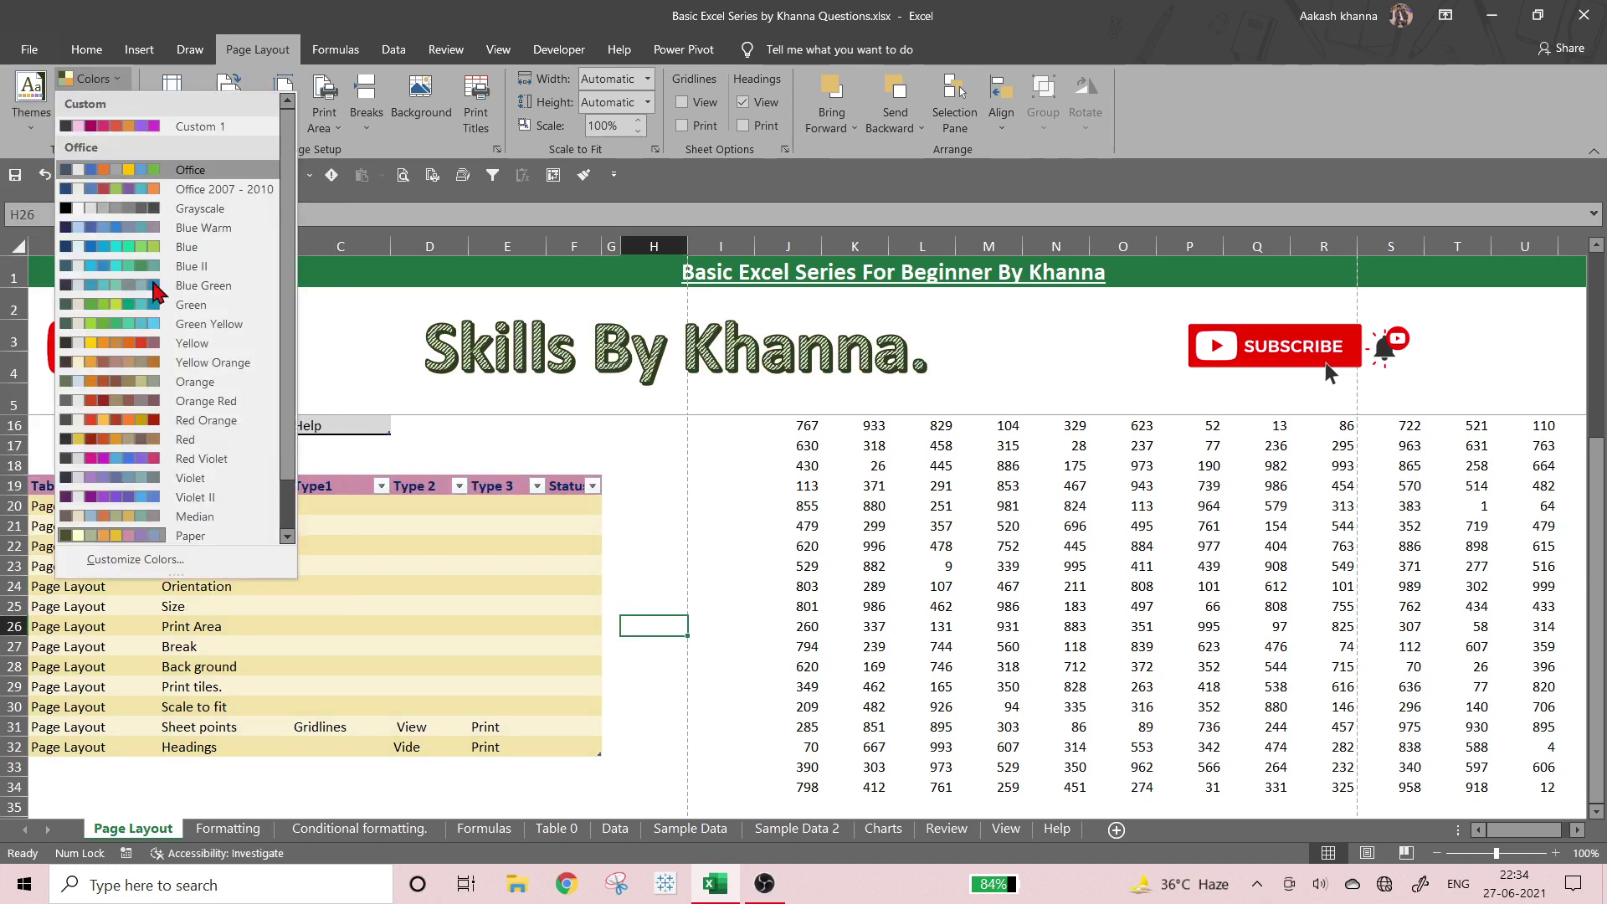
click(122, 562)
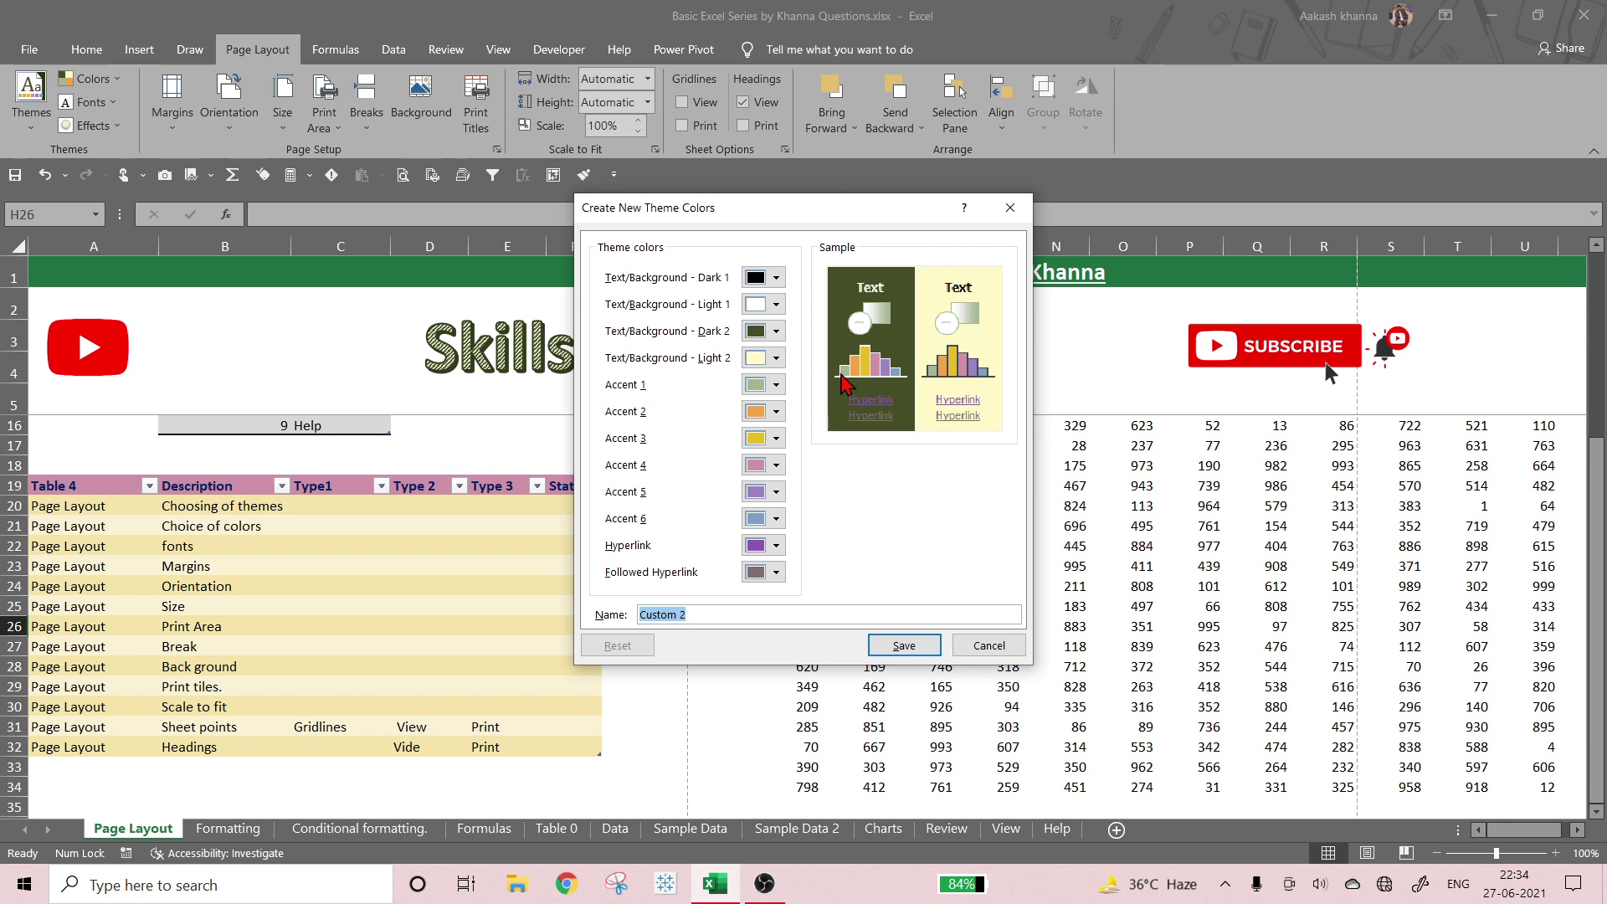
click(776, 384)
click(750, 429)
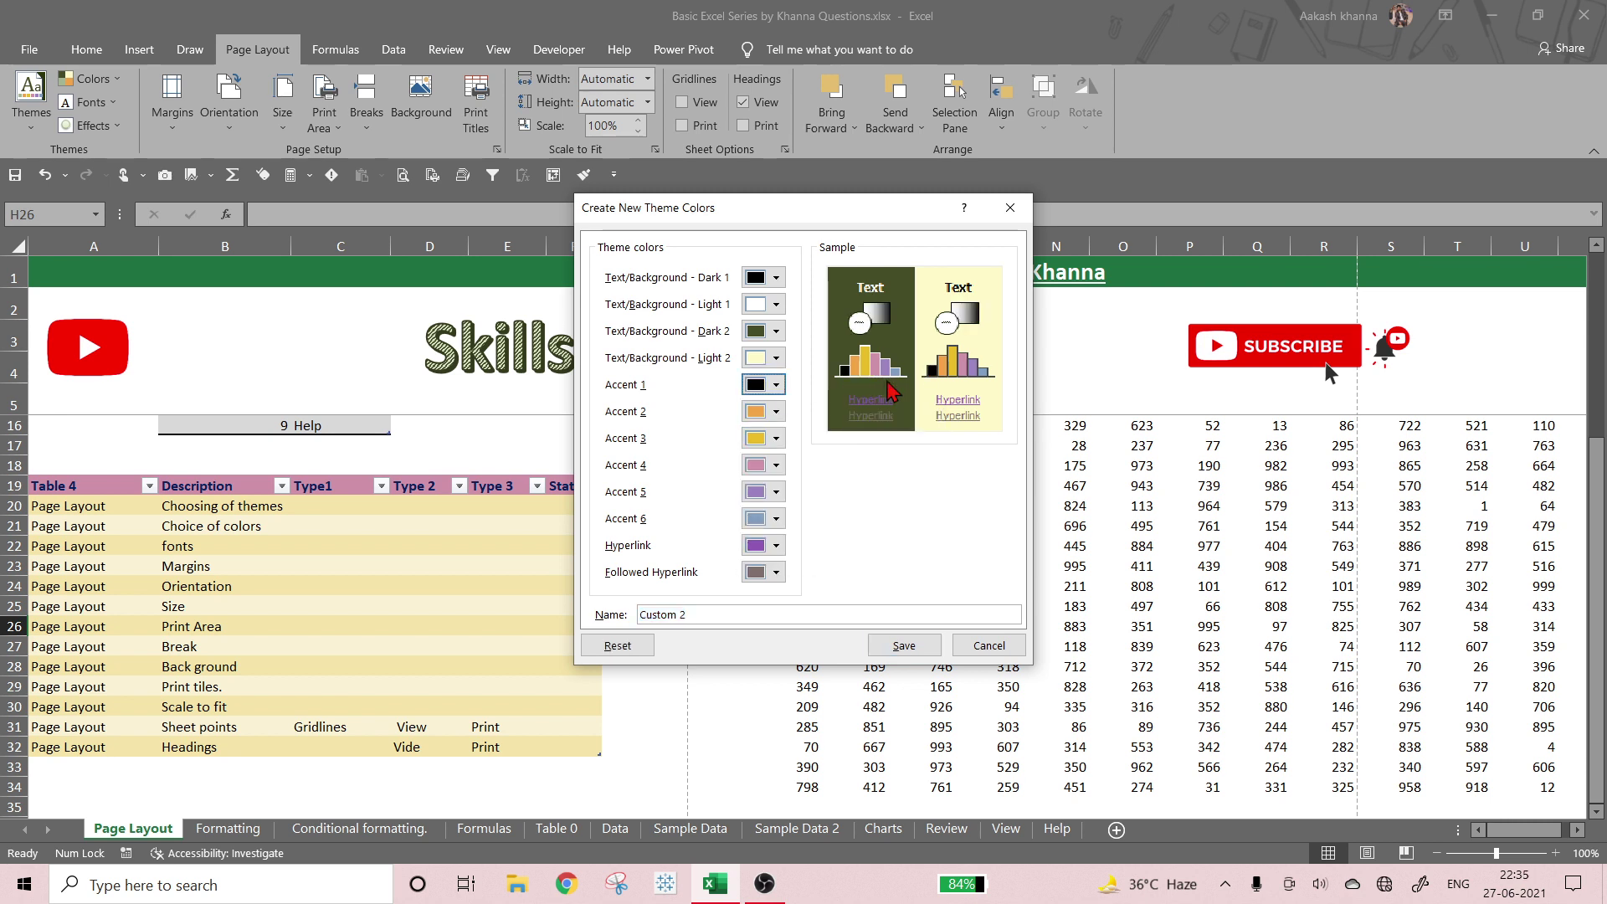
- Set the Accent 2 color of the new theme color set to standard yellow
click(774, 412)
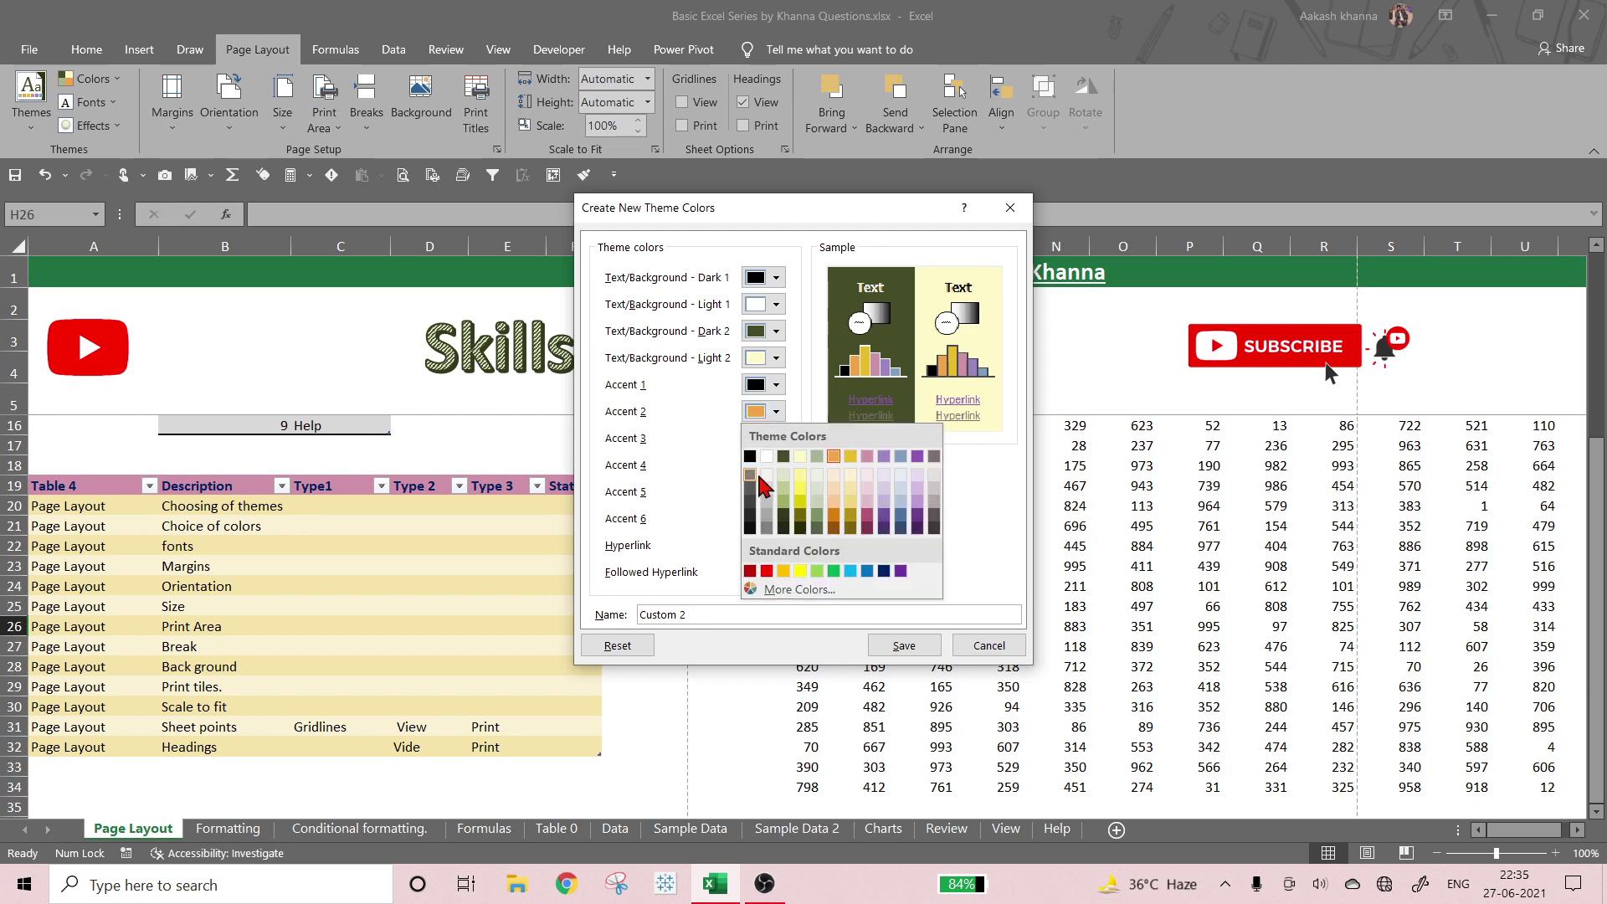
click(753, 446)
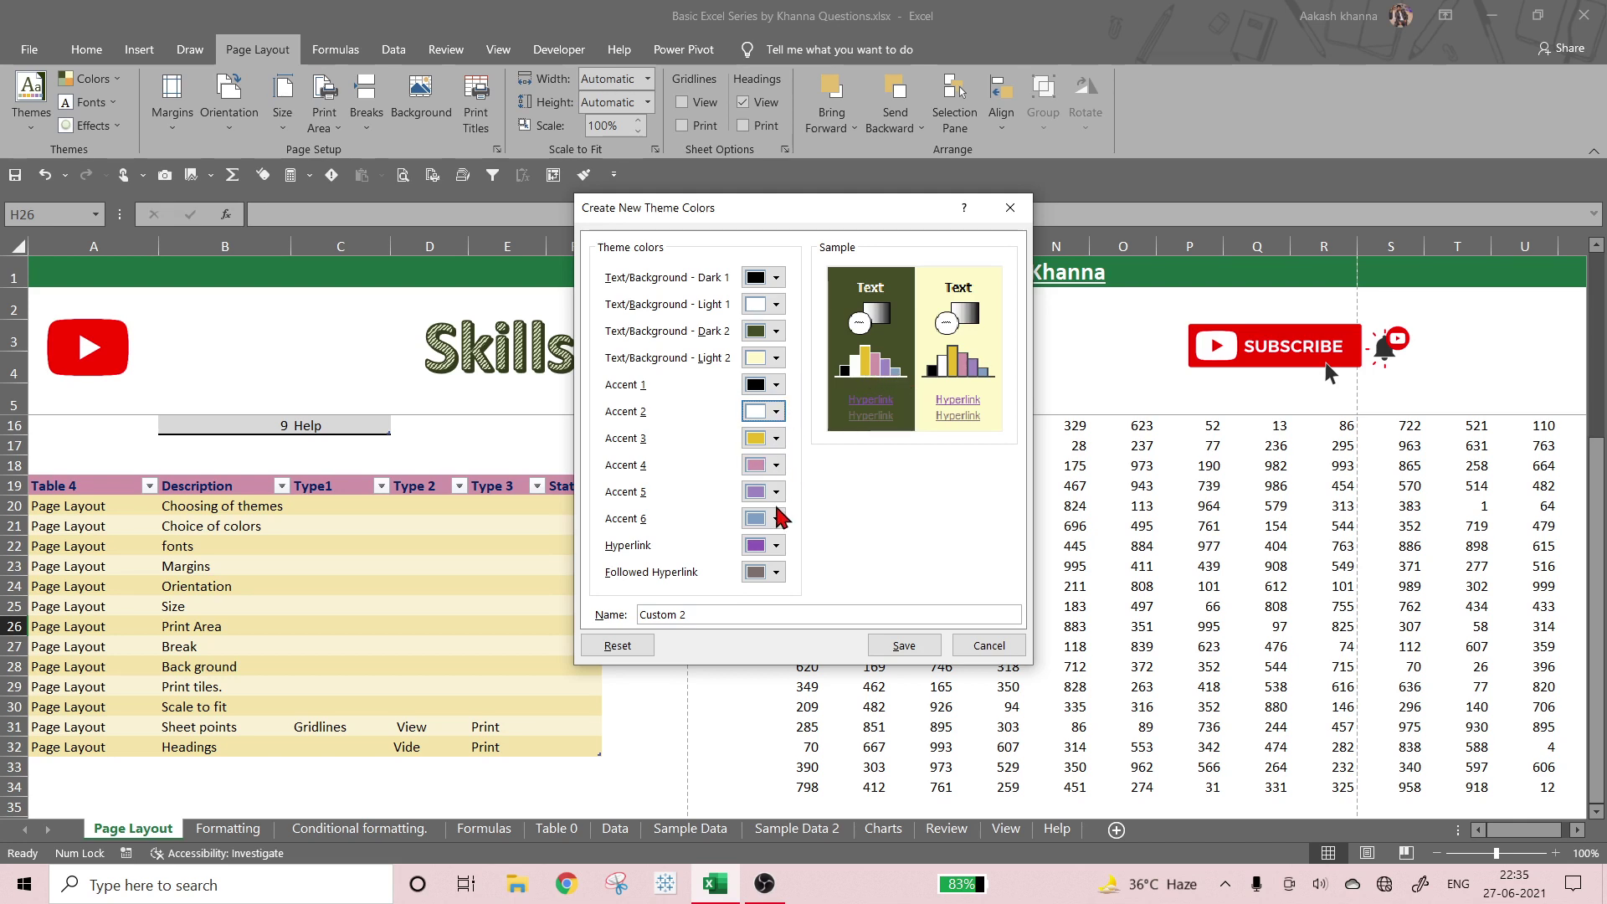
click(776, 411)
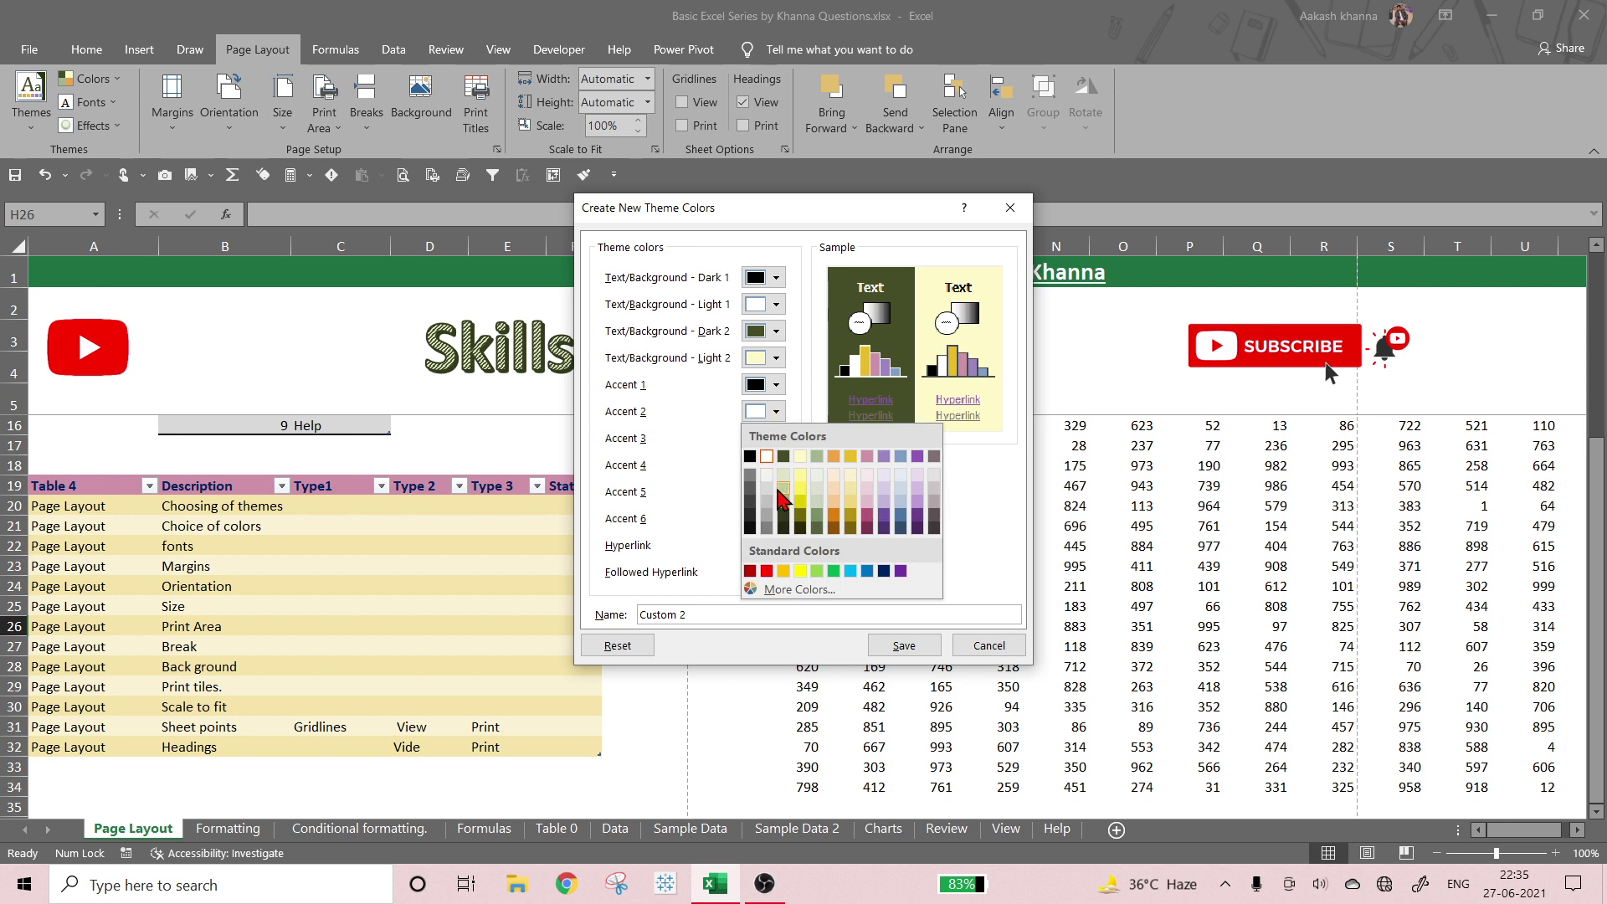
click(800, 571)
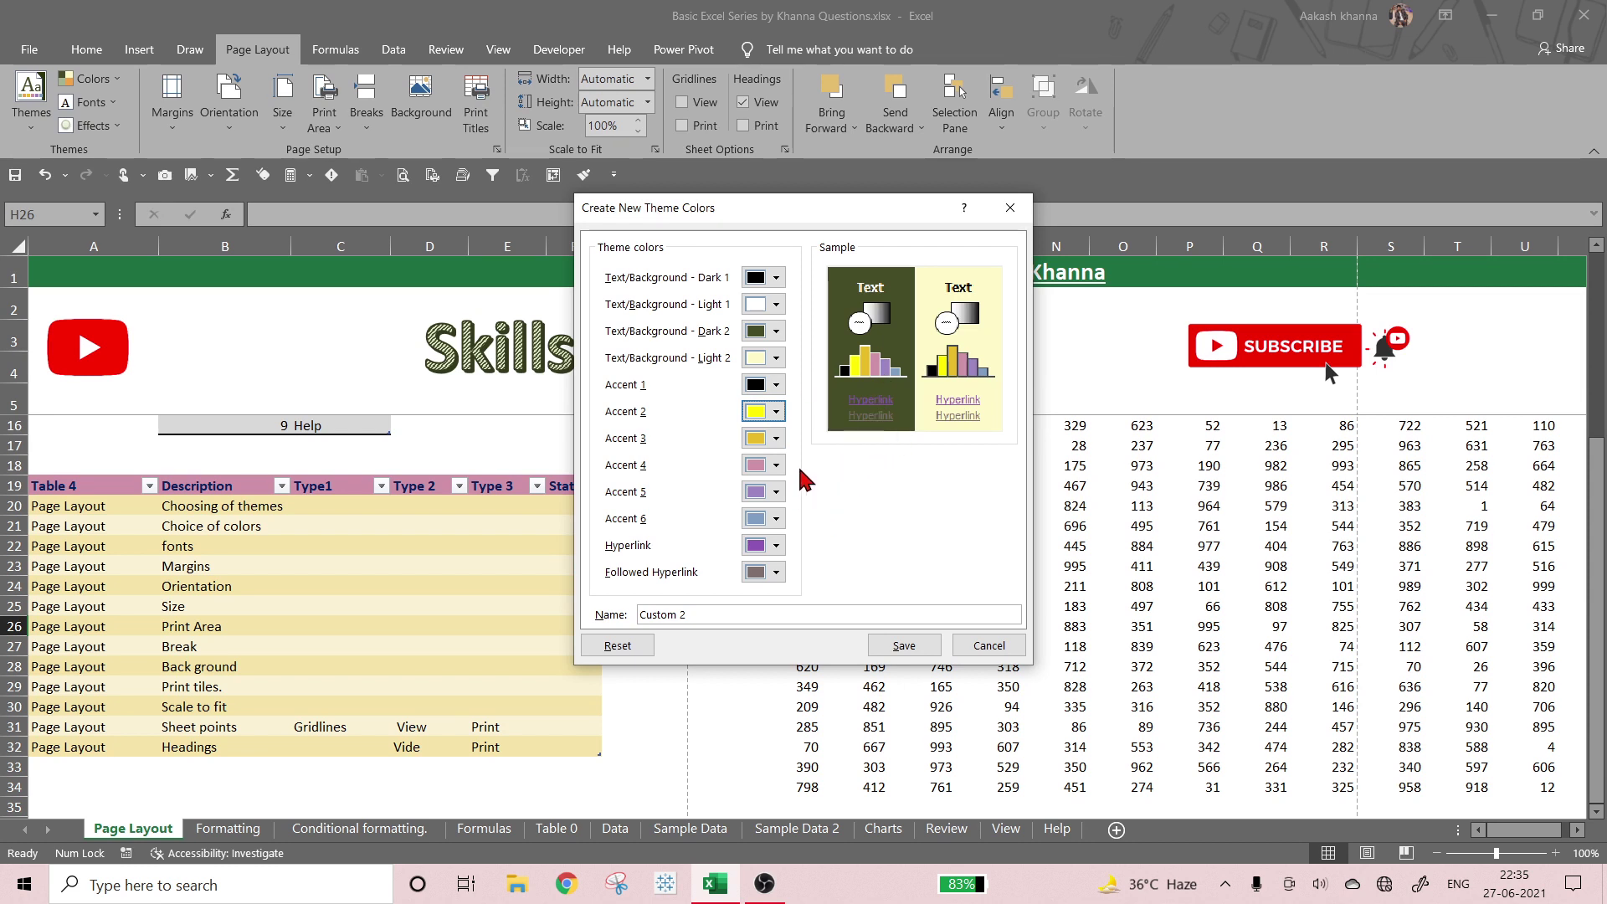
- Set the Accent 3 color to standard blue and the Accent 4 color to standard dark blue
click(766, 438)
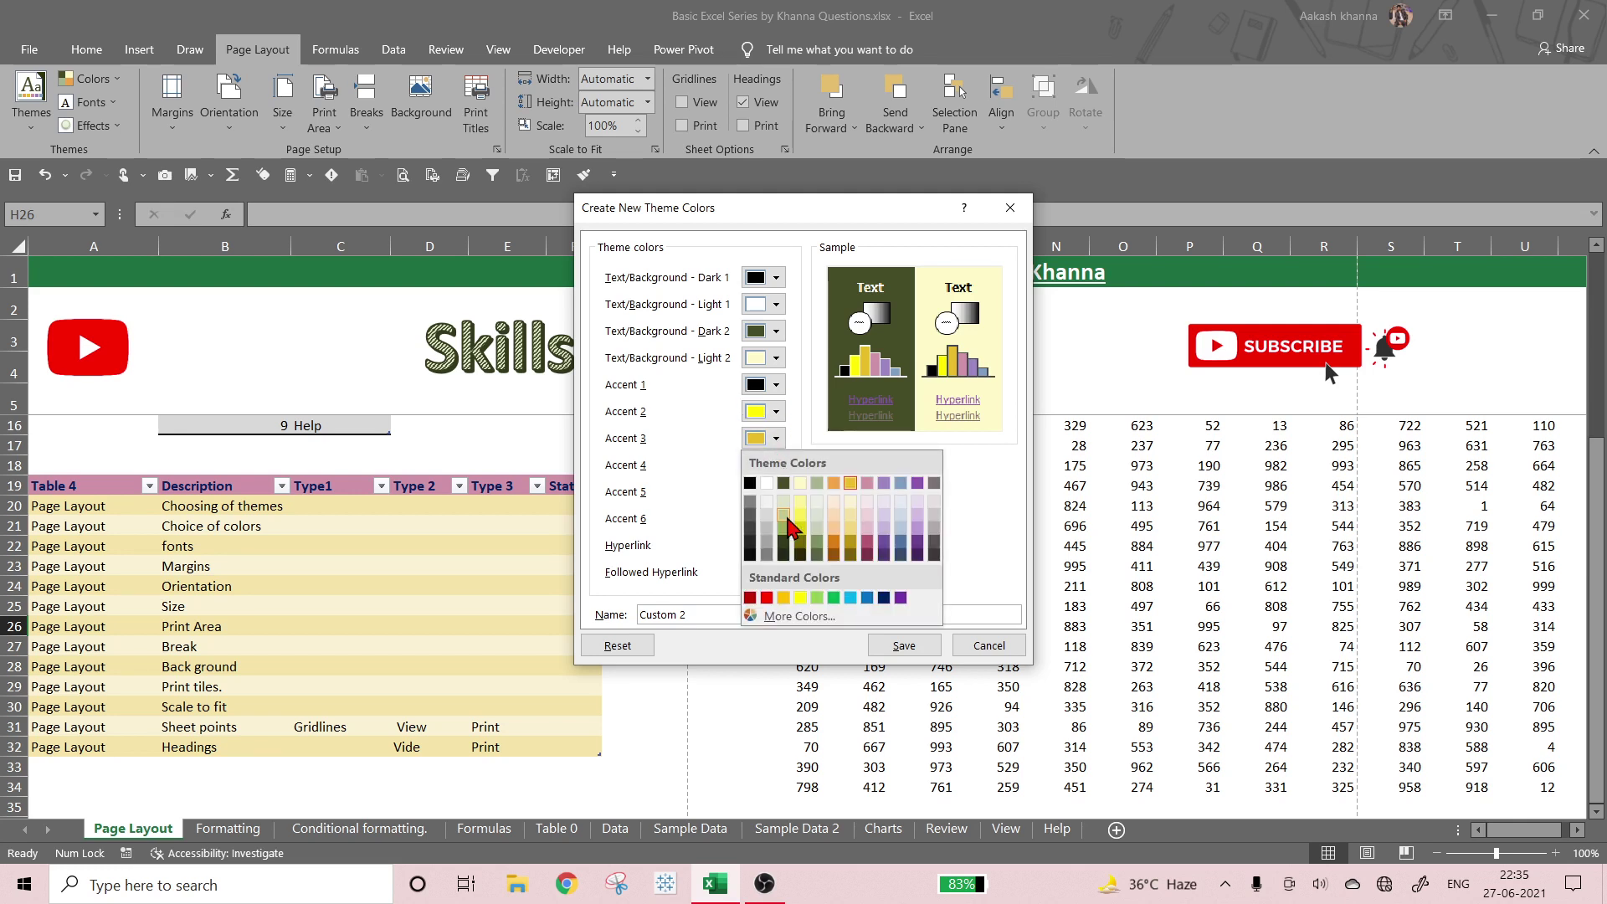
click(868, 597)
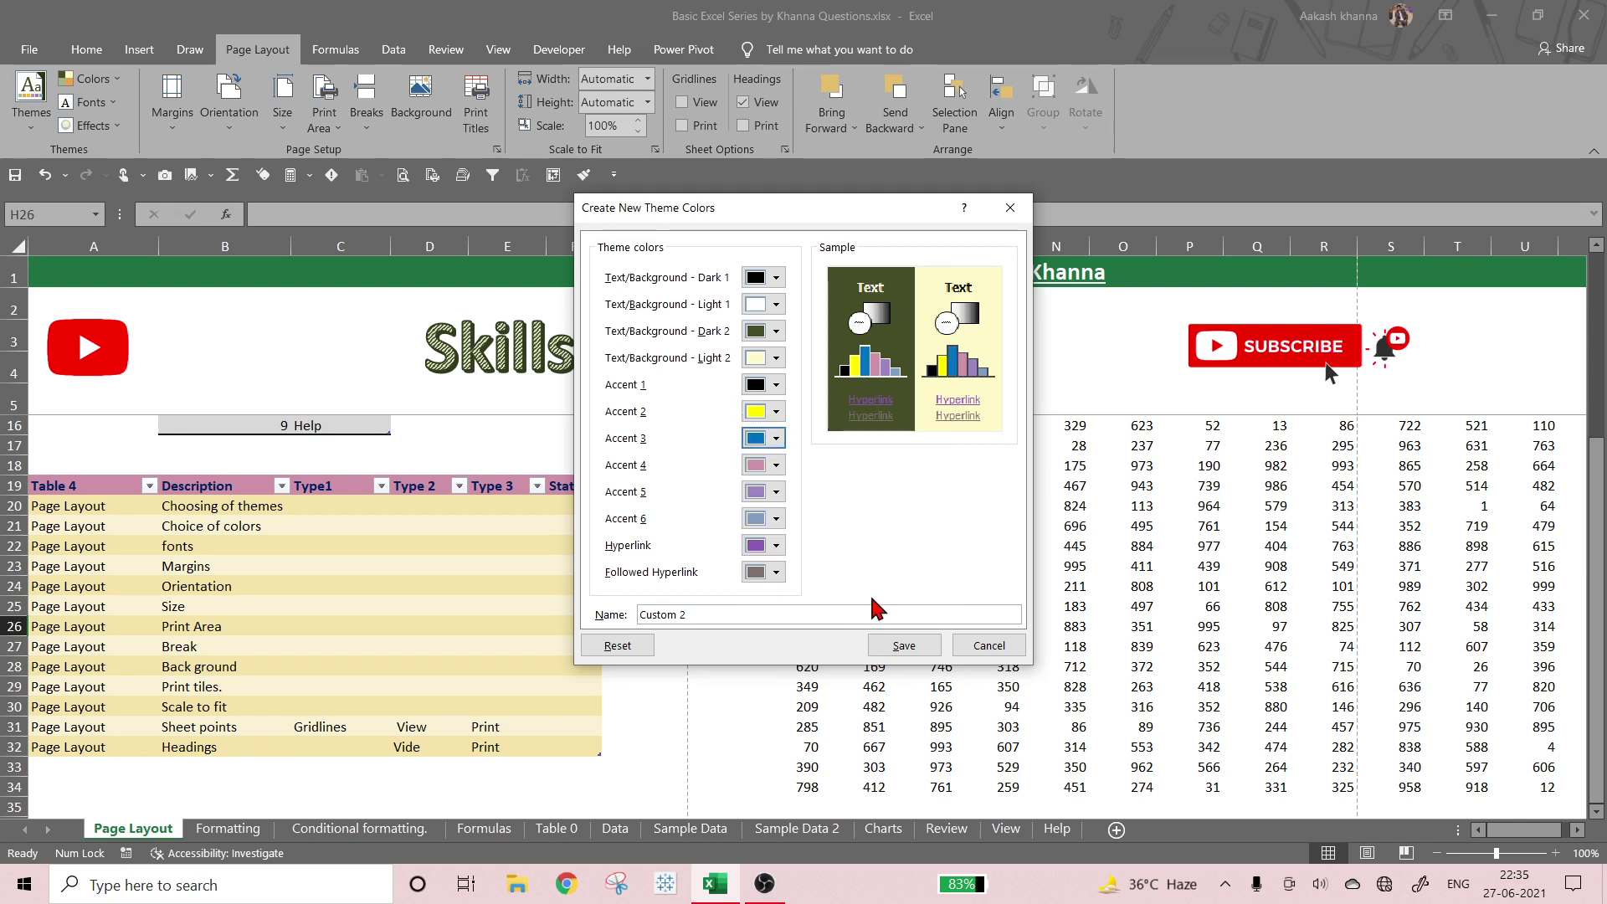
click(767, 471)
click(885, 625)
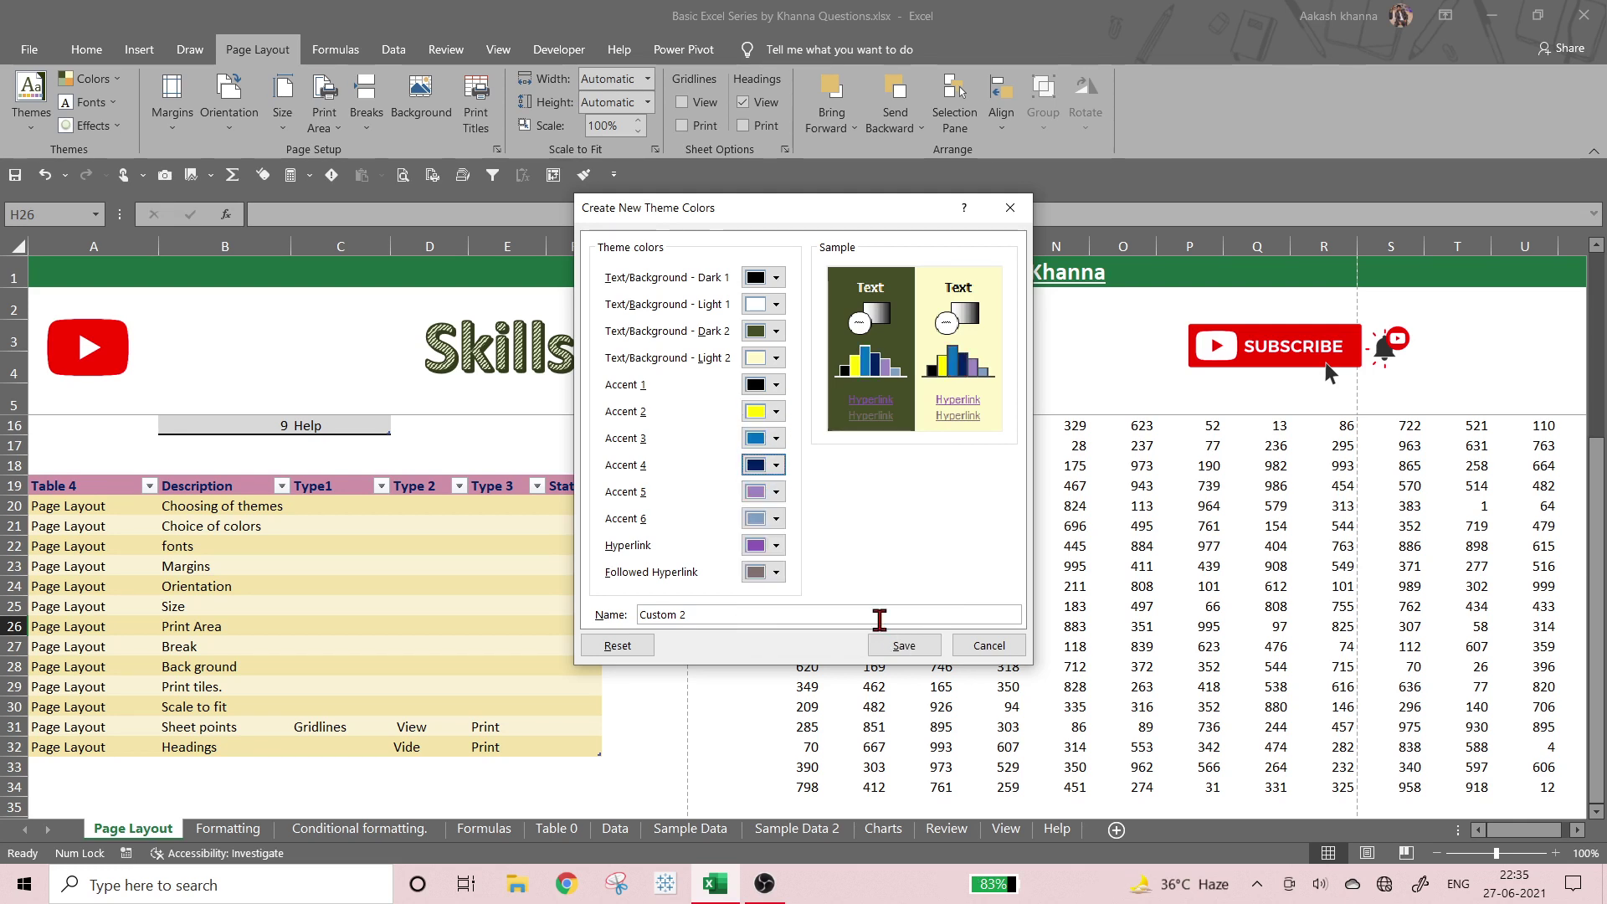
- Set the Accent 5 color to a dark pink and the Accent 6 color to a light purple
click(776, 492)
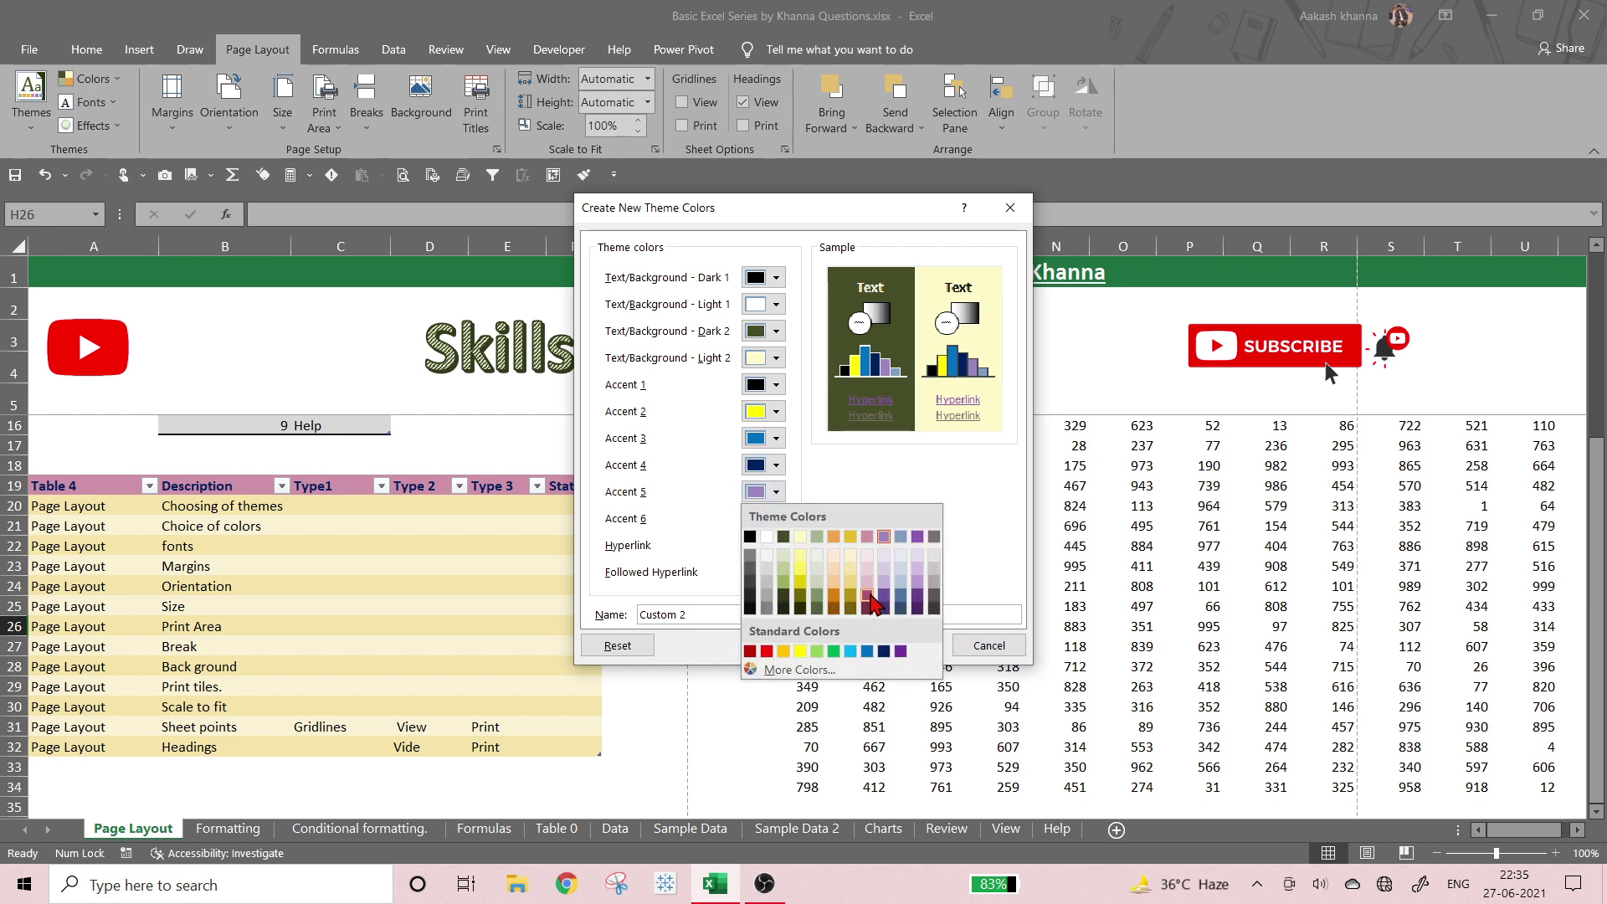
click(868, 597)
click(767, 518)
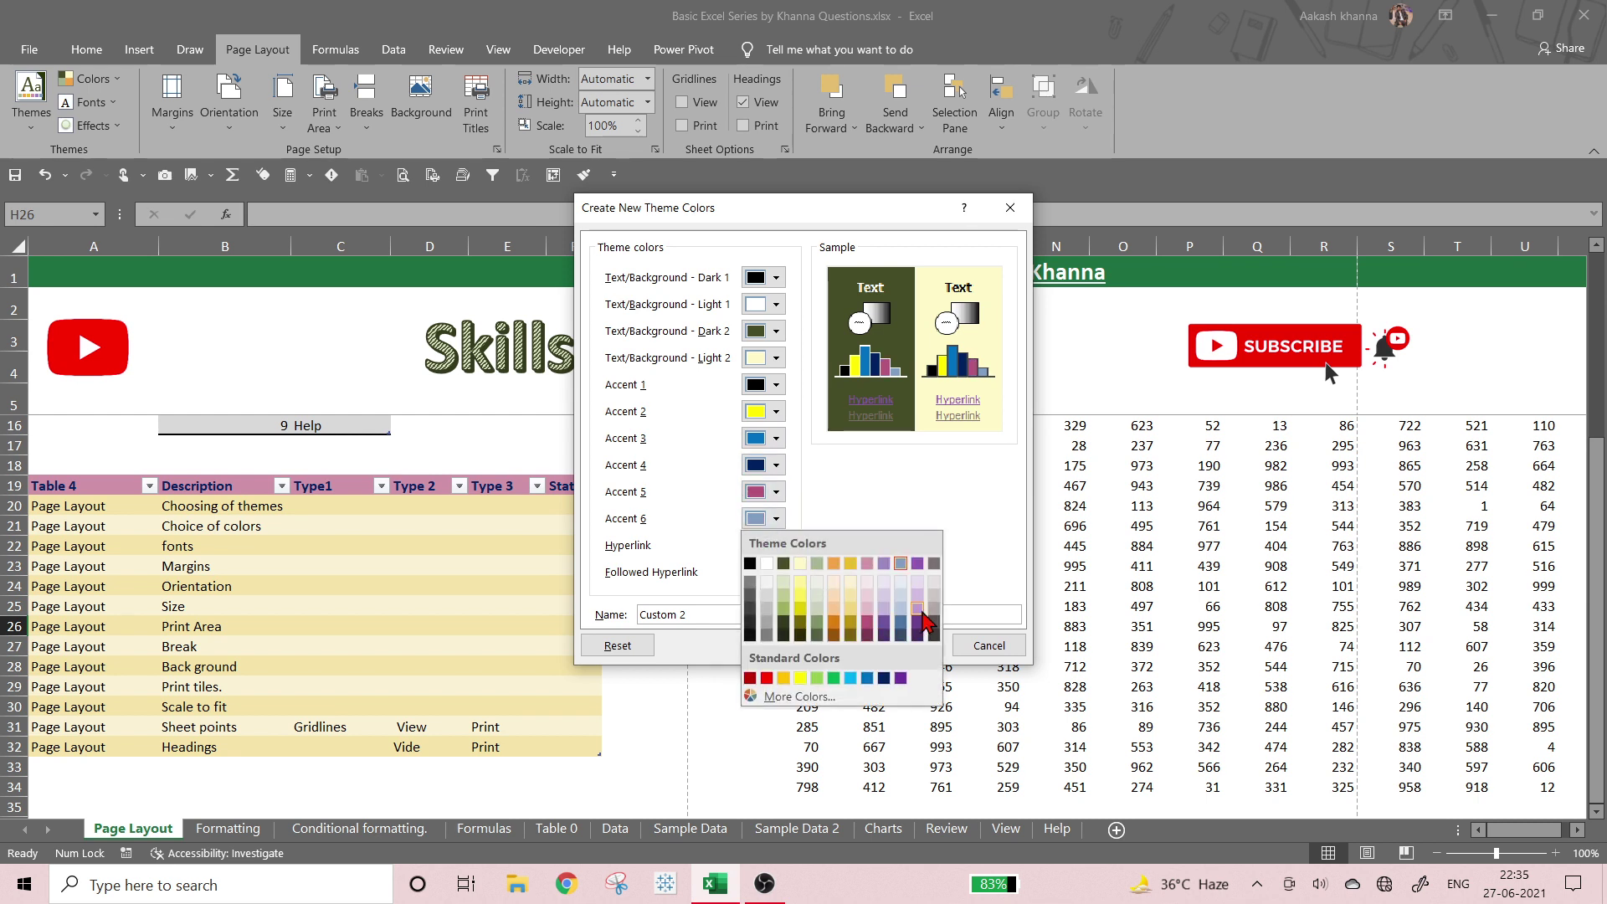
click(918, 609)
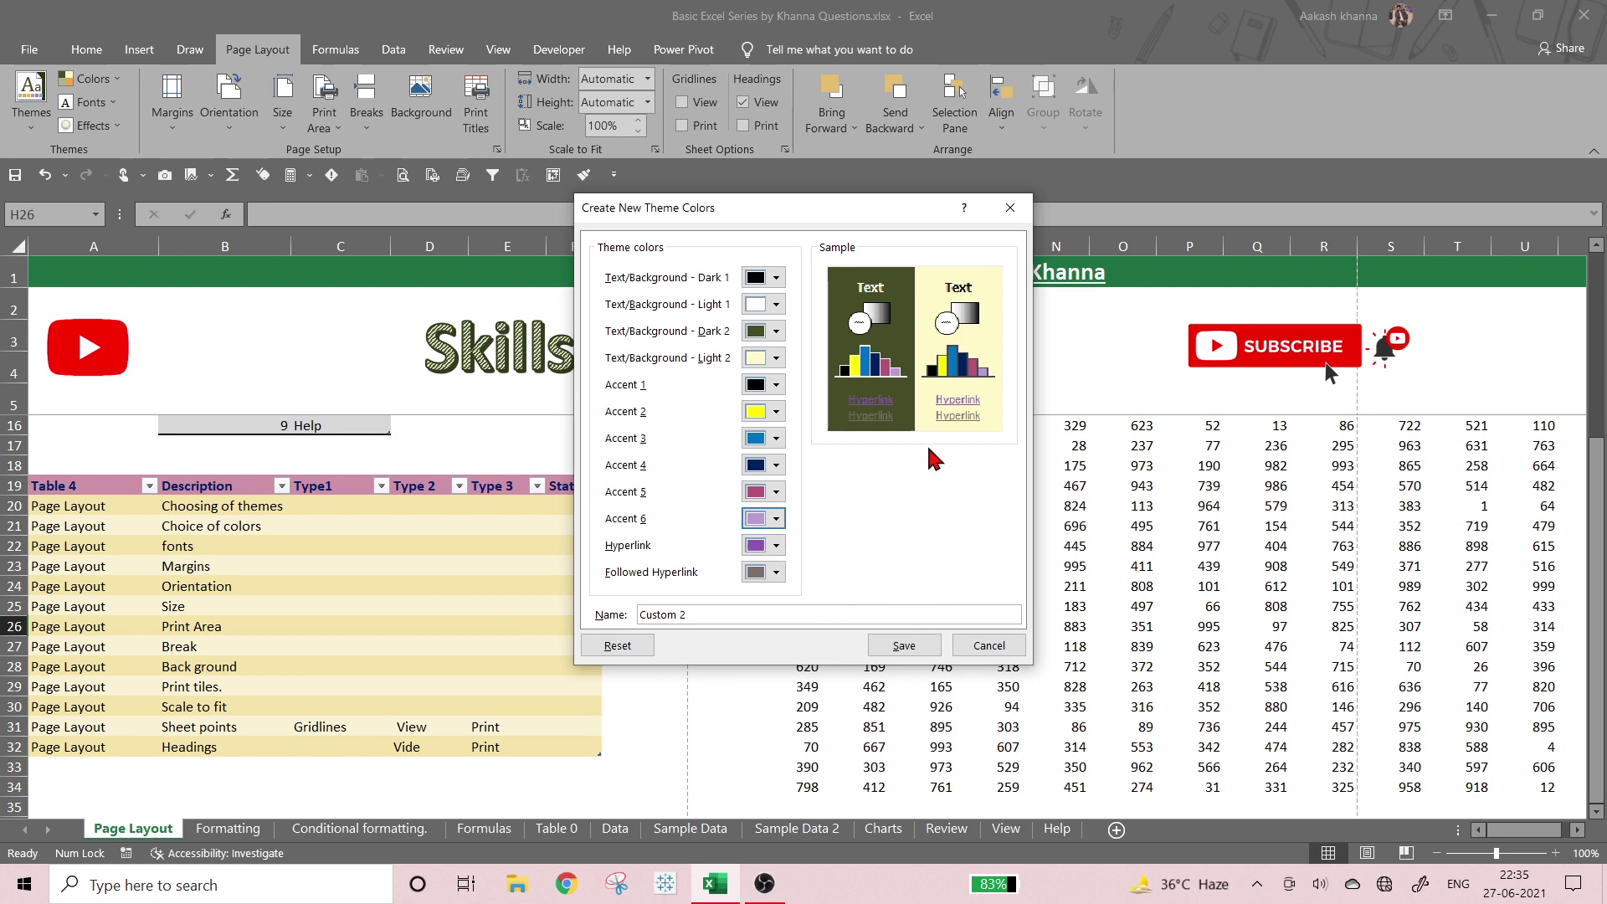
- Set the Hyperlink color to black and the Followed Hyperlink color to a medium gray
click(776, 545)
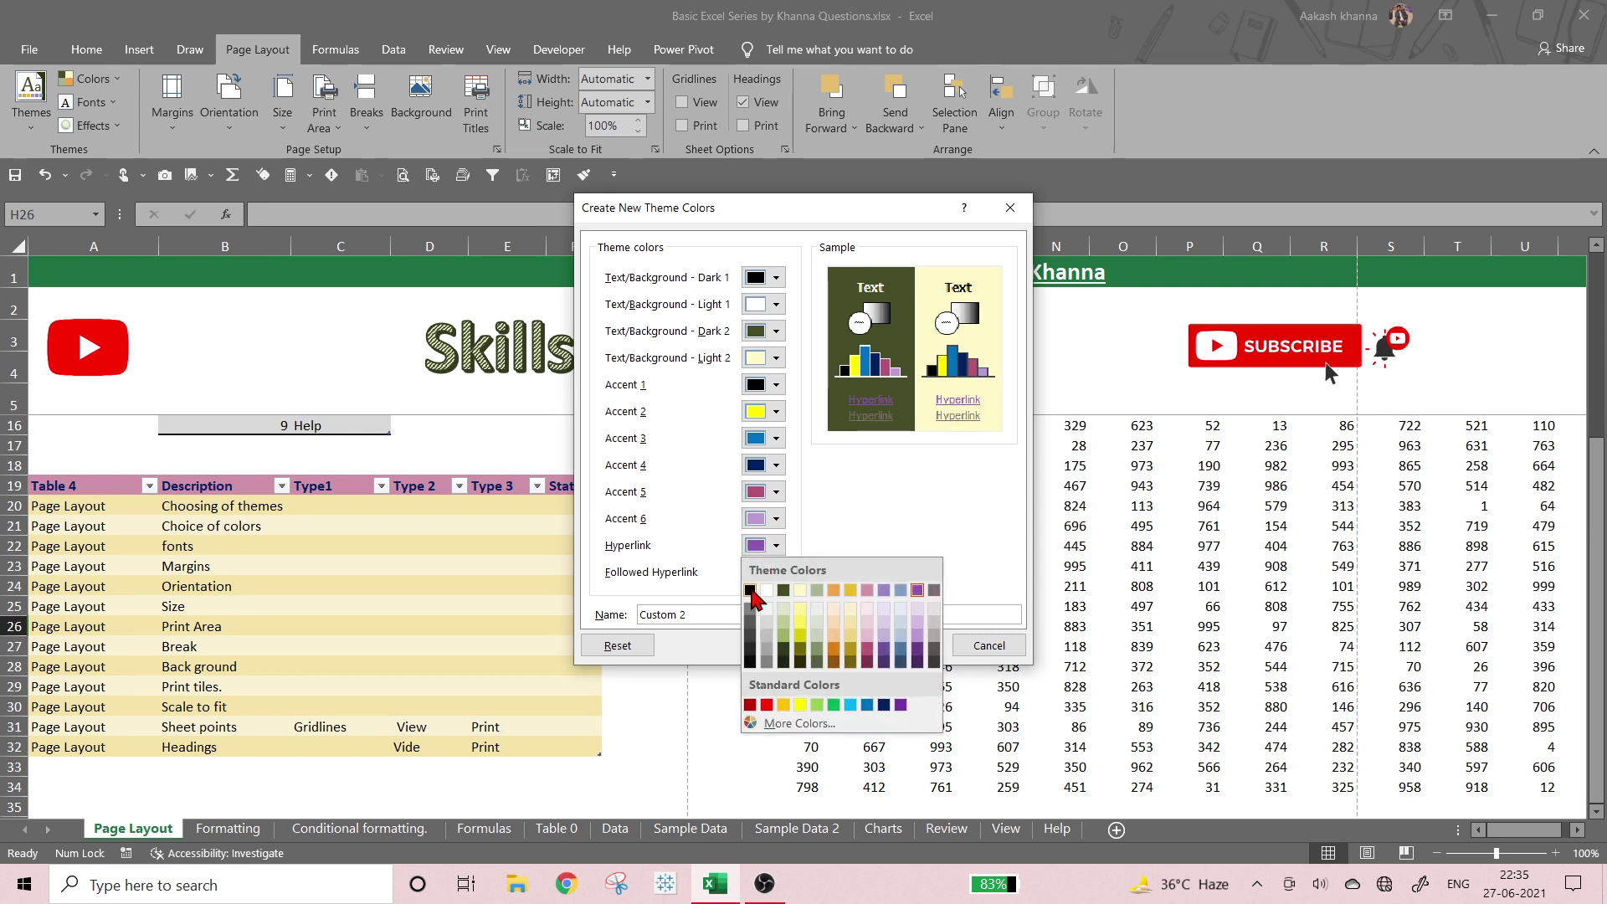
click(751, 591)
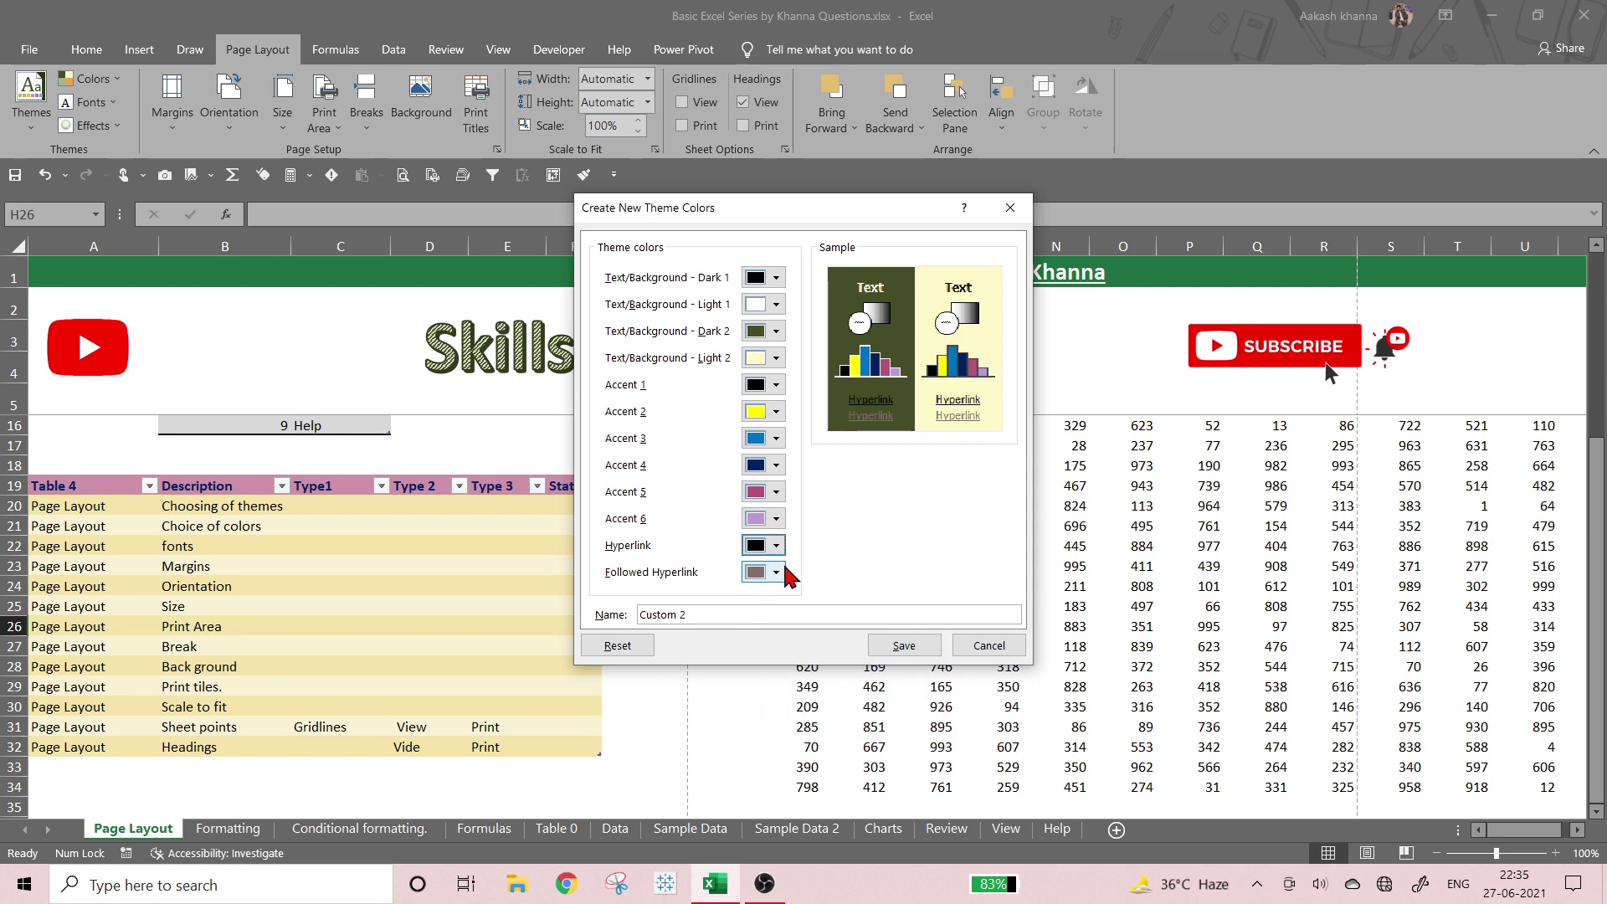
click(777, 571)
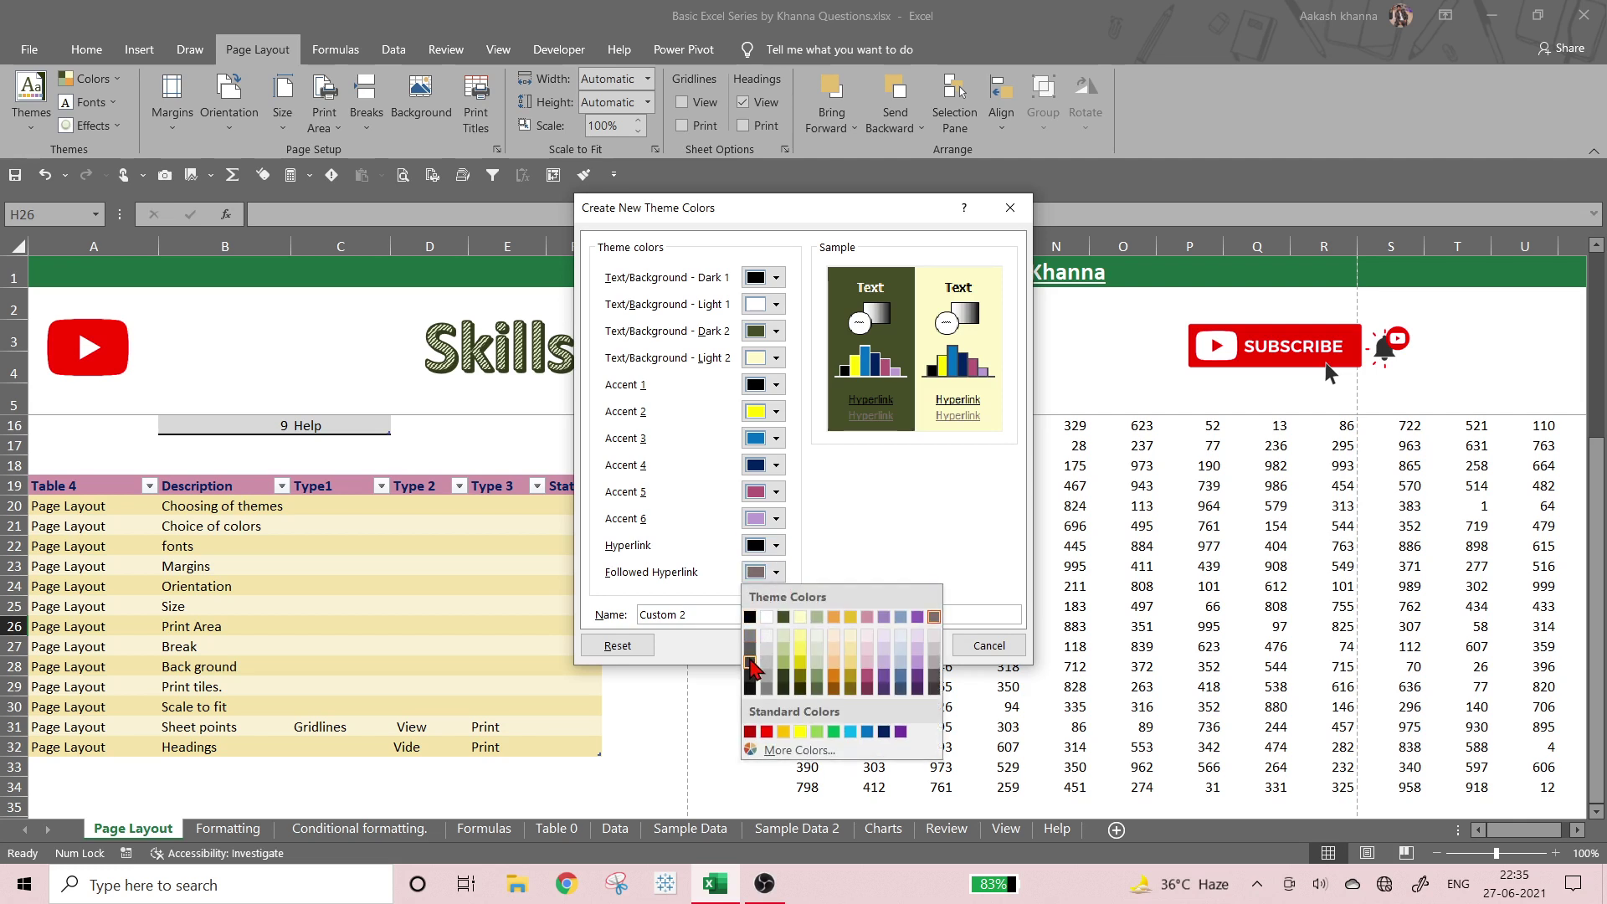
click(768, 679)
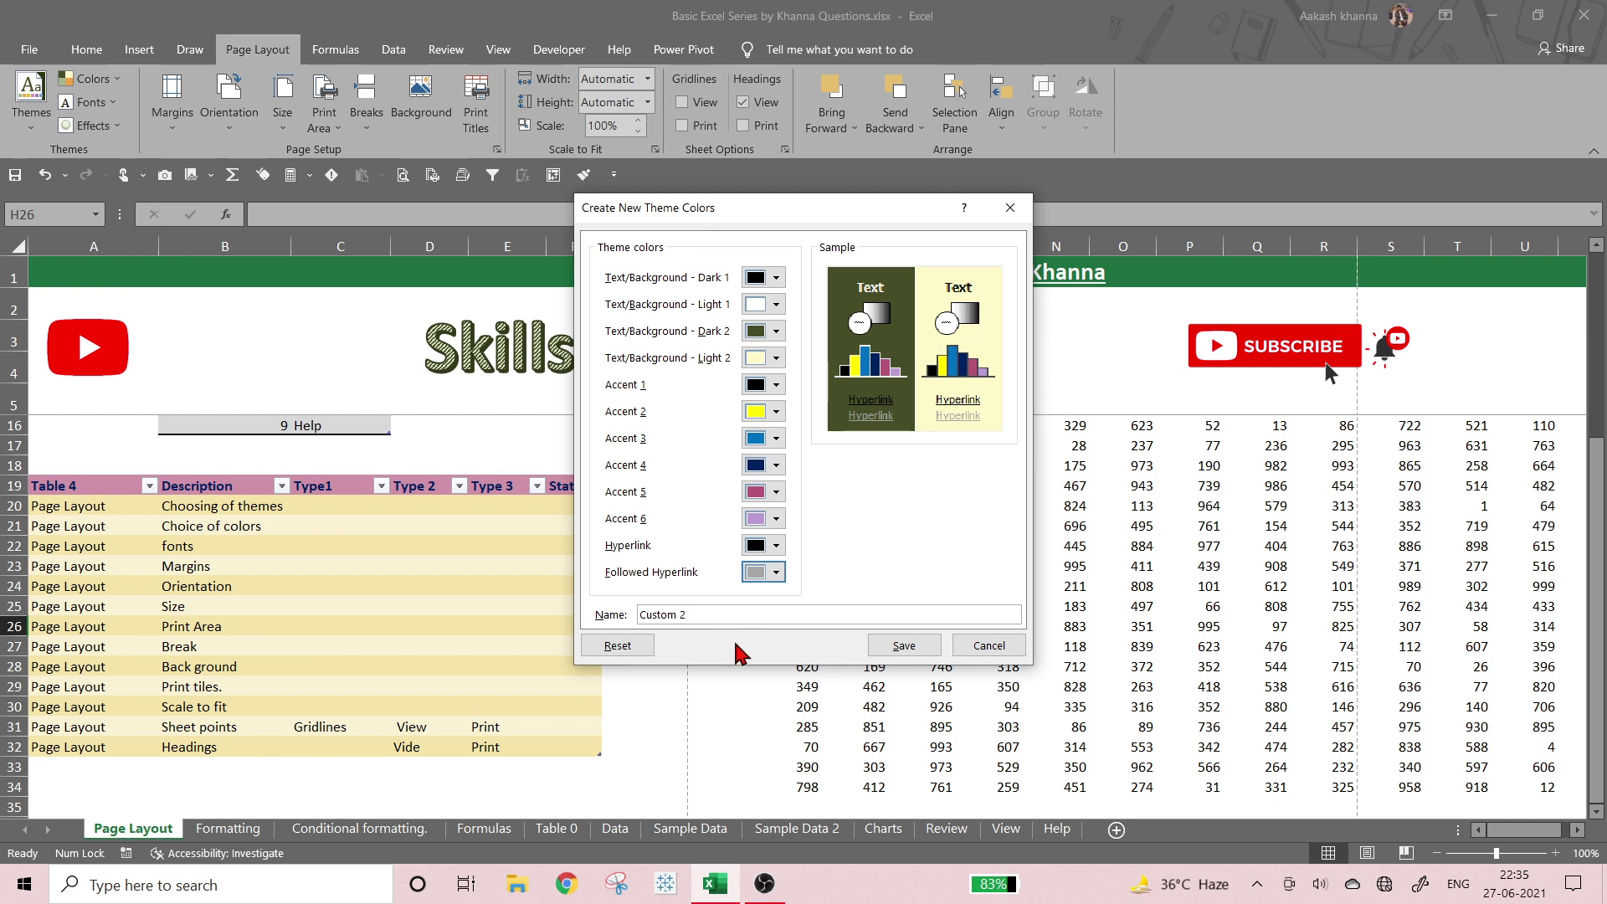
- Name the custom theme color set "Skills By khanna" and save it
key(Tab)
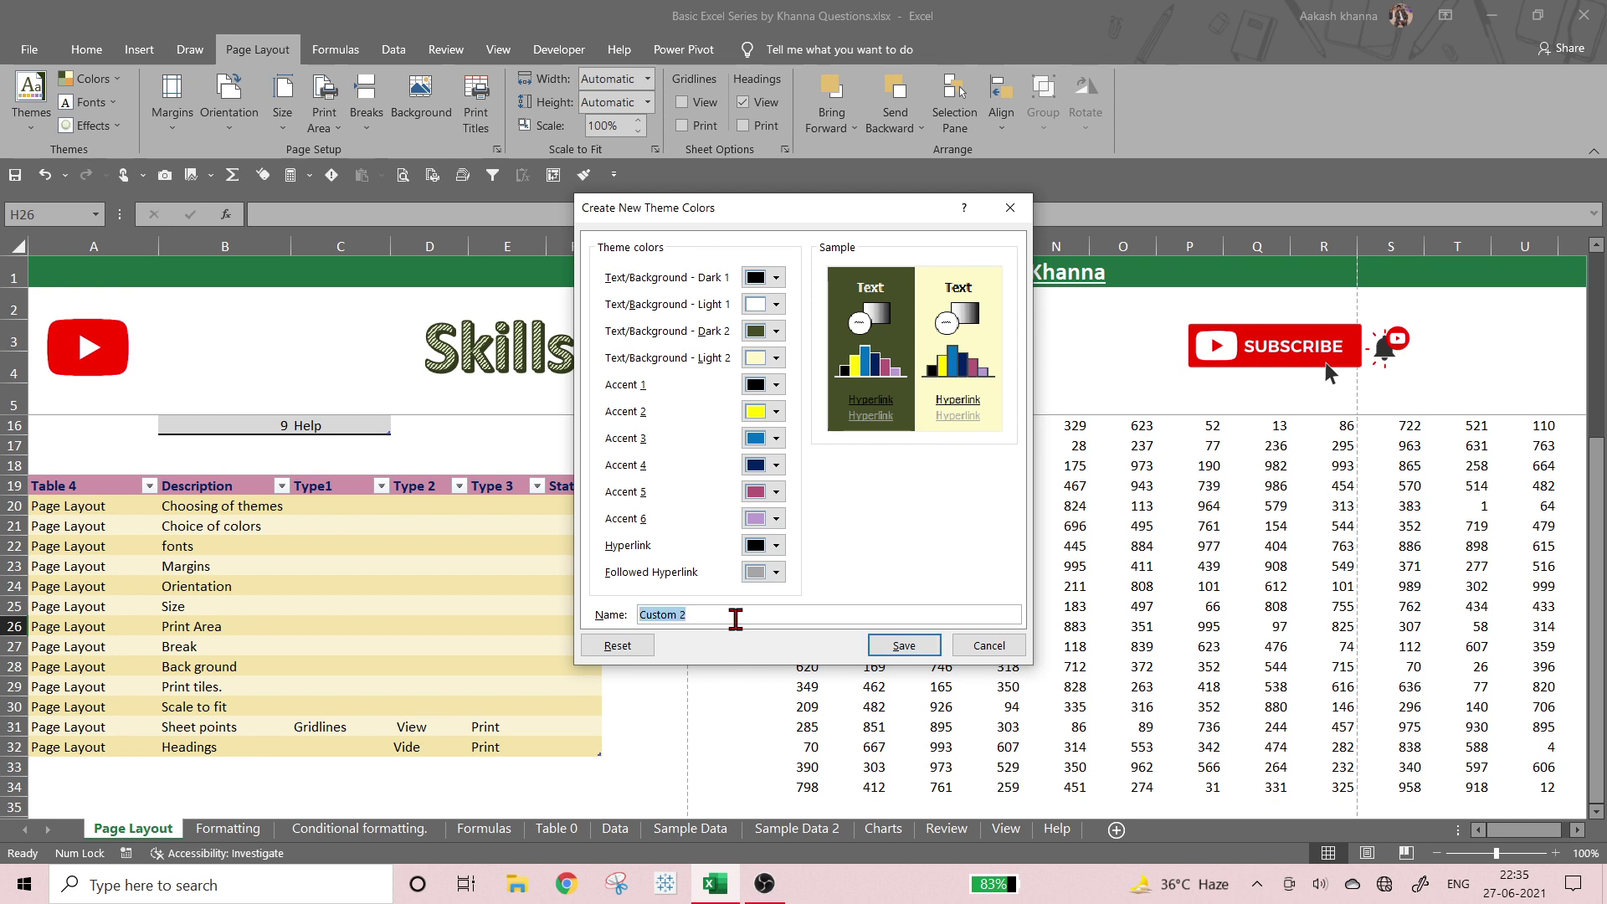
text(Skills By khanna)
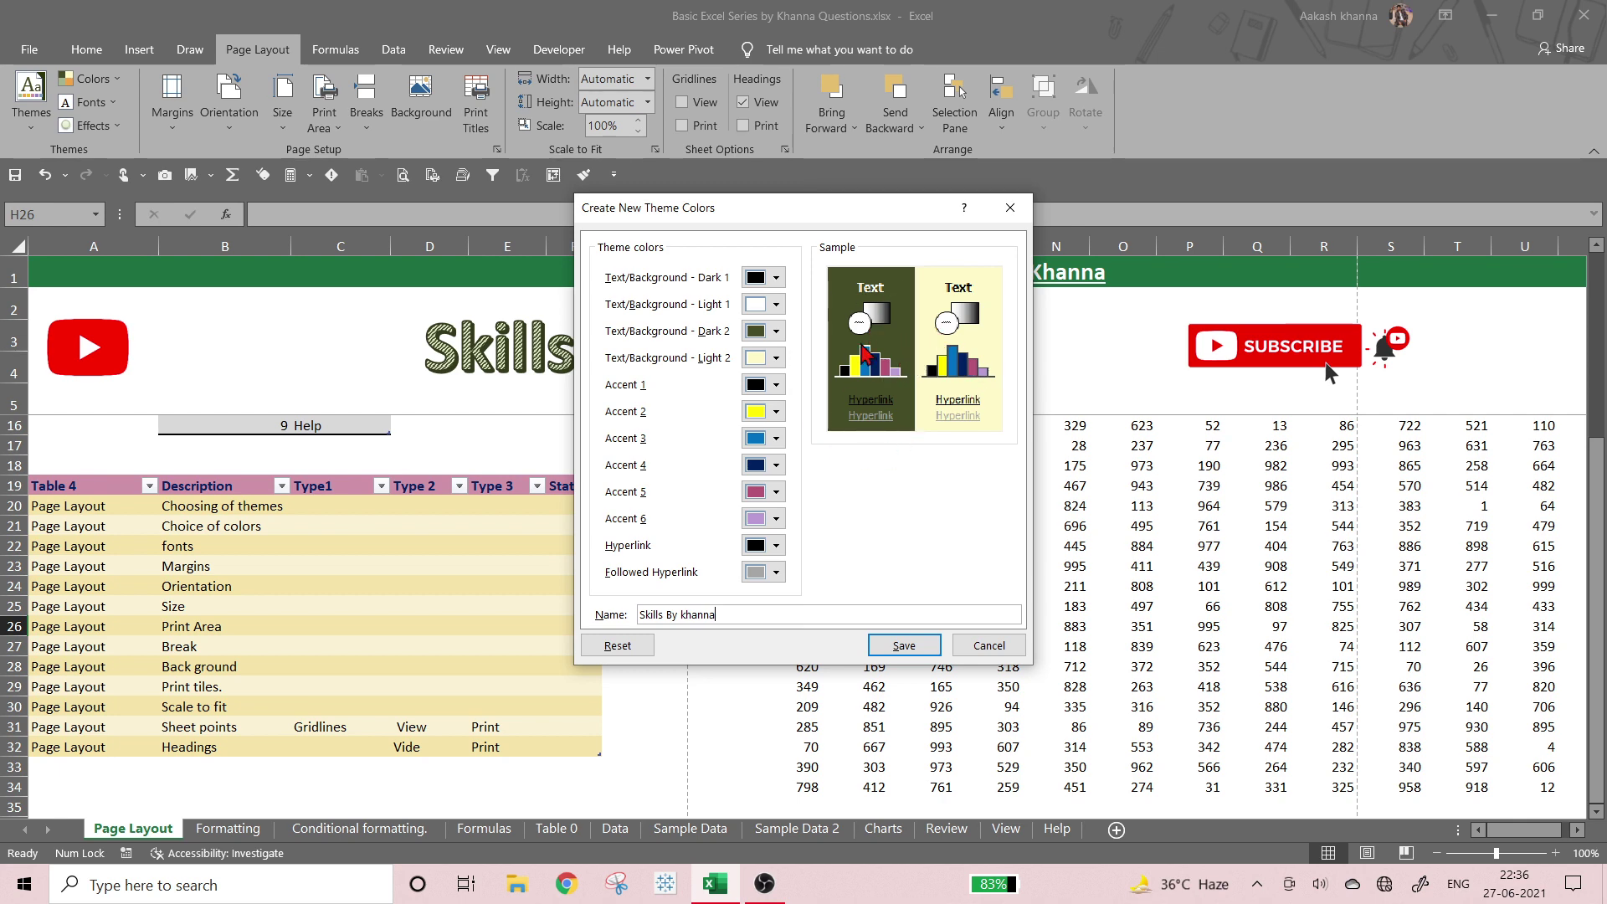
click(908, 647)
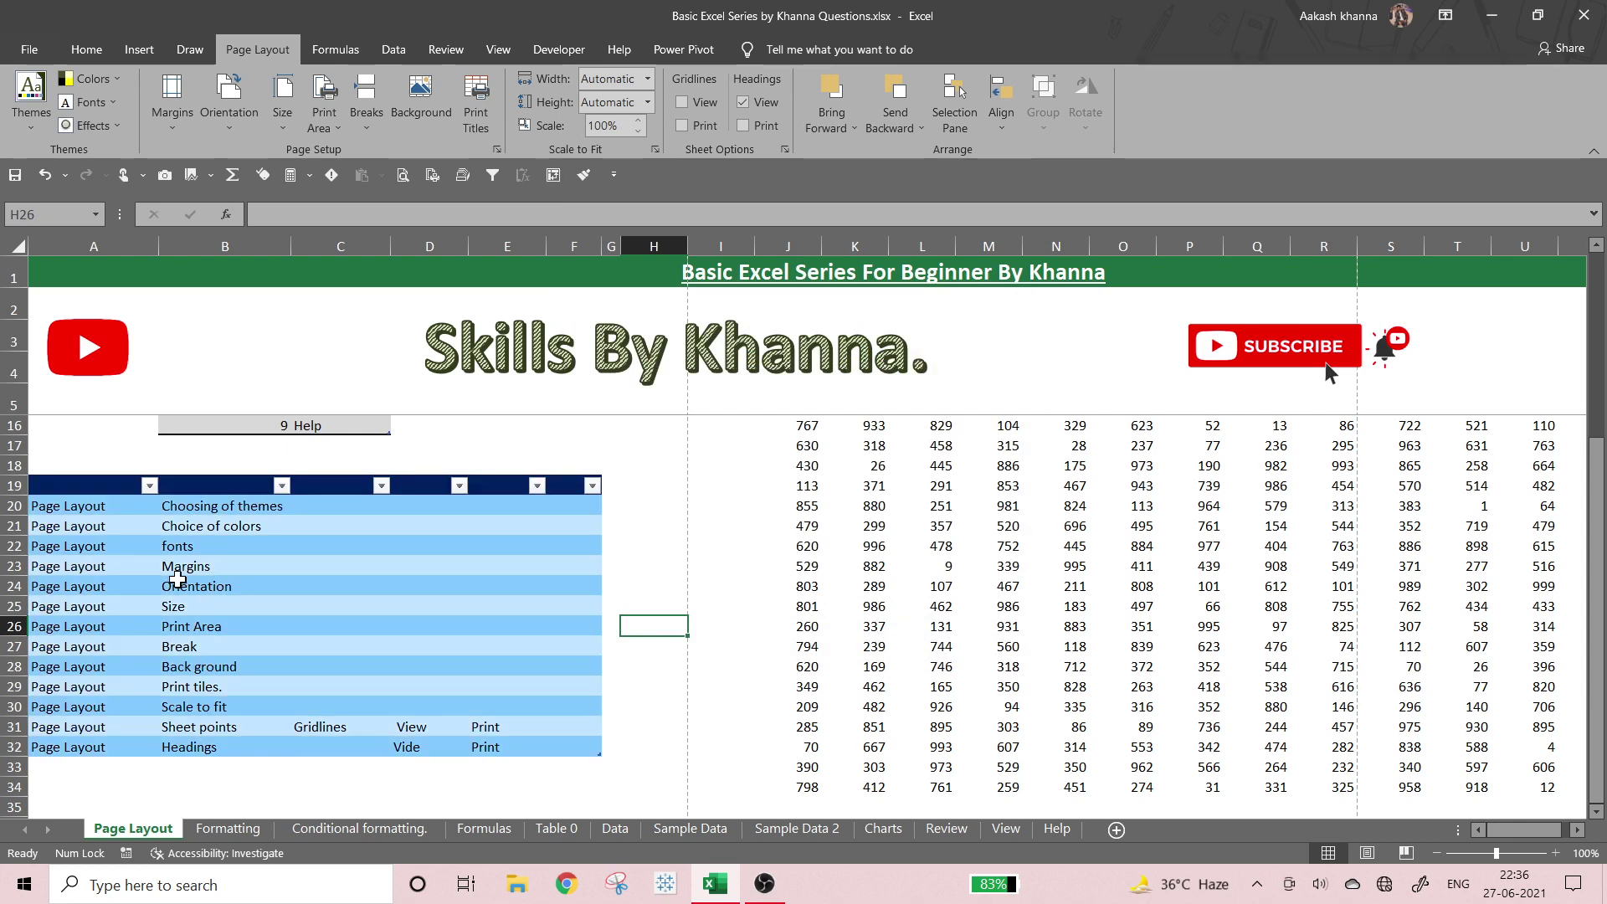
- Set the font color of the Page Layout table's header row A19:F19 to white
drag(97, 482, 590, 484)
click(87, 49)
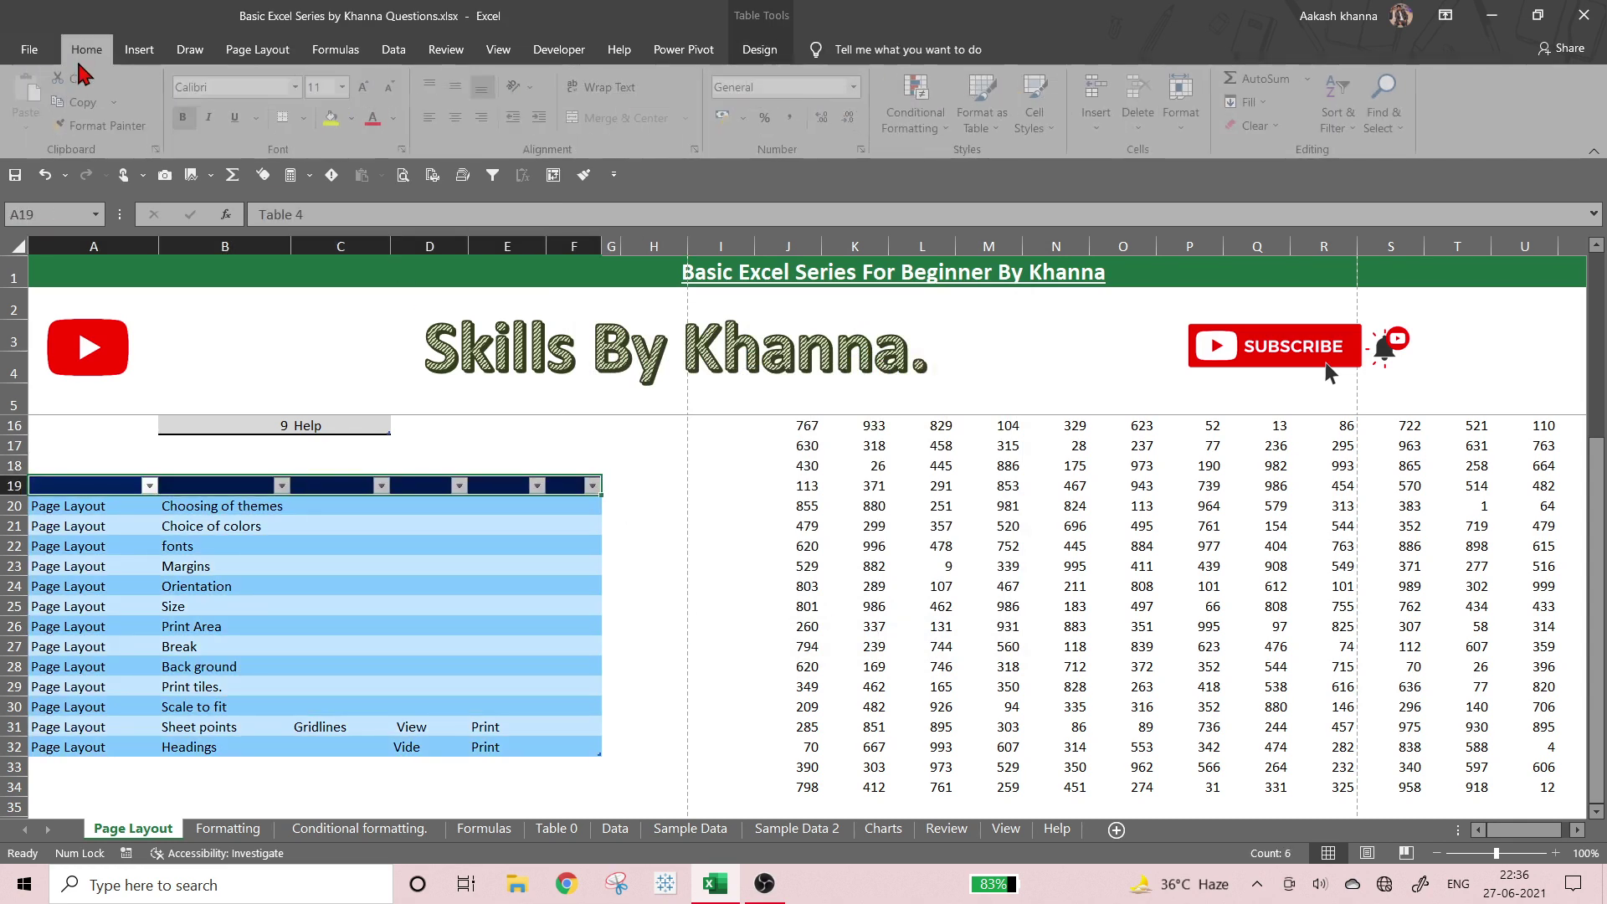
click(376, 117)
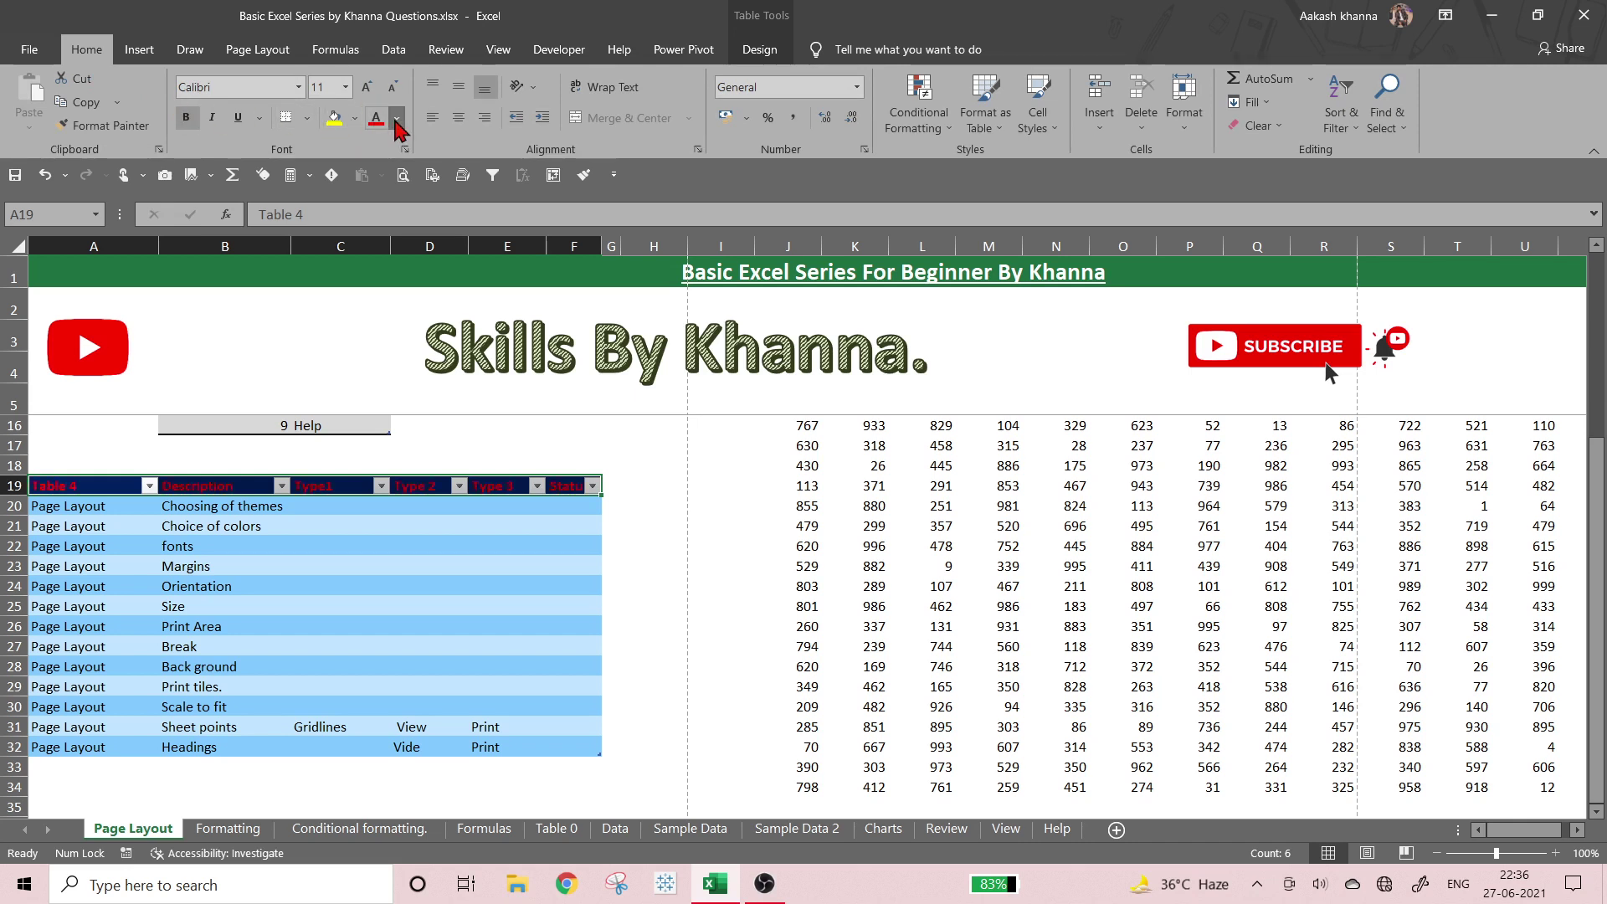
click(397, 117)
click(423, 238)
click(646, 487)
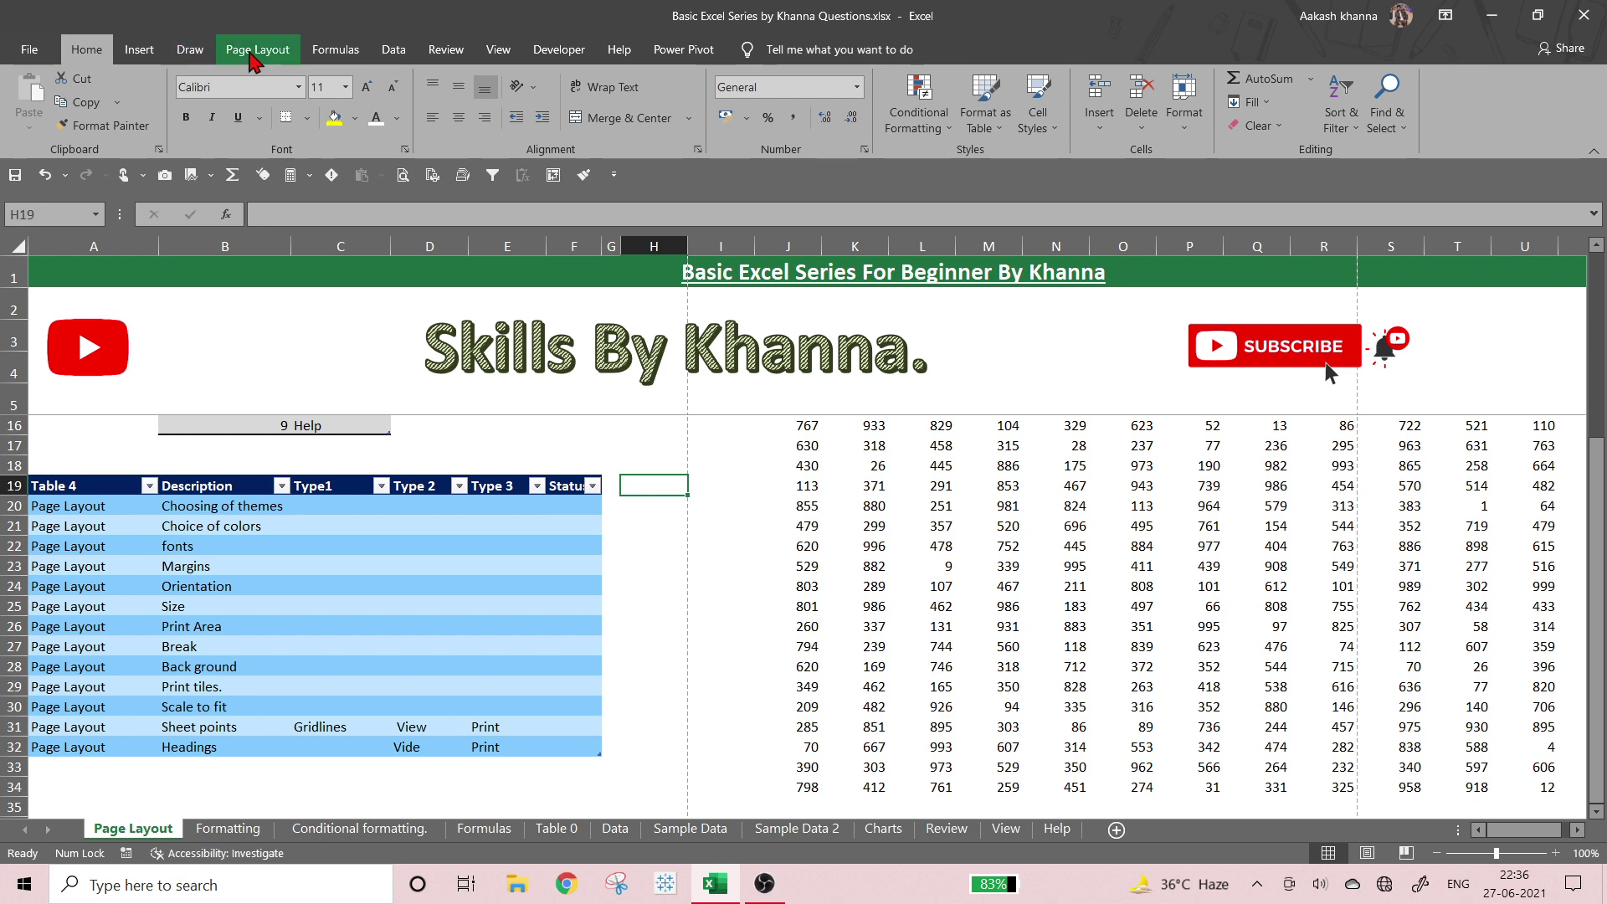
- Apply the Custom 1 theme color set to the workbook
click(243, 52)
click(97, 85)
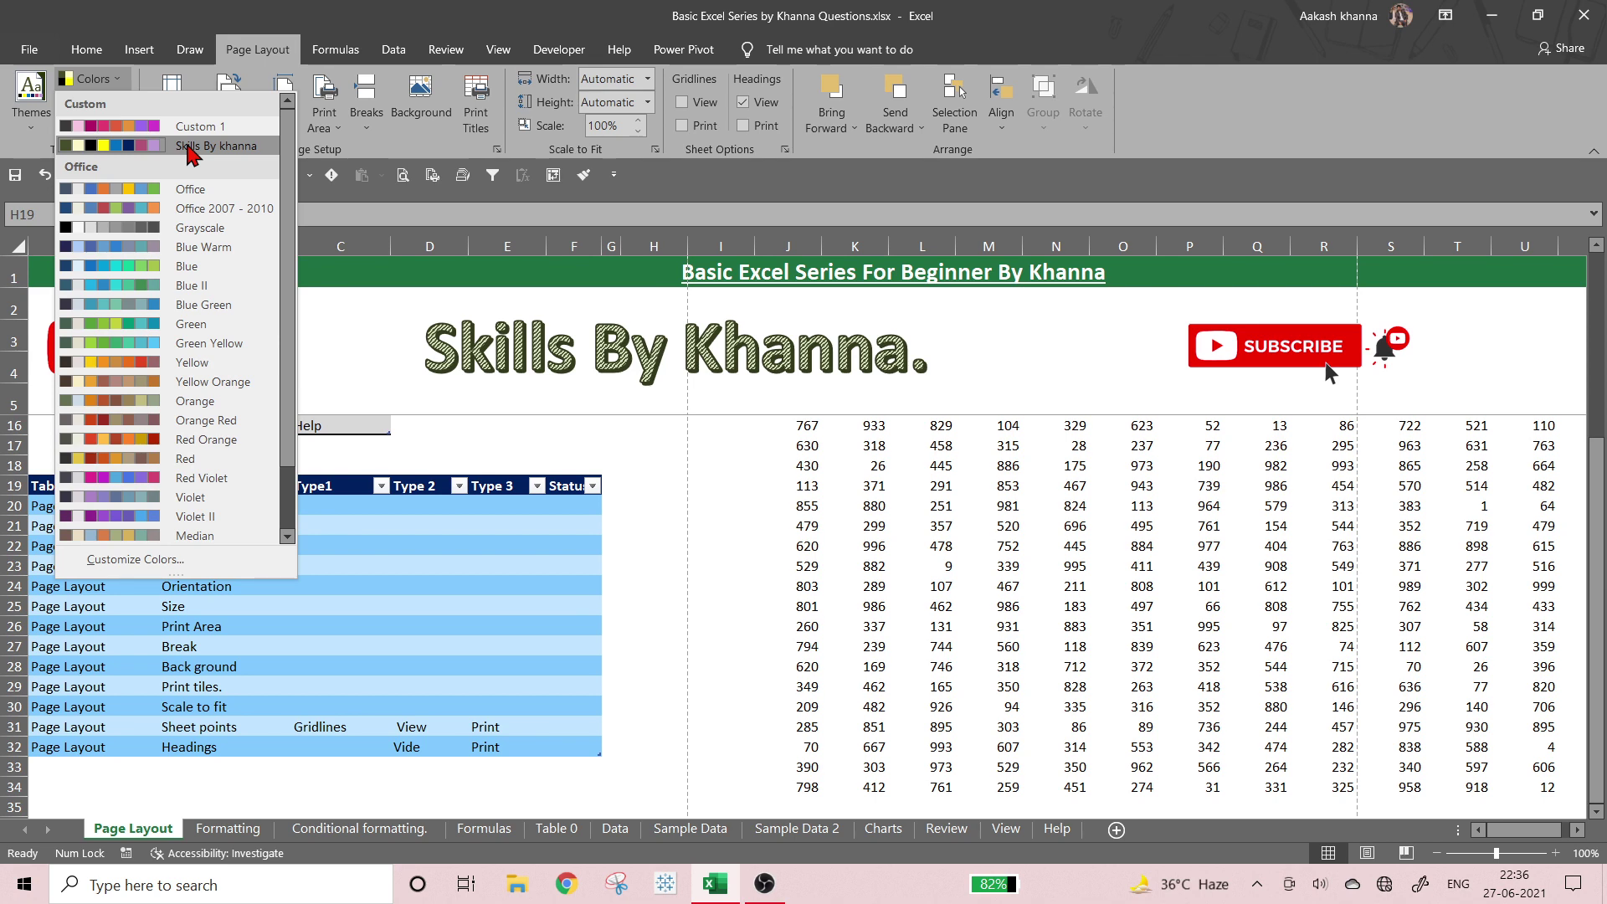
click(190, 127)
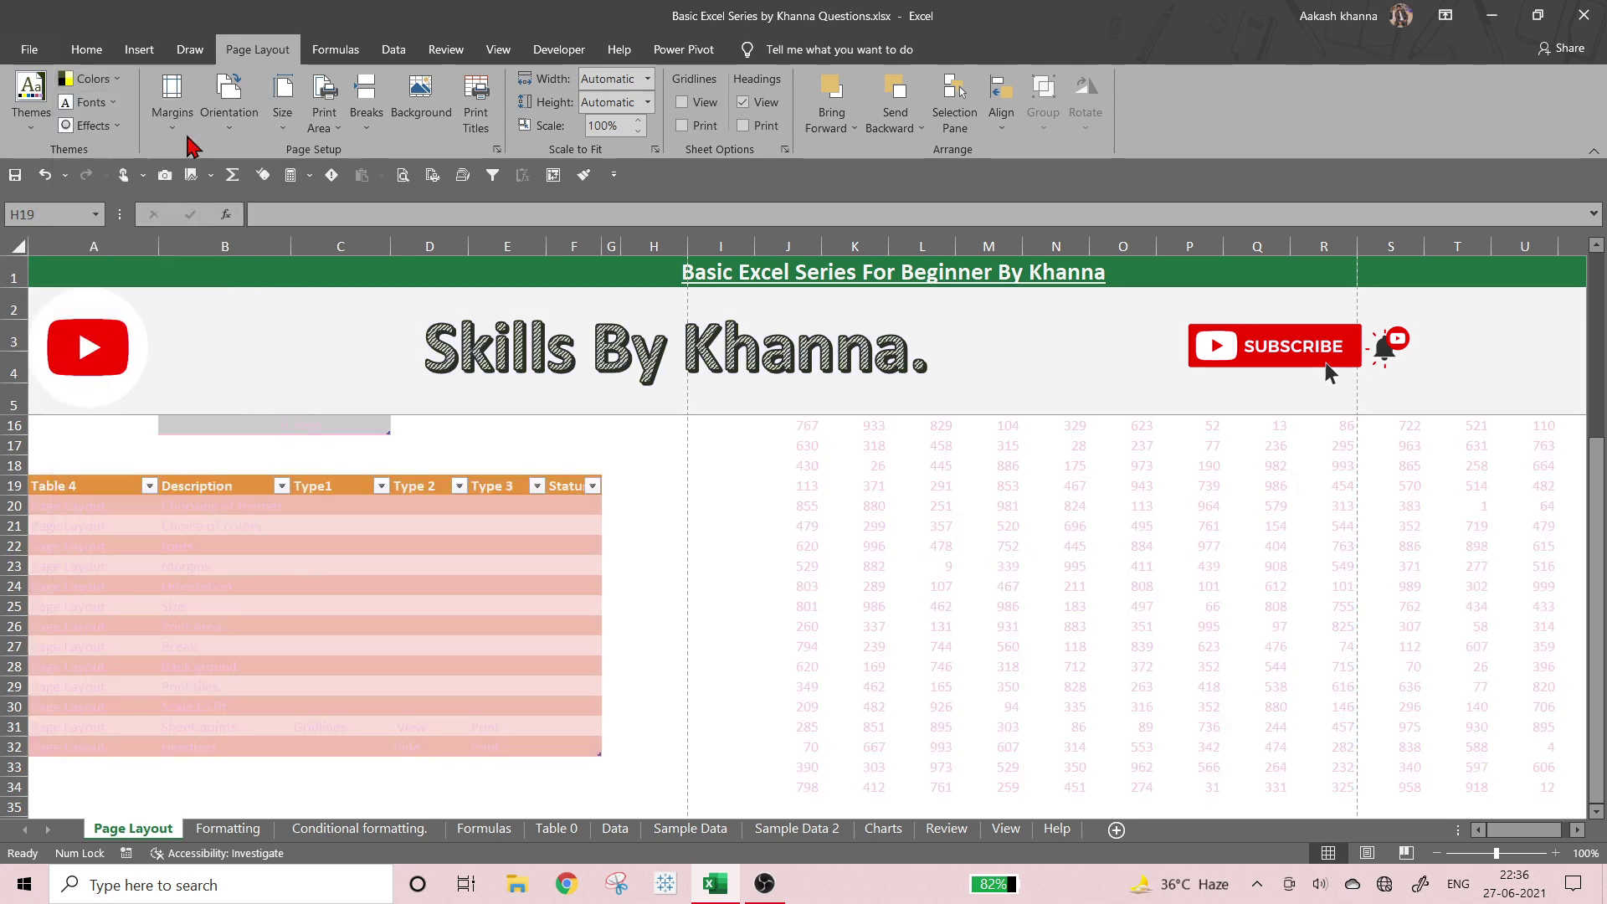
- Preview the built-in theme color sets on the sheet and apply the Marquee color set
click(88, 79)
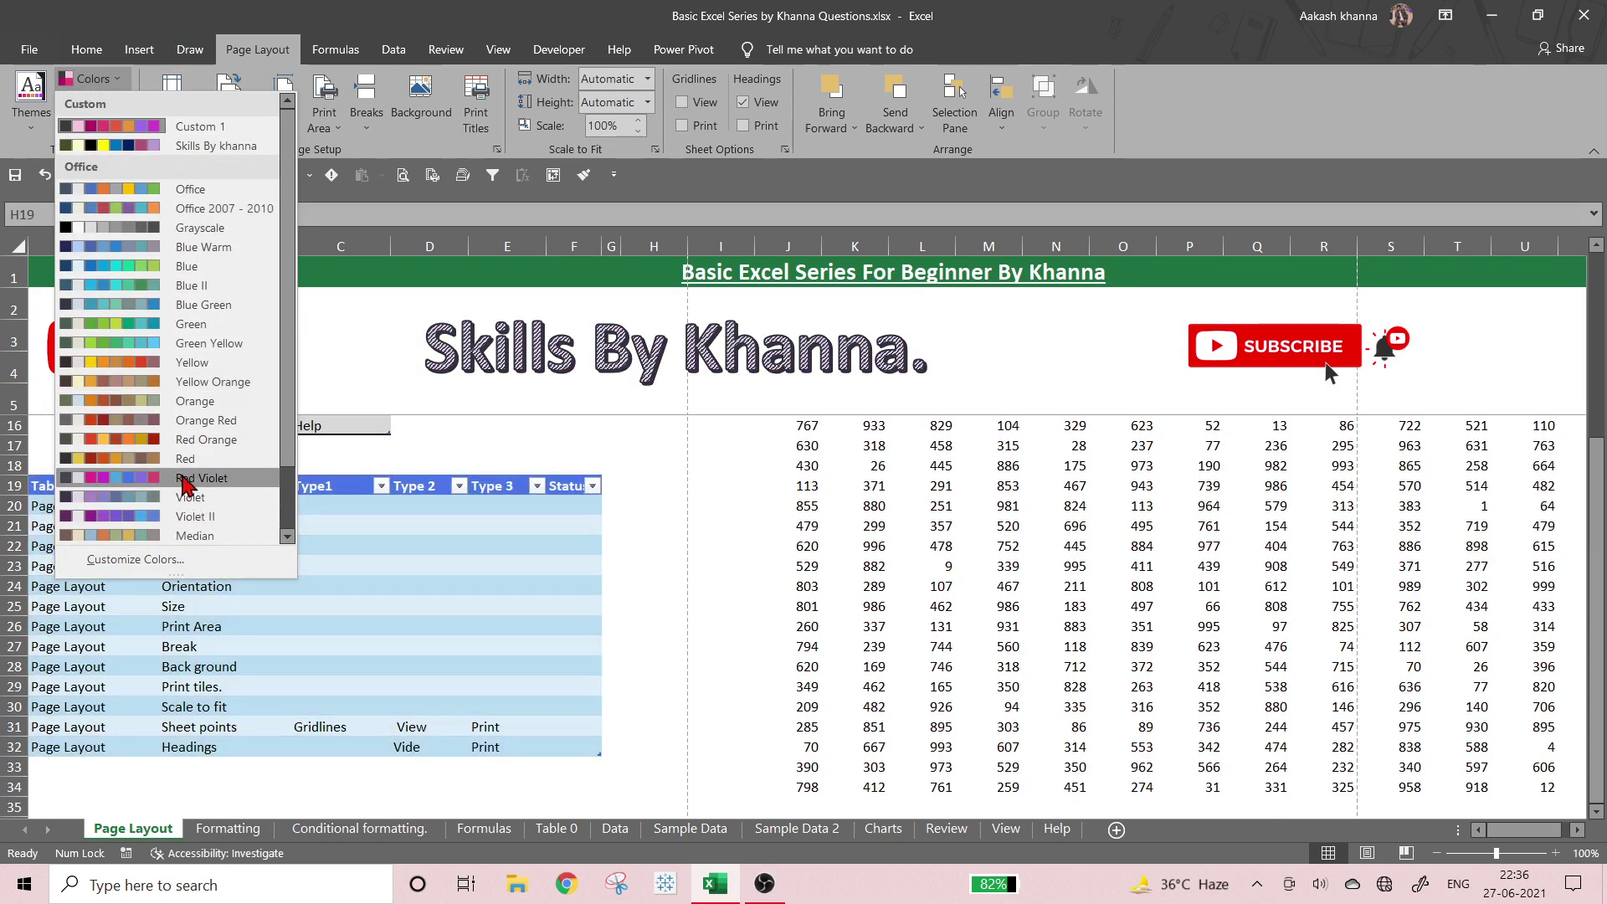
scroll(184, 515, down, 4)
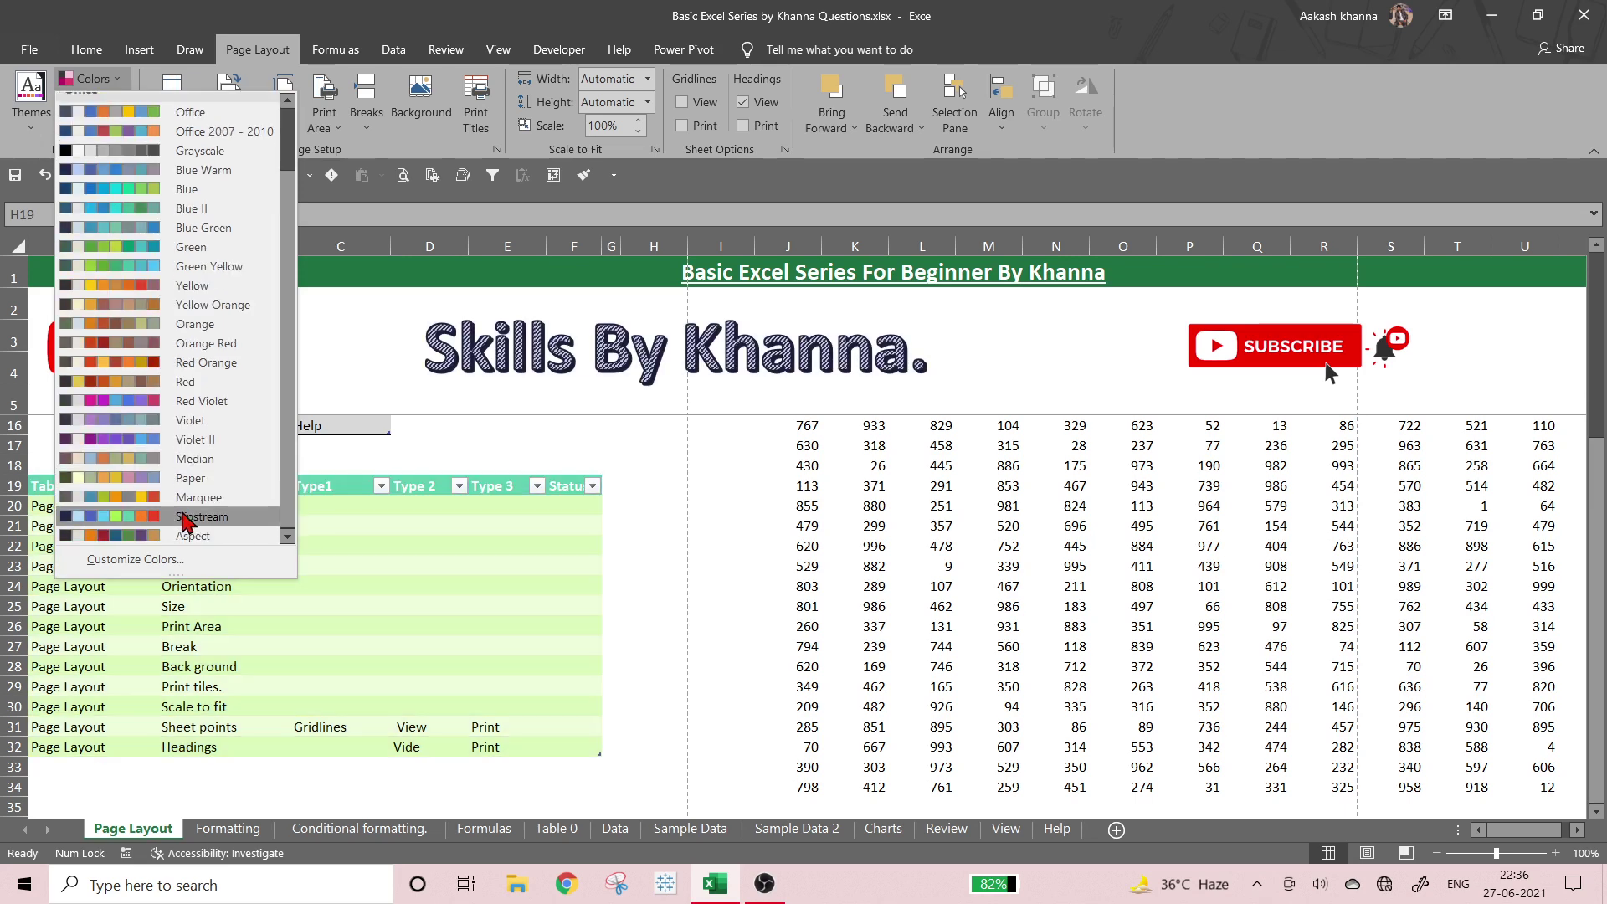
key(Escape)
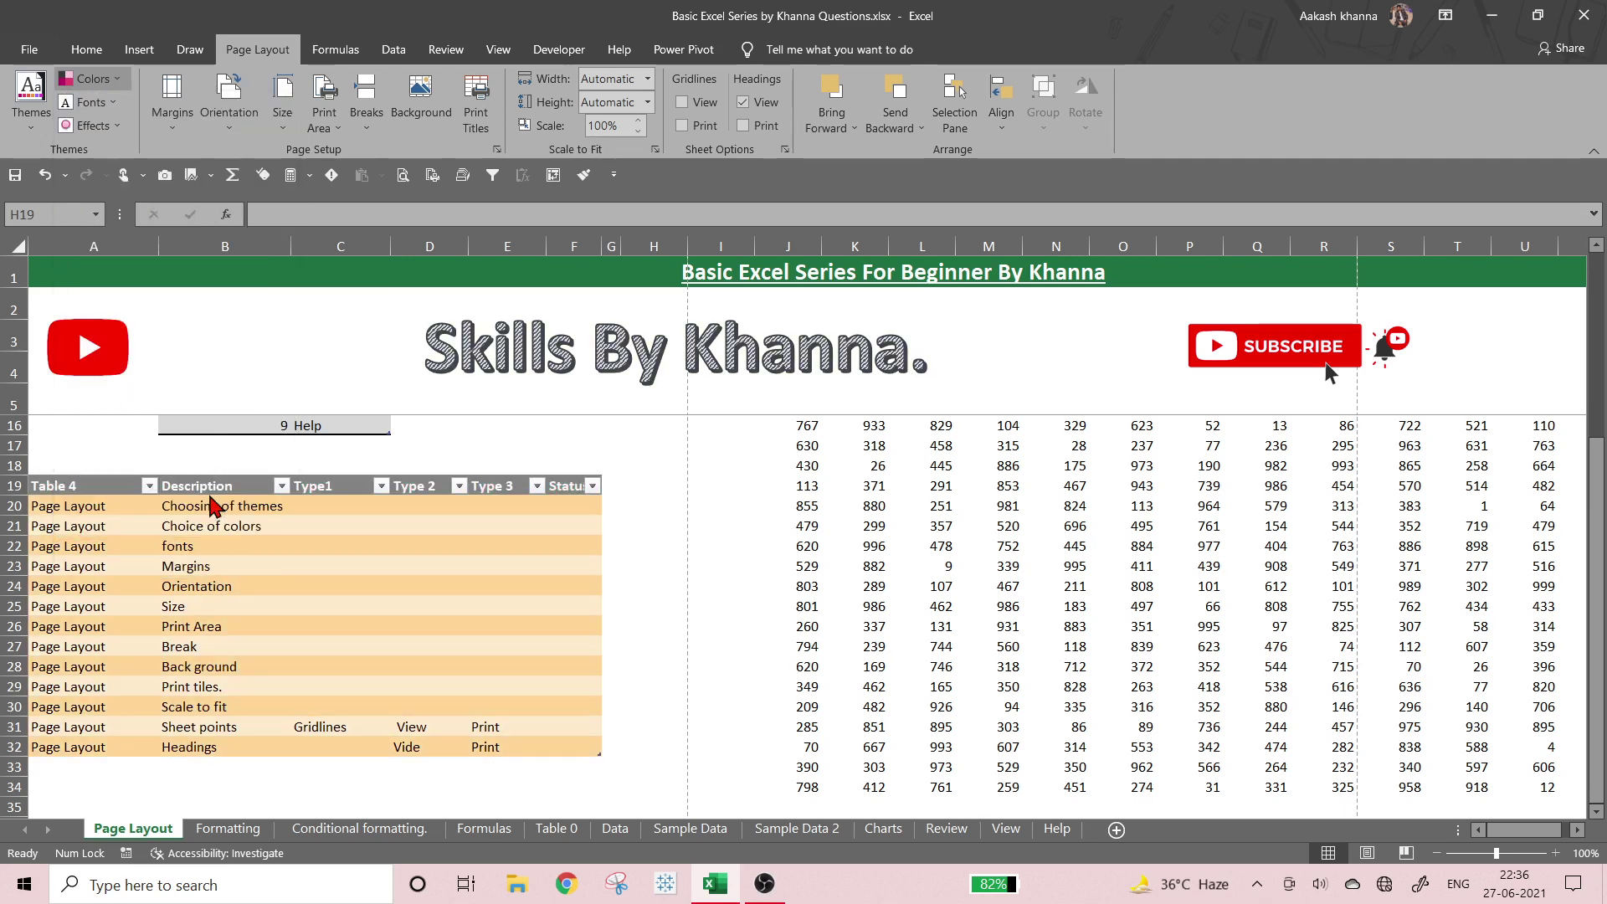
click(619, 556)
drag(621, 552, 624, 546)
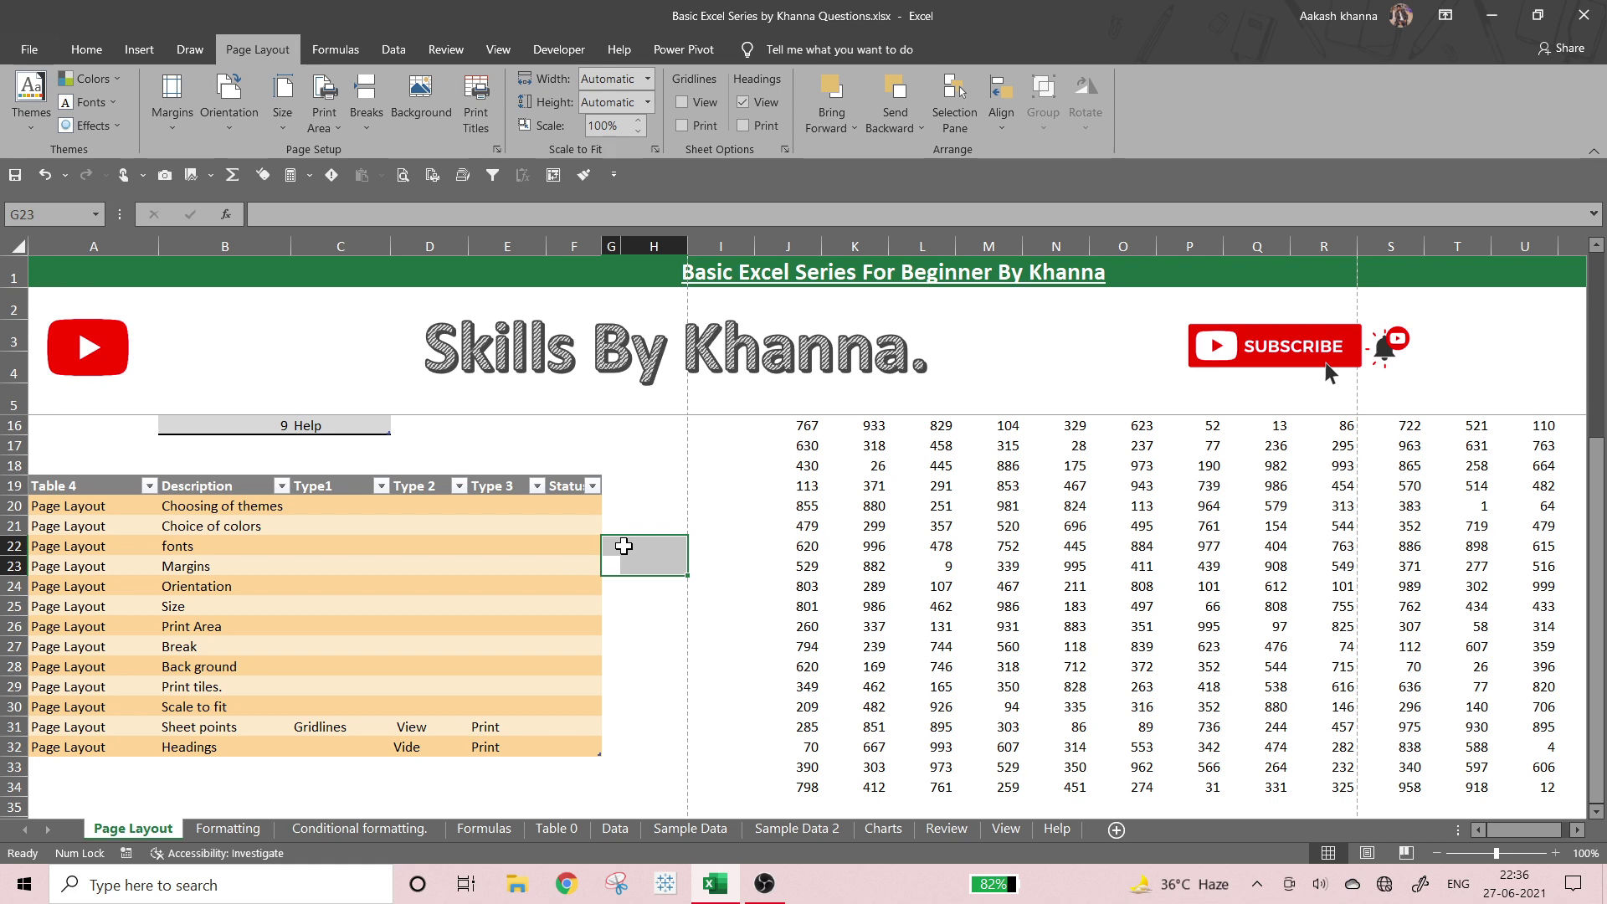
click(668, 525)
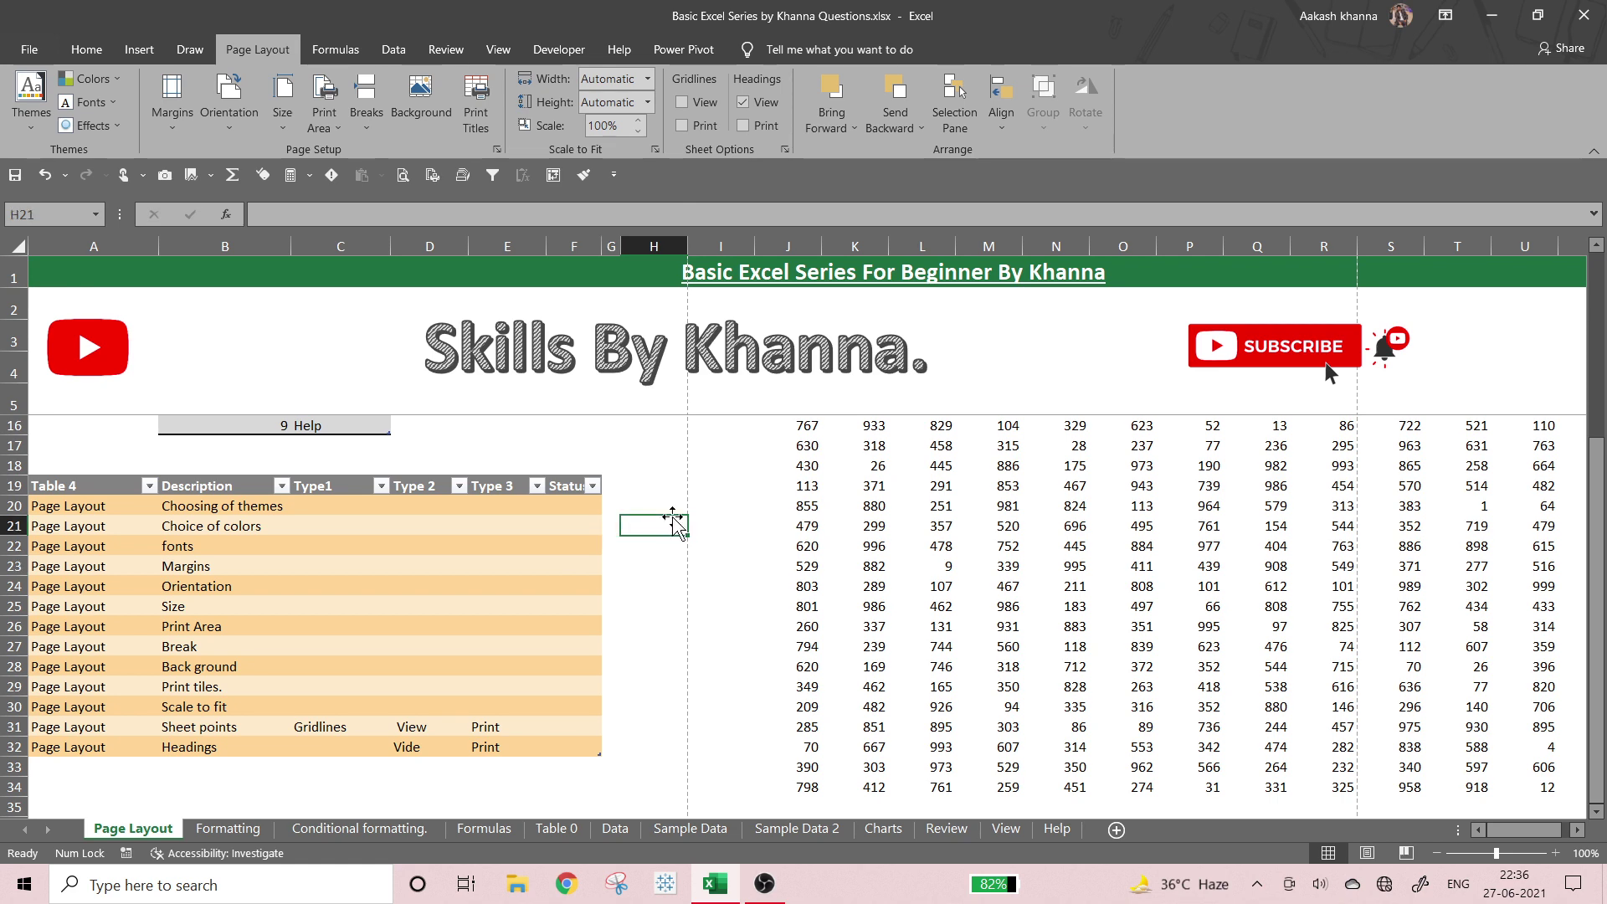
click(117, 105)
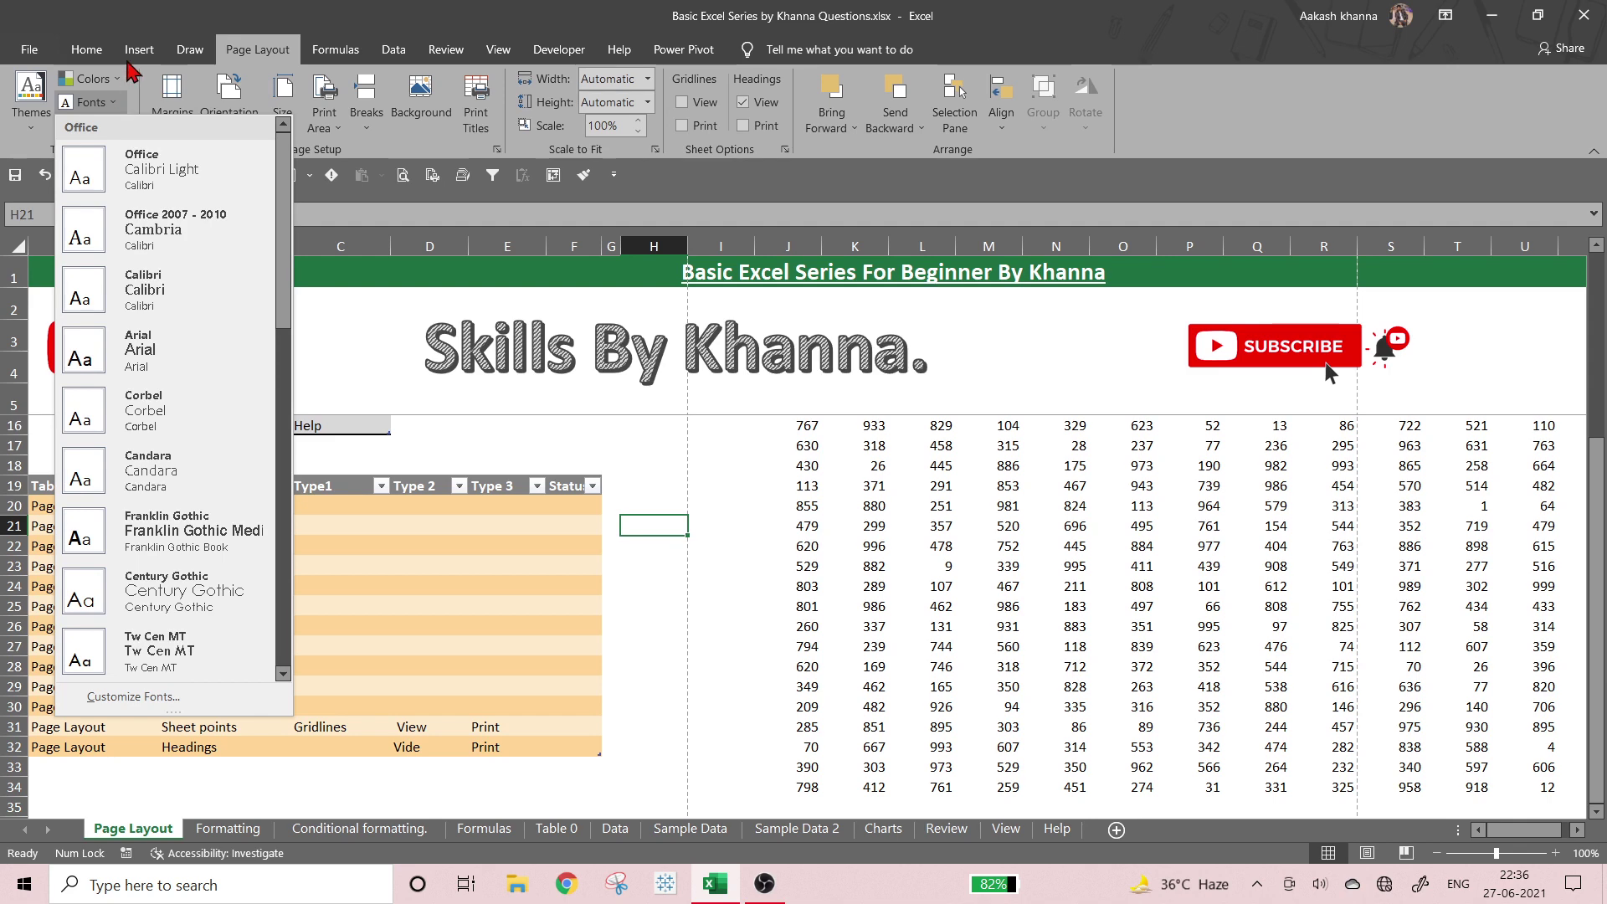
click(86, 49)
click(86, 49)
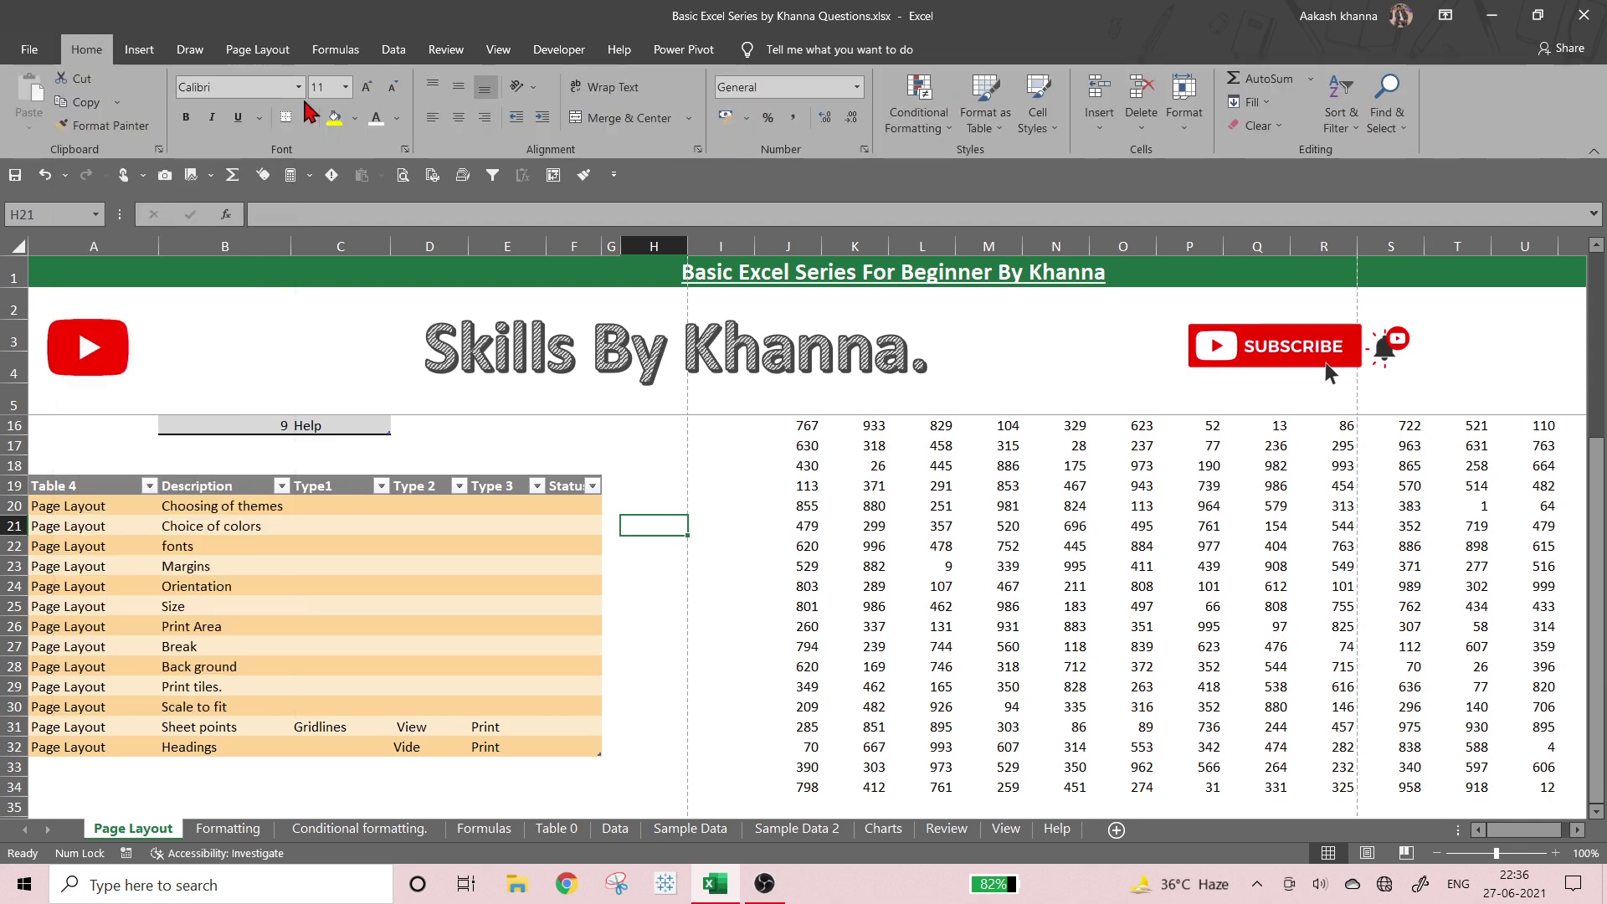
click(266, 50)
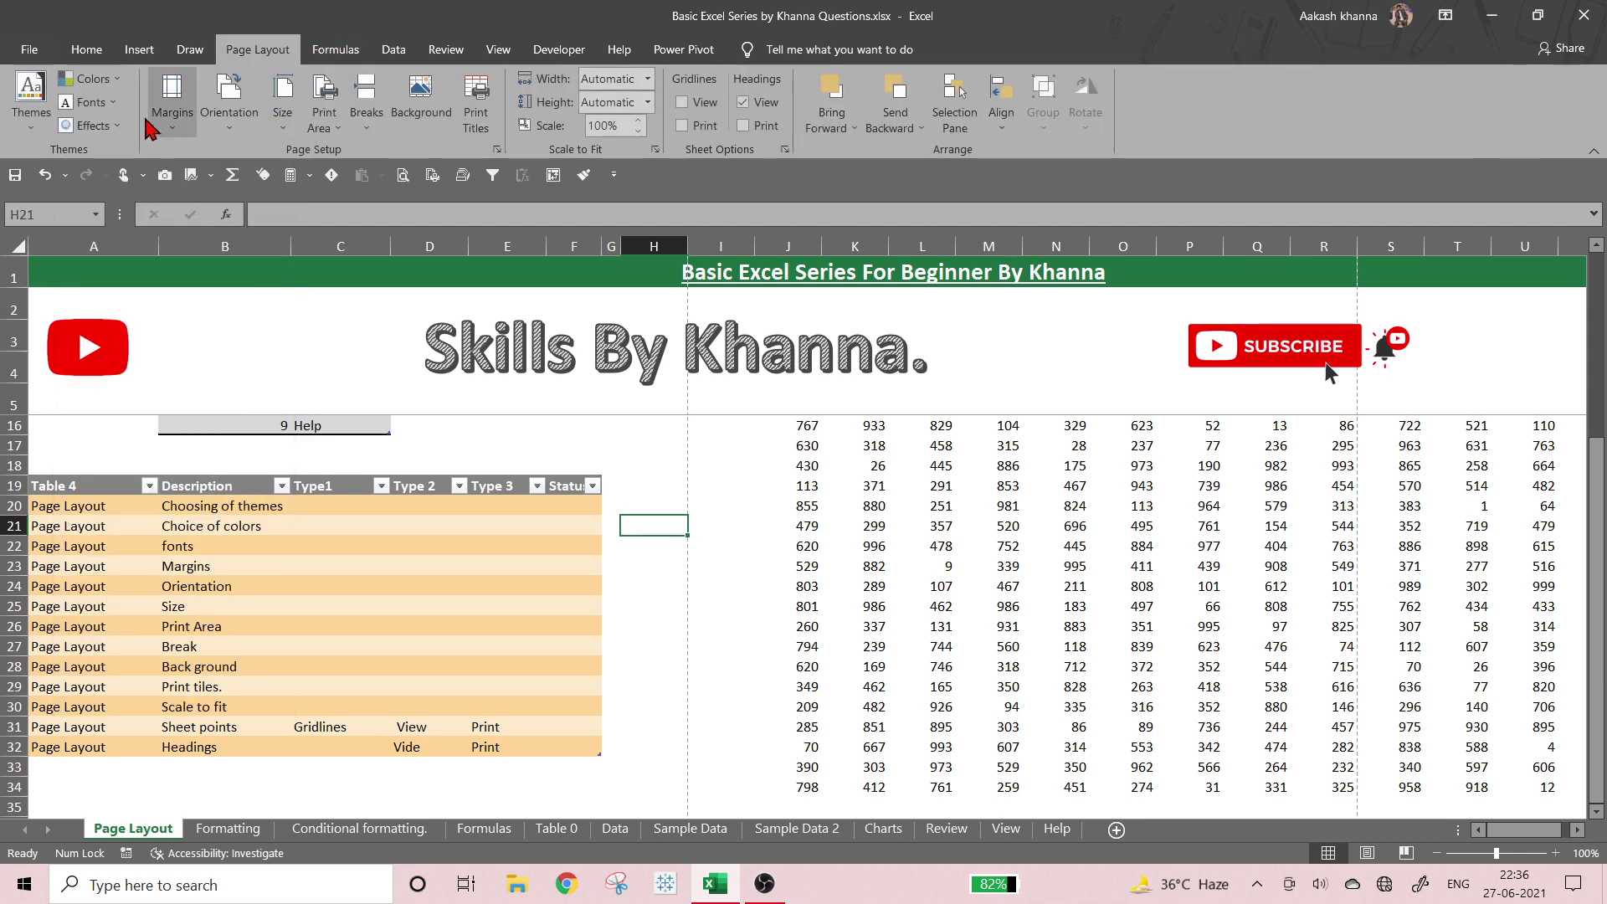
- Browse the built-in theme font sets, apply the Arial set to the workbook and check the cell font
click(103, 104)
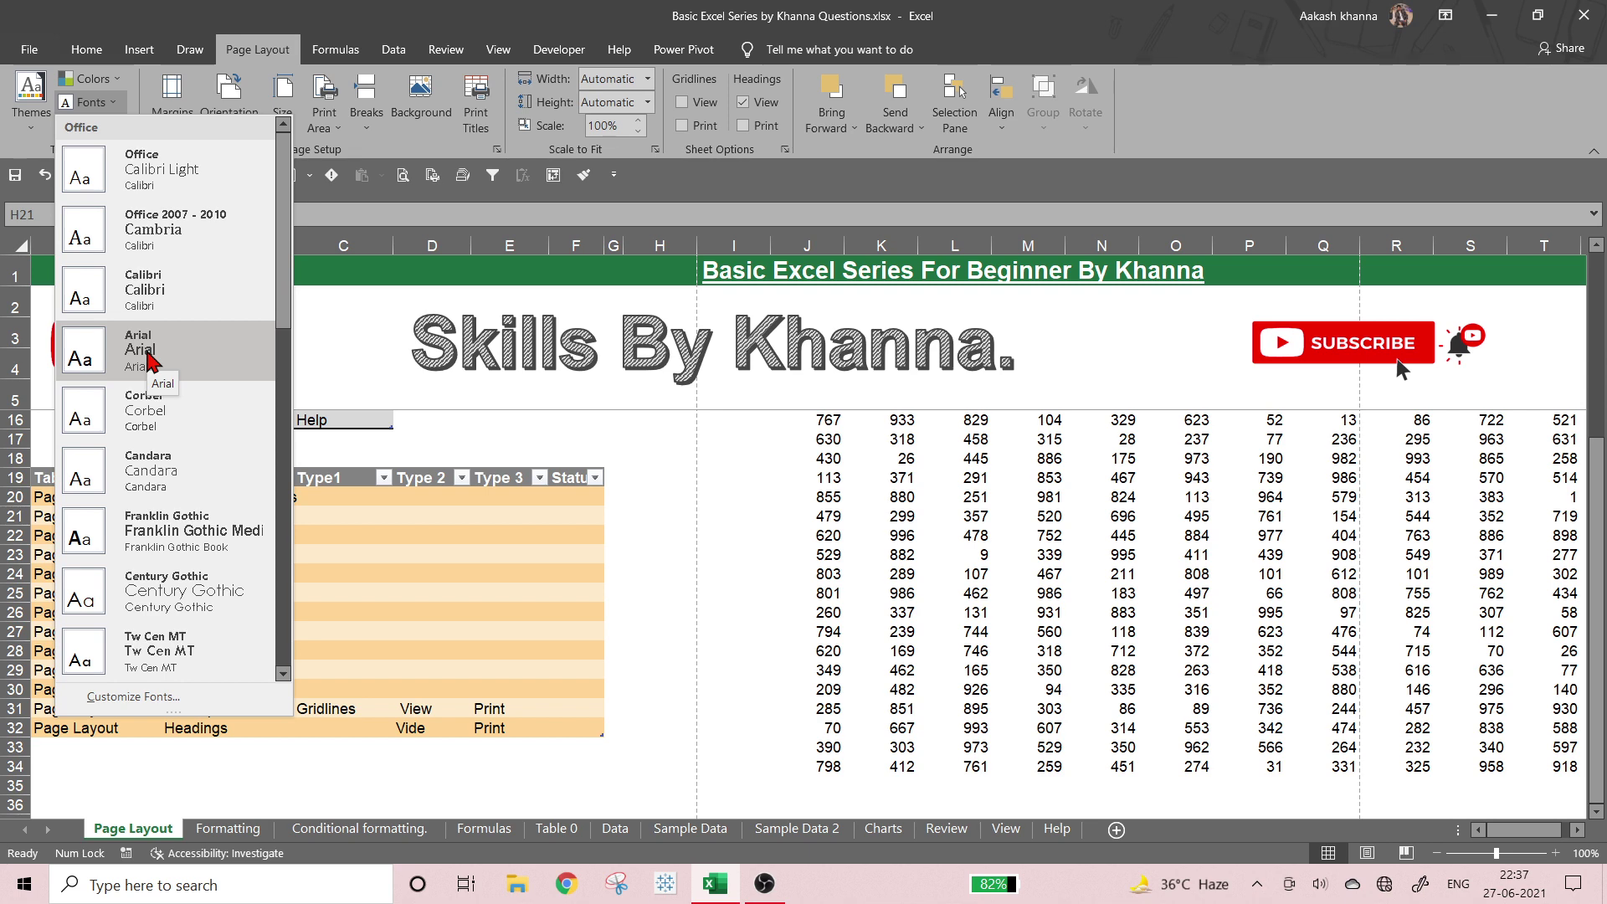
scroll(149, 361, down, 5)
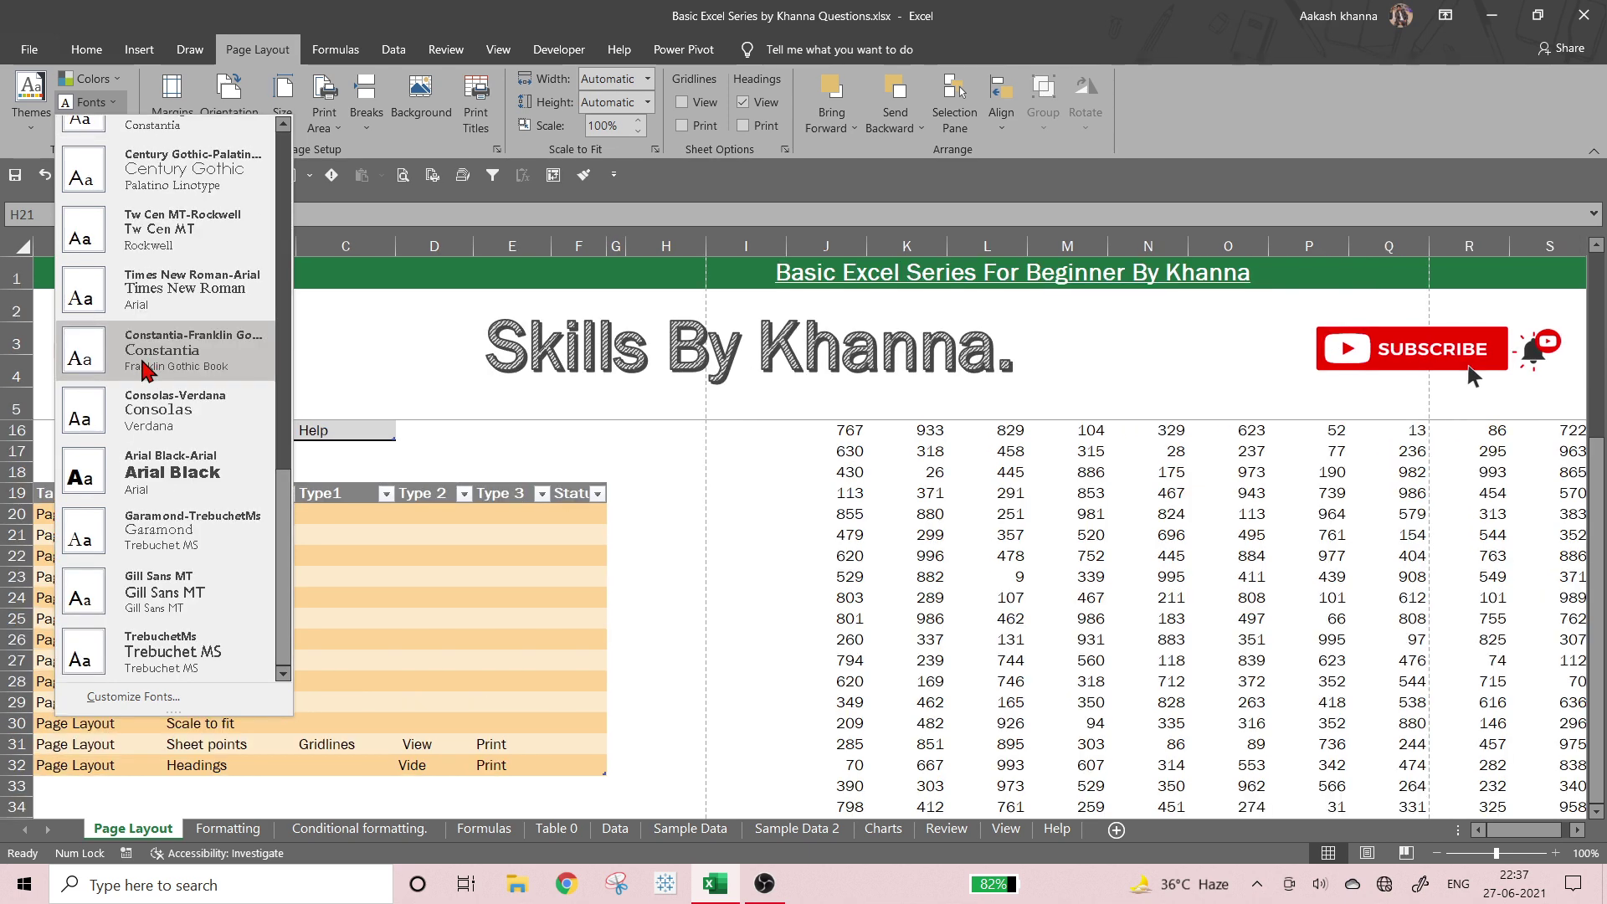
scroll(138, 494, down, 3)
scroll(138, 490, down, 3)
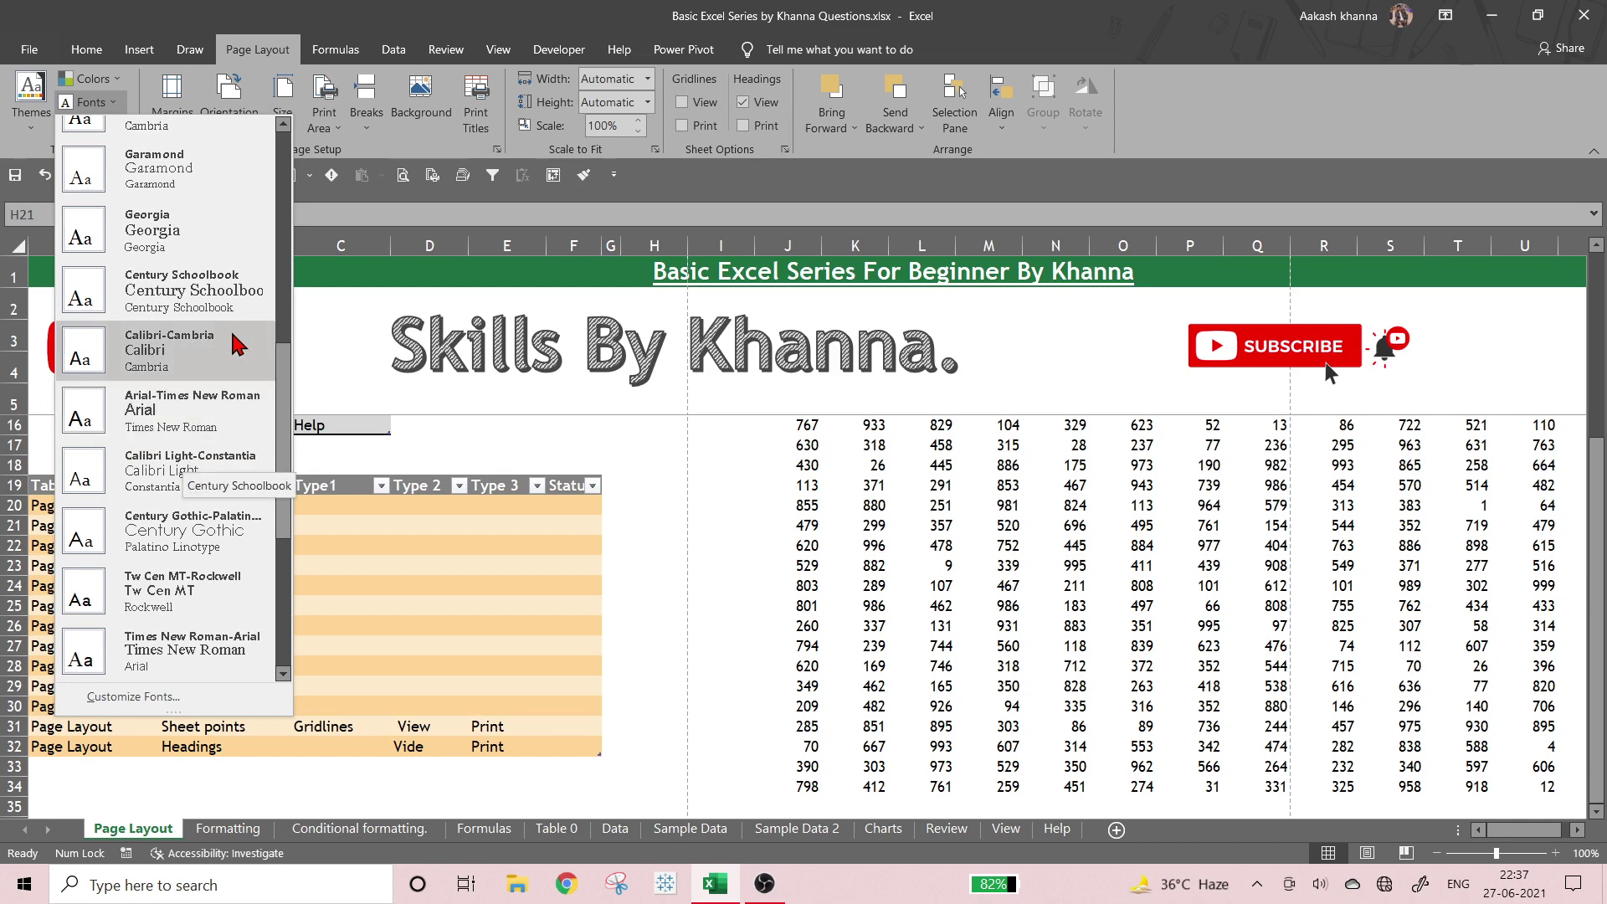
scroll(233, 368, down, 3)
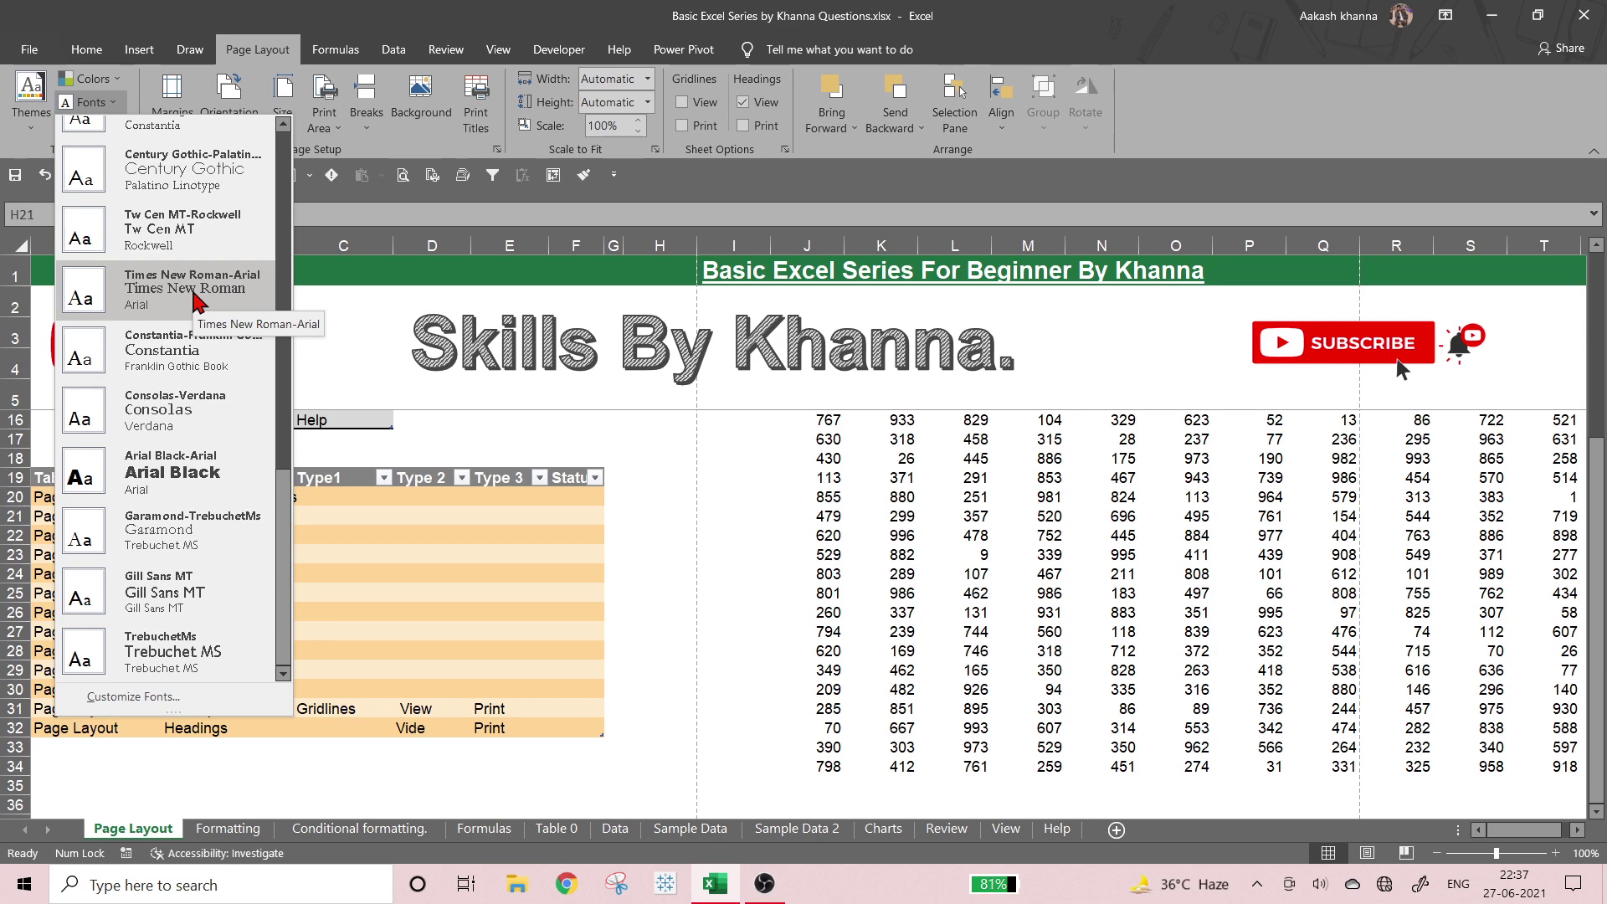
scroll(198, 301, up, 5)
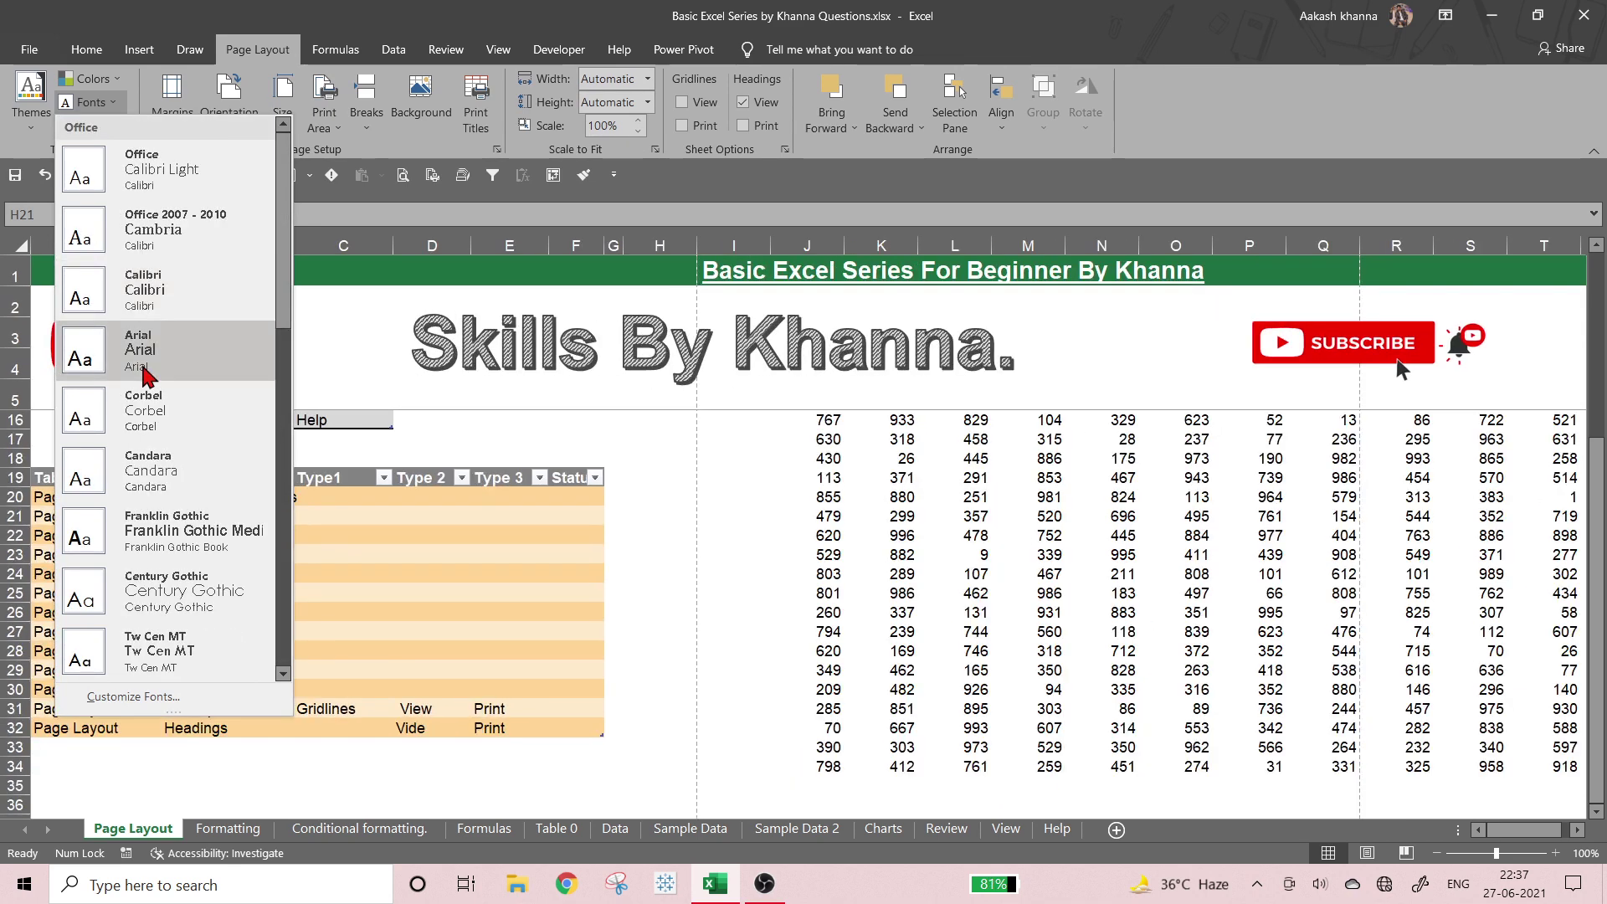
click(146, 360)
click(83, 52)
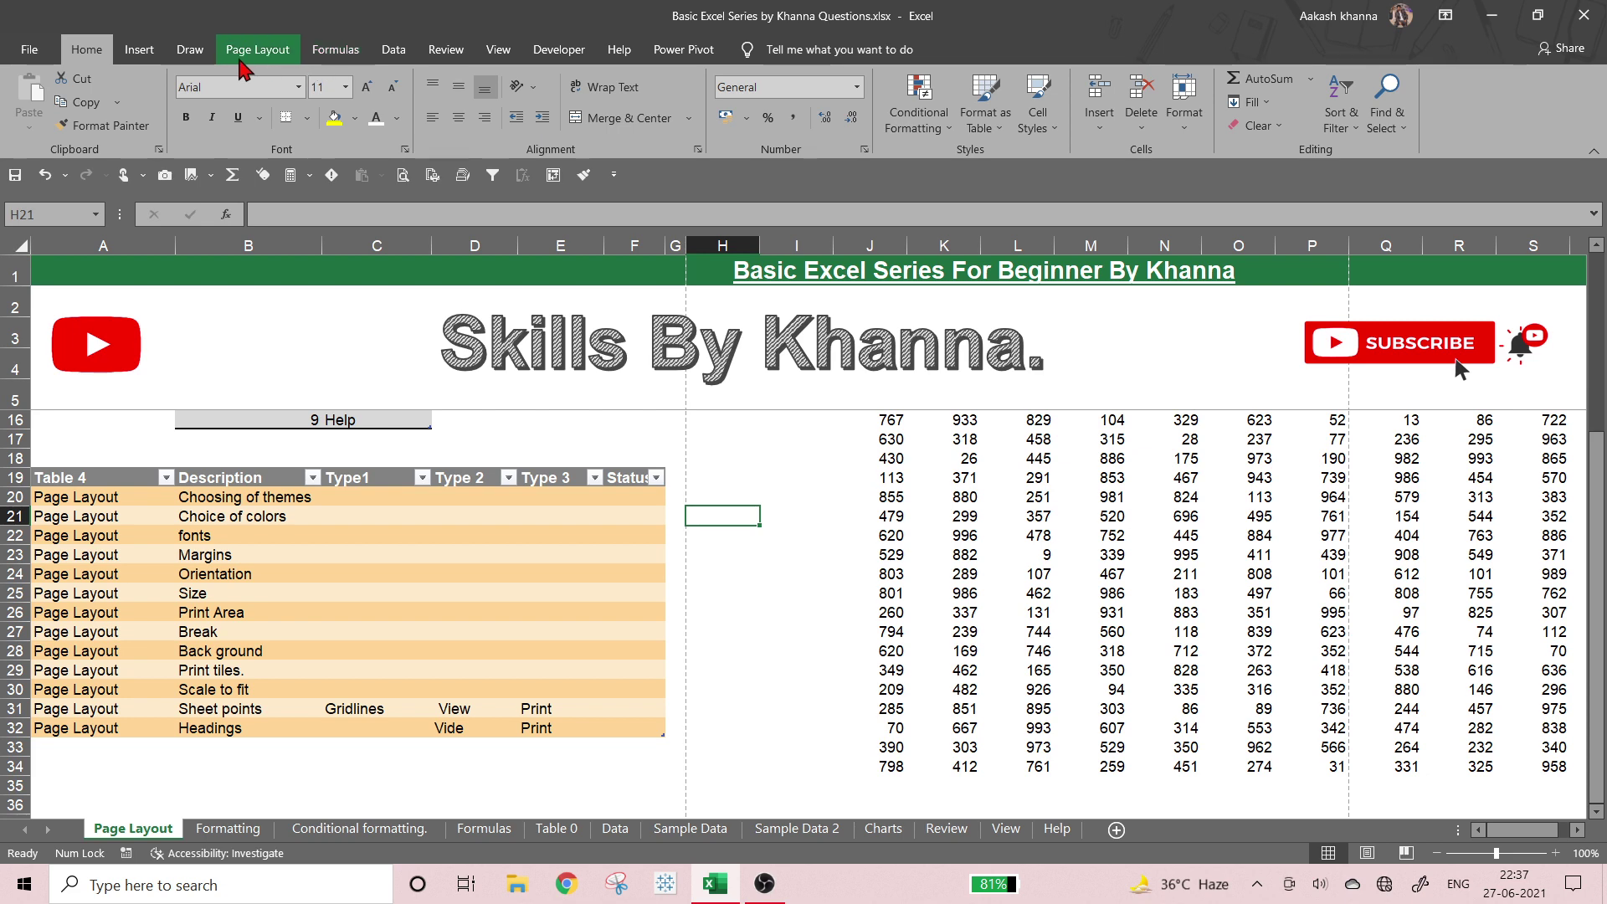
- Apply the Glow Edge theme effects to the workbook
click(242, 69)
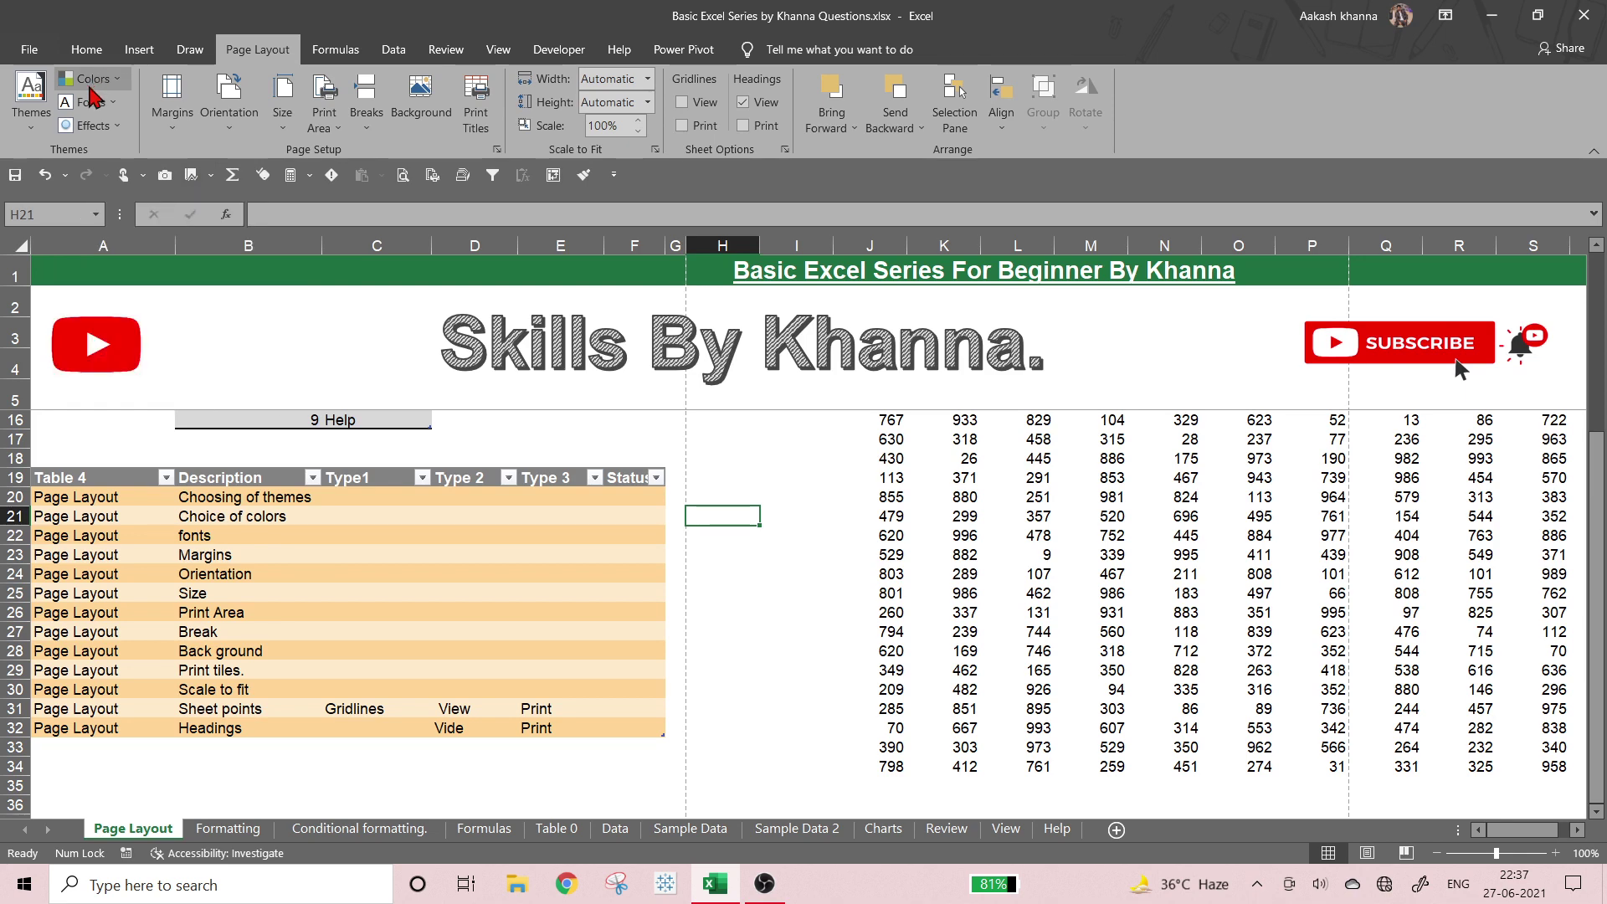
click(122, 143)
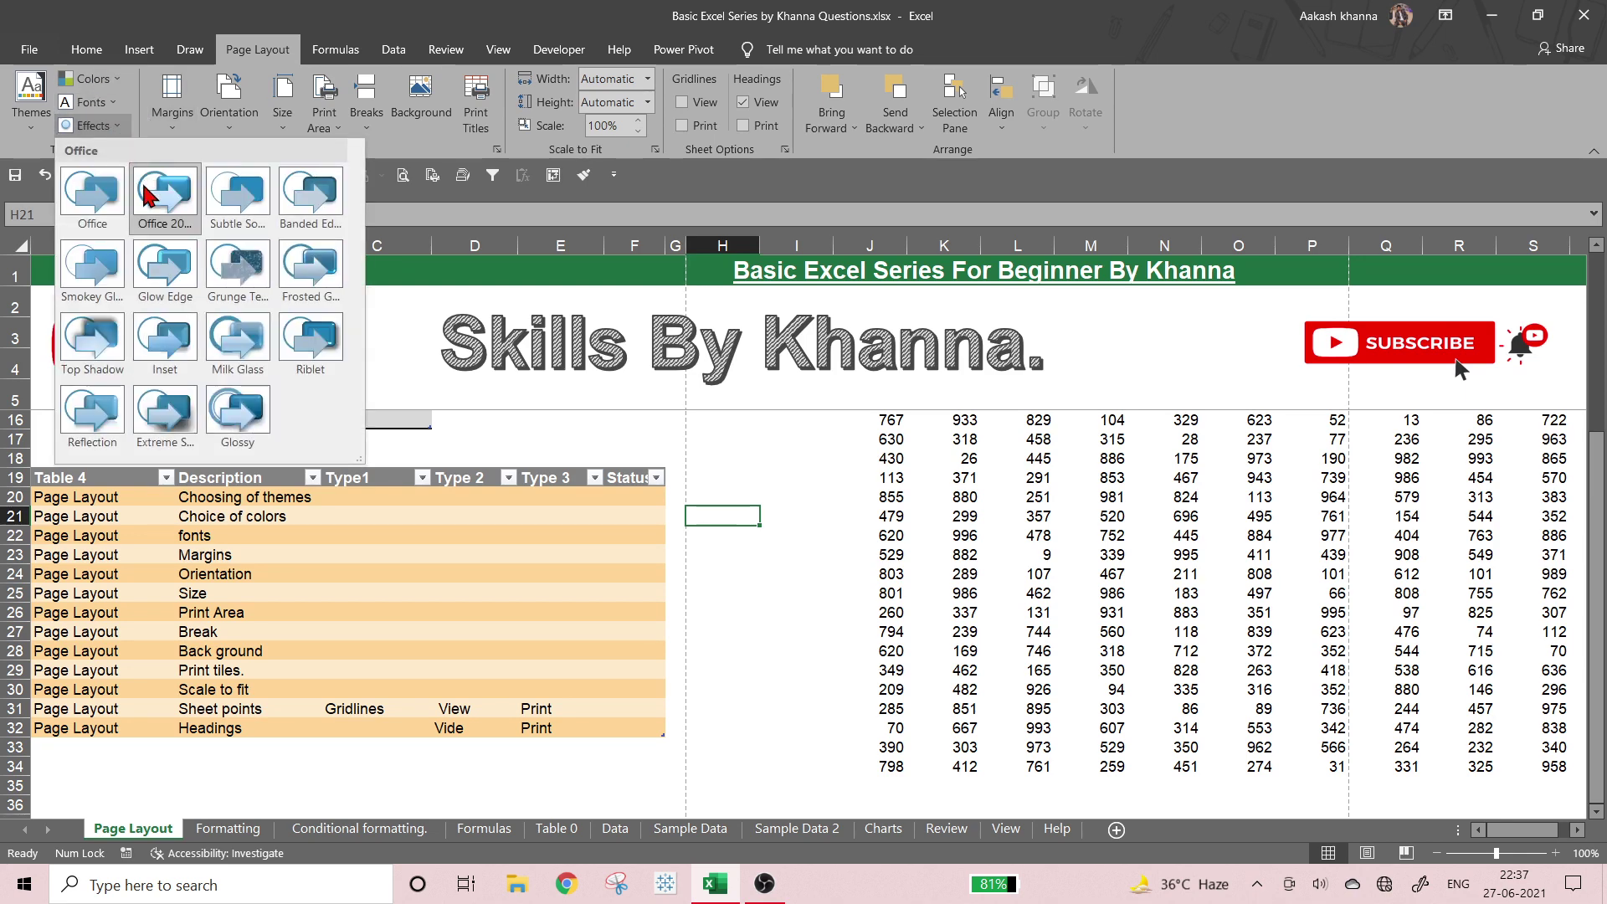
click(155, 272)
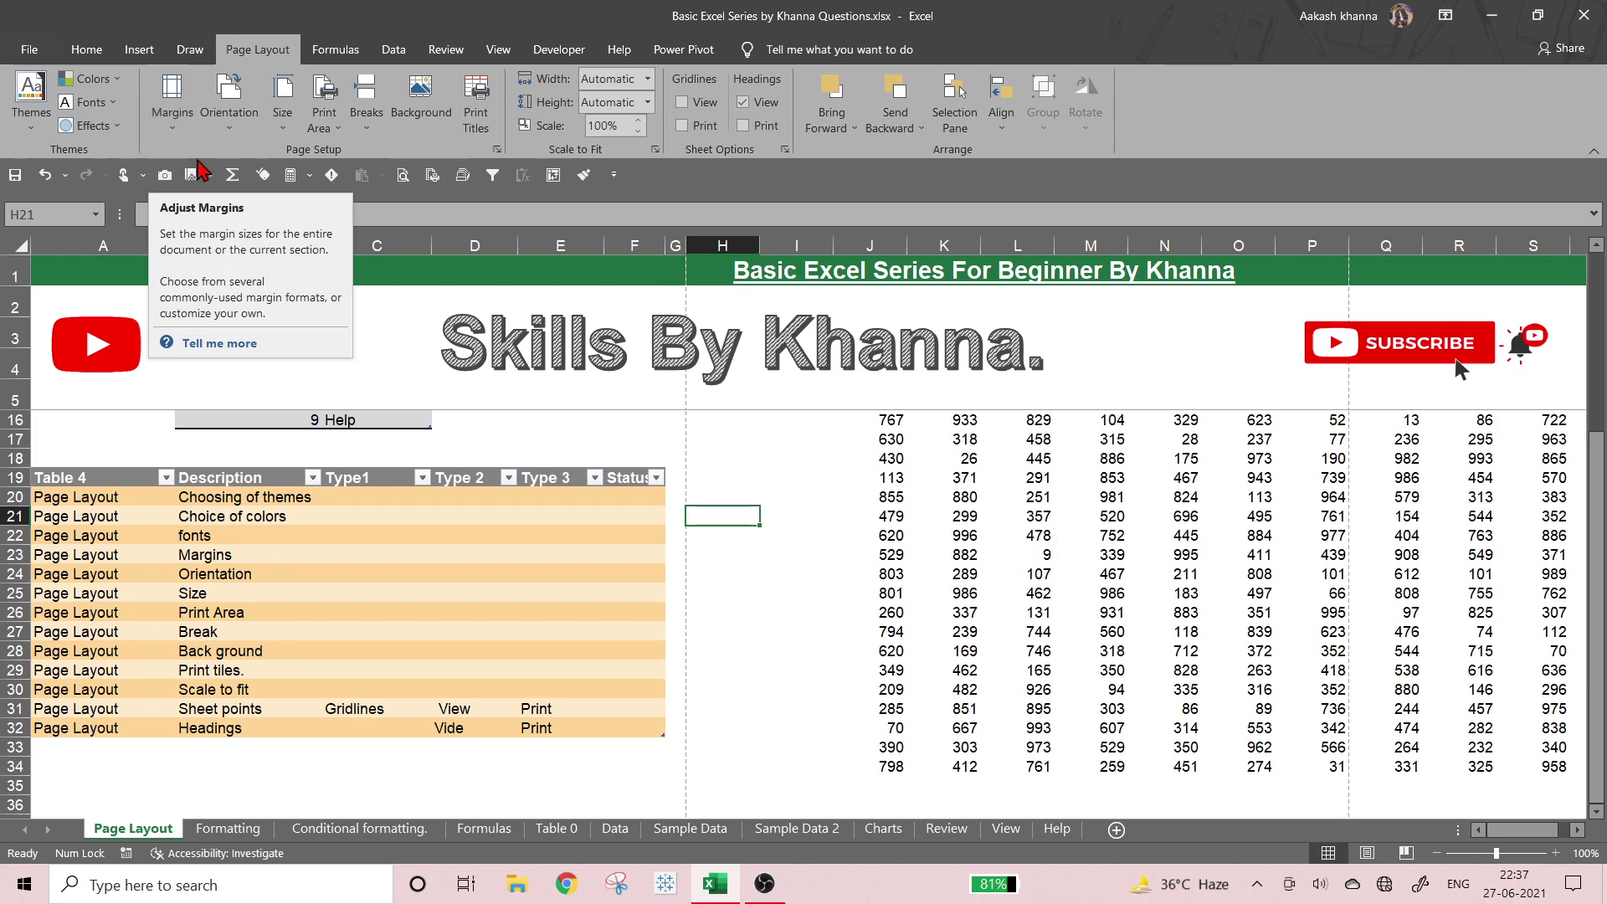
- Set the worksheet zoom to 75%
click(169, 134)
click(169, 138)
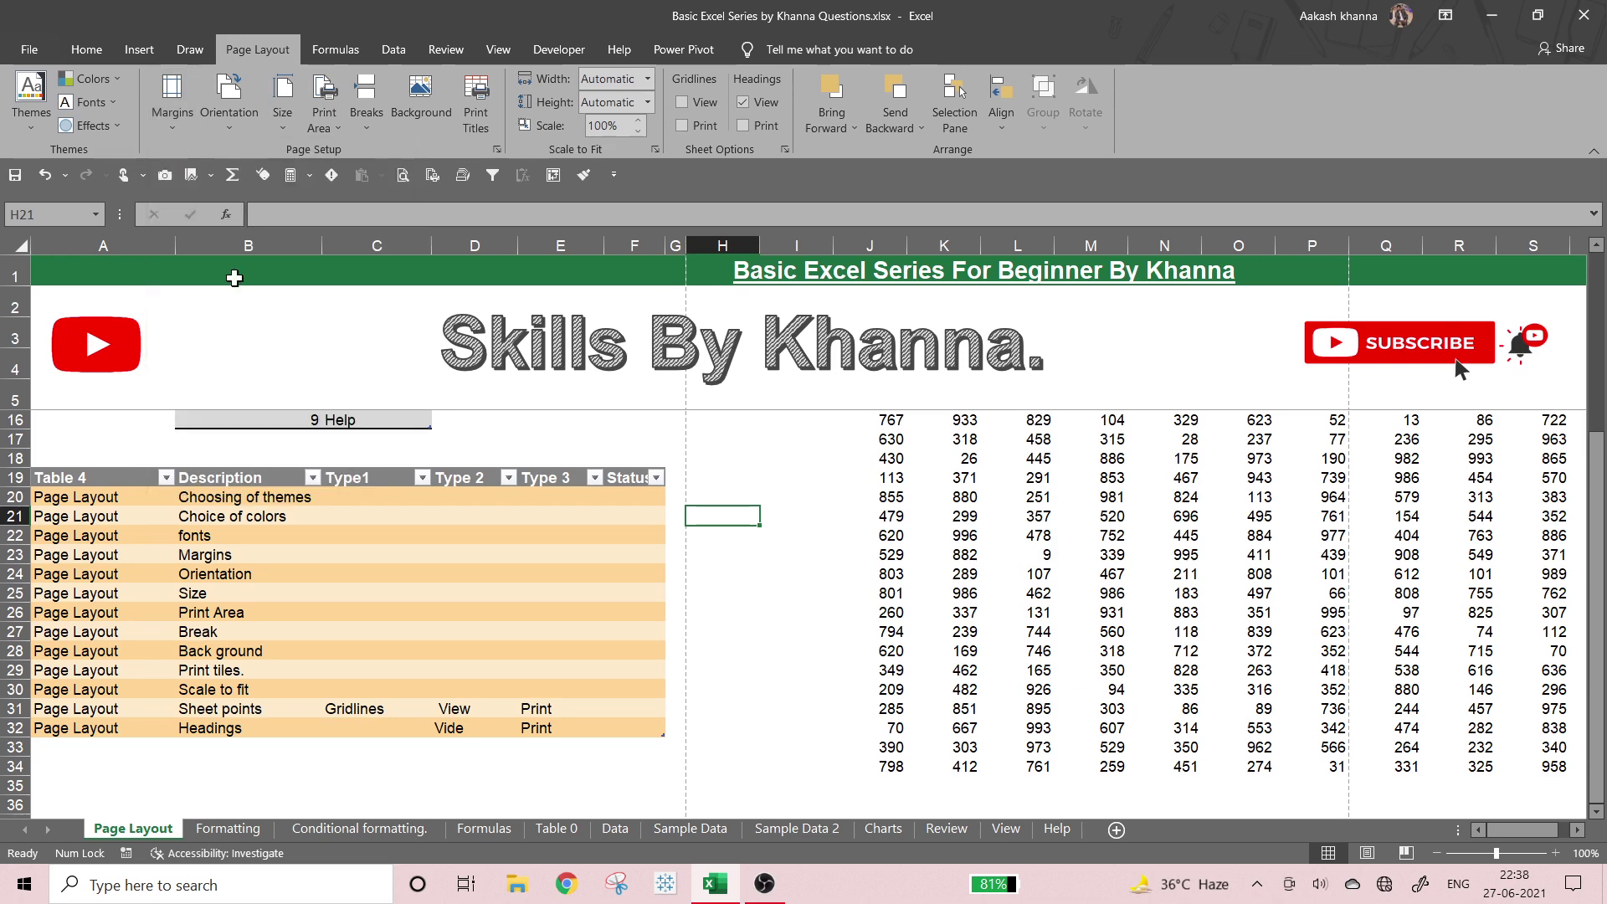
scroll(533, 499, up, 4)
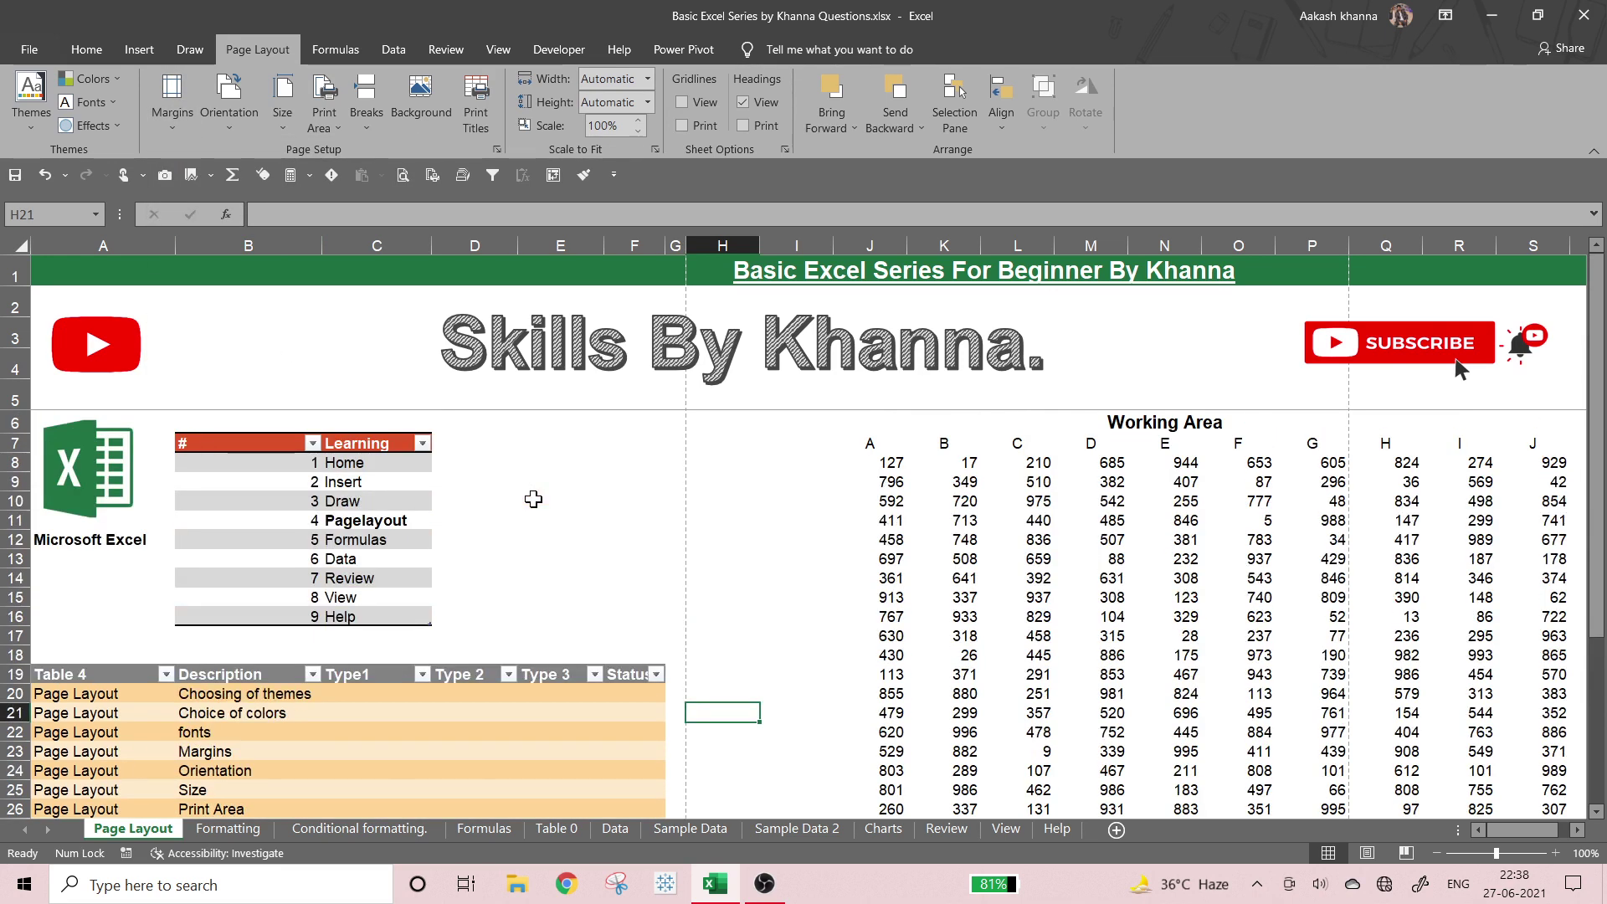
click(1585, 854)
click(283, 407)
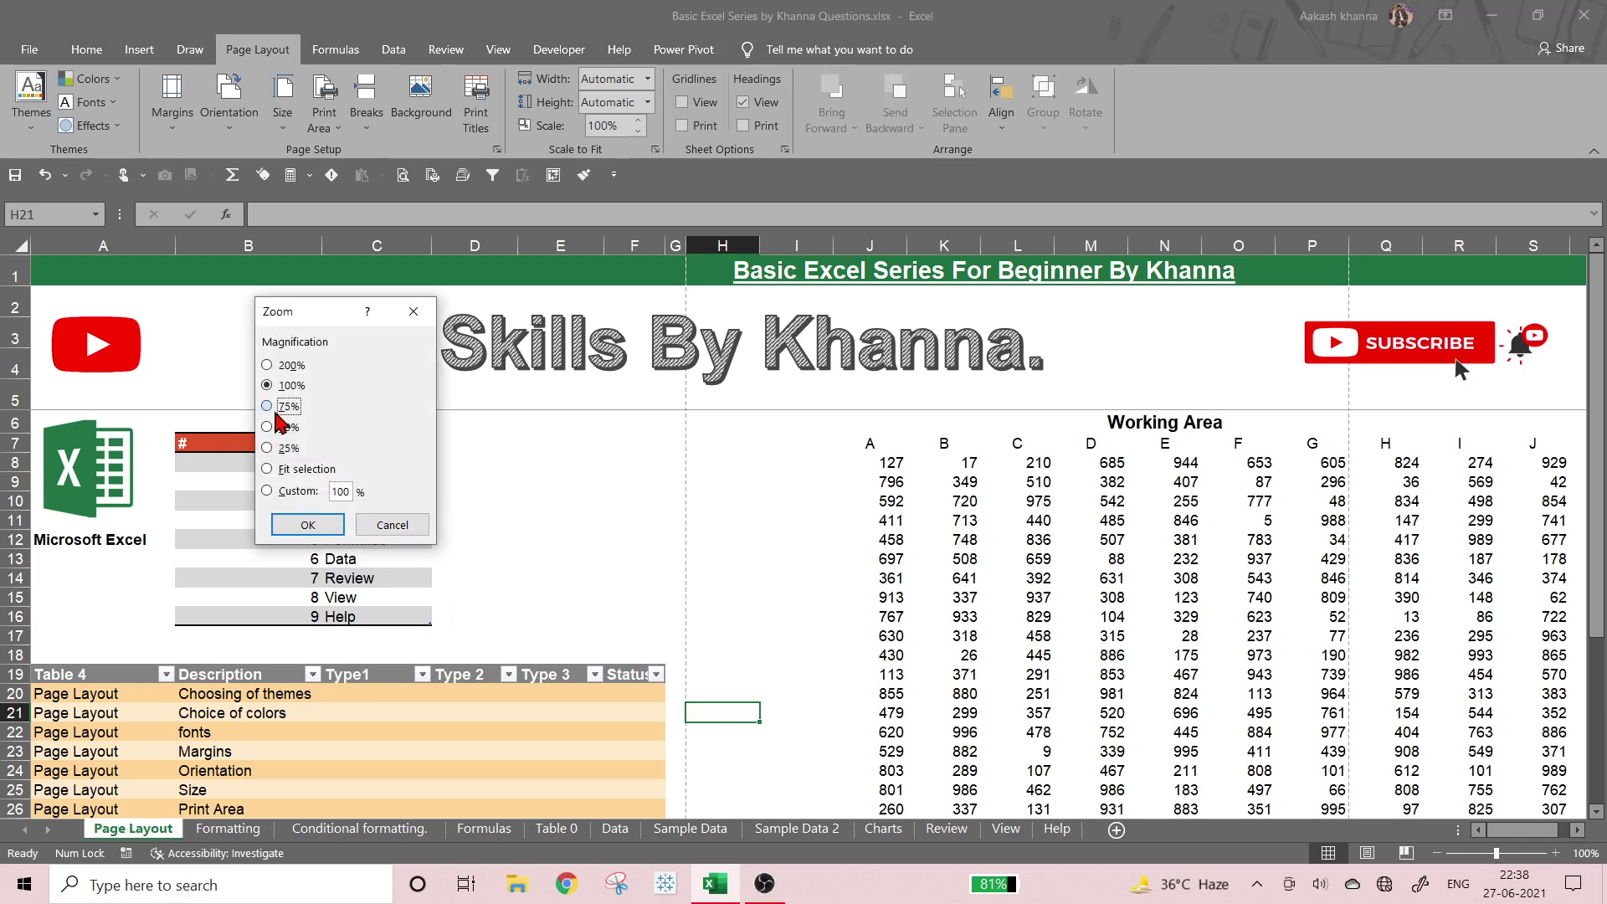
click(308, 525)
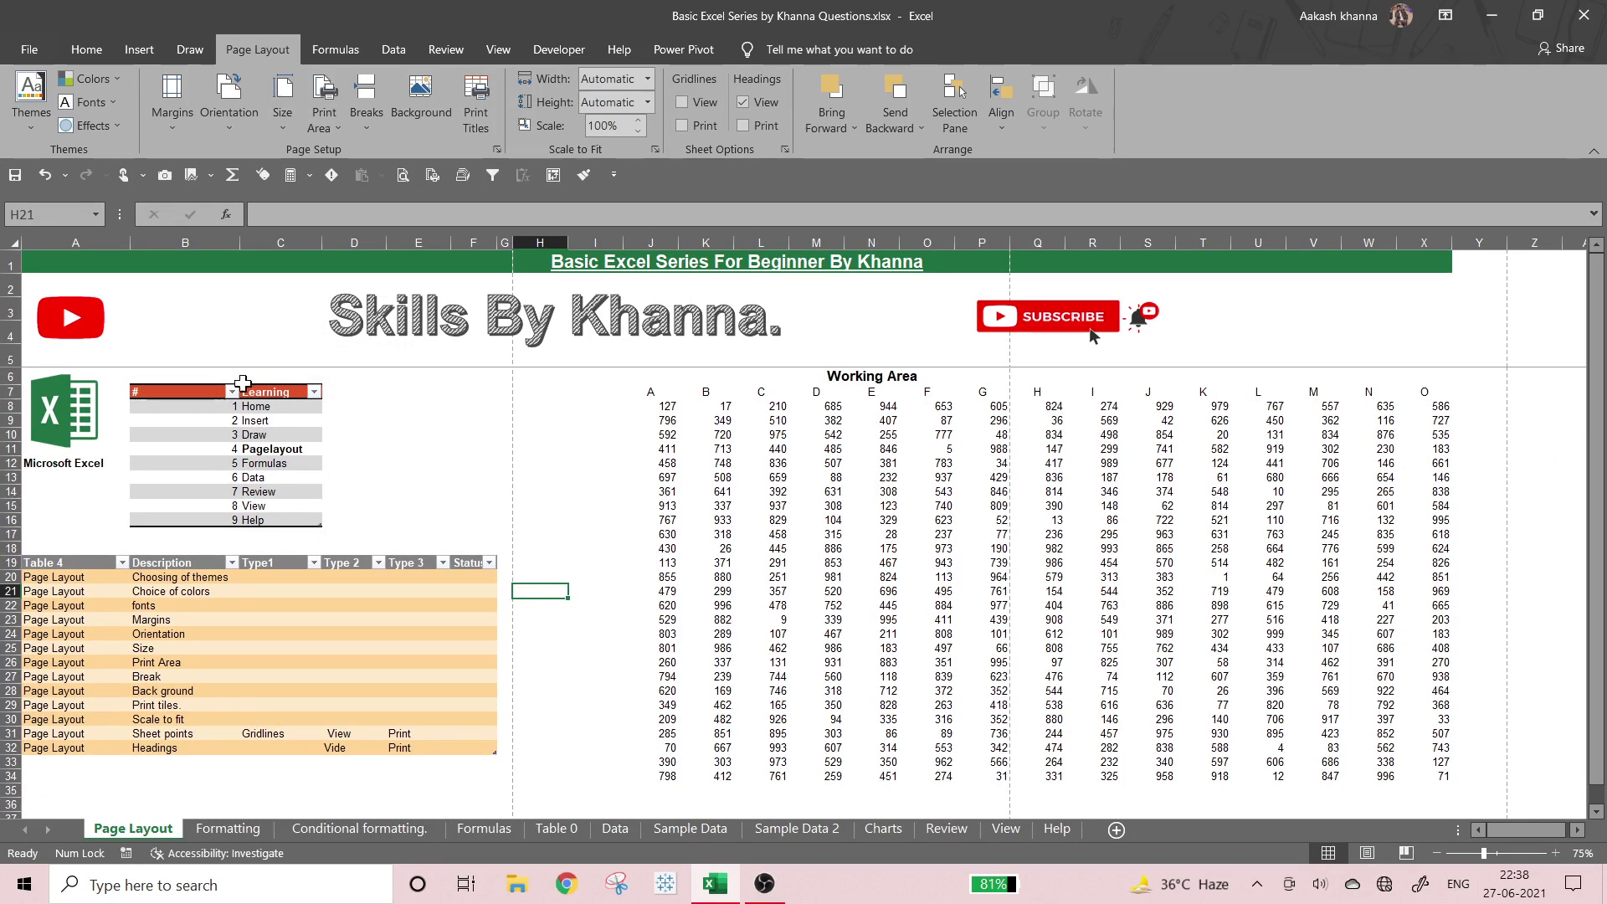
- Cancel the switch to Page Layout view and unfreeze the sheet's panes
click(1367, 852)
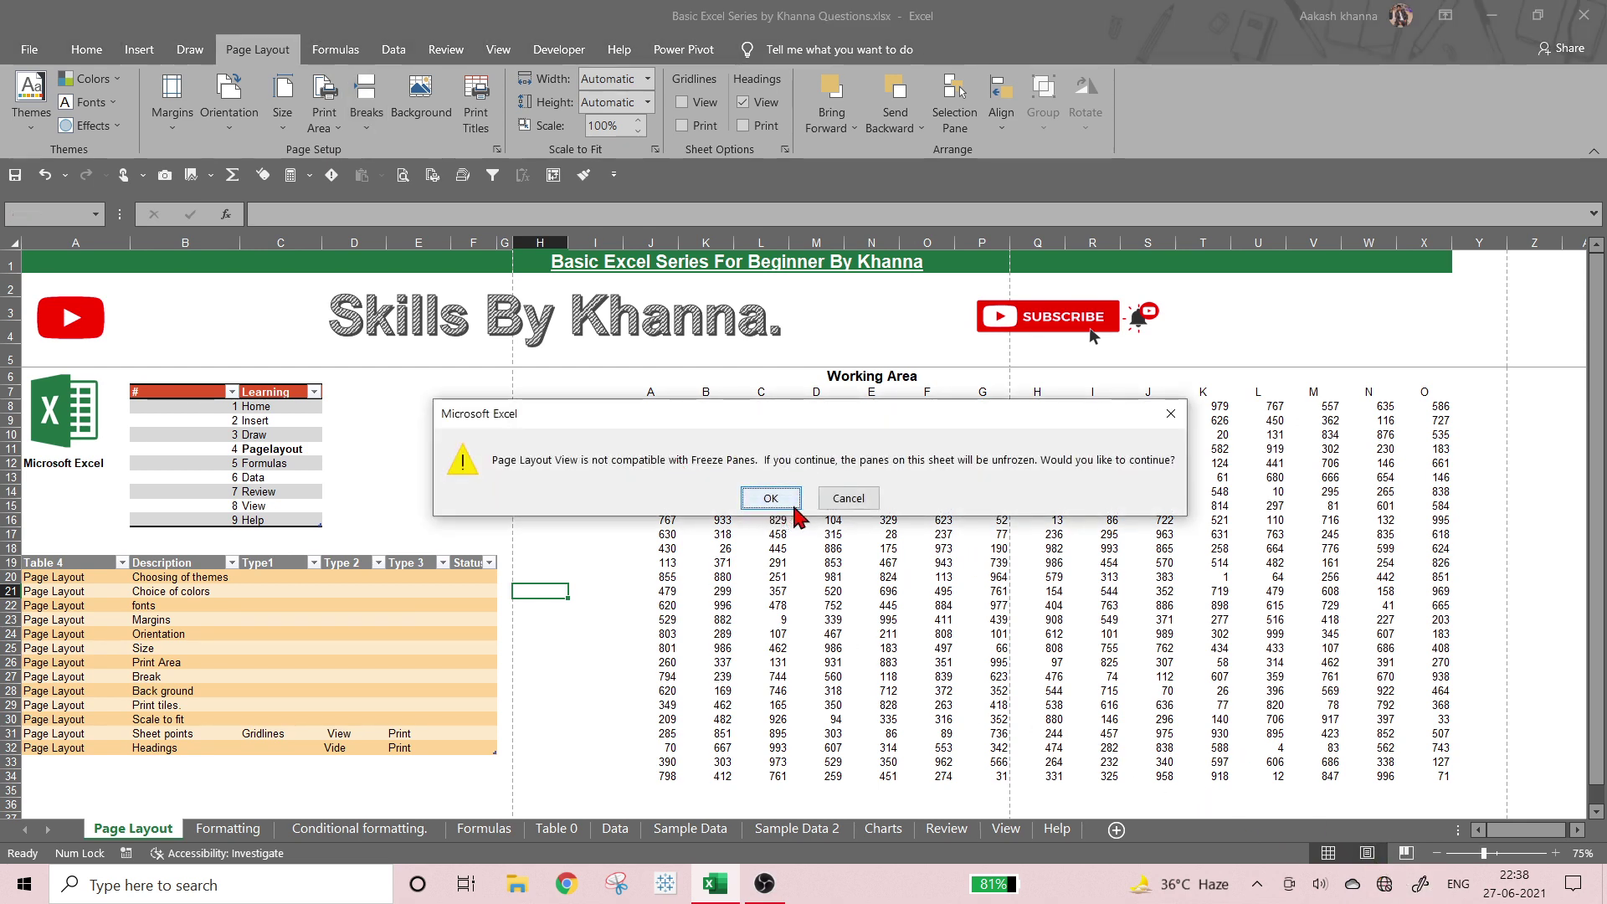
click(852, 500)
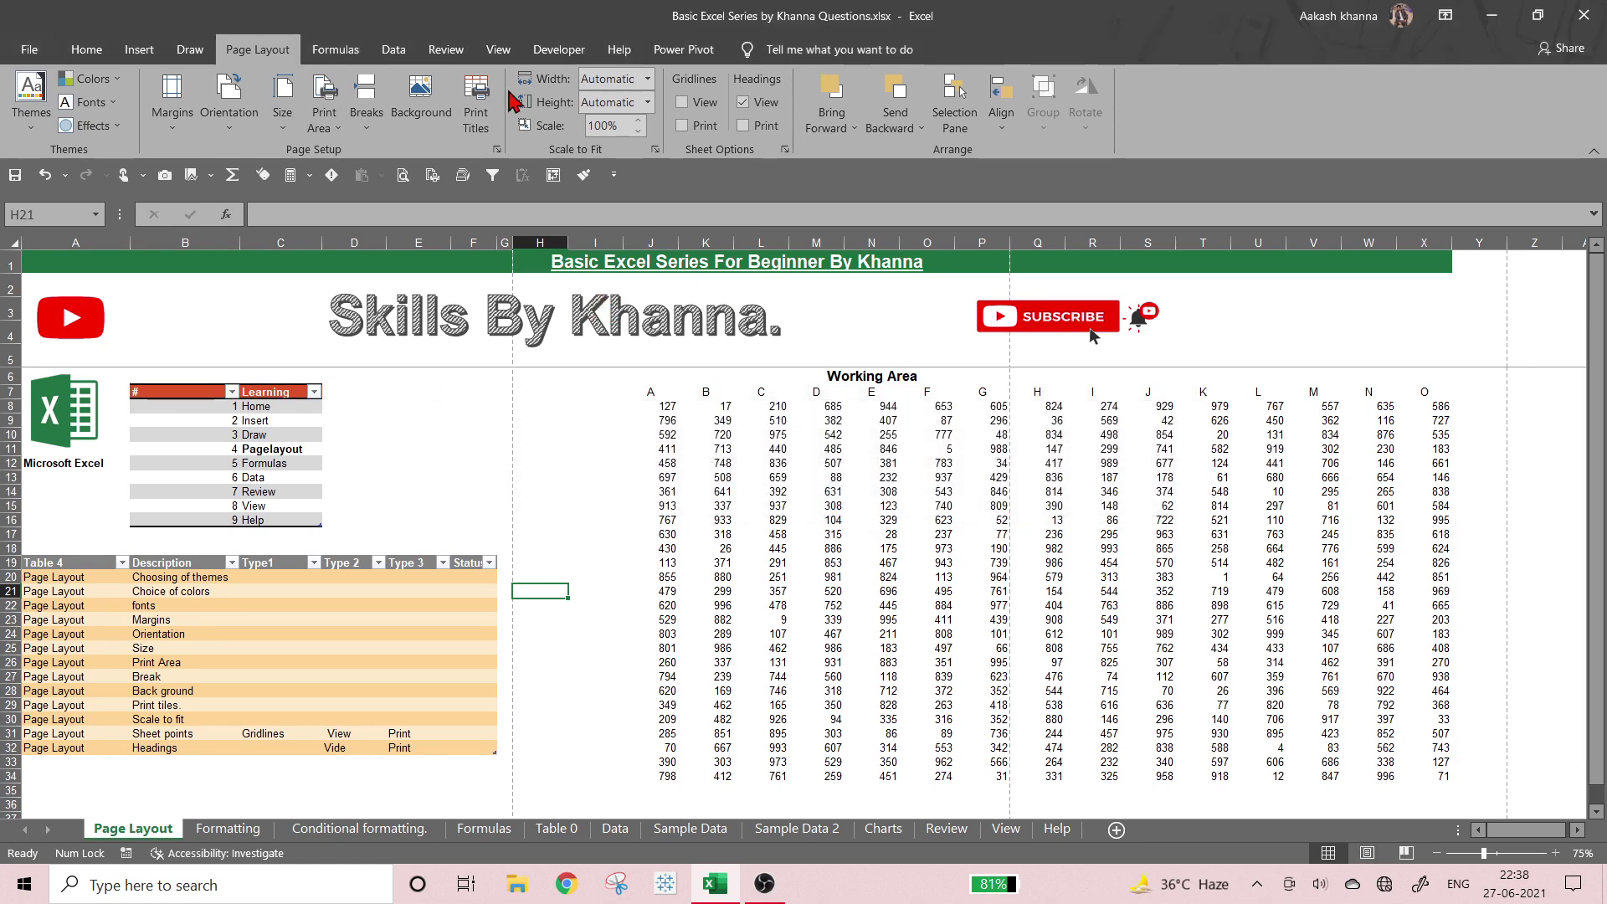
click(499, 50)
click(680, 123)
click(688, 172)
click(243, 52)
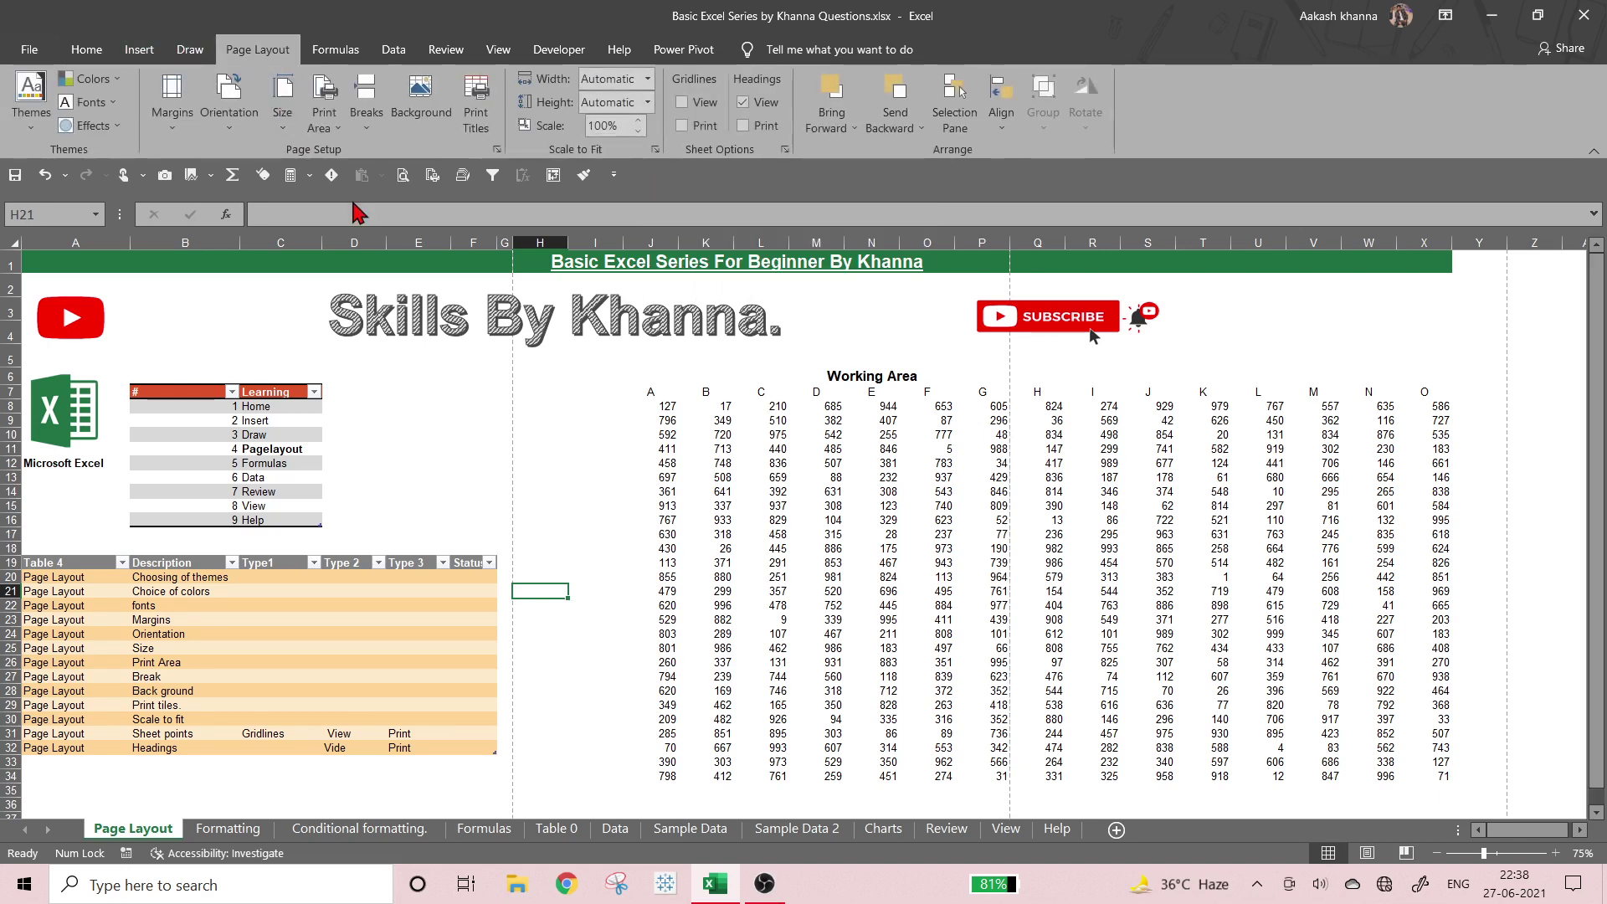
- Try the Normal page margins and change the sheet to Narrow margins
click(164, 132)
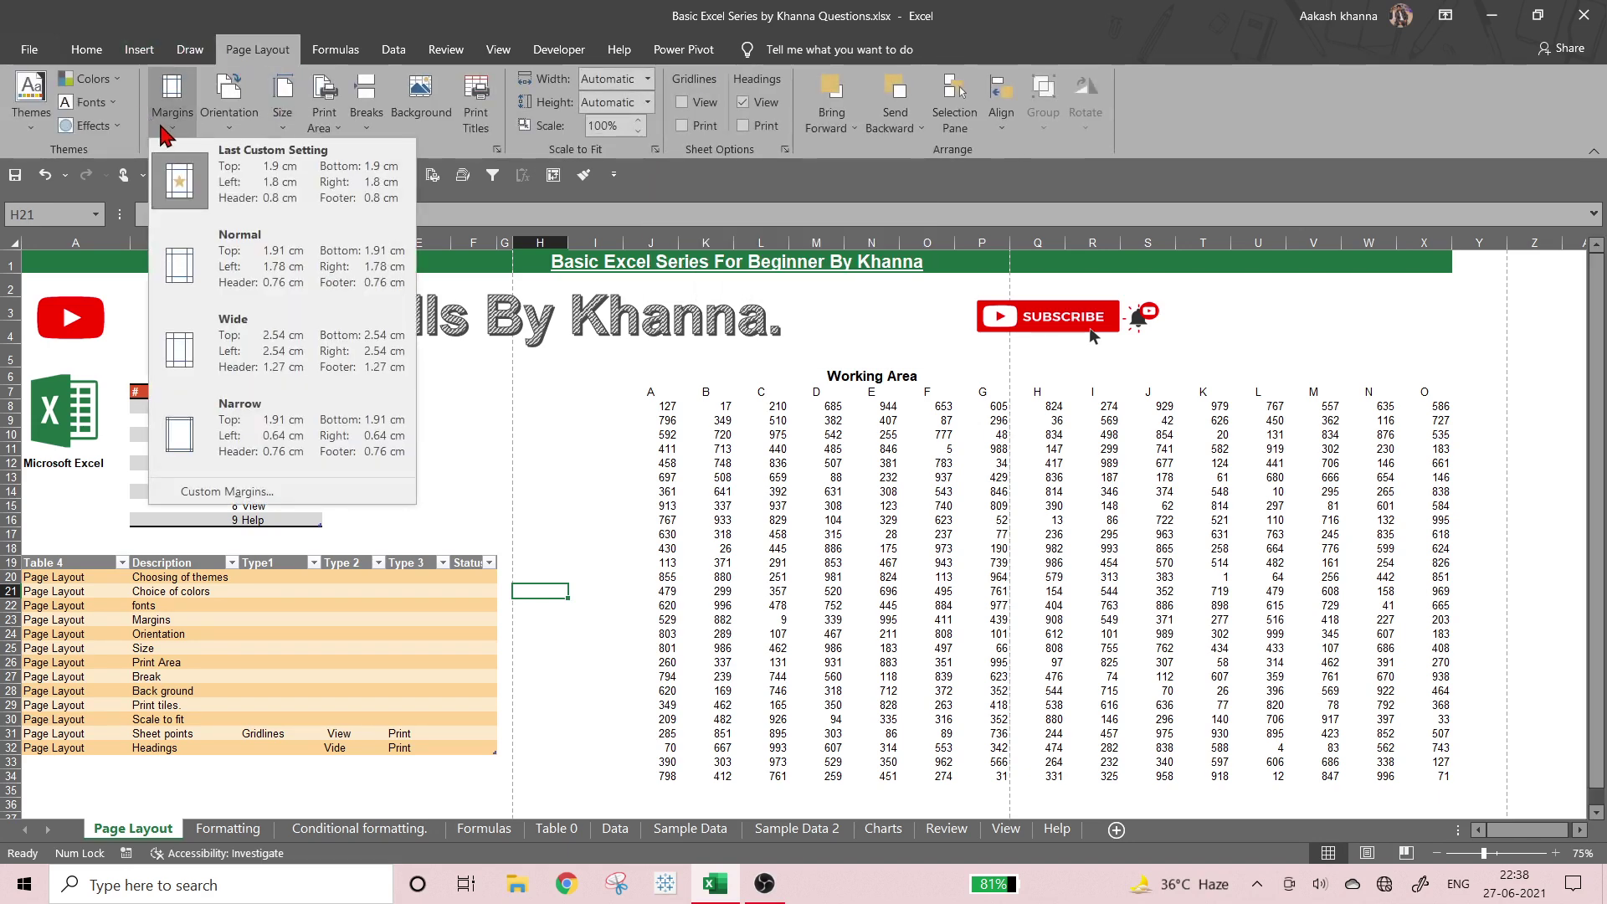
click(194, 277)
click(171, 100)
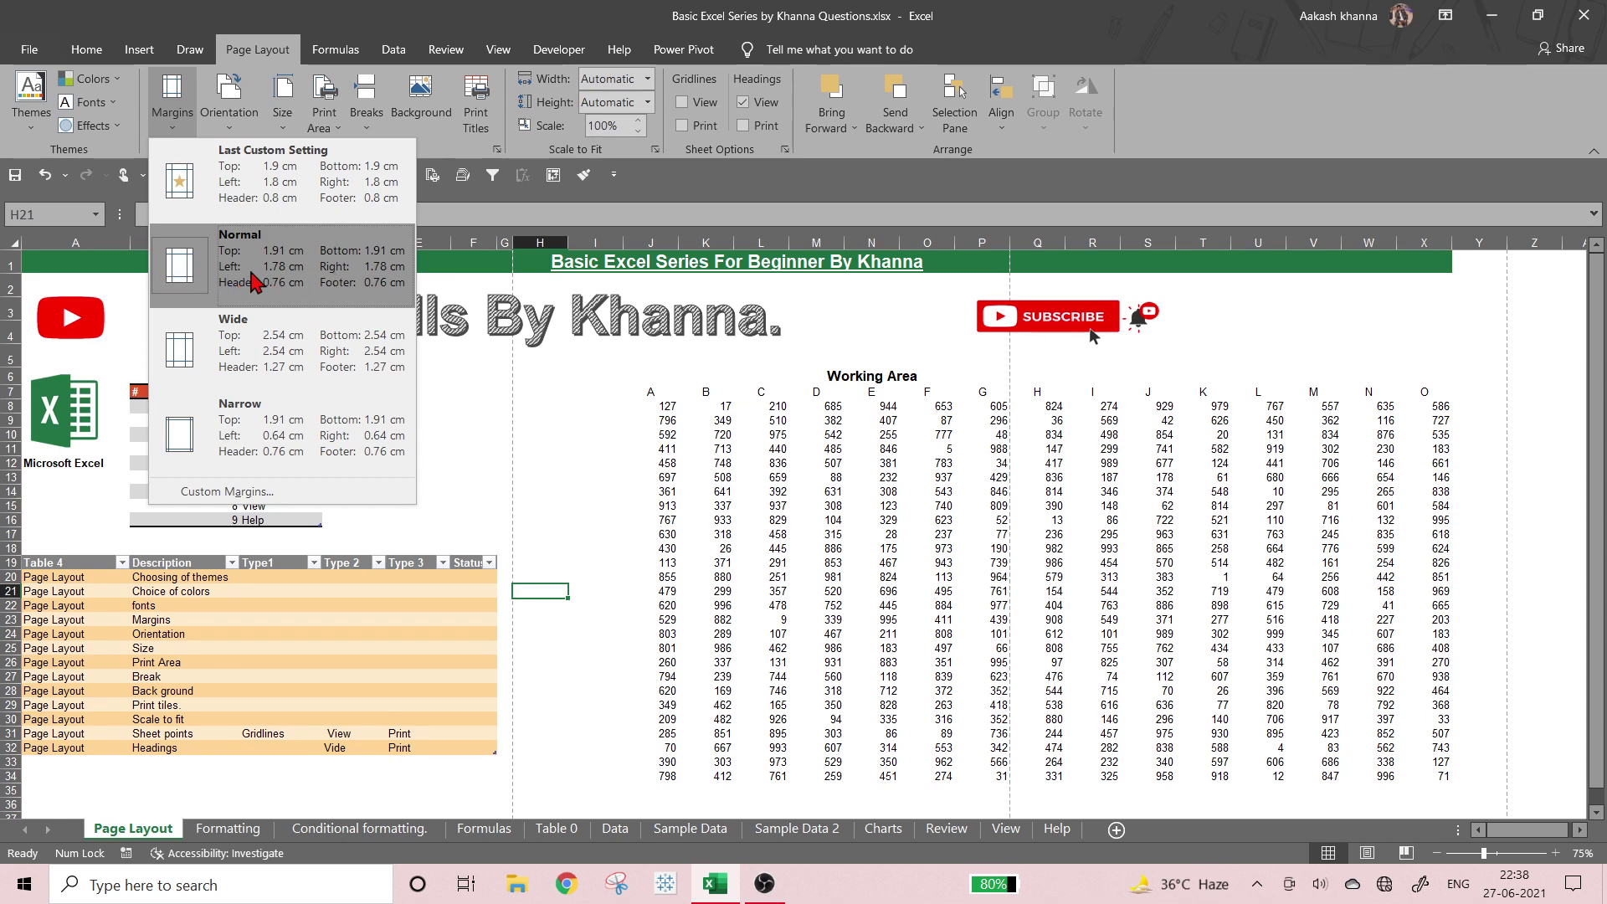
click(293, 436)
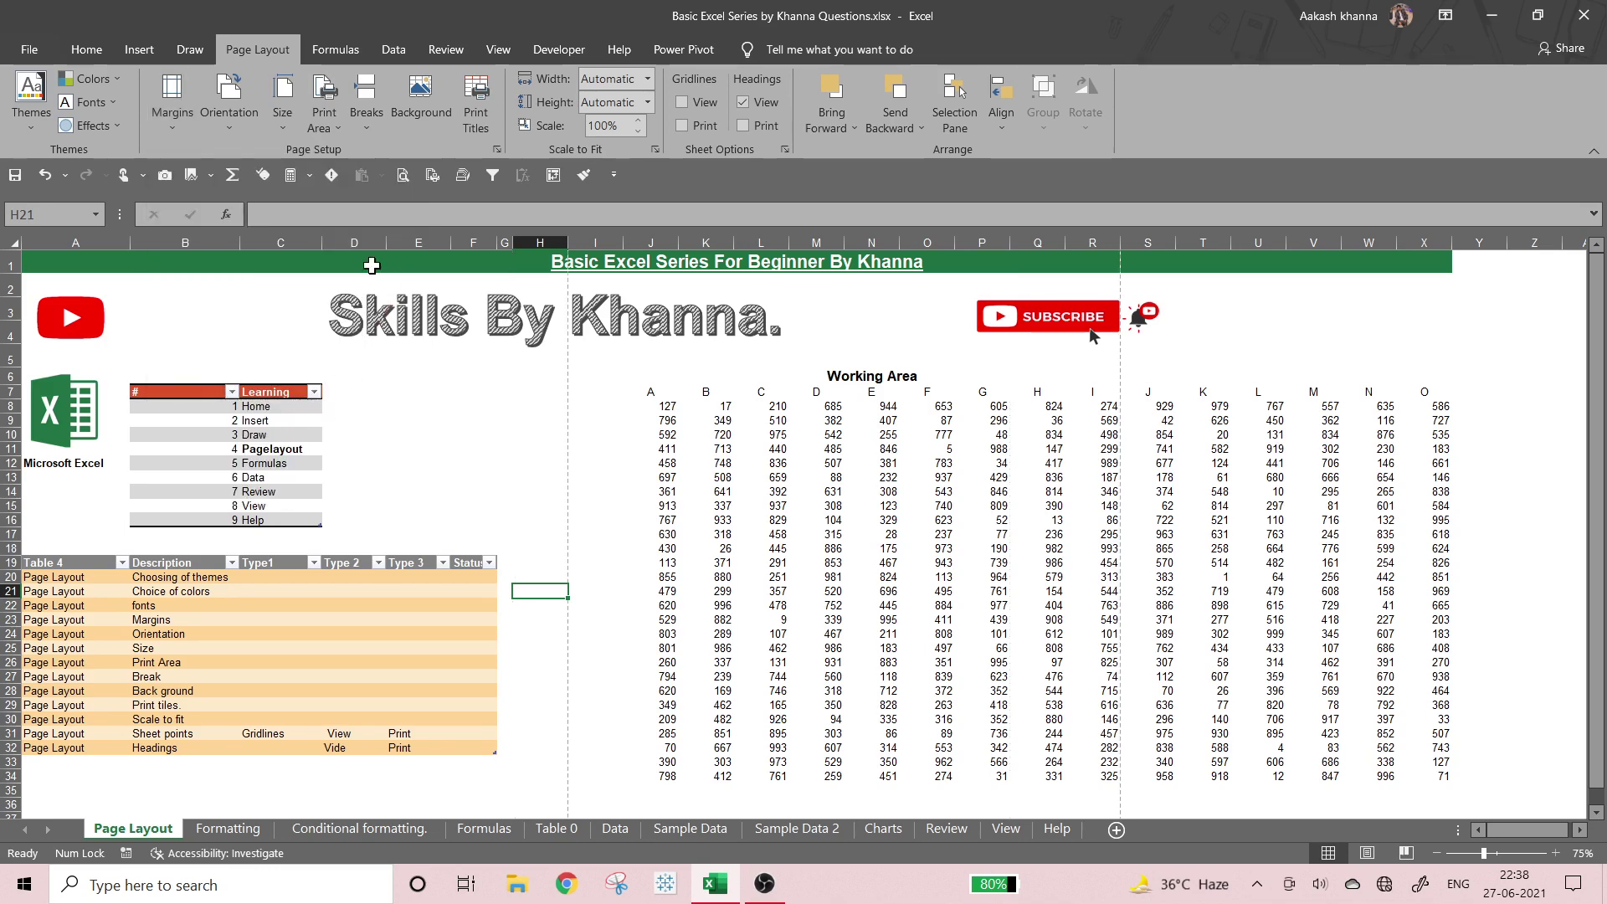
- Examine the sheet with narrow margins in the print preview and return to the worksheet
key(ctrl+p)
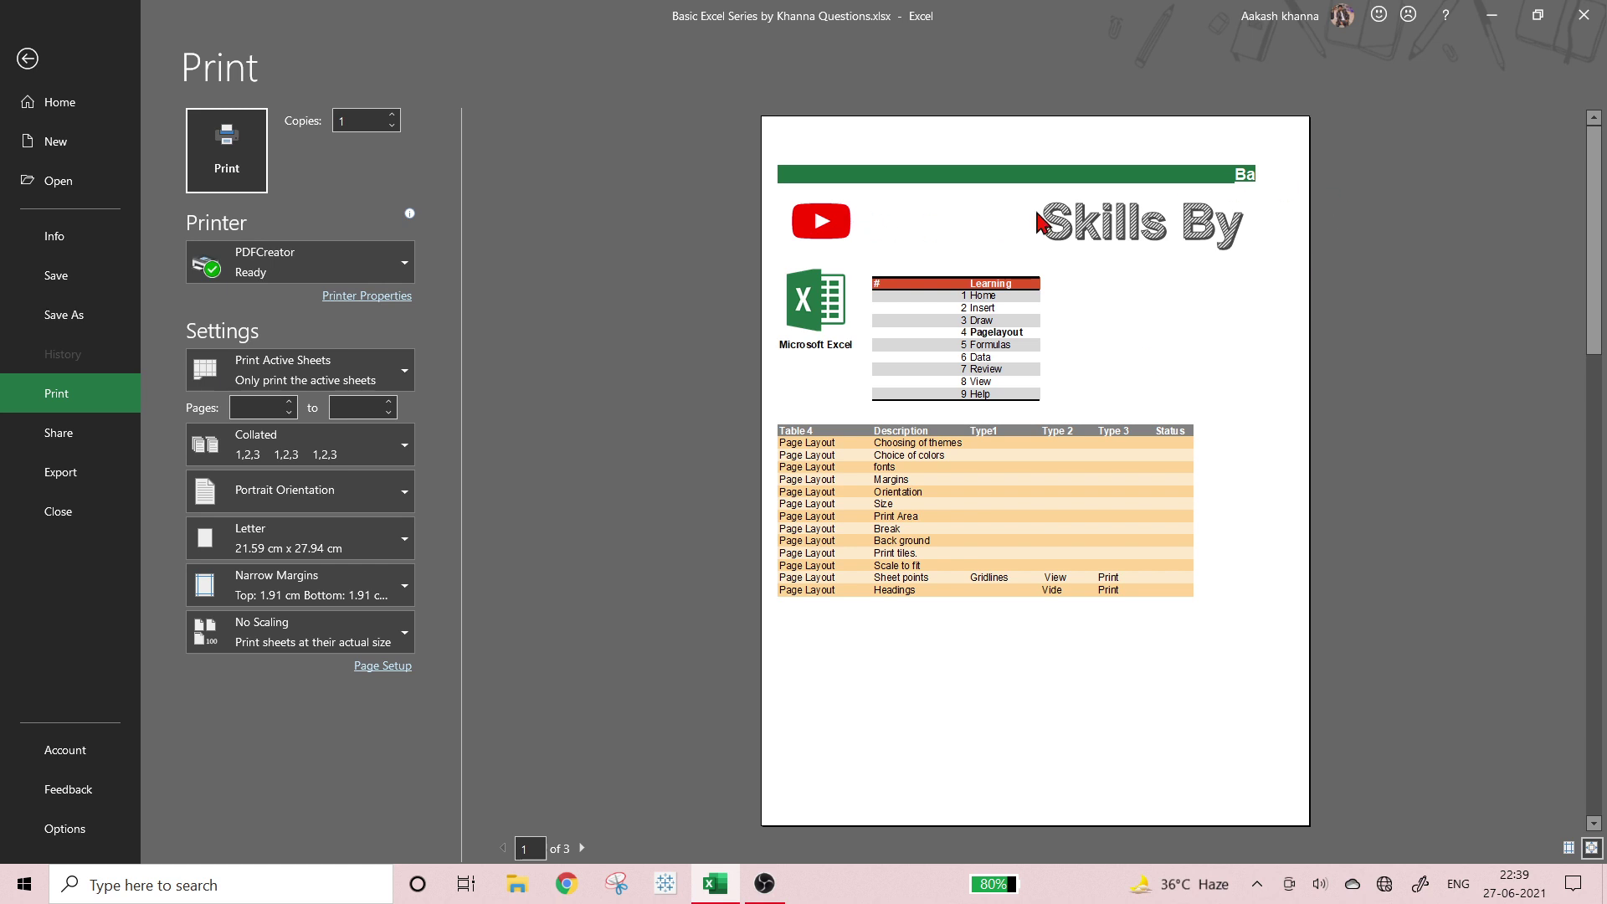
click(1281, 310)
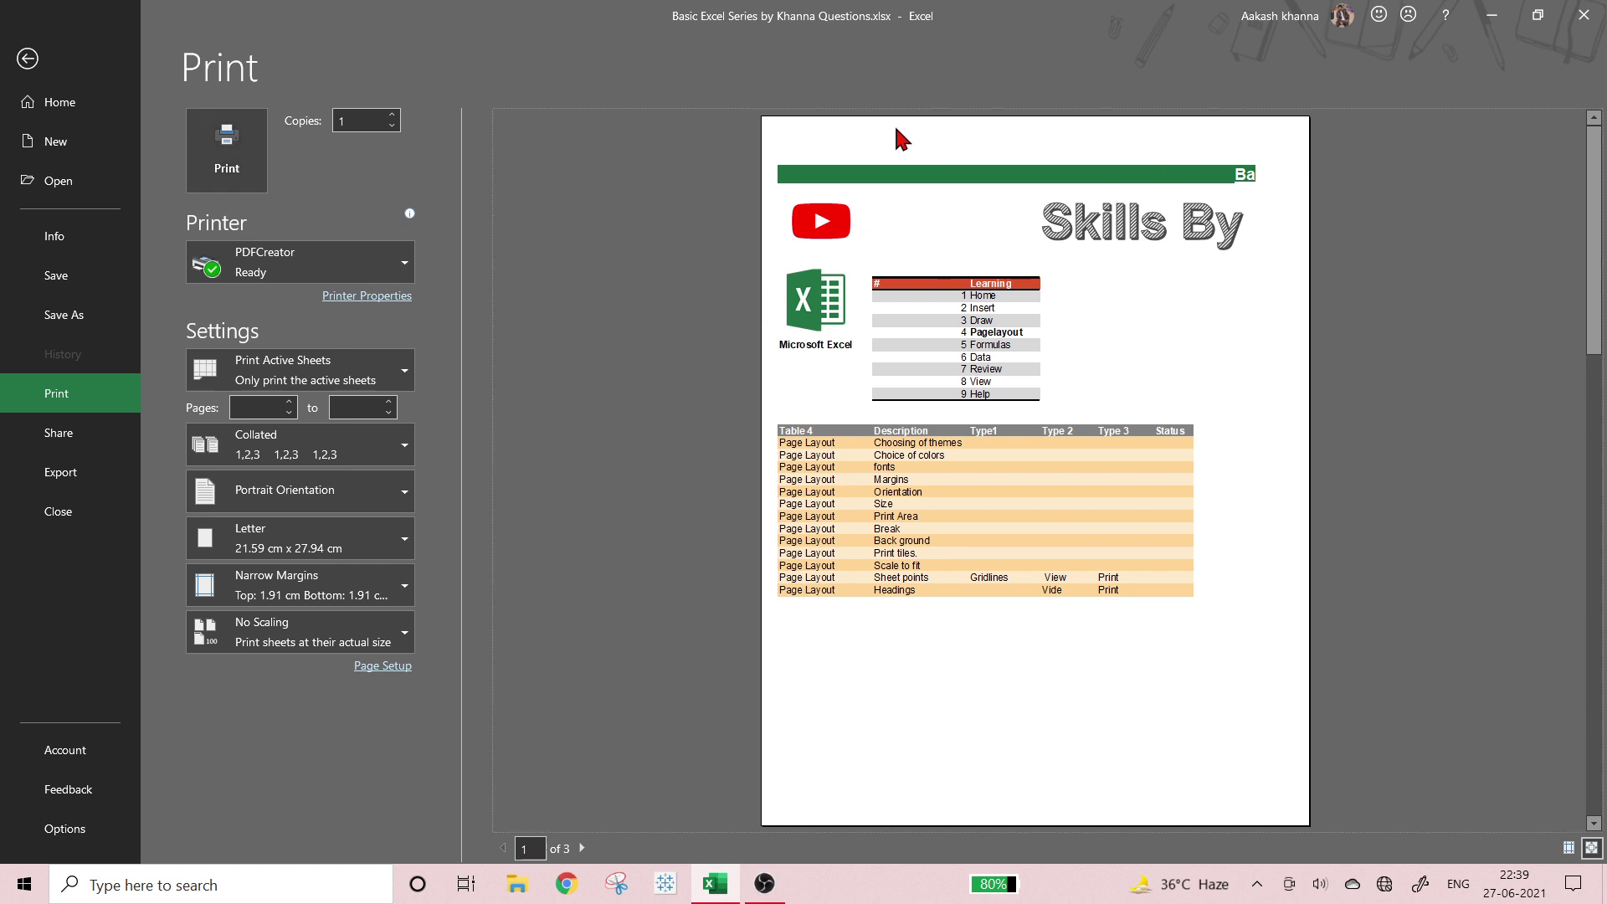
click(27, 59)
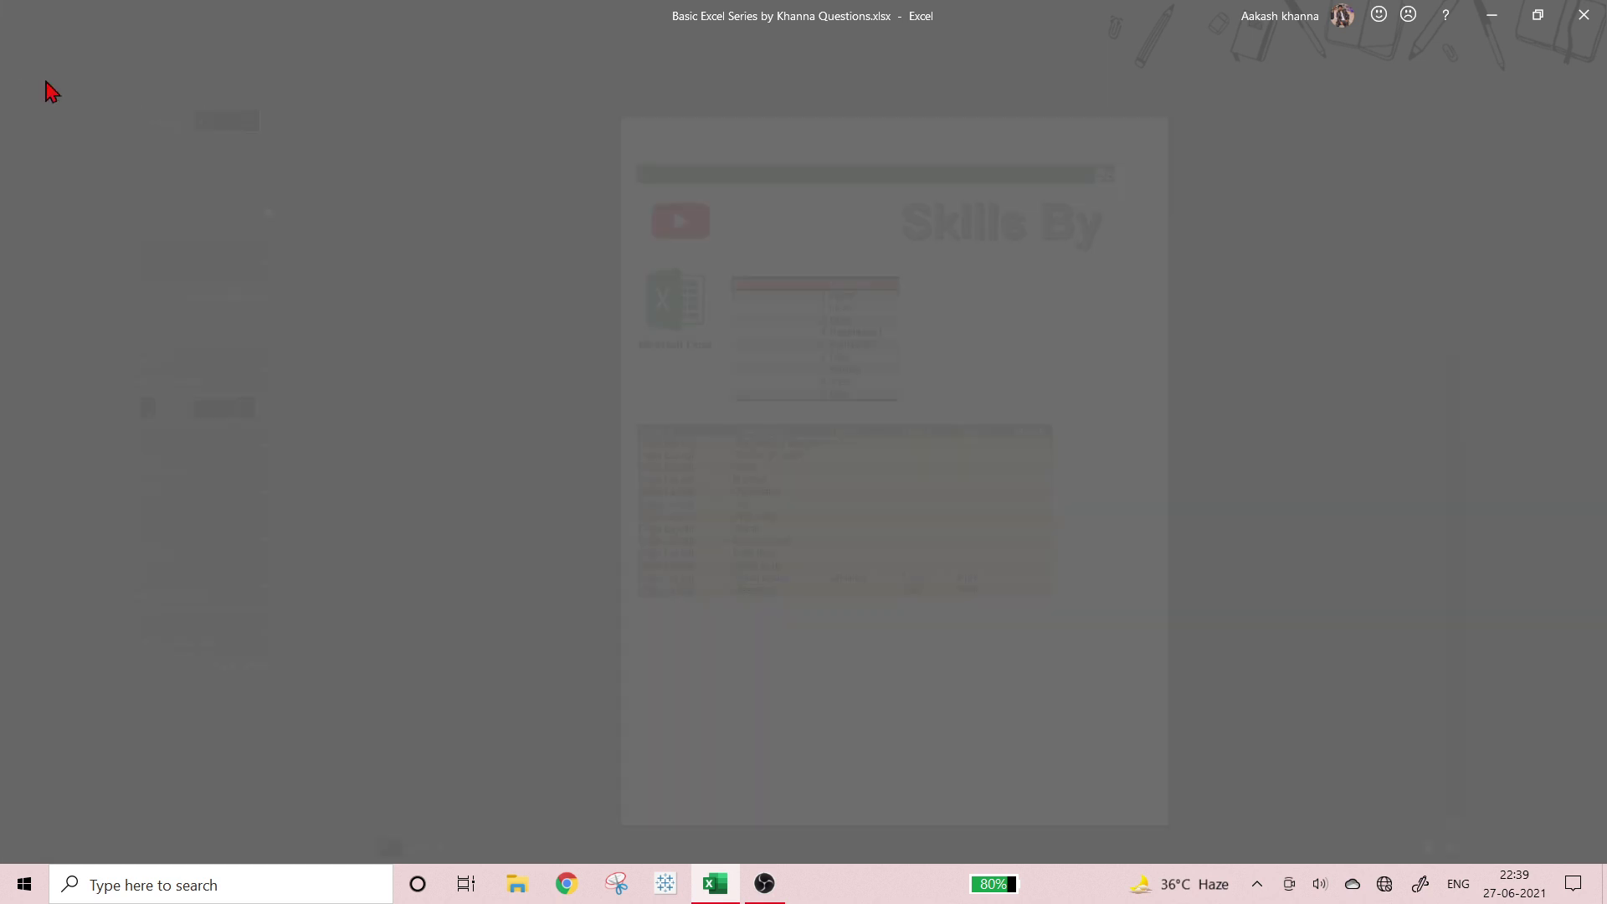
- Apply the Normal page margins and check the sheet in the print preview
click(195, 119)
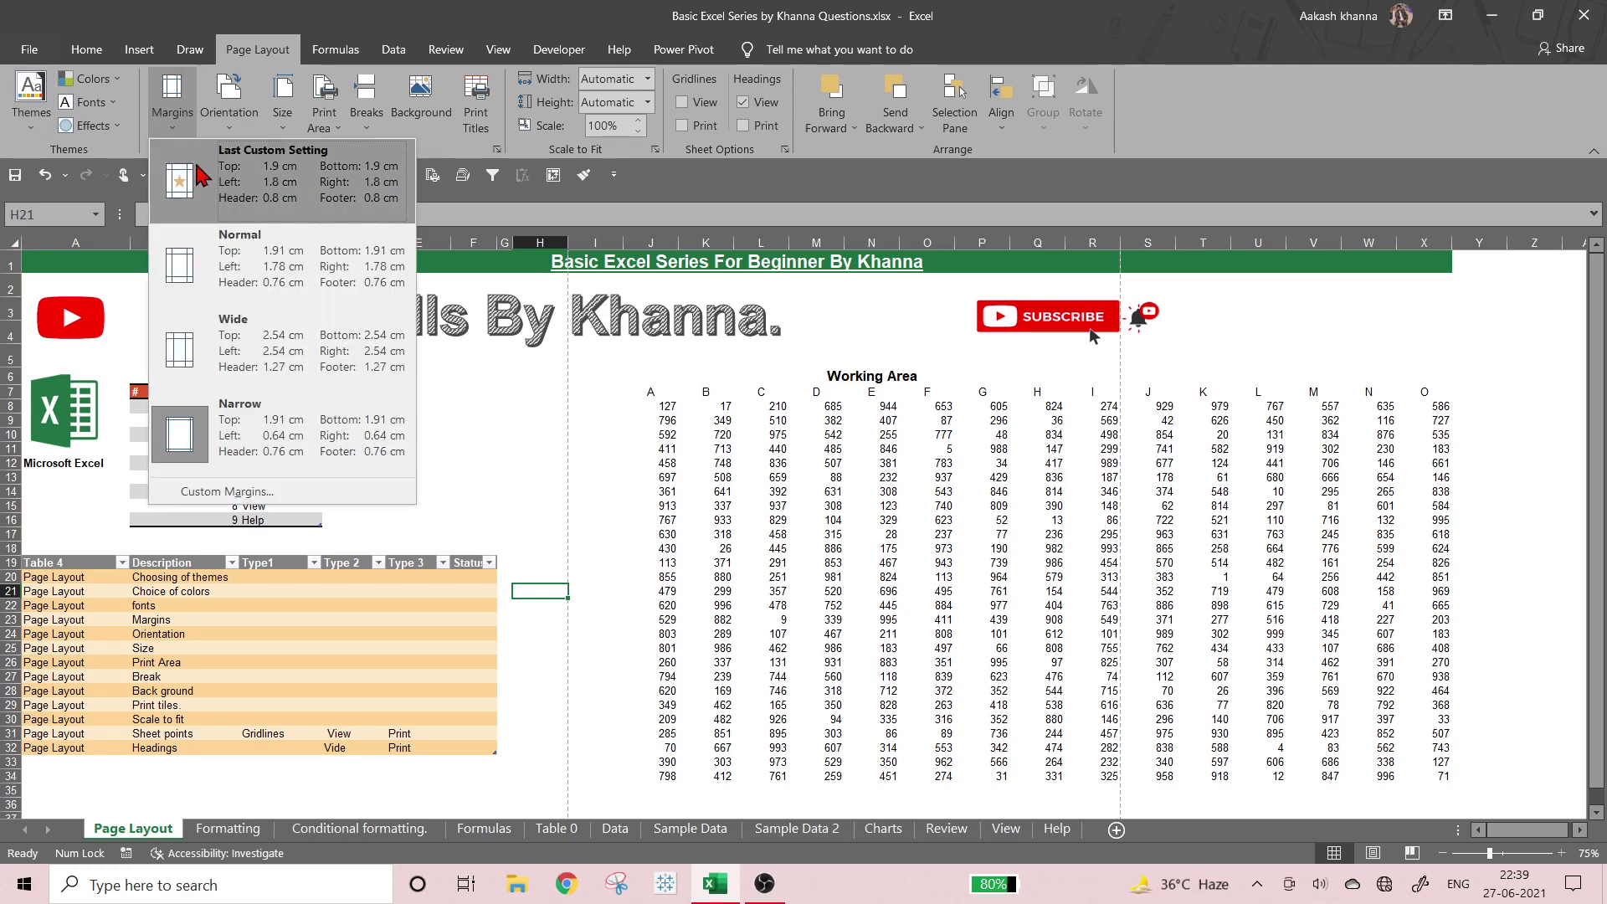
click(206, 286)
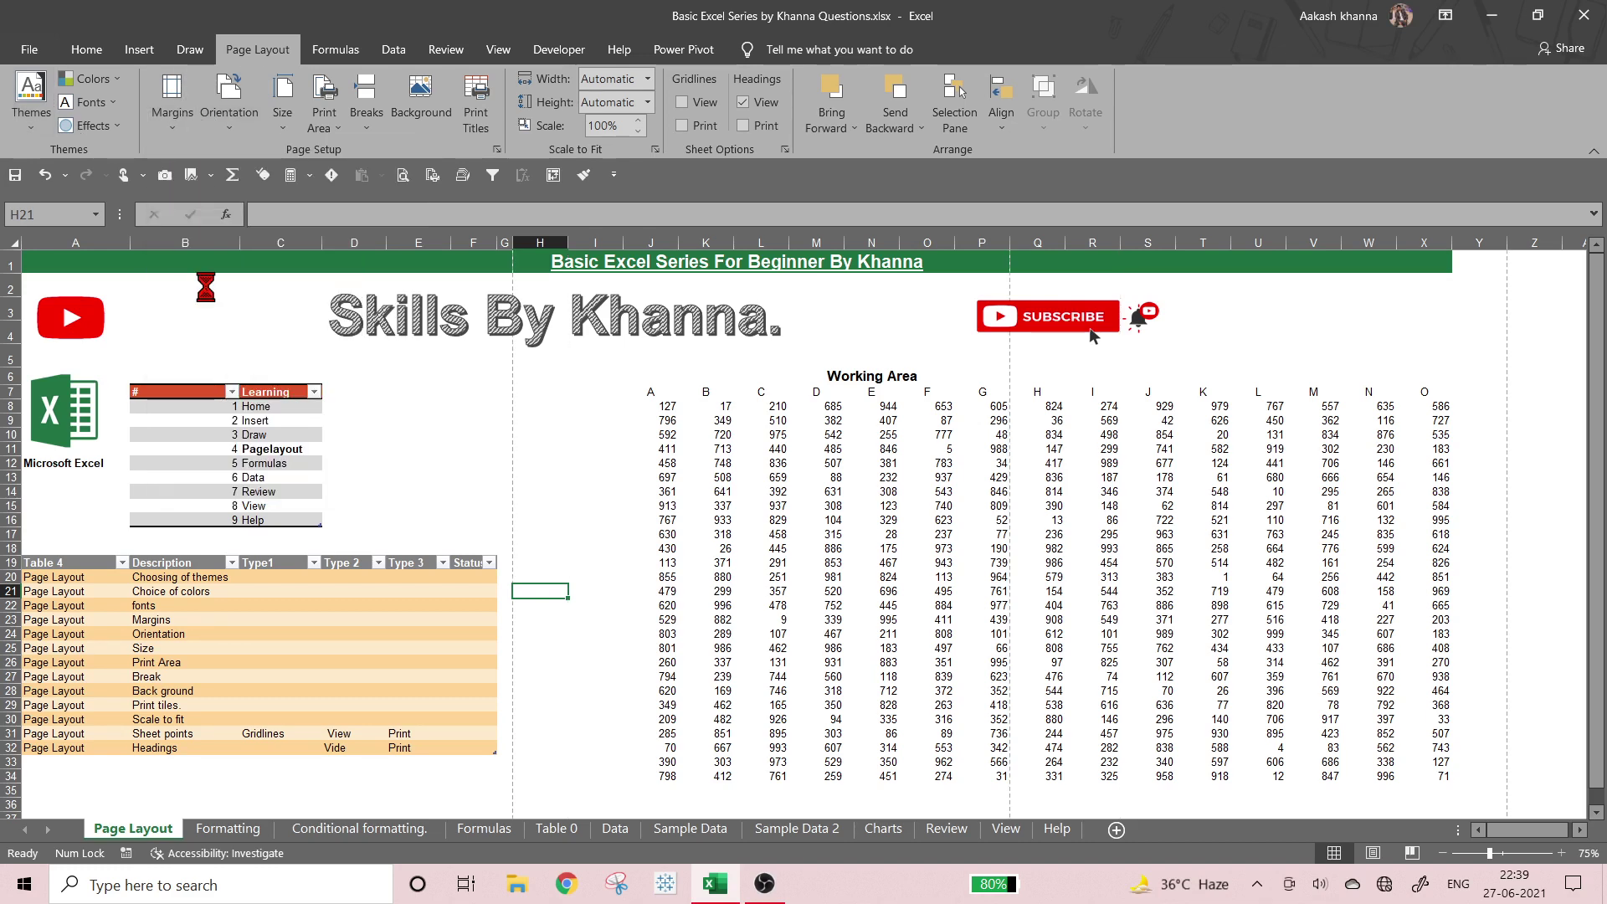
key(ctrl+p)
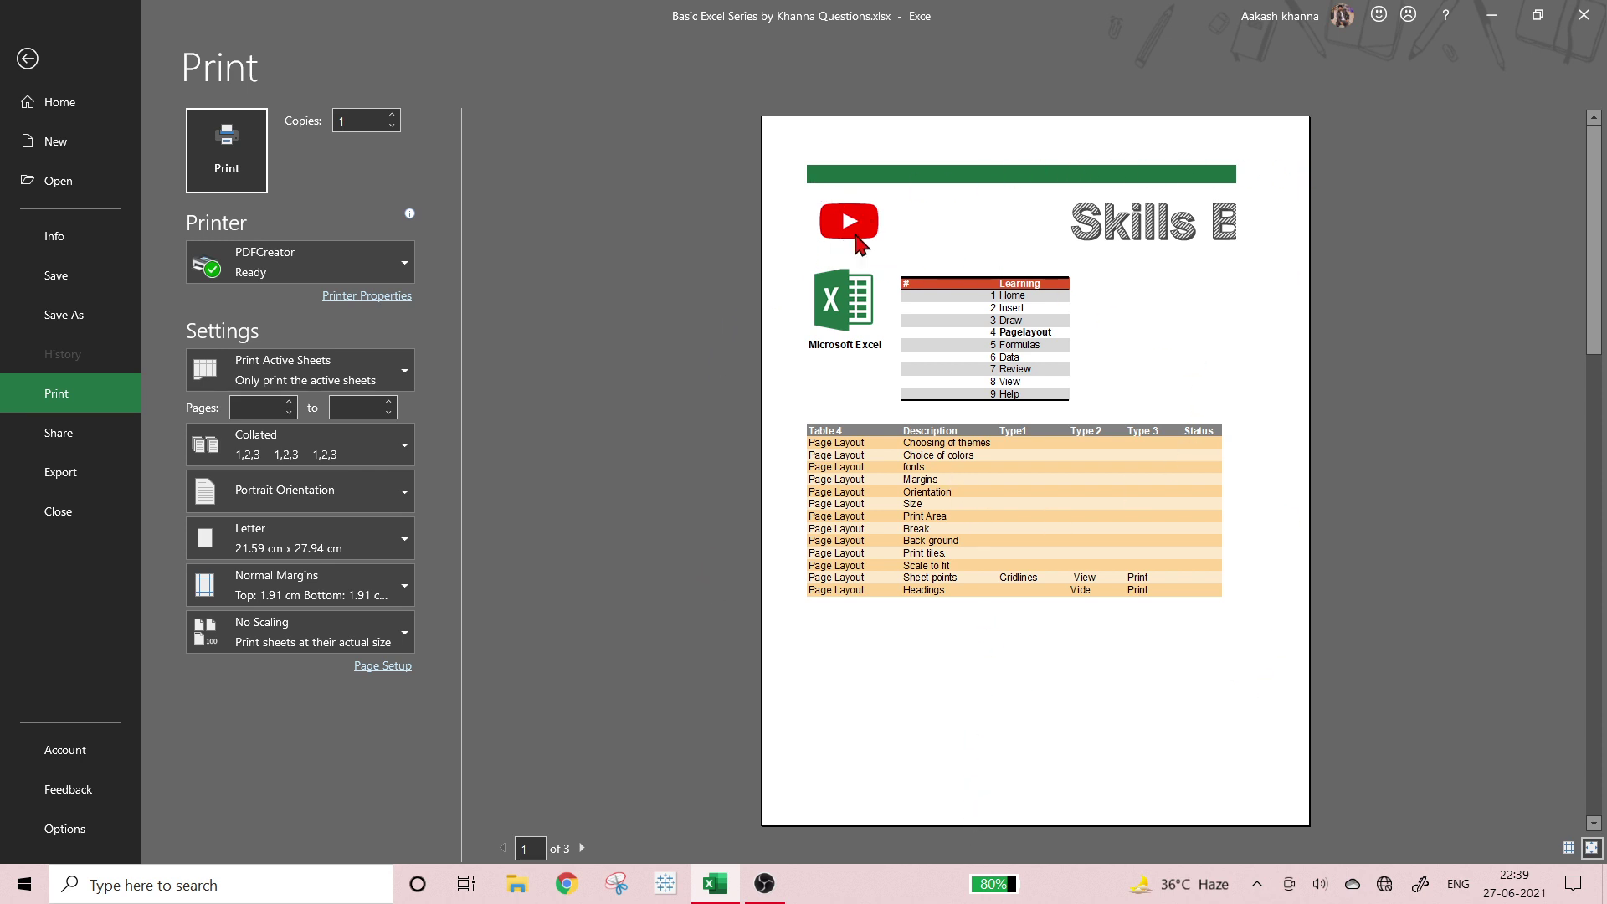
click(22, 70)
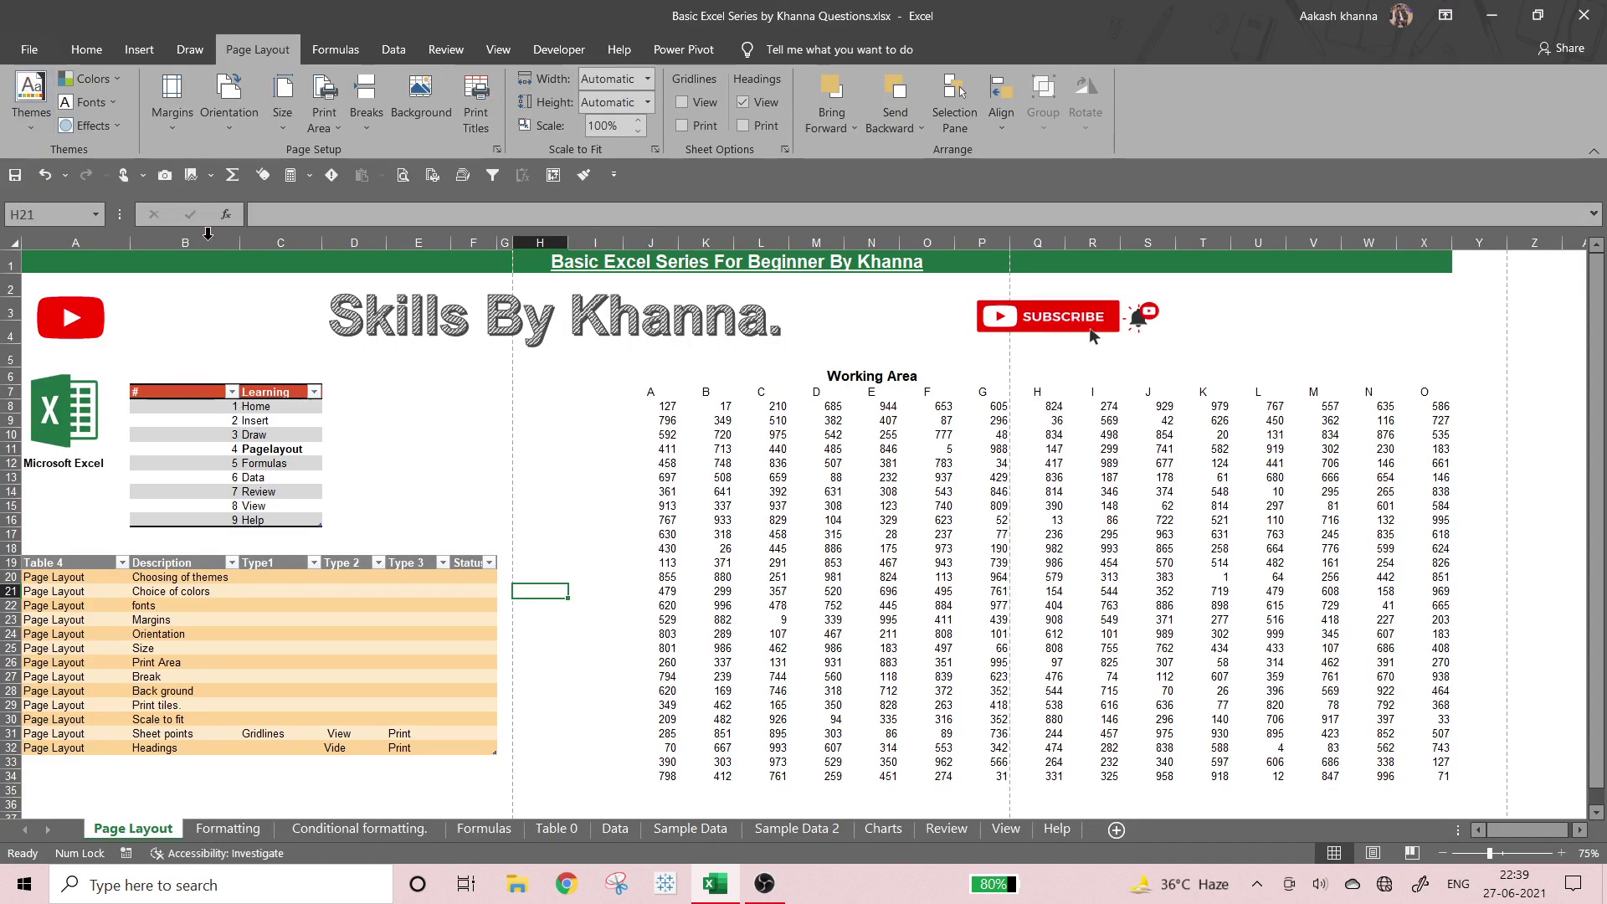
- Open the custom margin settings and set the left page margin to 0.5
click(172, 122)
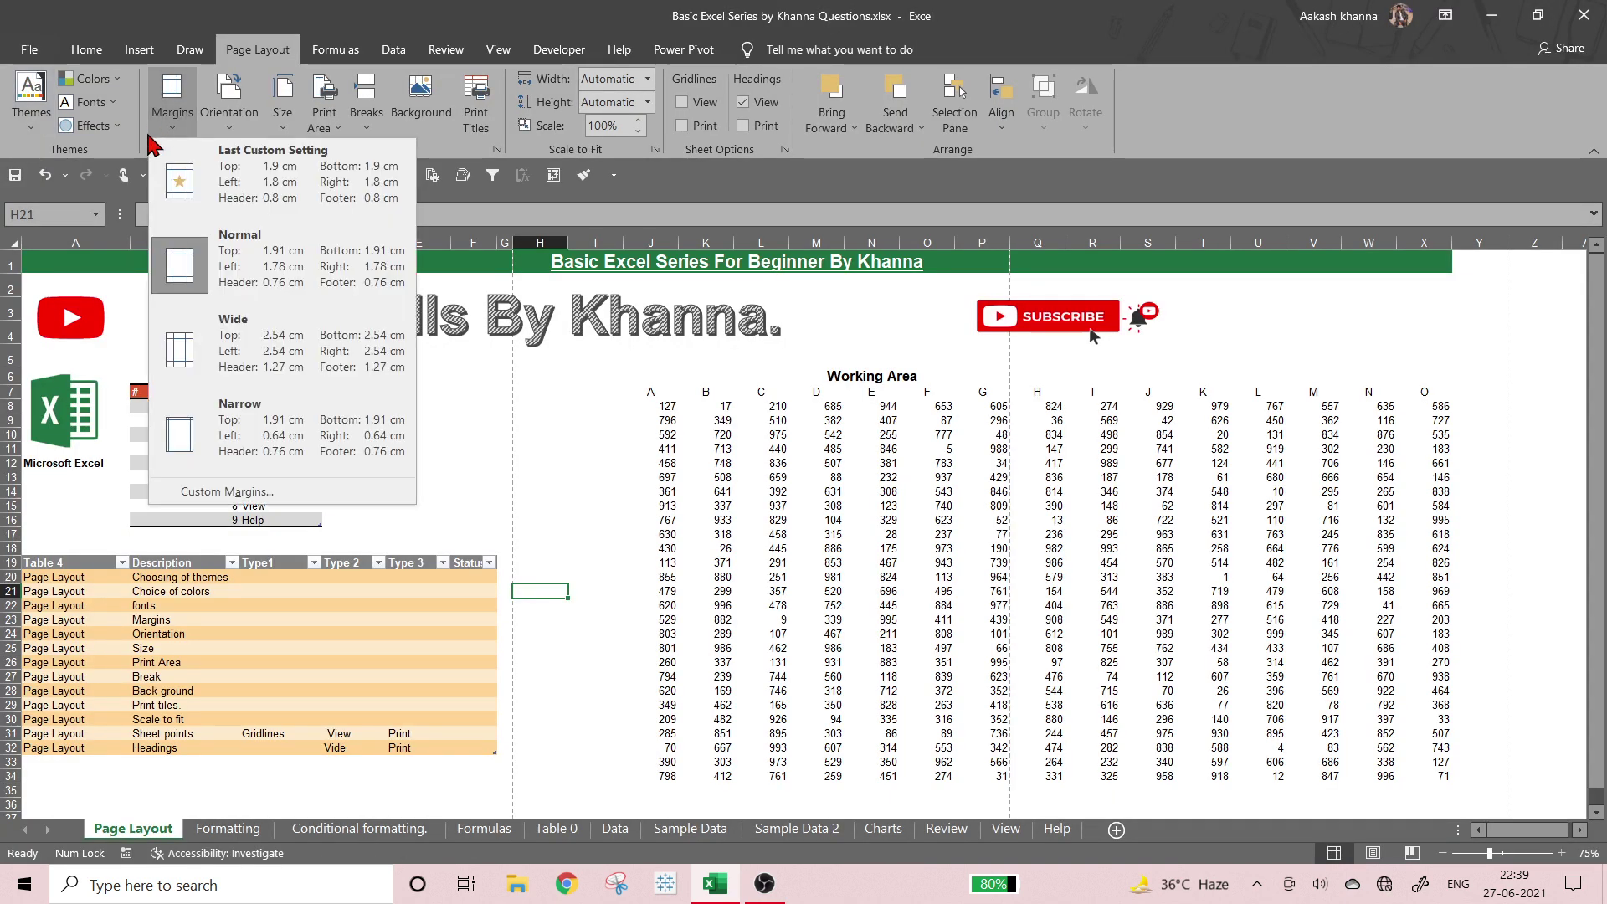
click(201, 493)
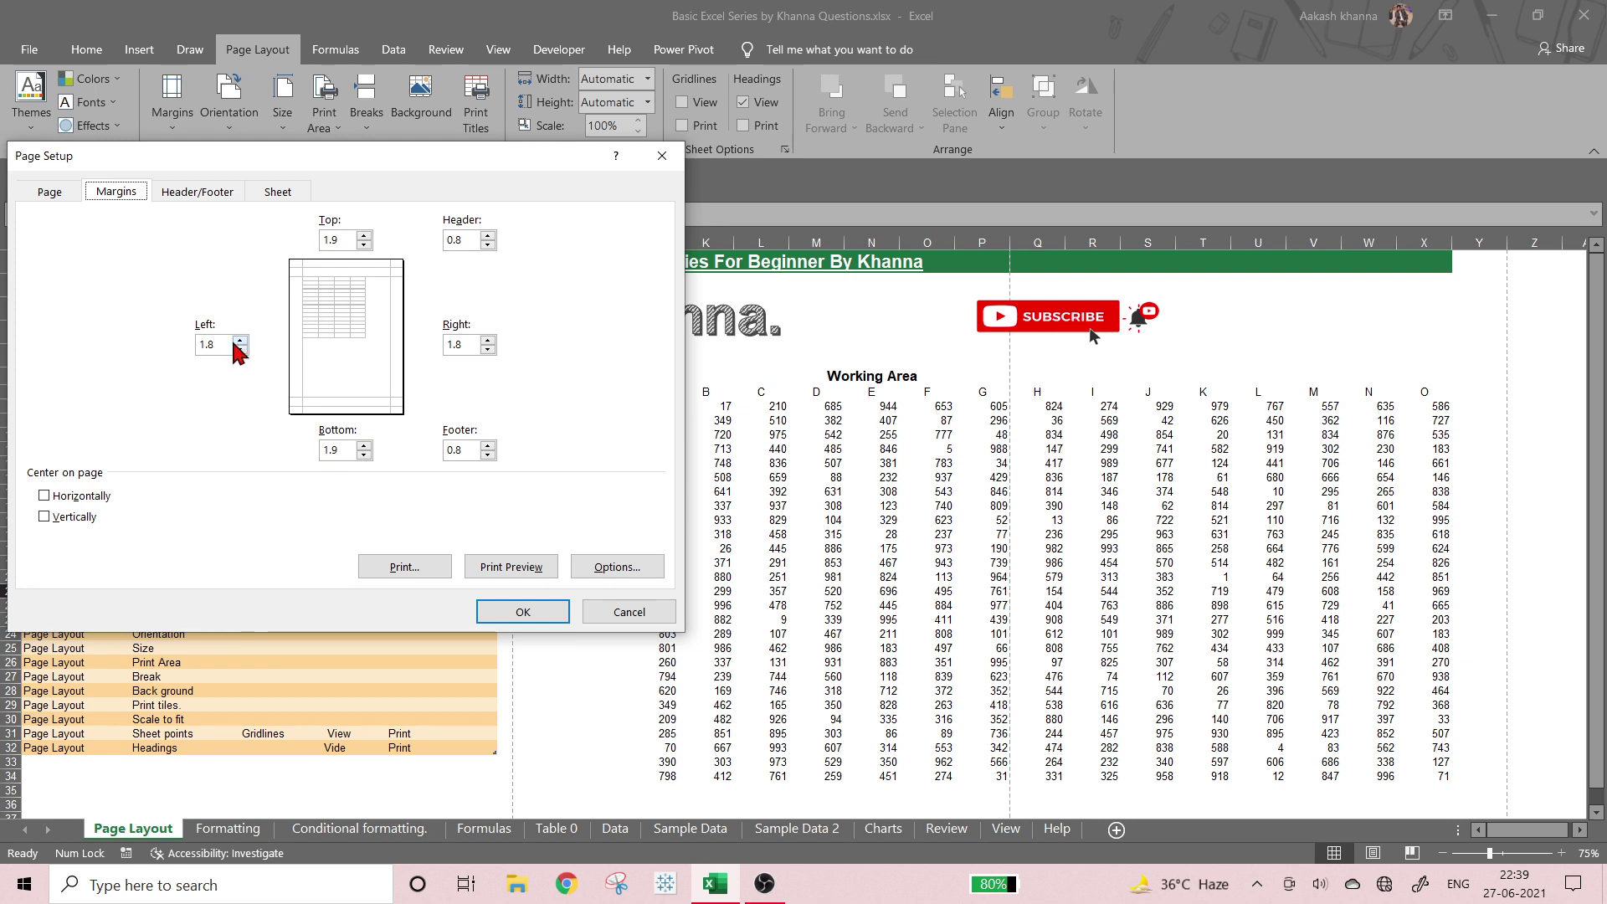
click(240, 349)
click(241, 349)
click(240, 340)
click(240, 340)
click(240, 340)
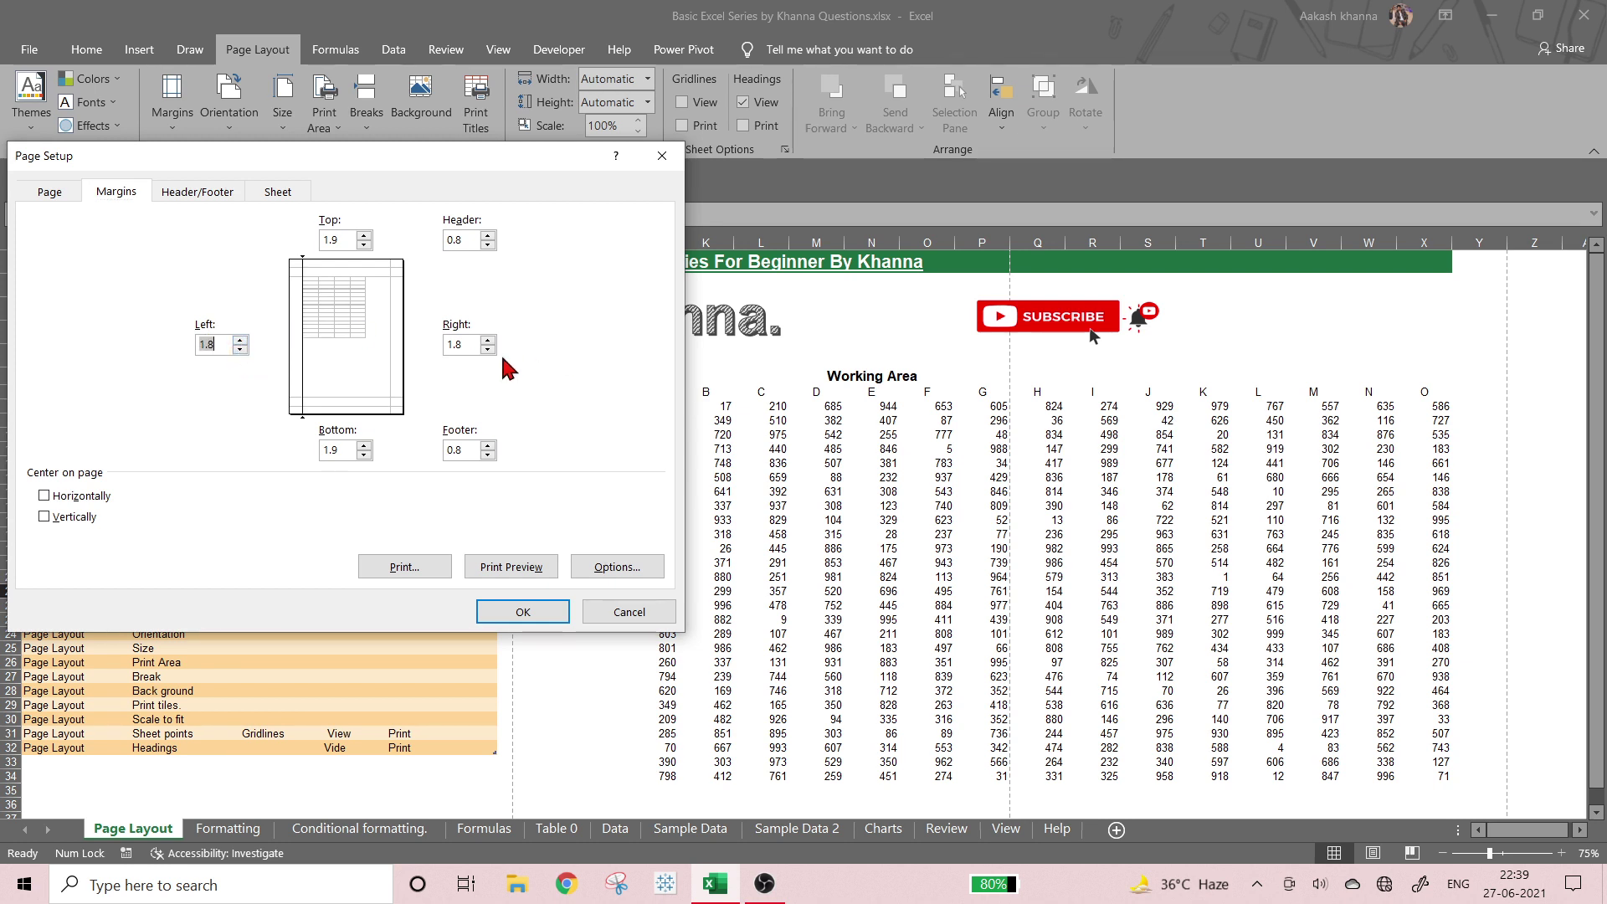
click(239, 350)
click(241, 339)
click(241, 339)
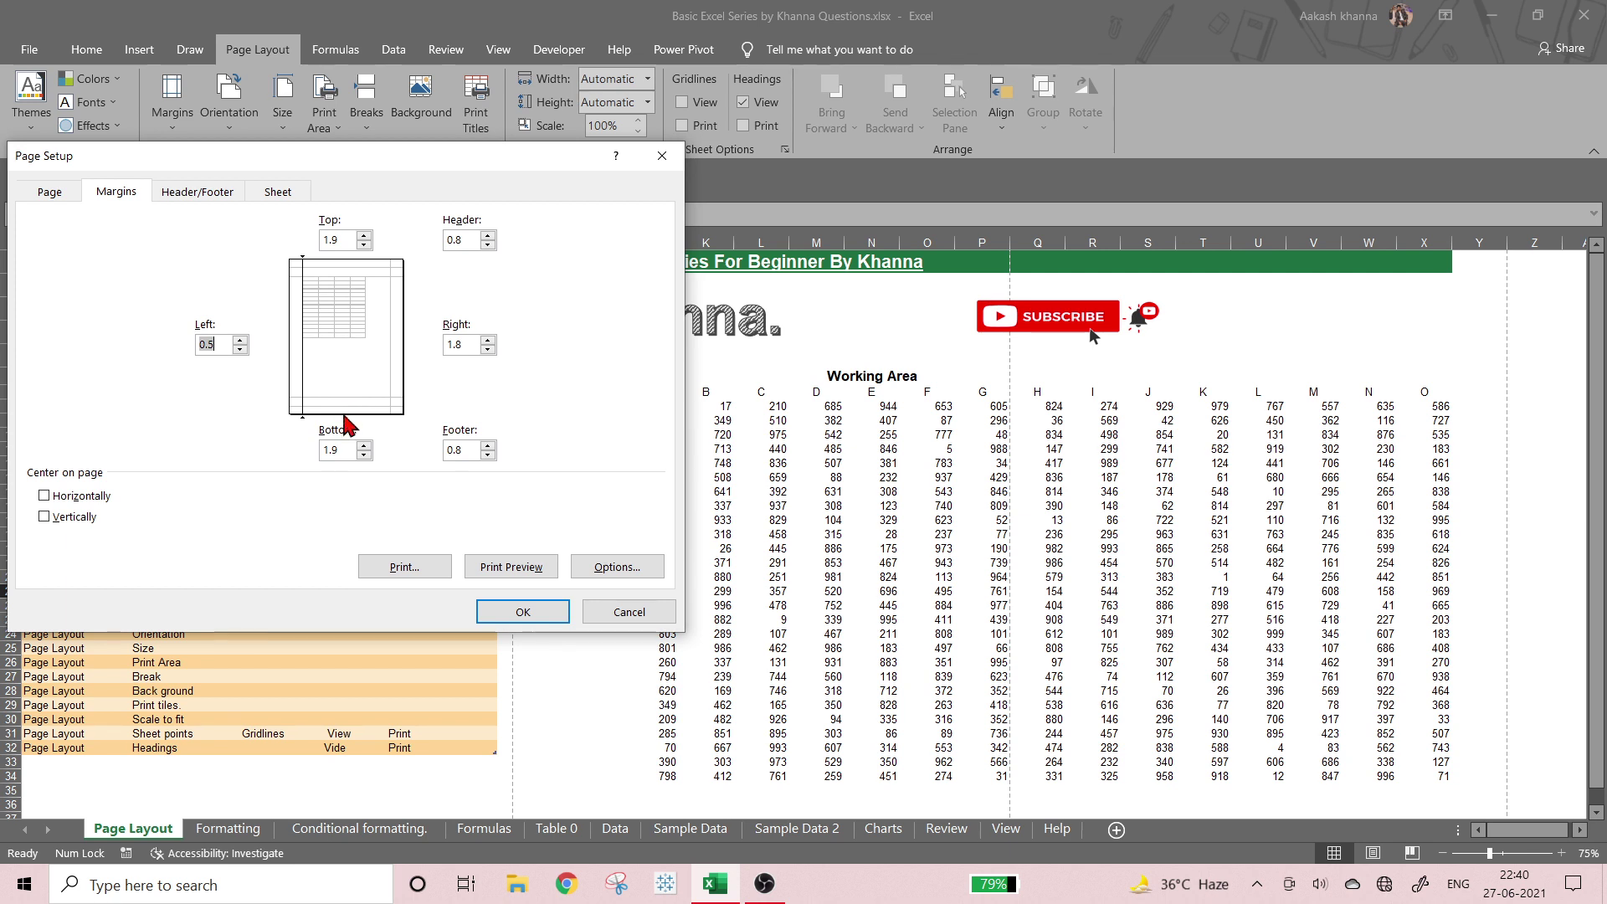
- Set the footer margin to 1.3 and the bottom margin to 2.4
click(488, 446)
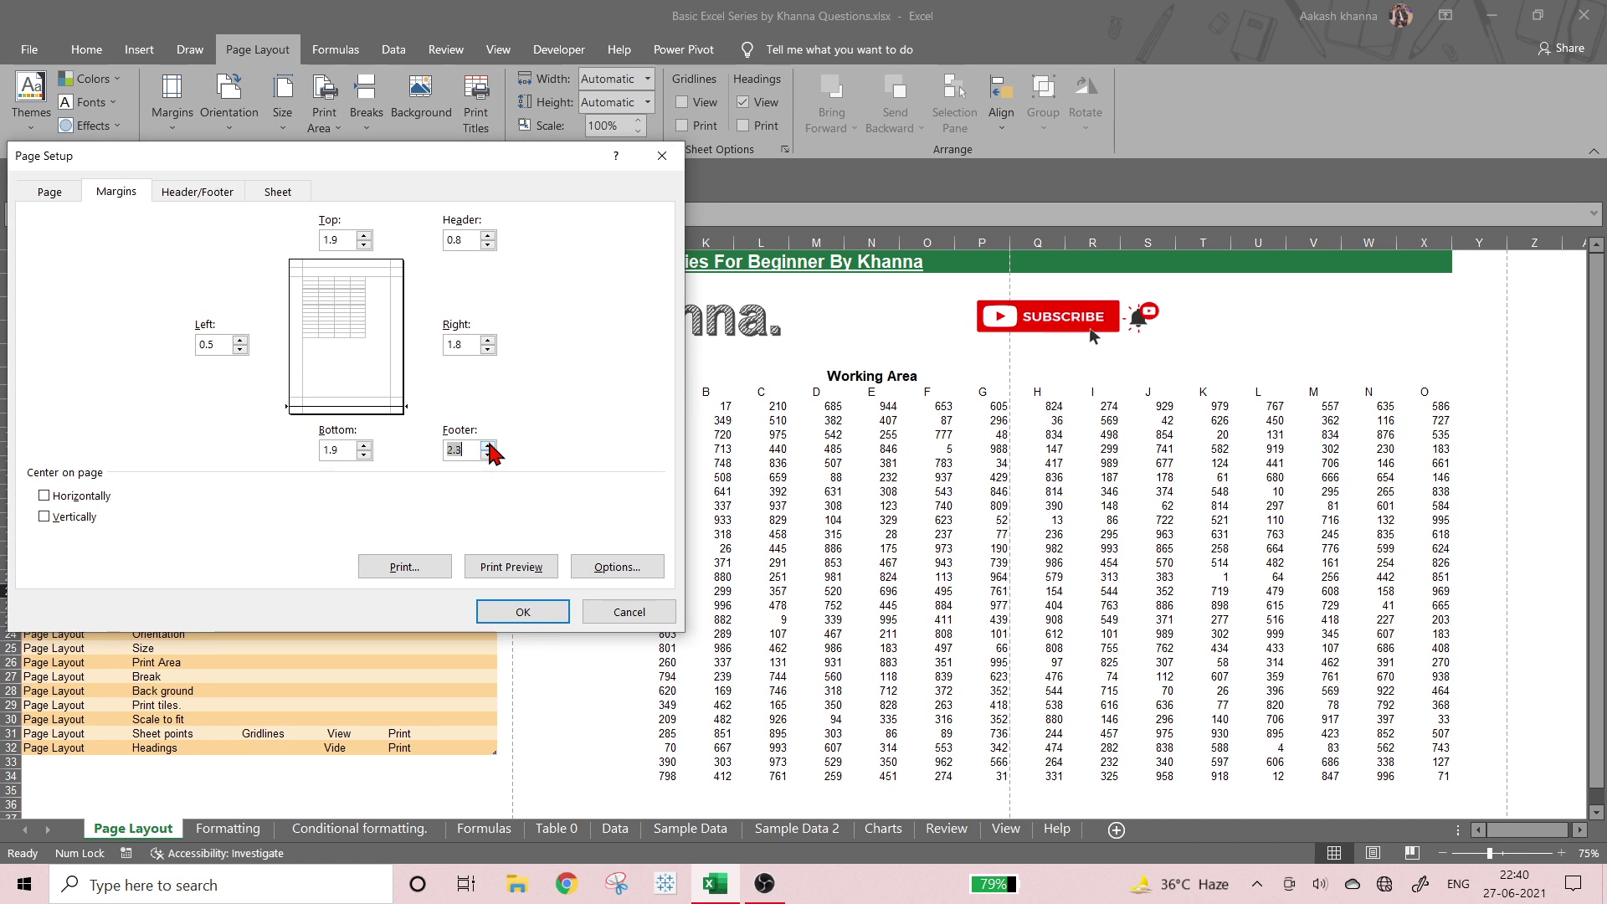
click(489, 455)
click(364, 444)
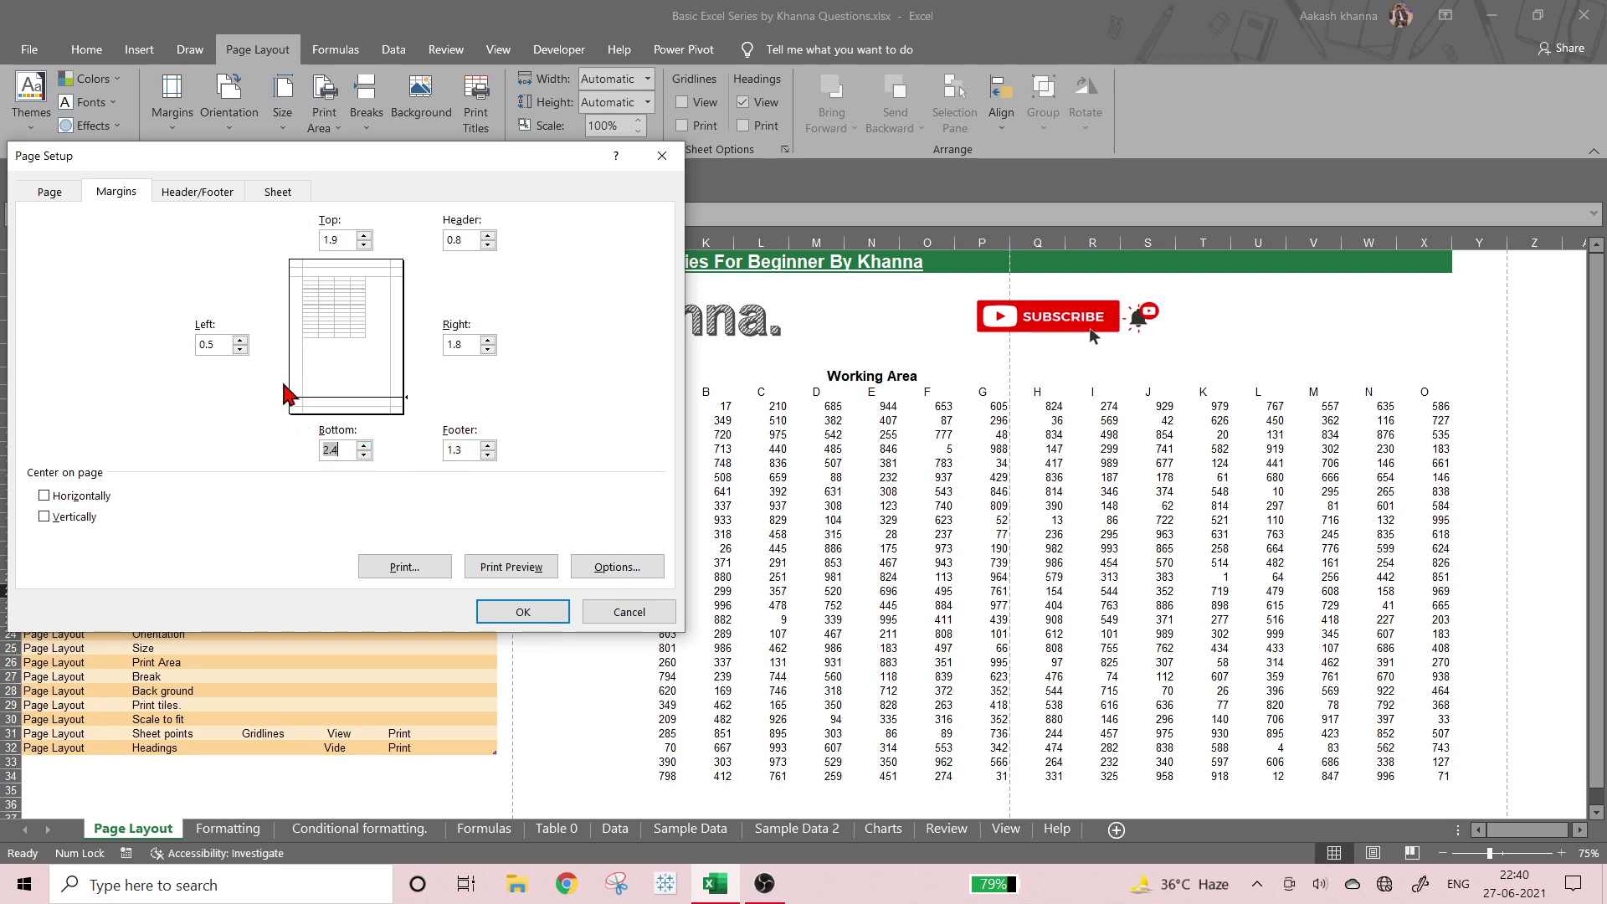
- Try a left margin of 0, a right margin of 2.3 and a top margin of 1.4, and discard the custom margins
click(239, 350)
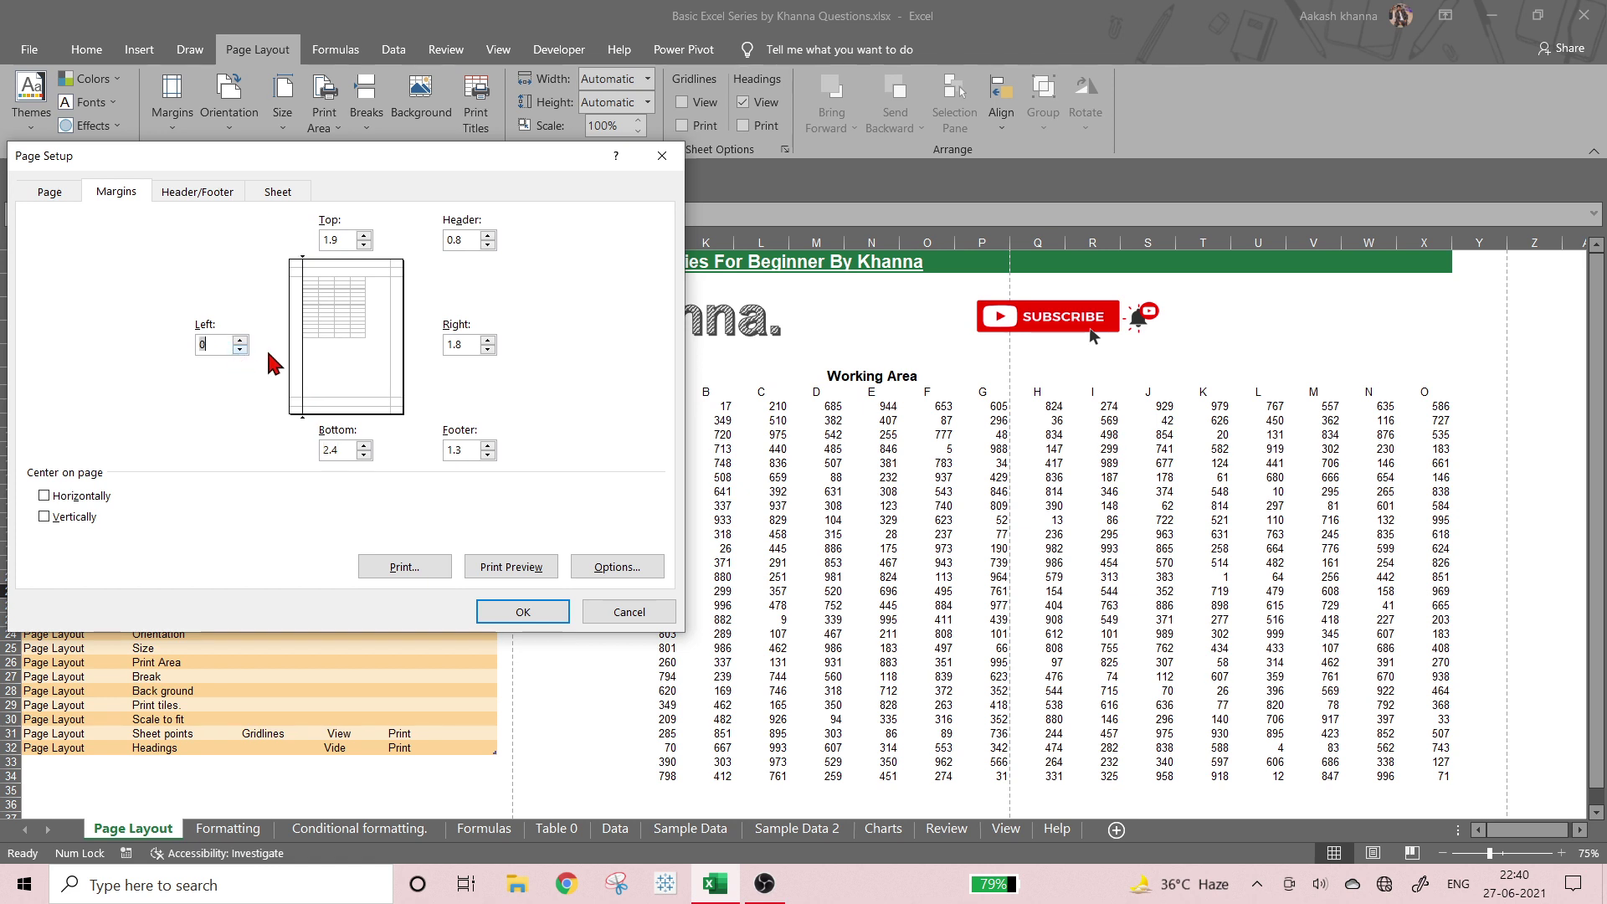
click(488, 339)
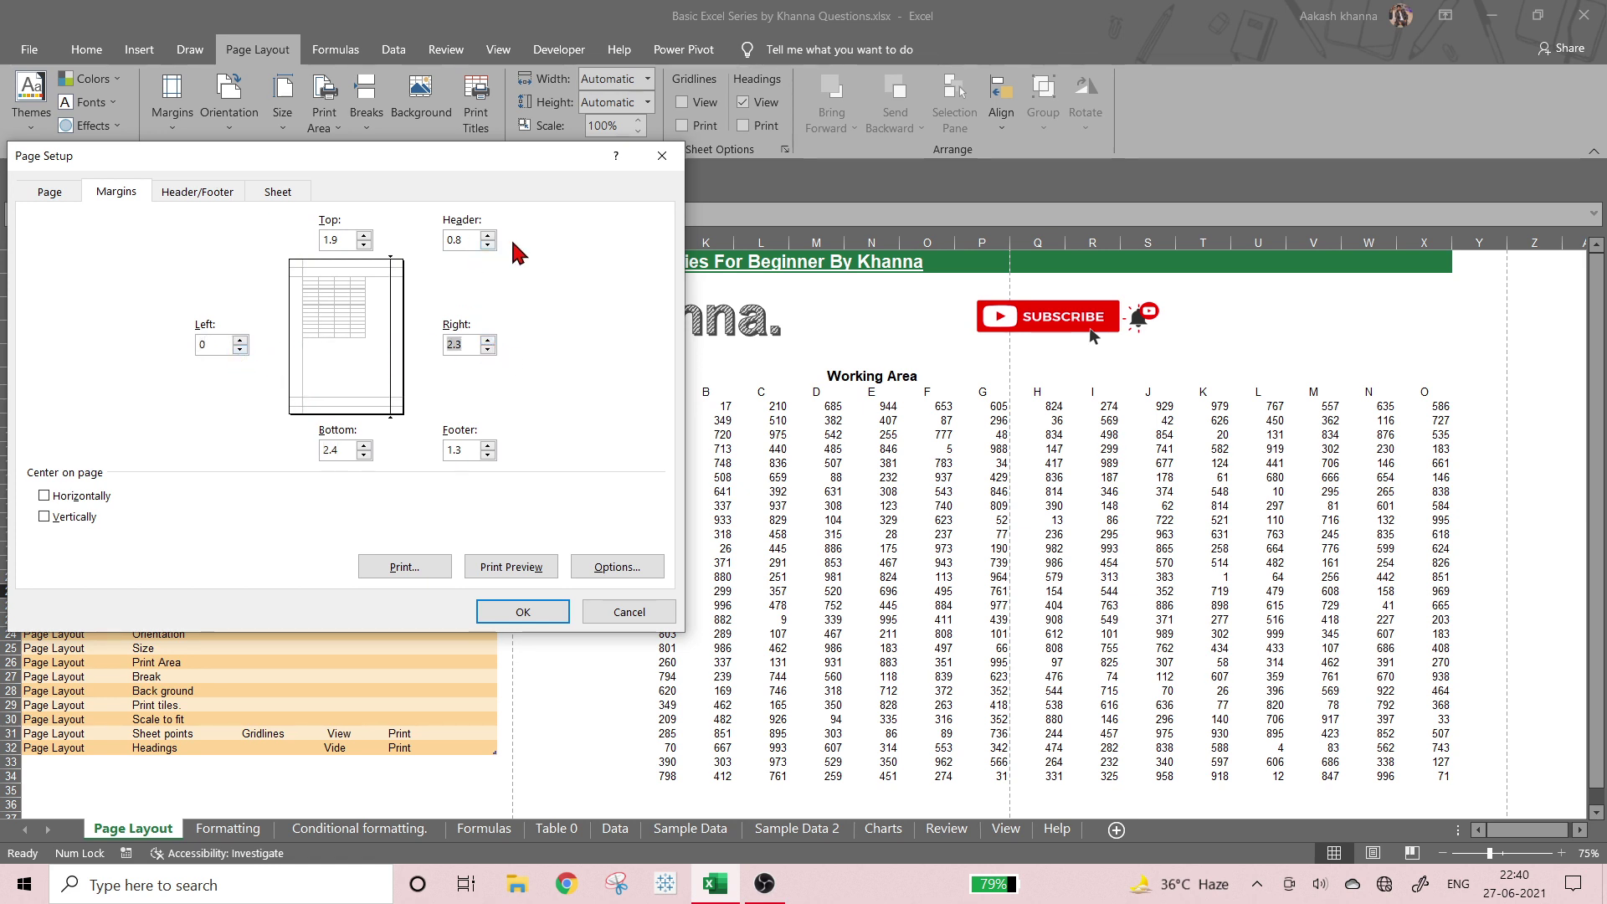
click(482, 250)
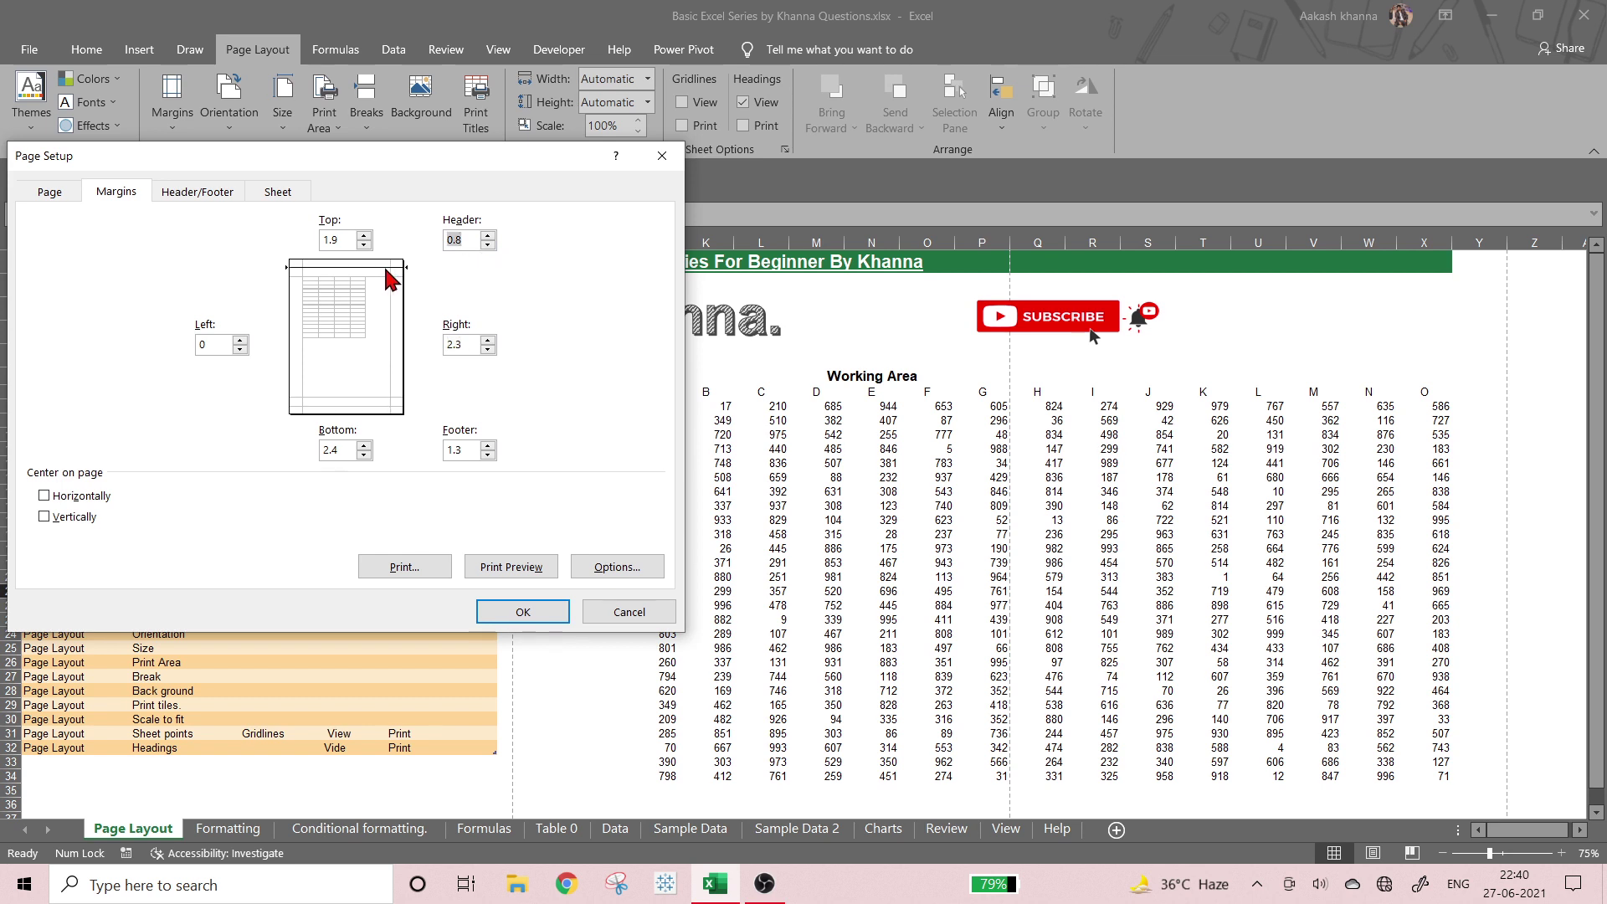
click(363, 245)
click(363, 245)
click(363, 245)
click(363, 244)
click(363, 244)
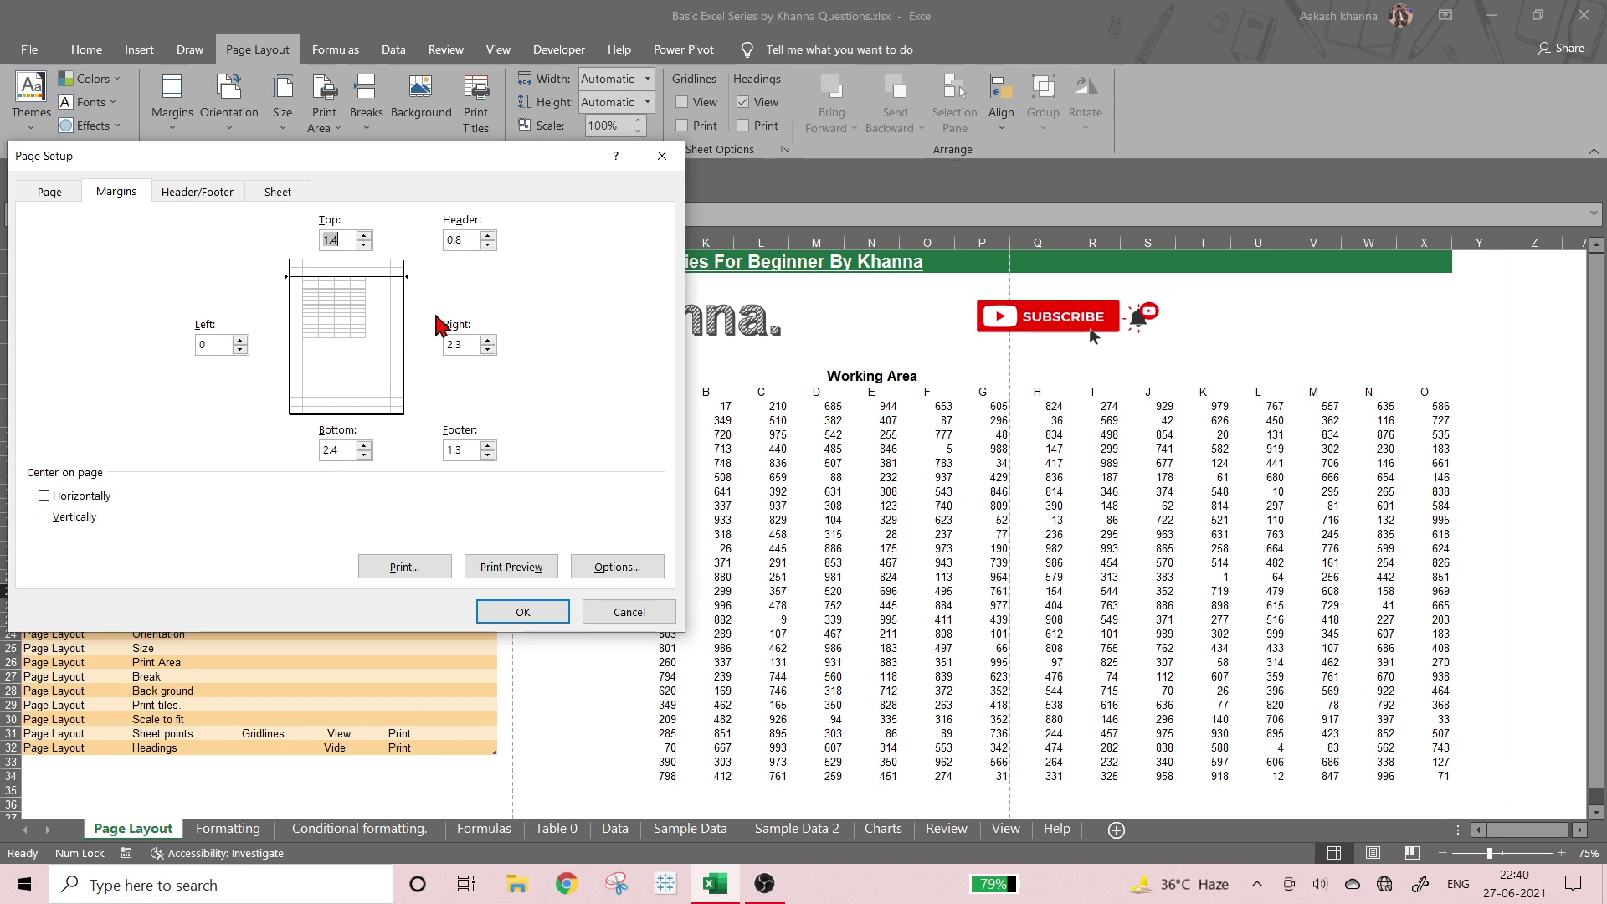
click(623, 613)
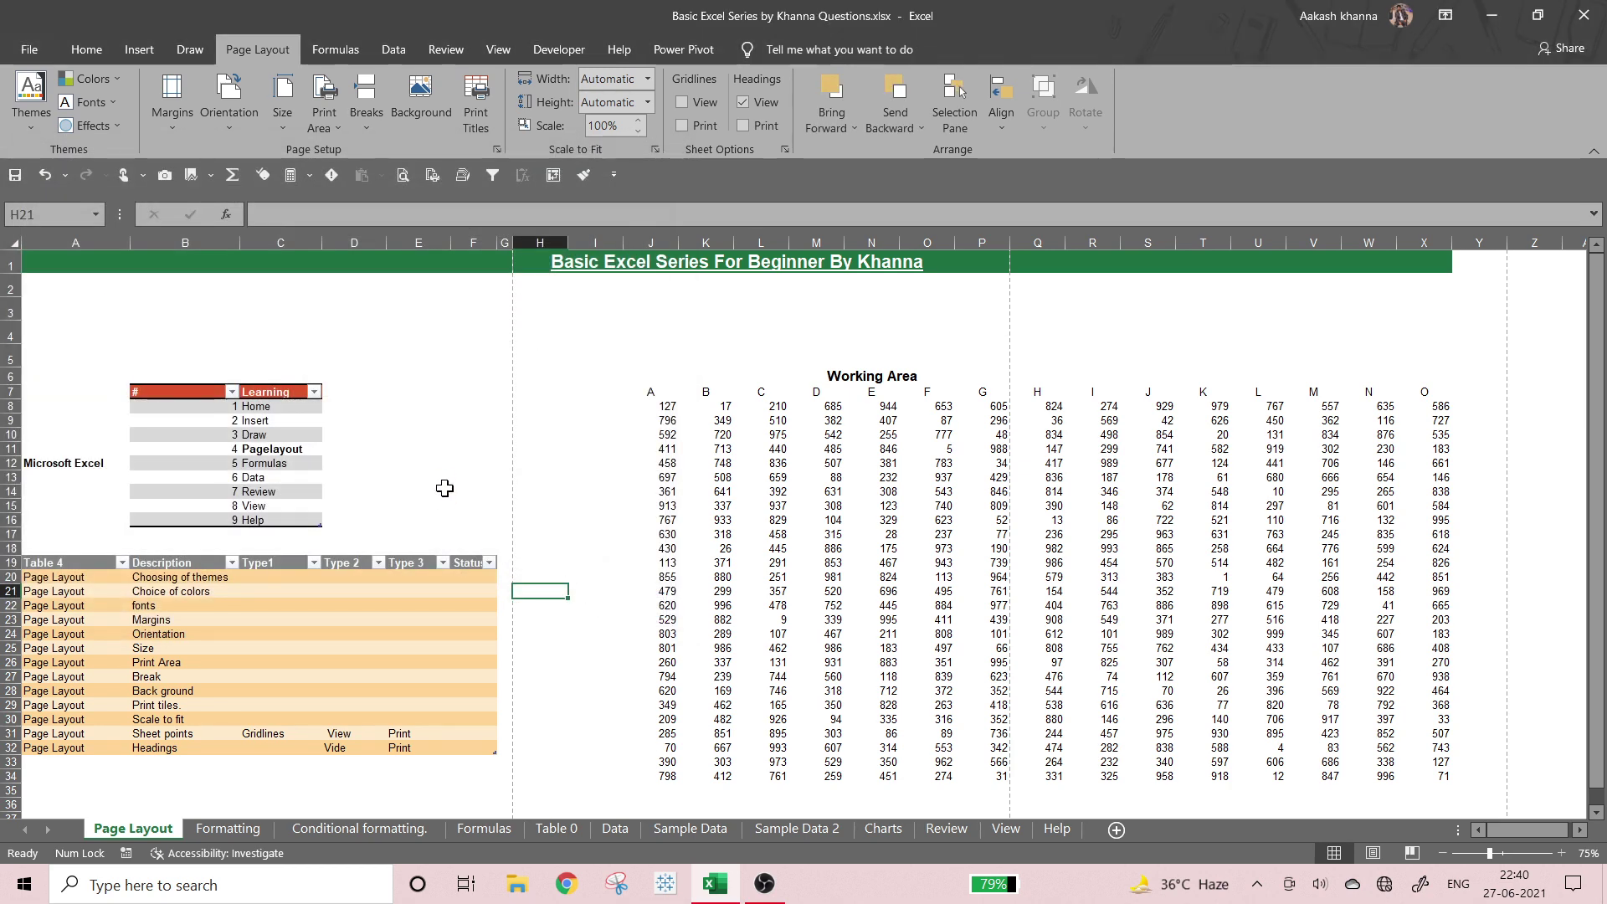
click(642, 533)
click(534, 660)
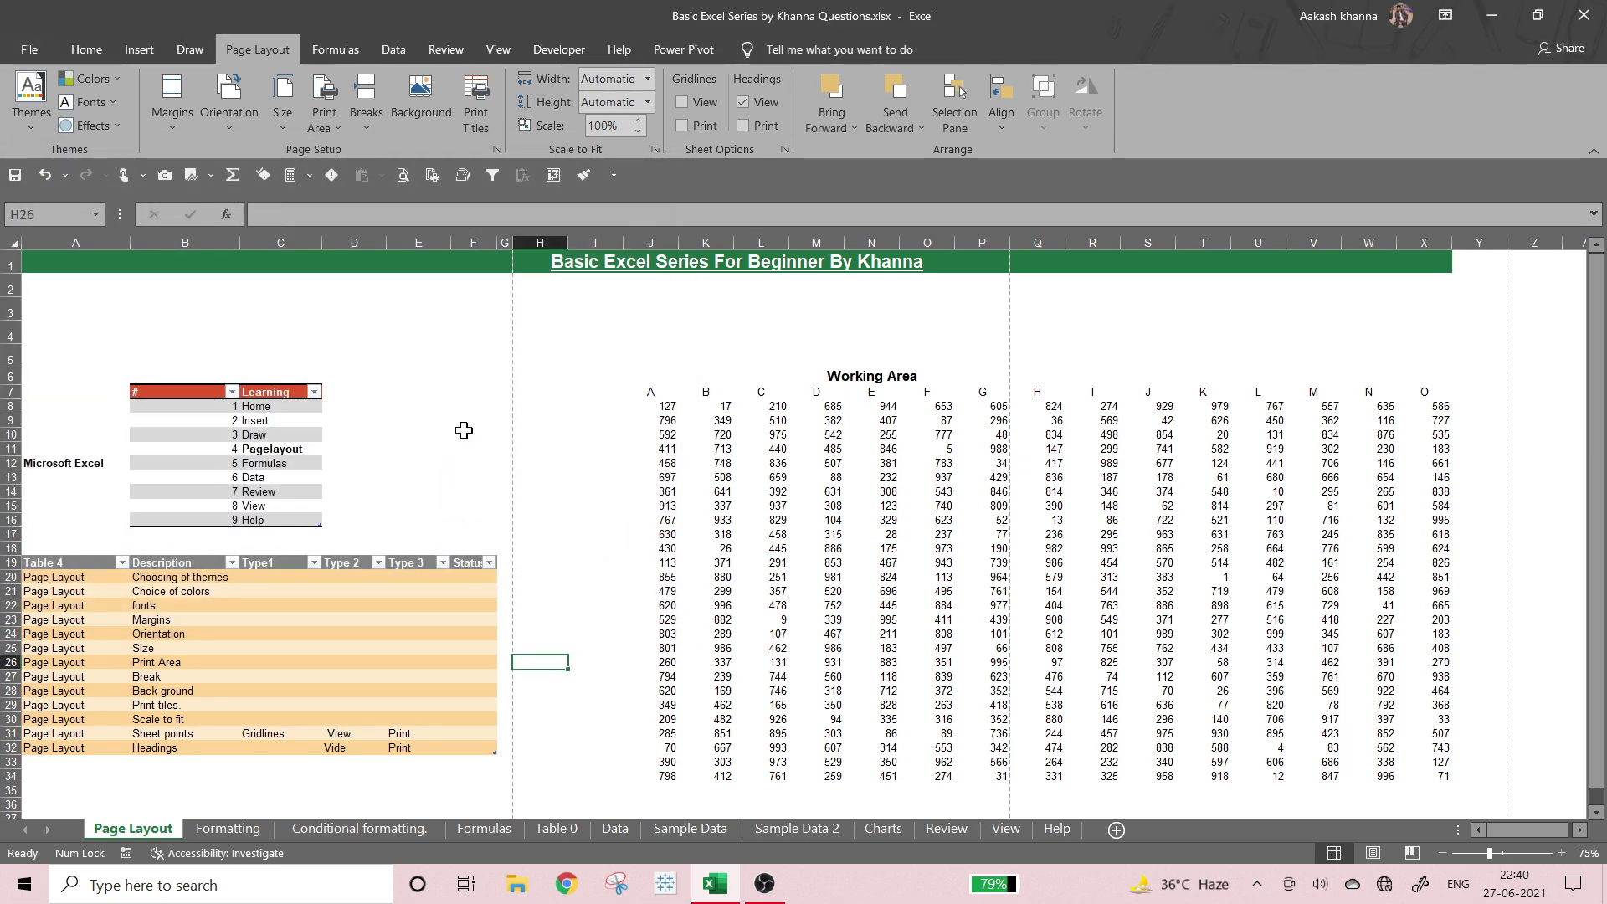
click(504, 505)
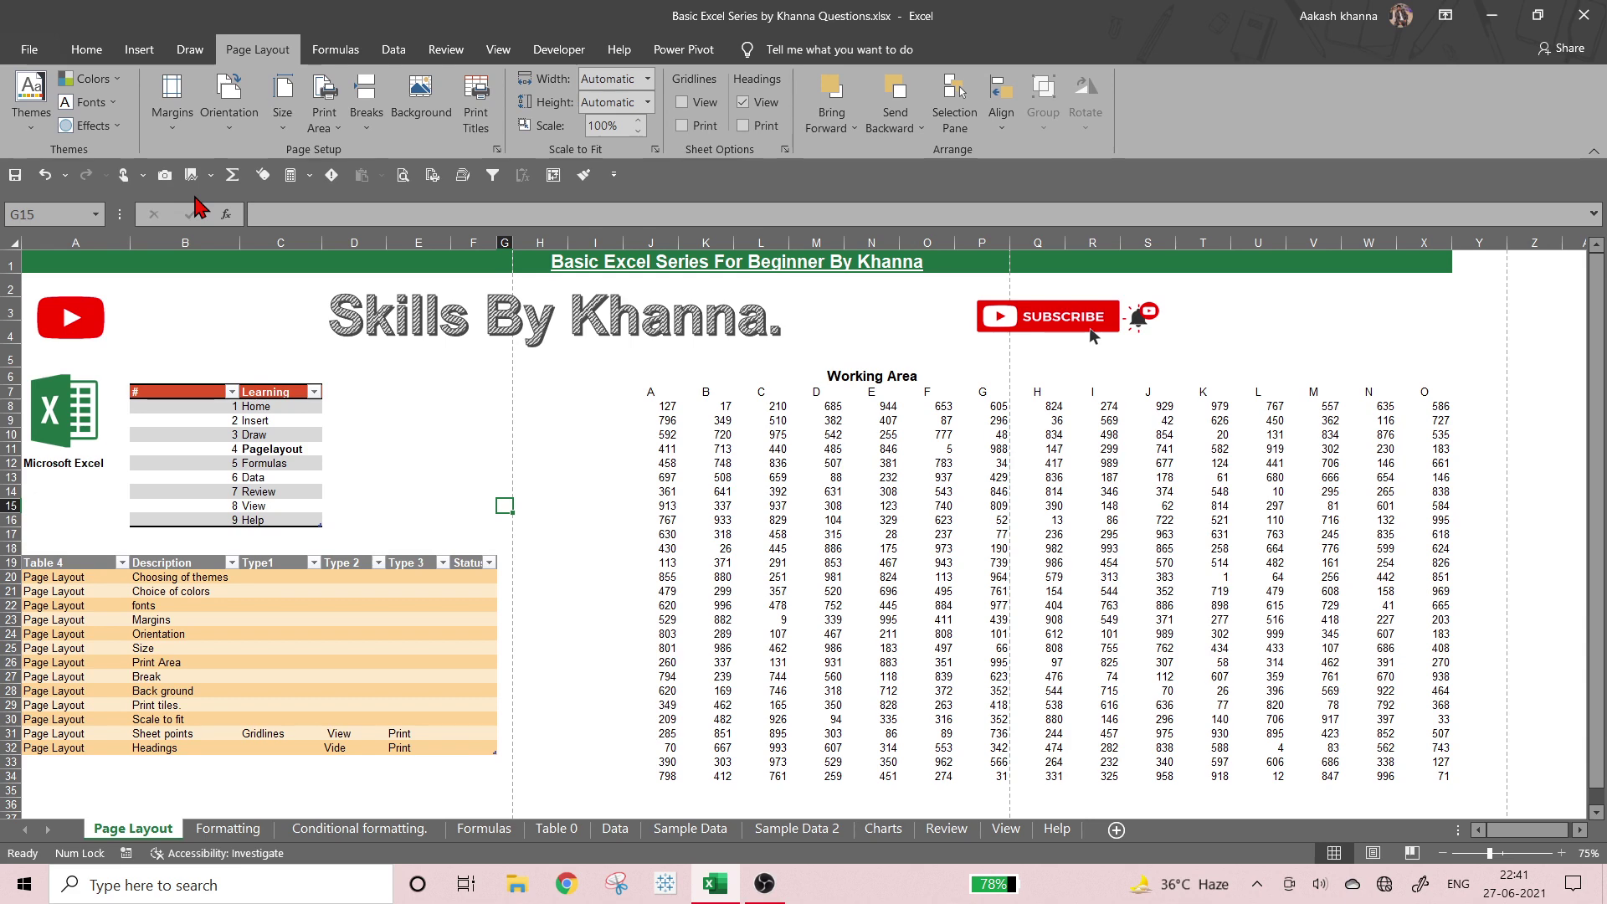
- Set the page orientation to Landscape and check the sheet in the print preview
click(226, 134)
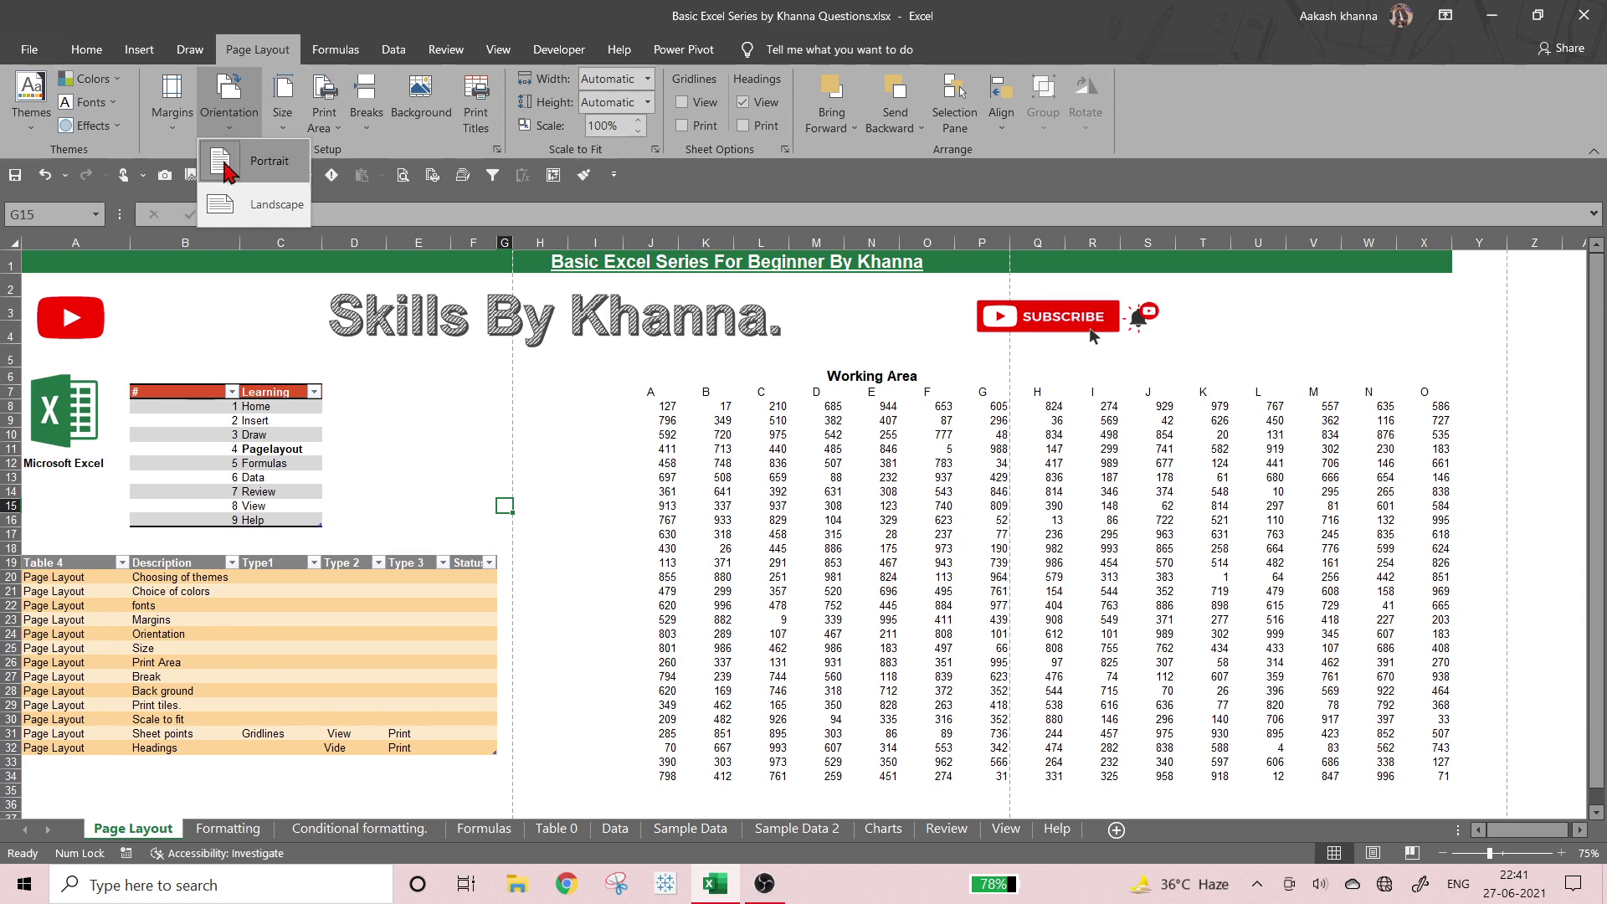
click(264, 203)
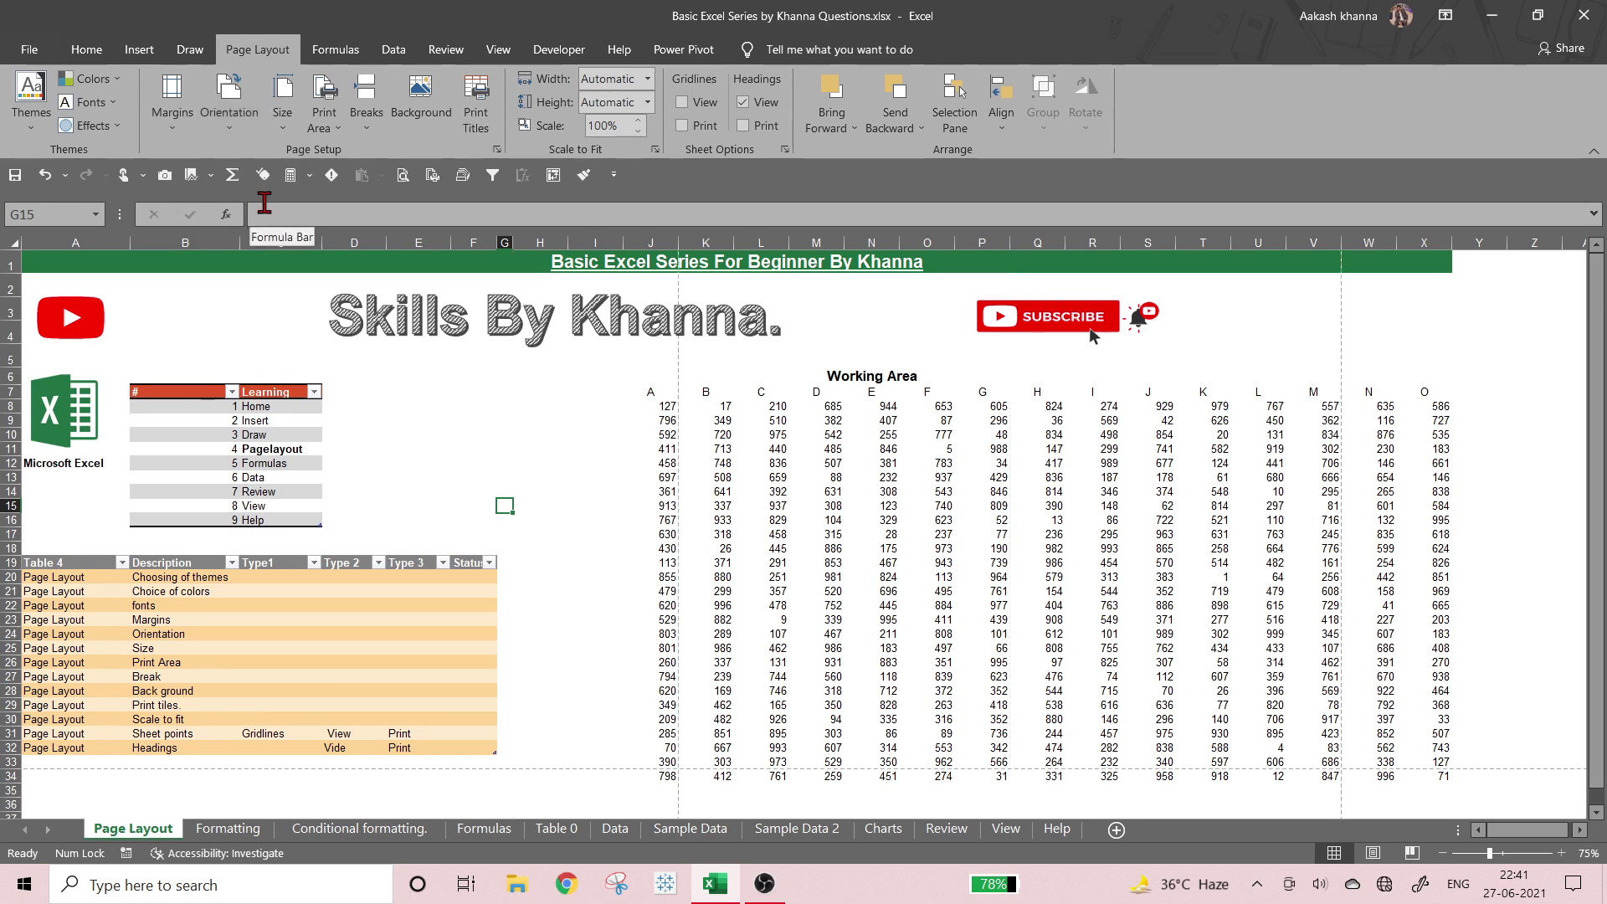
key(ctrl+p)
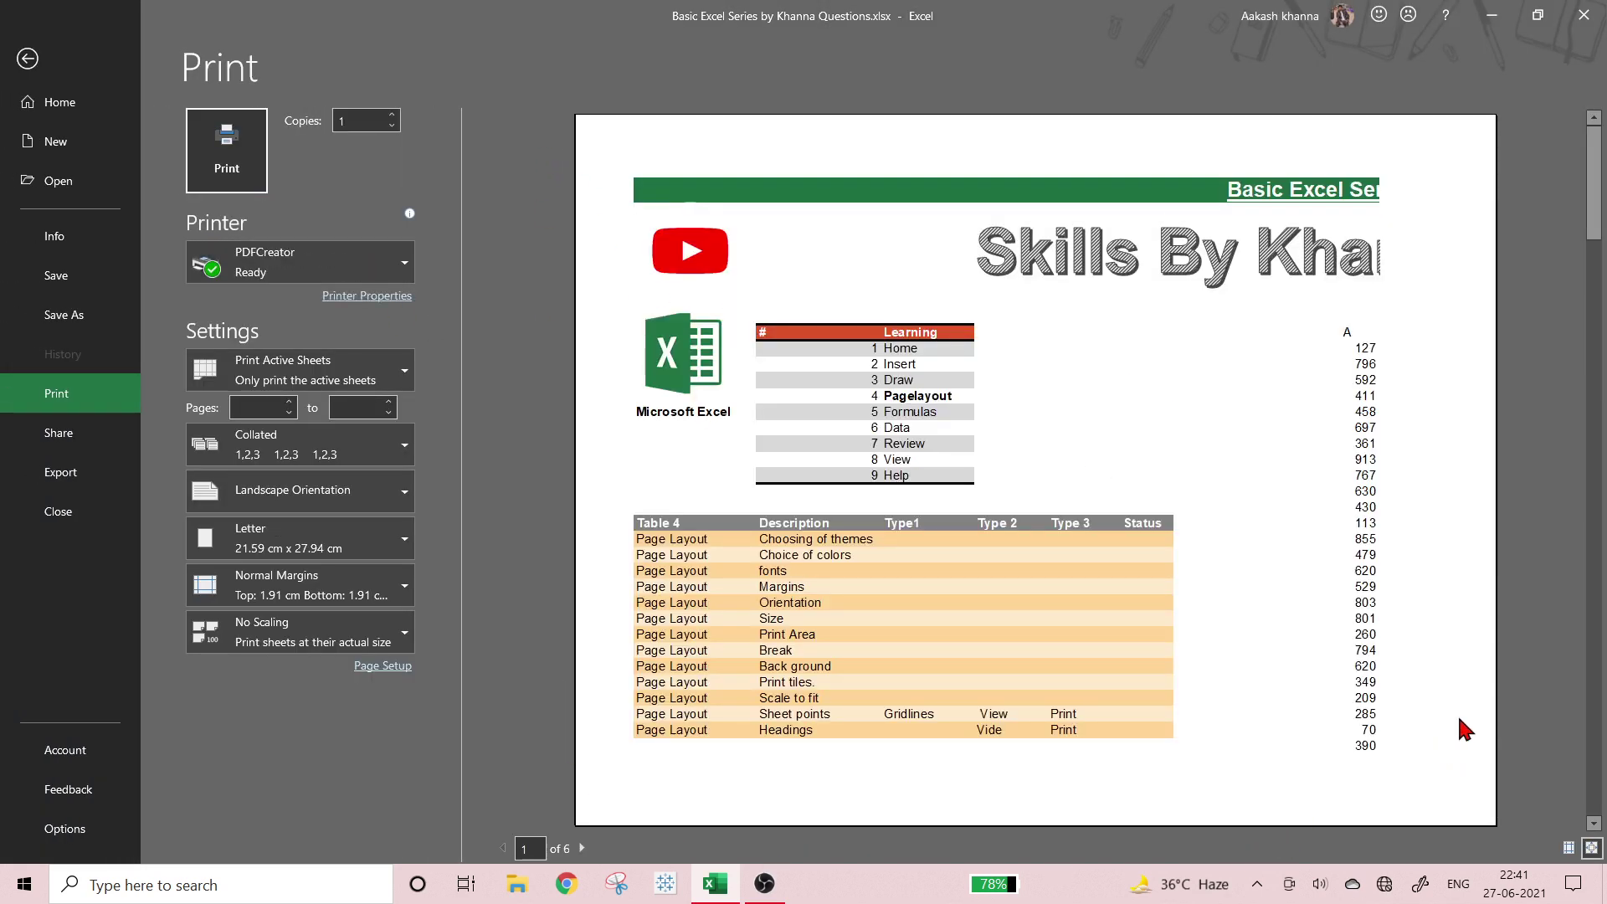
- Set the orientation to Portrait in the print settings, look through the preview pages and return to the worksheet
click(276, 501)
click(251, 537)
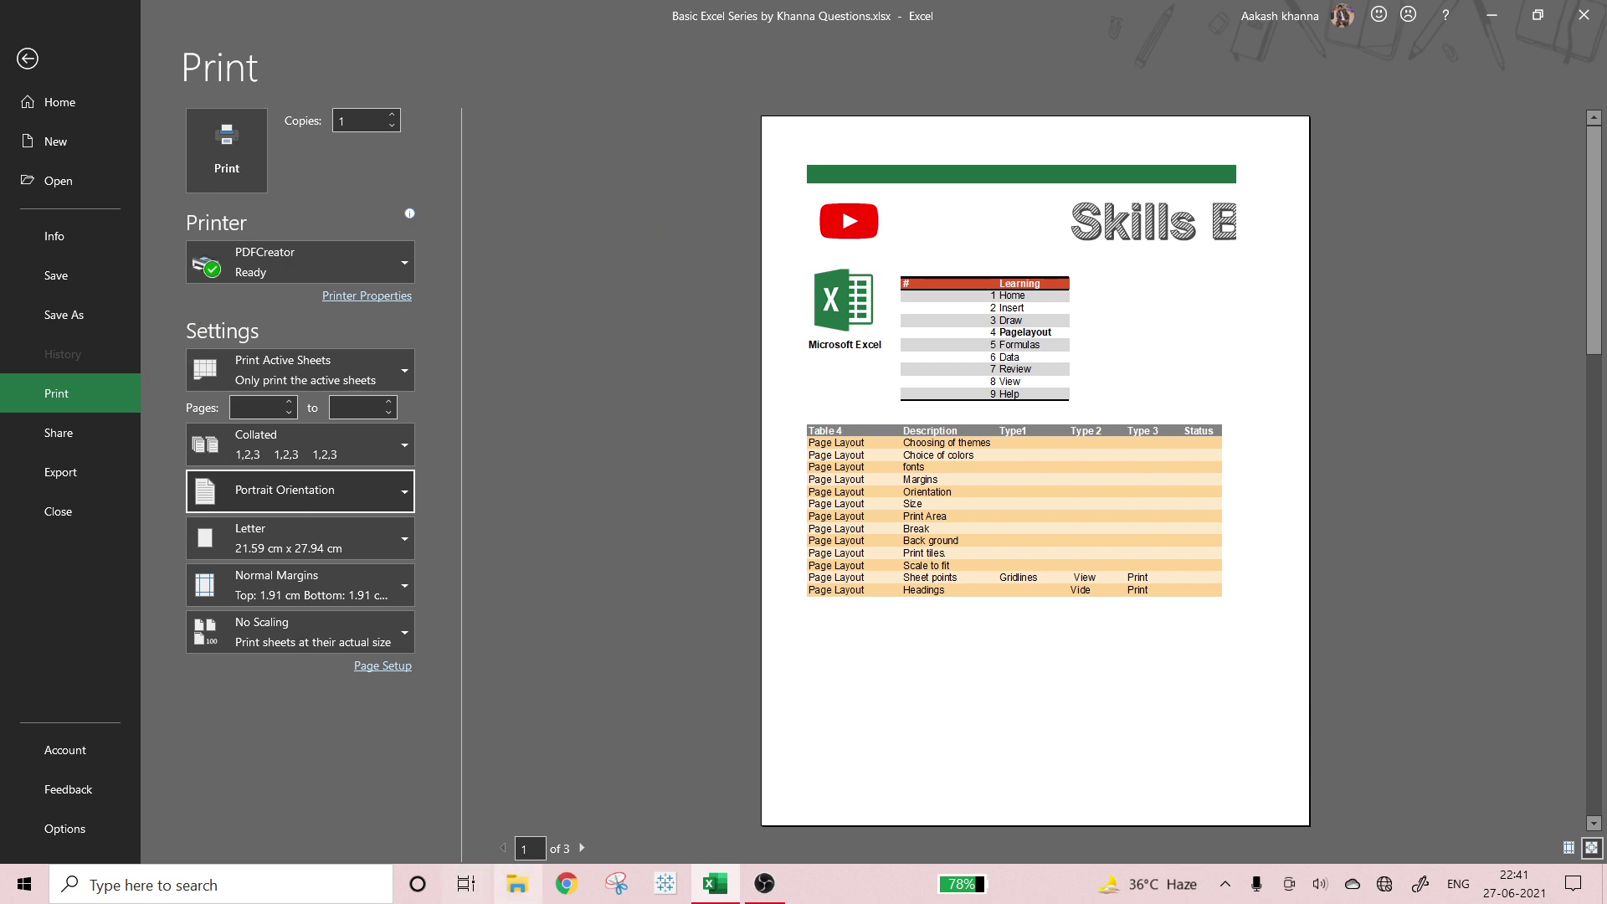
click(584, 849)
click(583, 849)
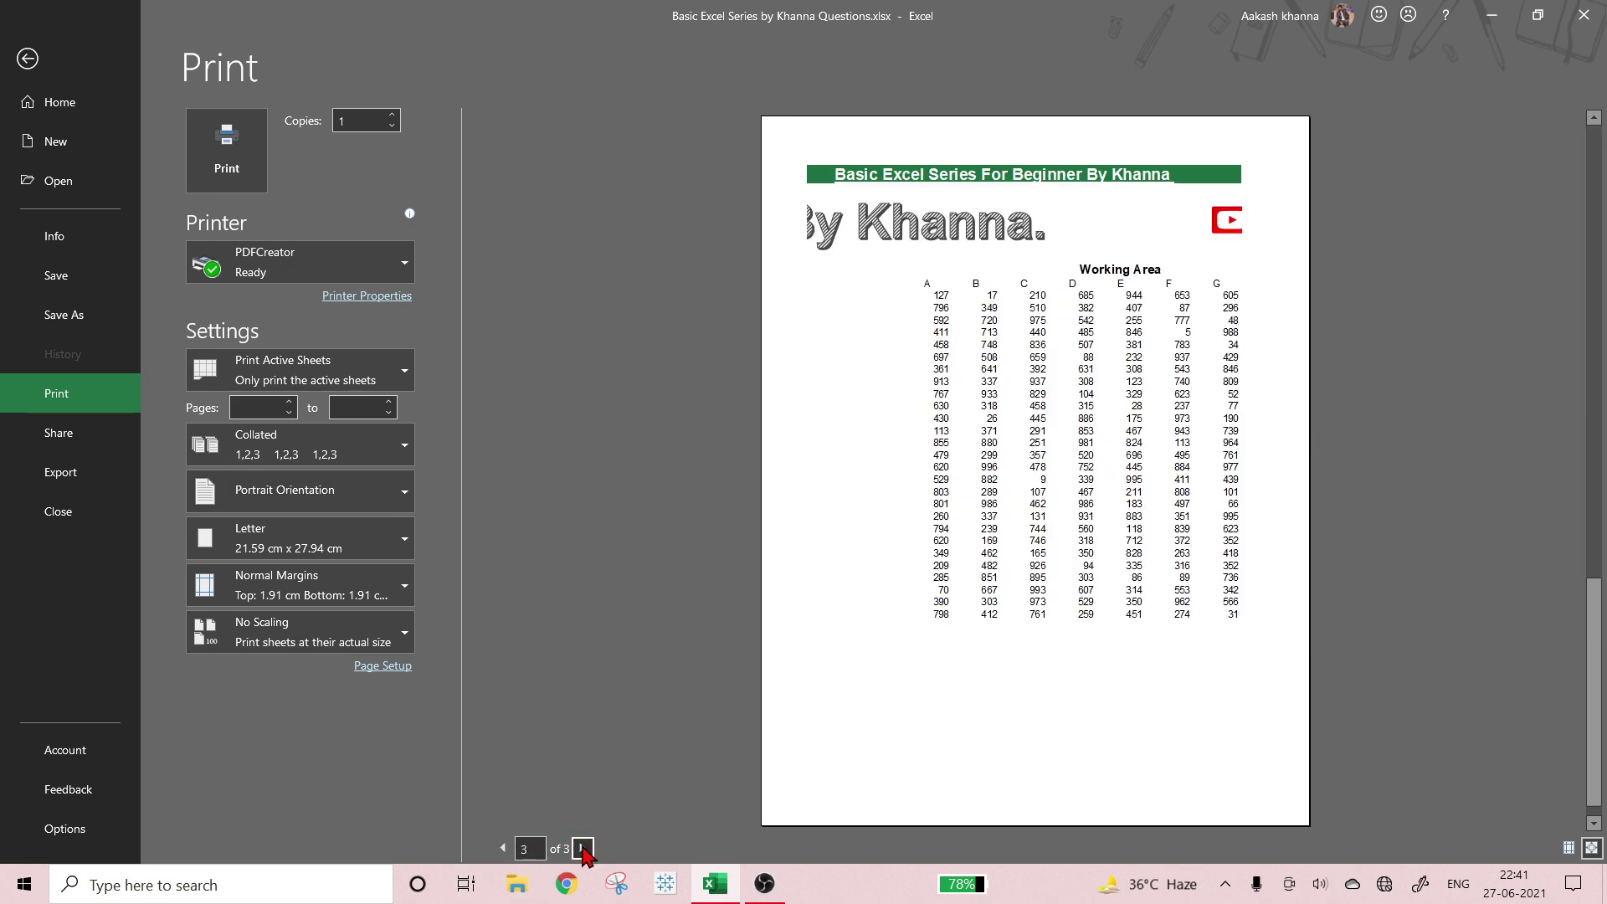
click(495, 857)
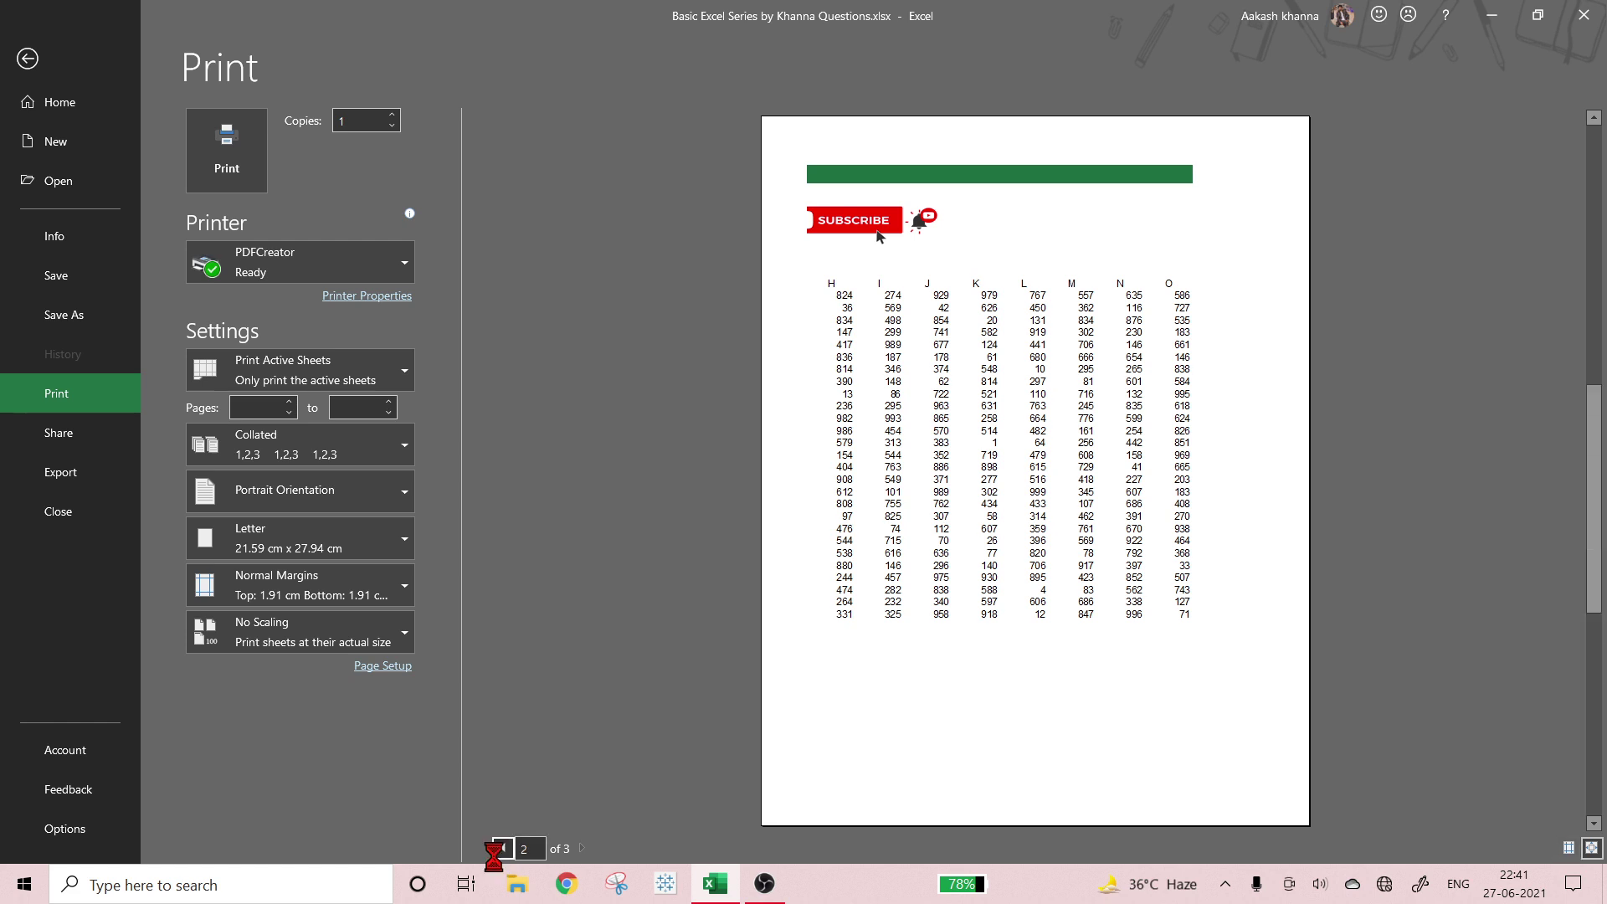
click(496, 857)
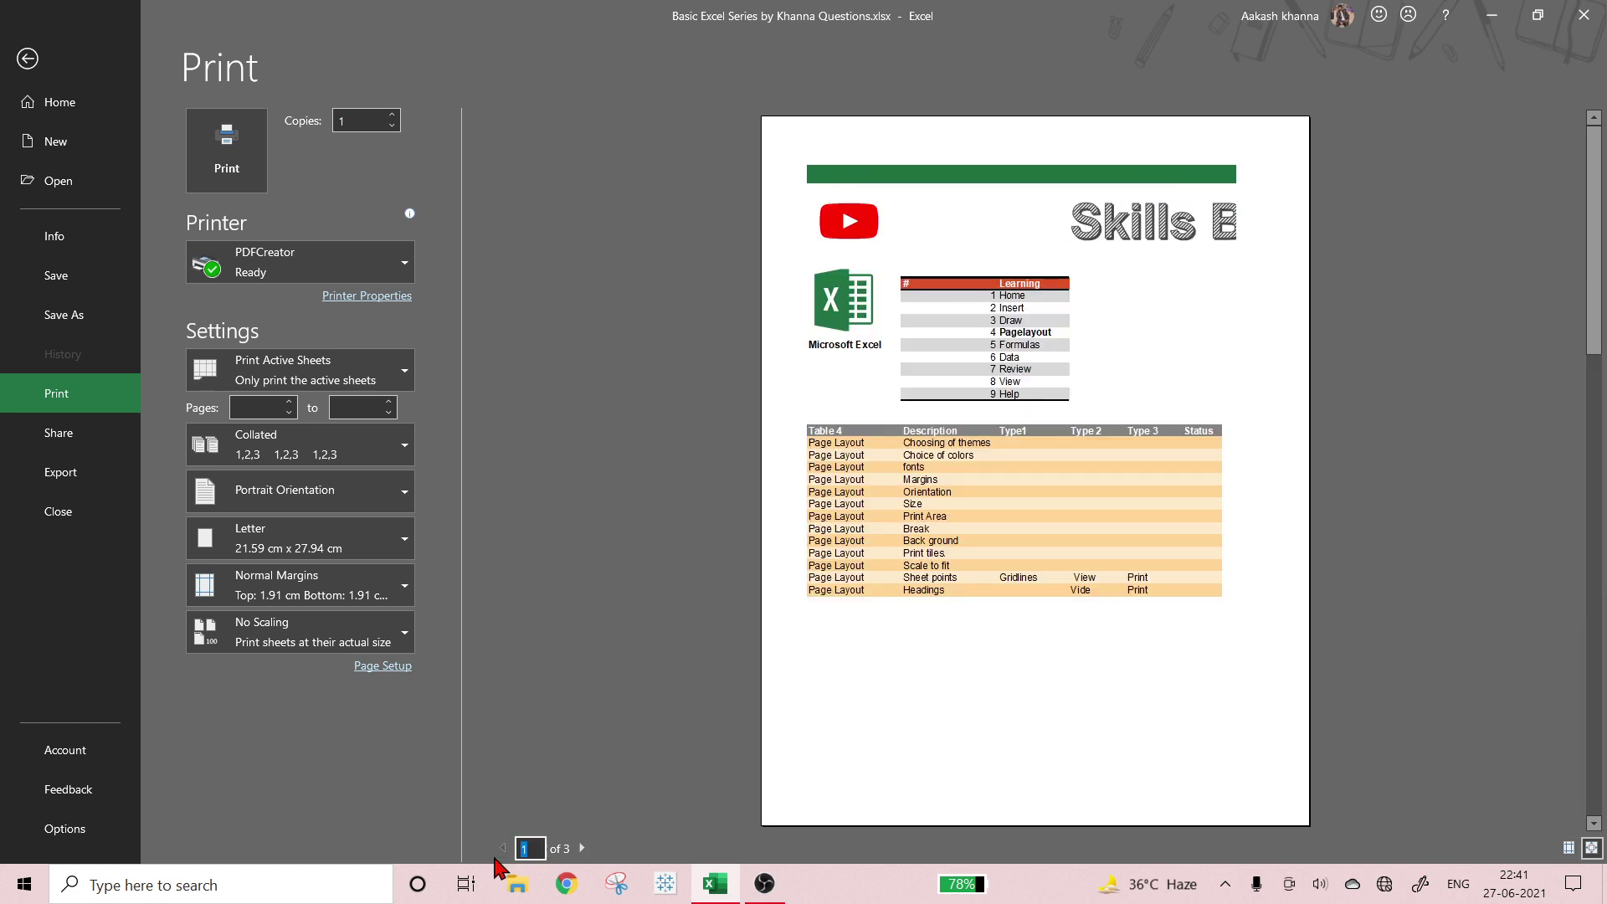
click(28, 58)
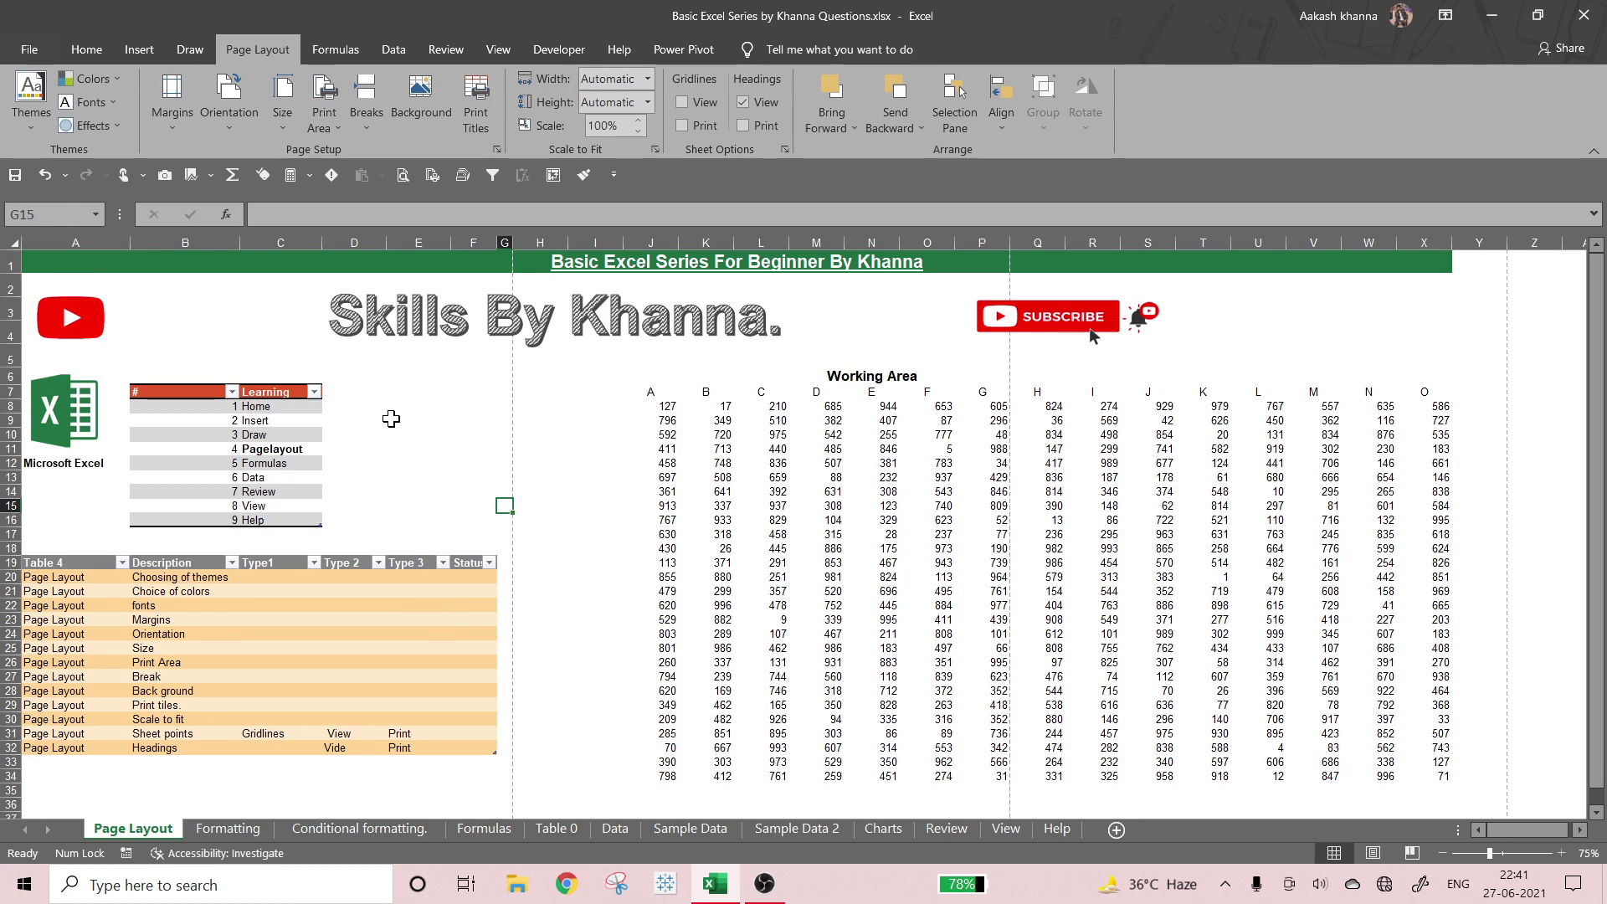
- Set the paper size to A4
click(294, 123)
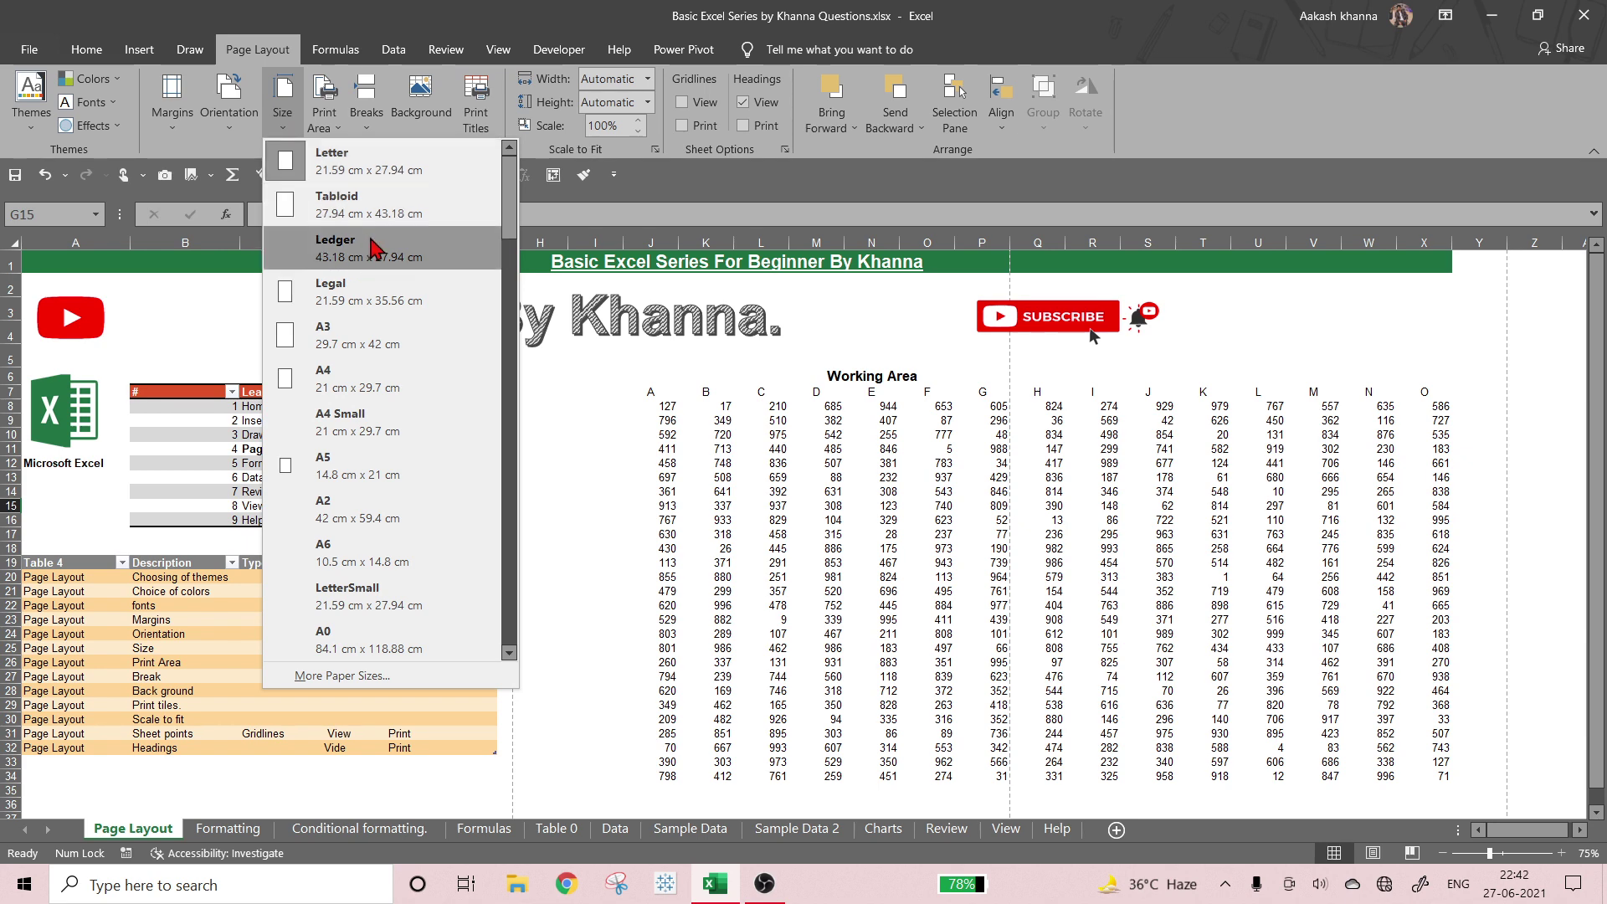
click(362, 374)
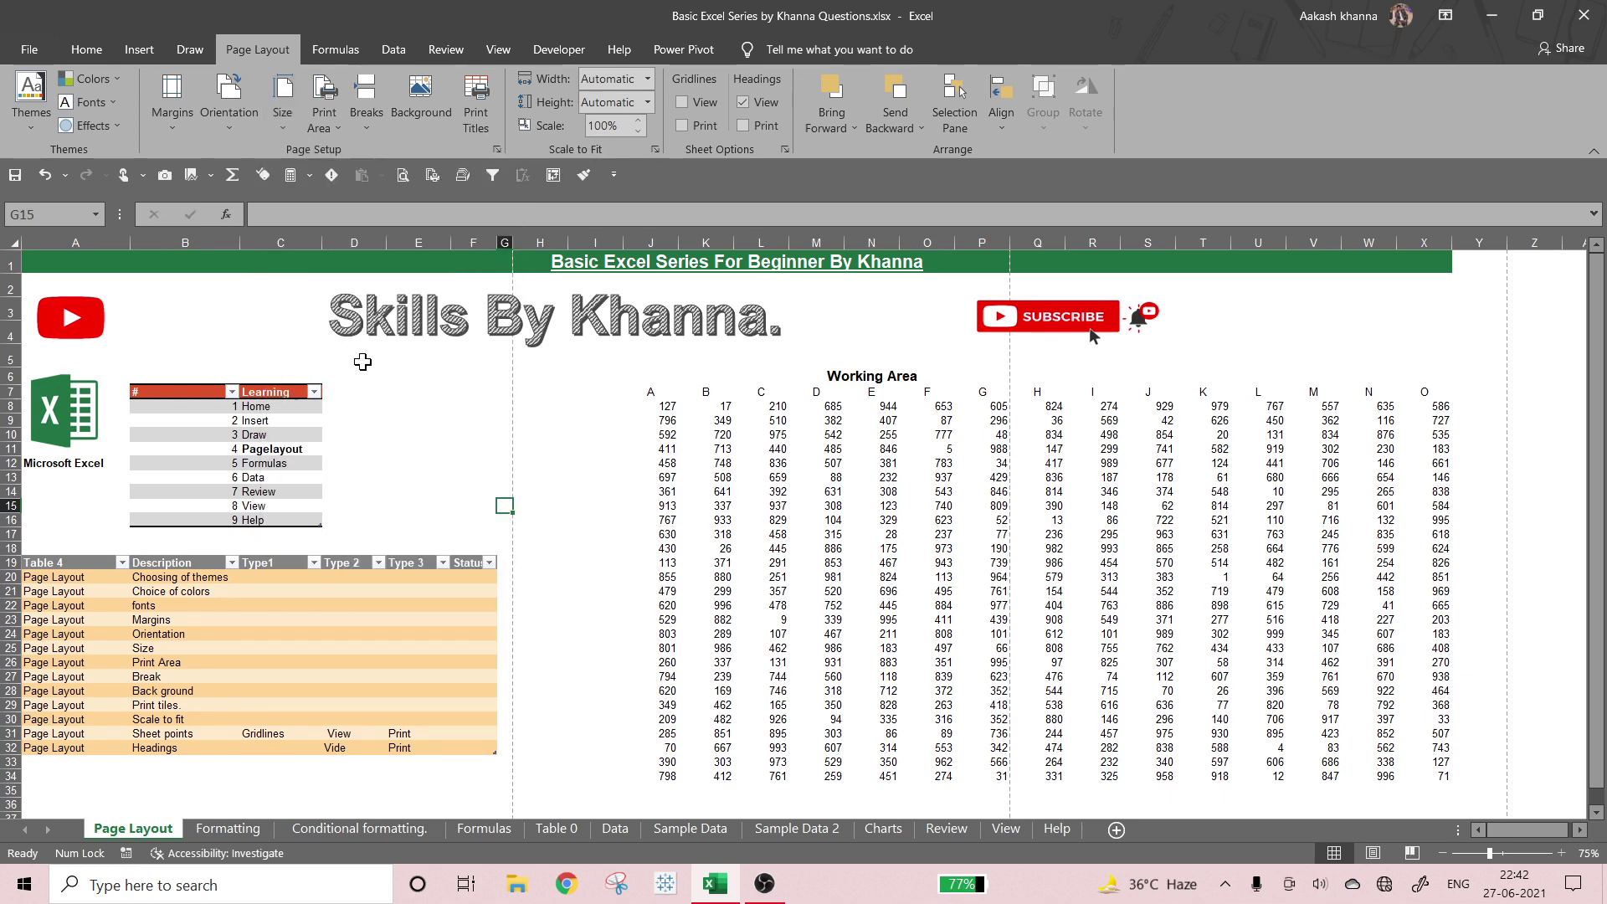
- Set J7:P34 as the print area, check it in the print preview and return to the worksheet
click(335, 130)
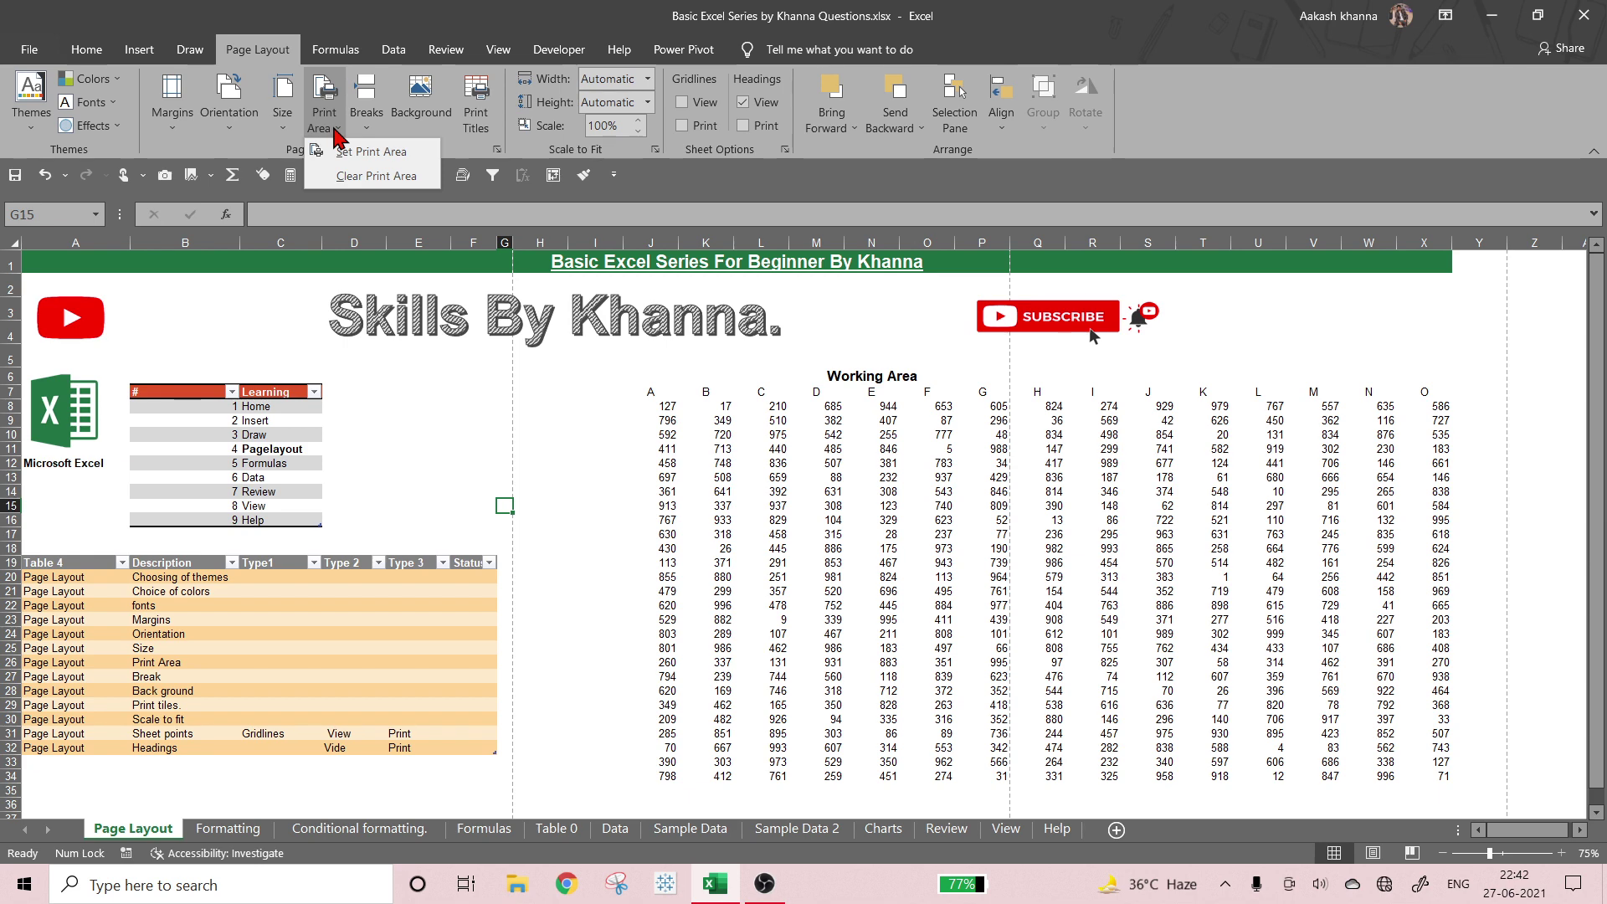
click(561, 344)
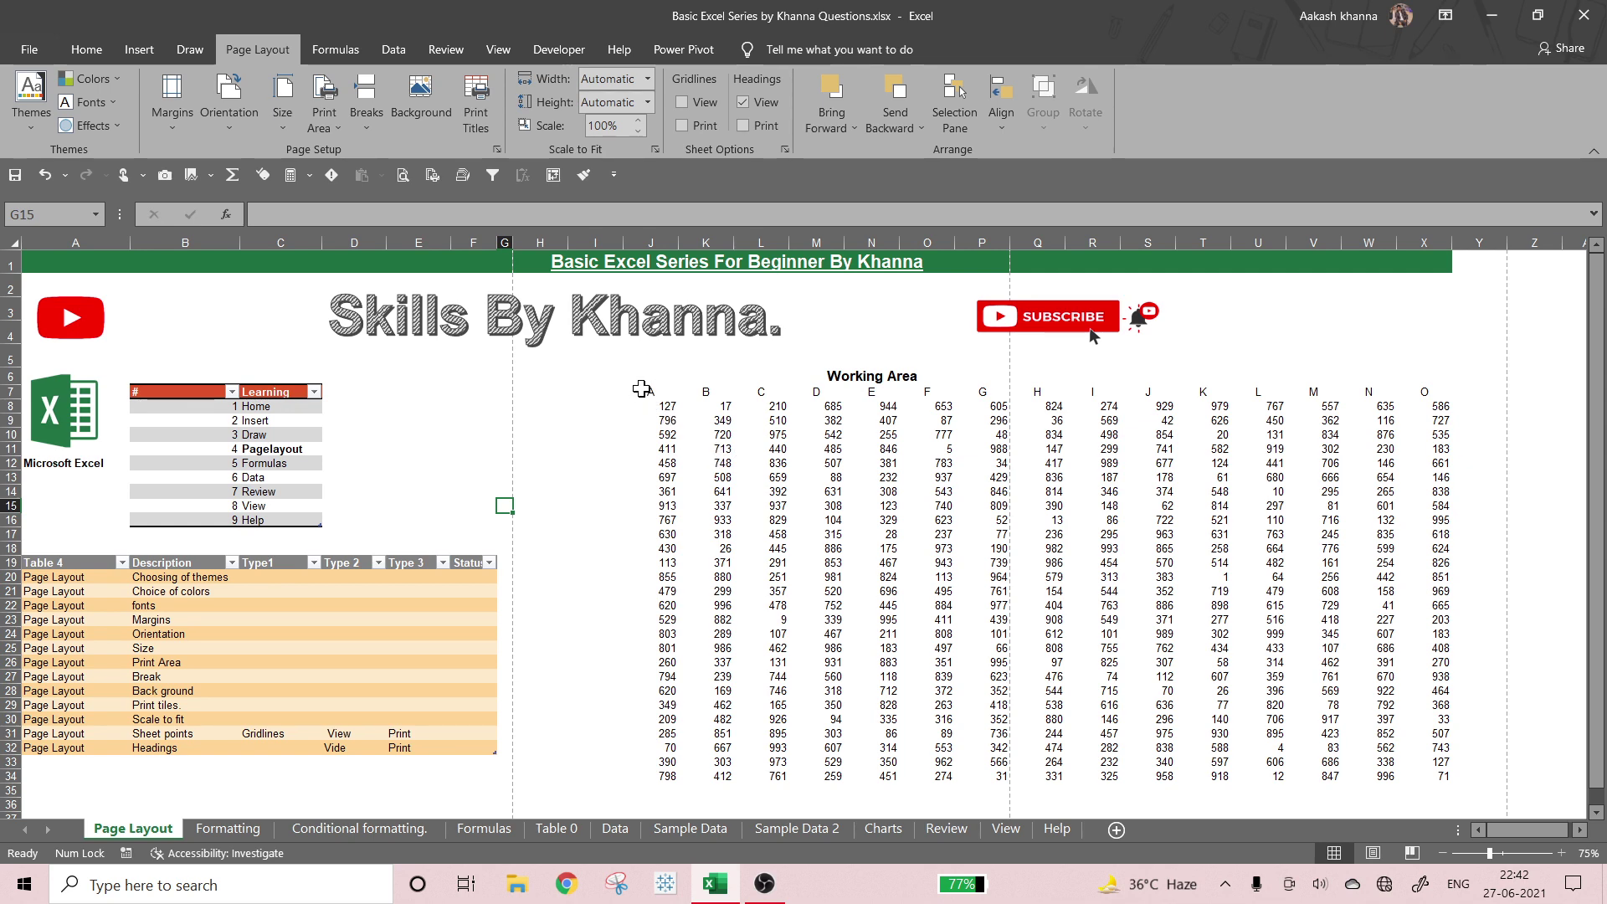
drag(641, 388, 1000, 777)
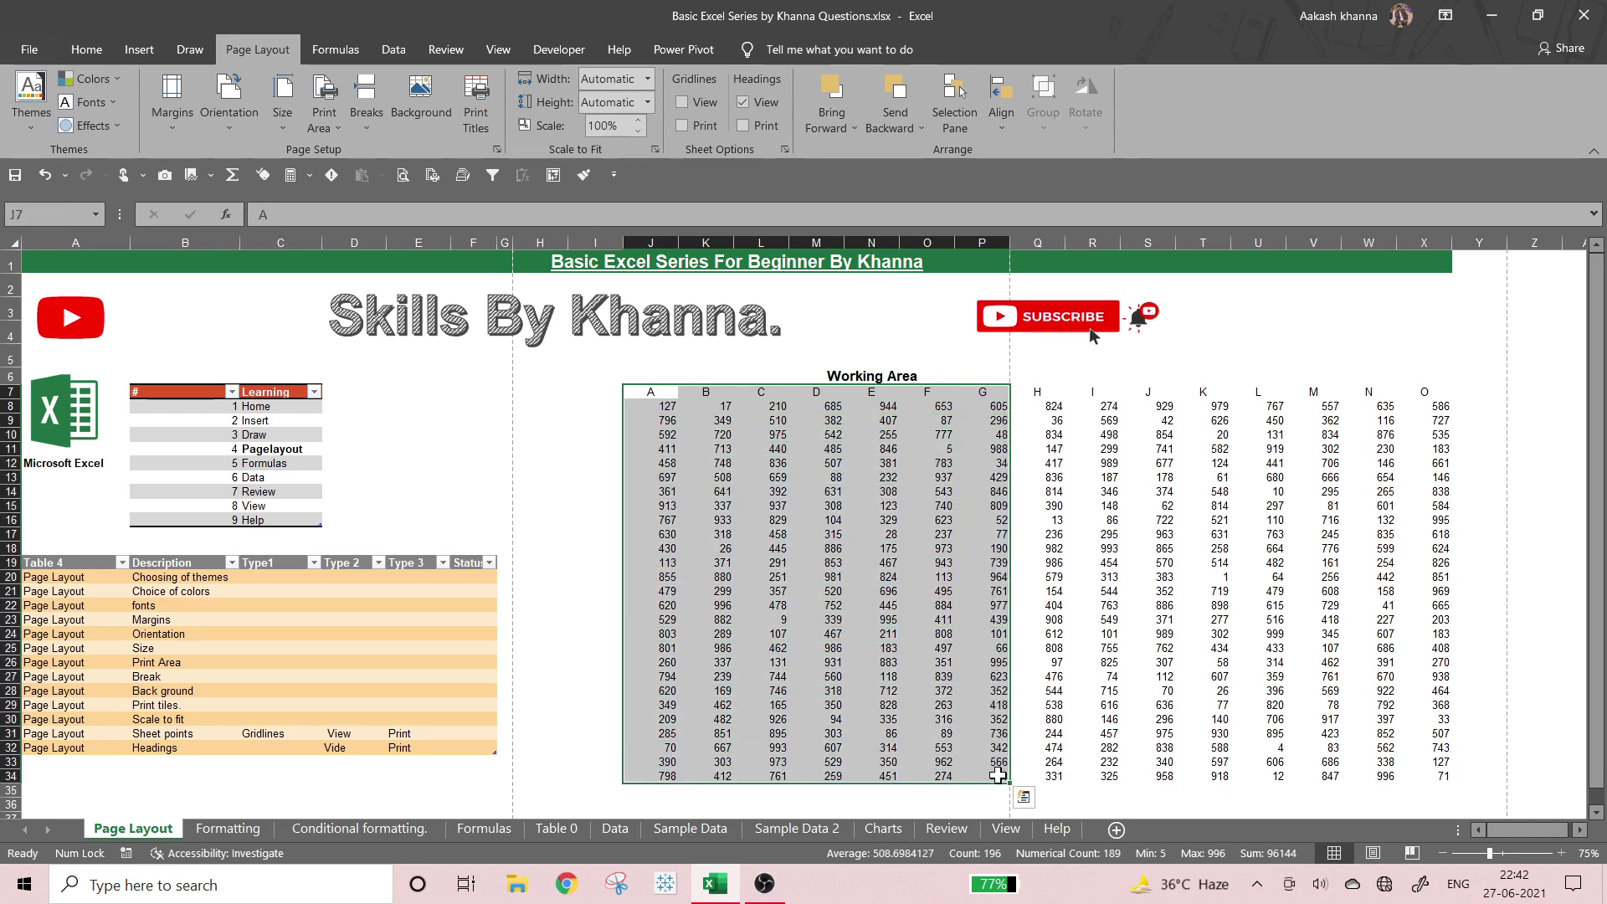
click(335, 119)
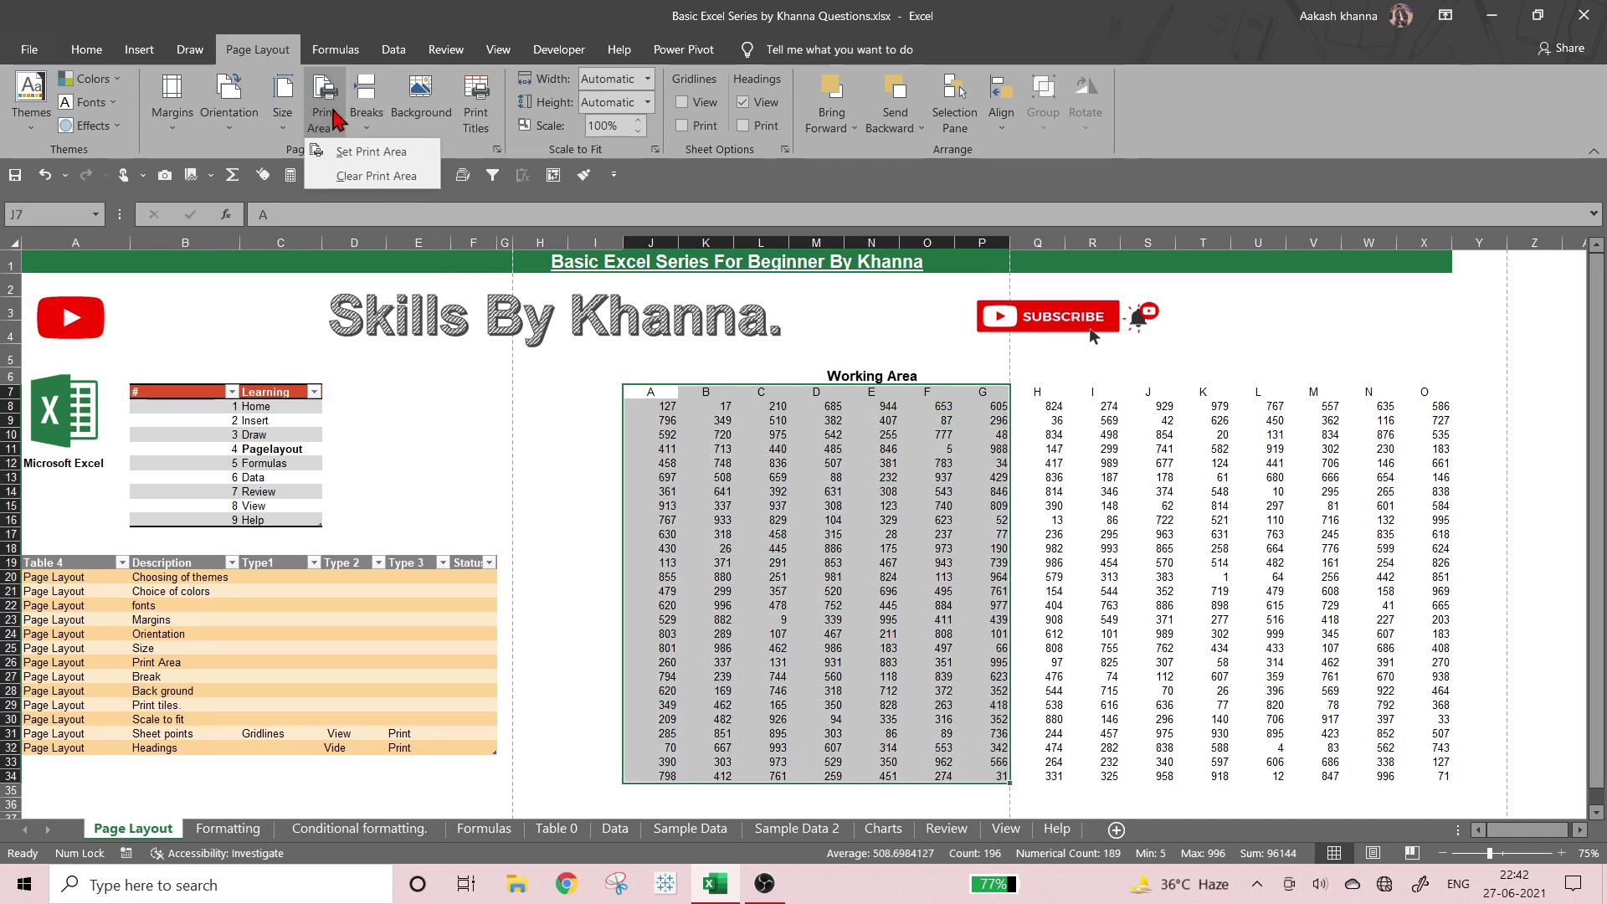
click(341, 153)
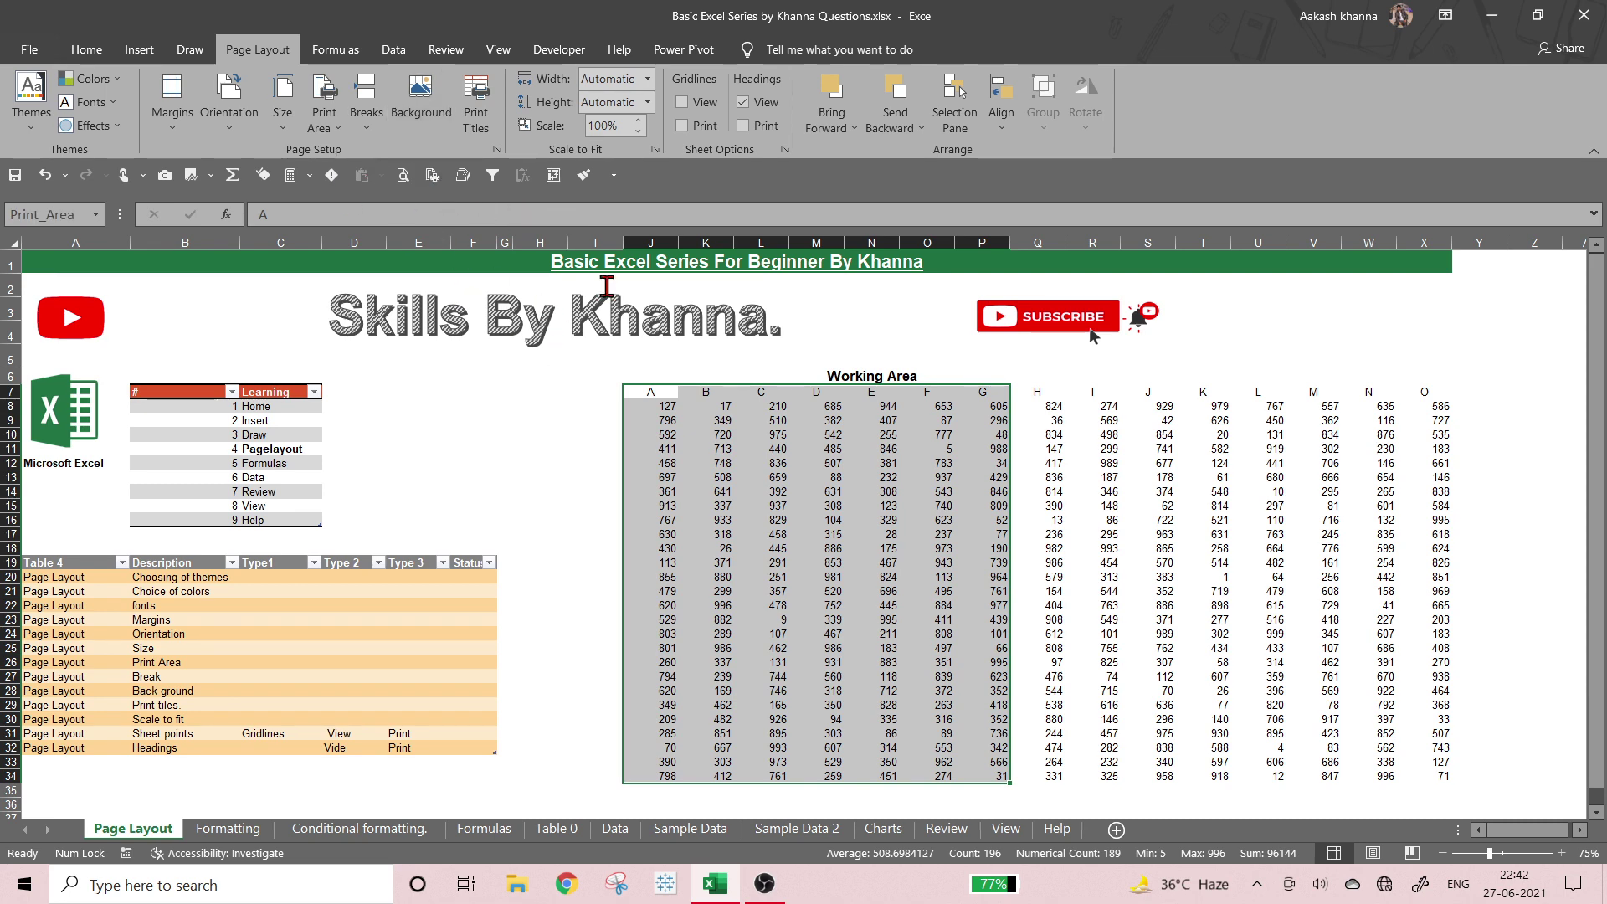
key(ctrl+p)
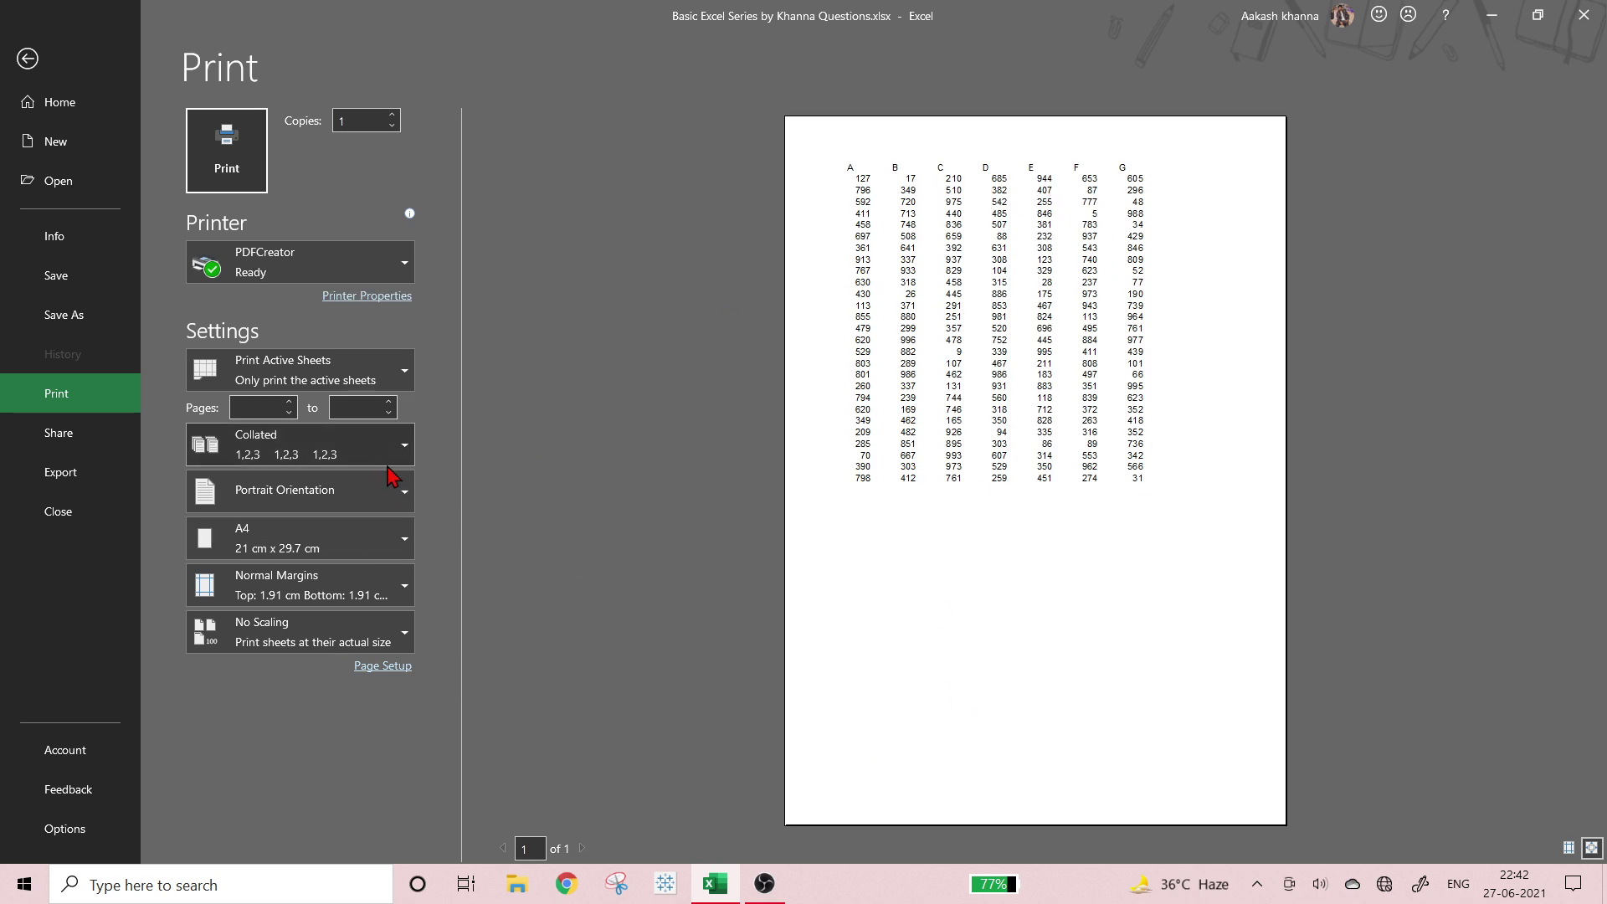
click(15, 67)
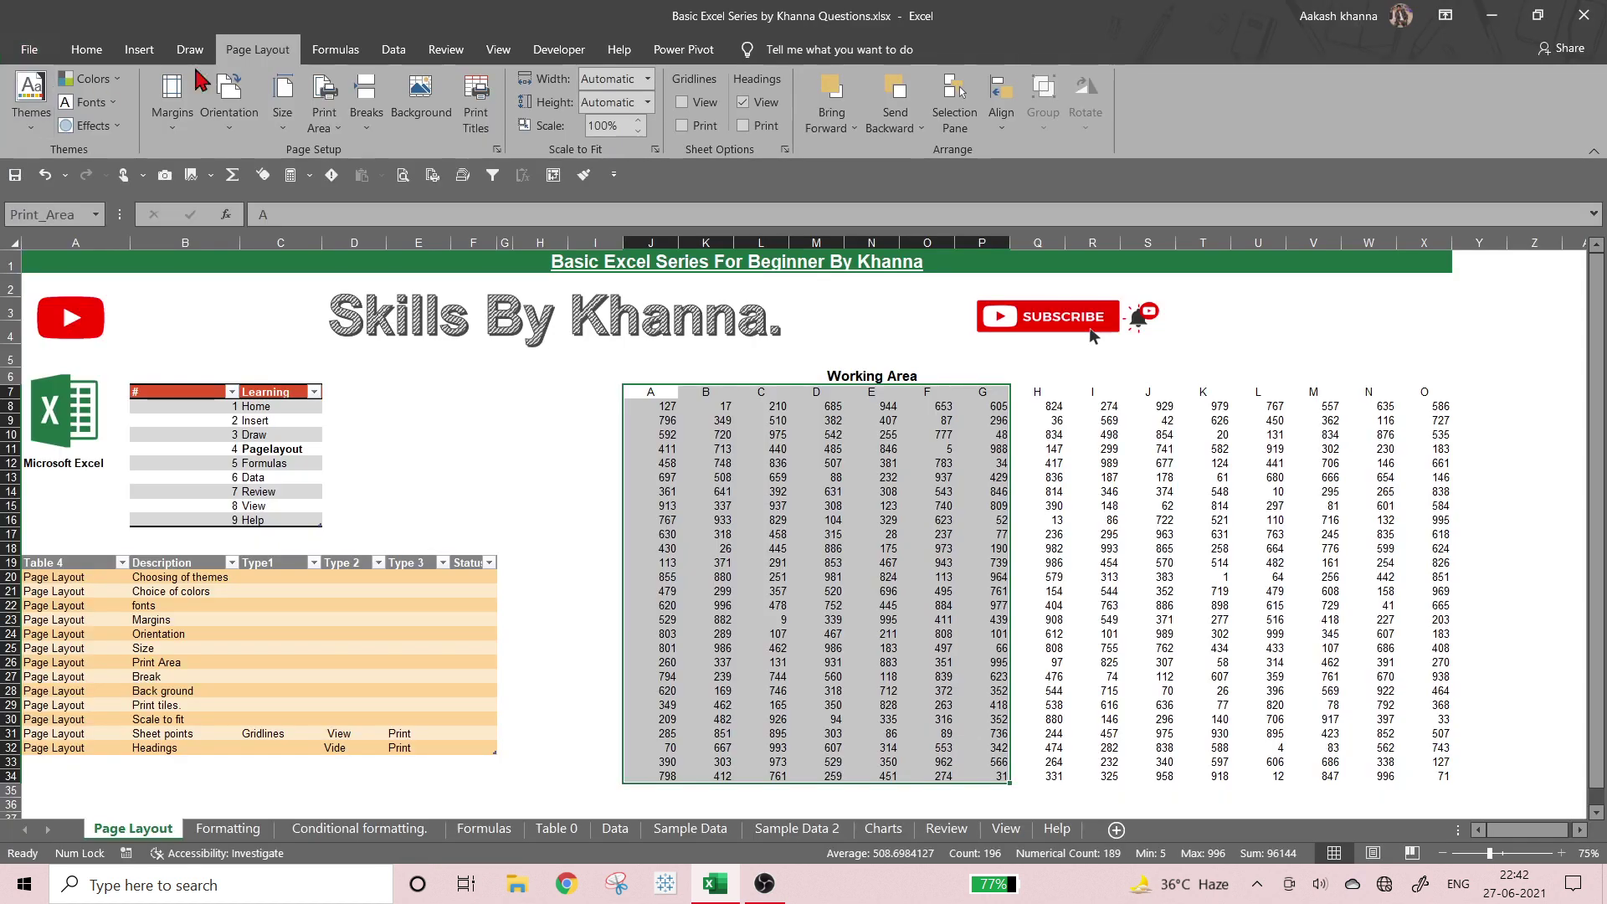
- Clear the print area and deselect the data range
click(321, 133)
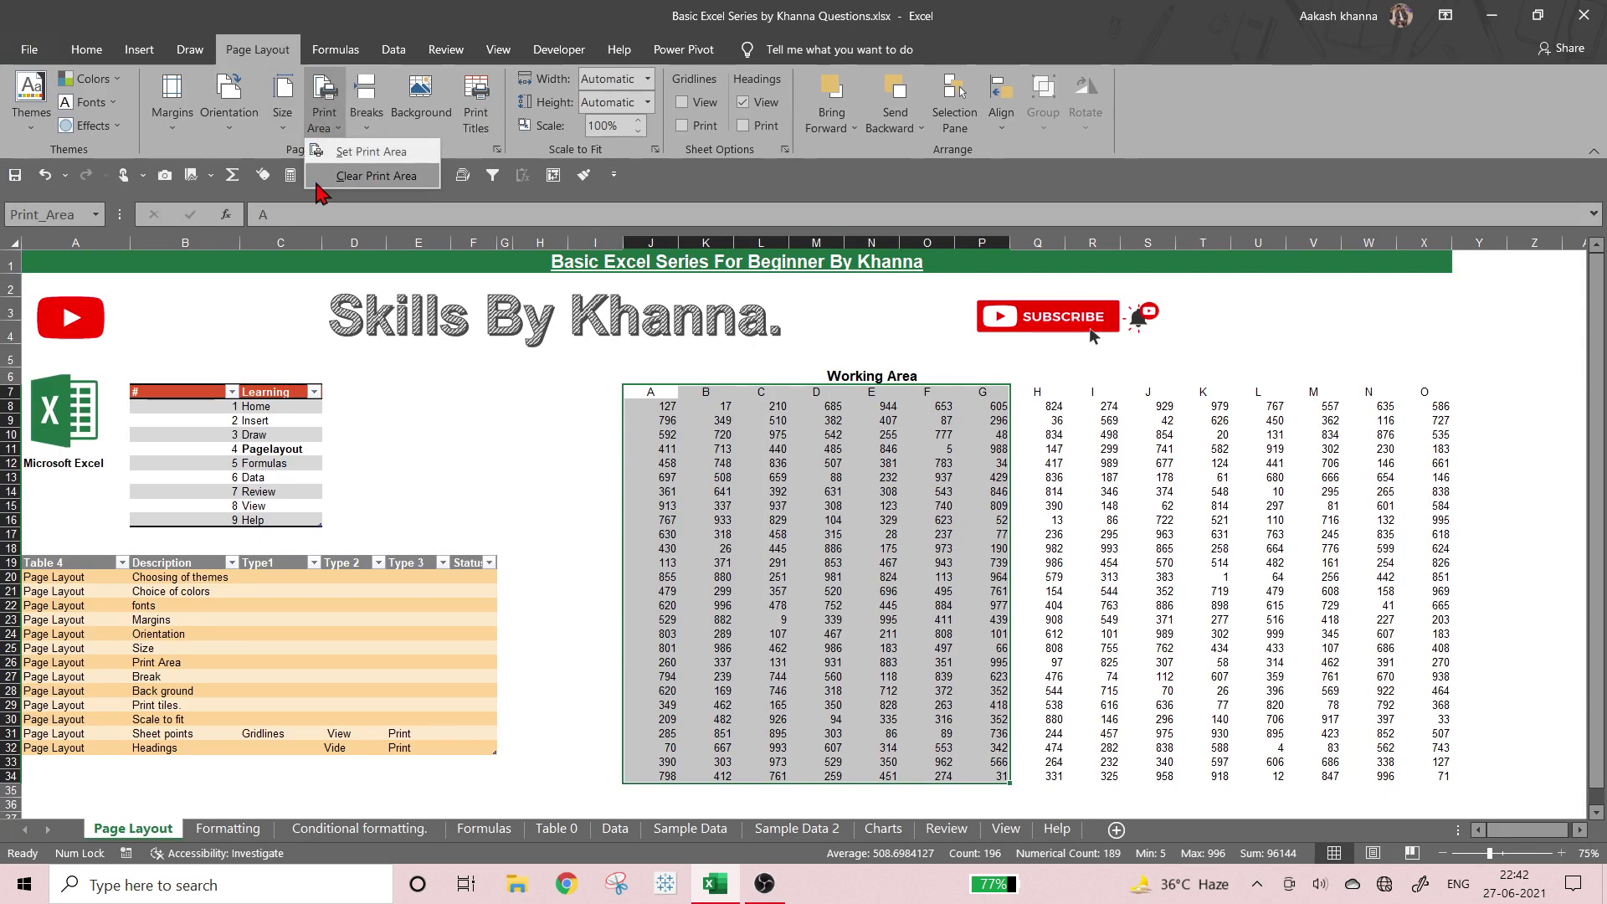
click(371, 151)
click(589, 407)
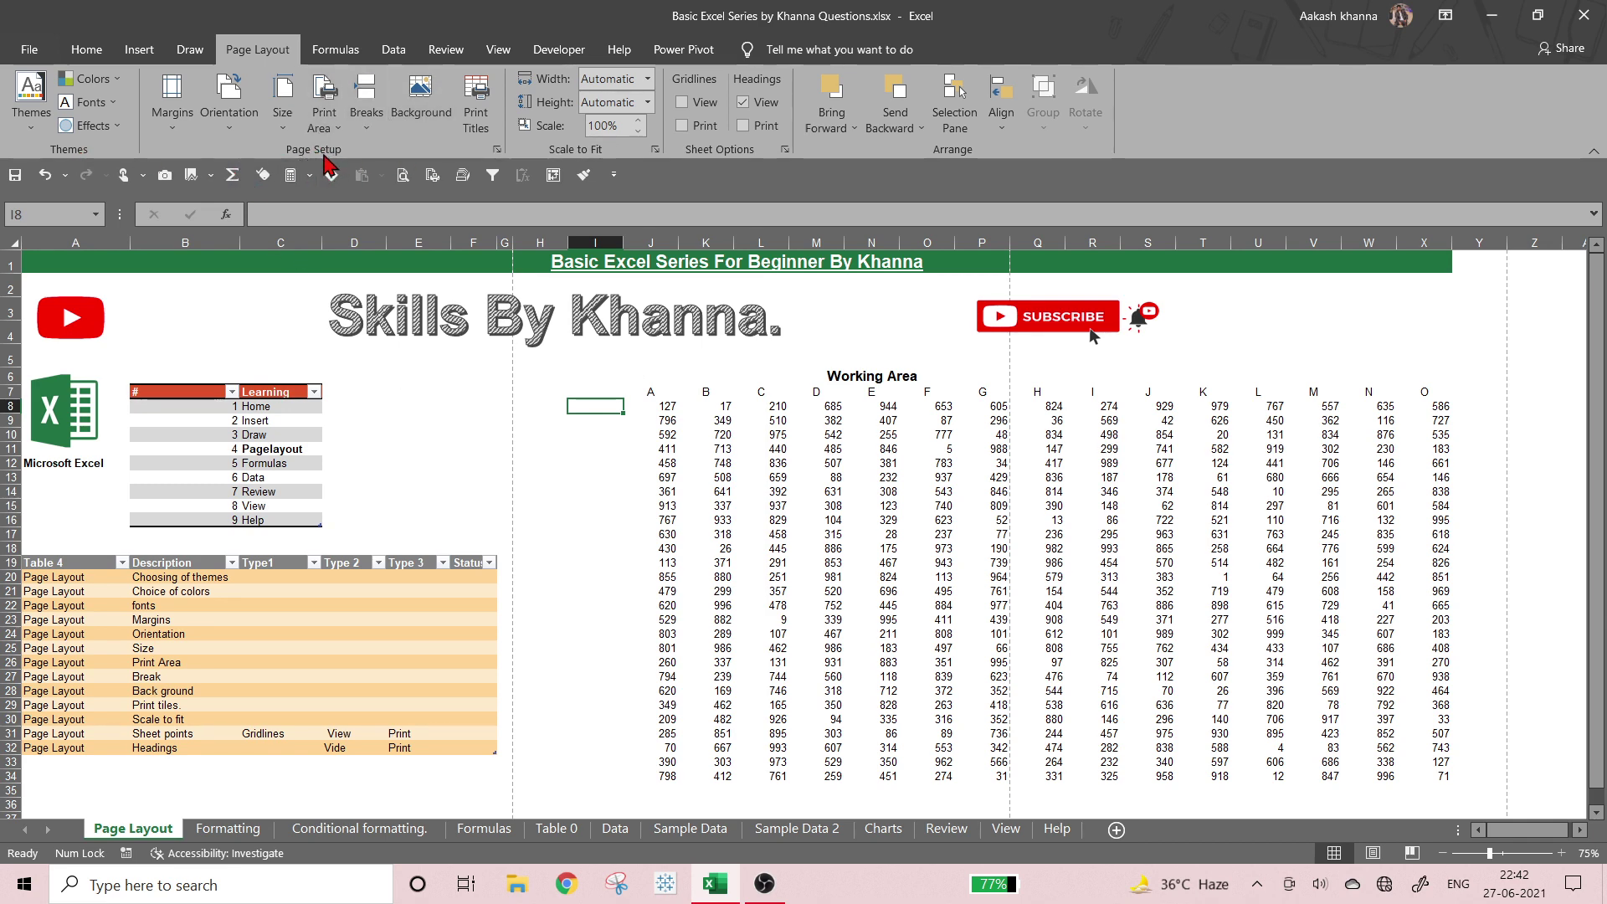
- Widen columns F and G, and remove and reset the sheet's page breaks with cell G5 selected
mouse_move(514, 249)
mouse_down()
mouse_move(577, 247)
mouse_move(506, 247)
mouse_up()
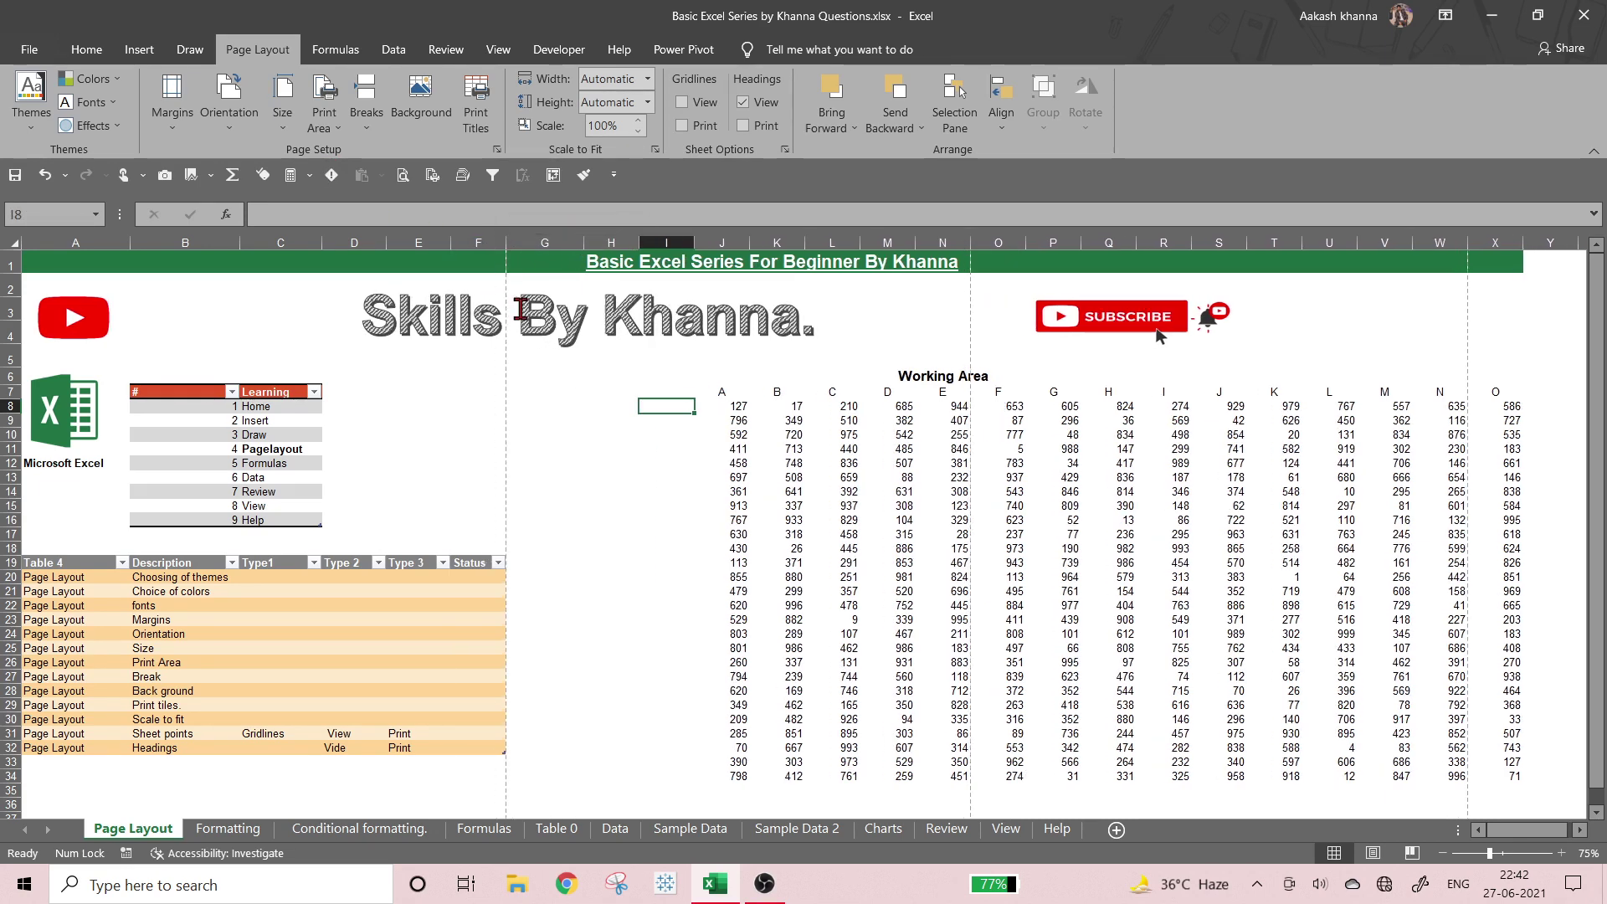
click(514, 360)
click(379, 132)
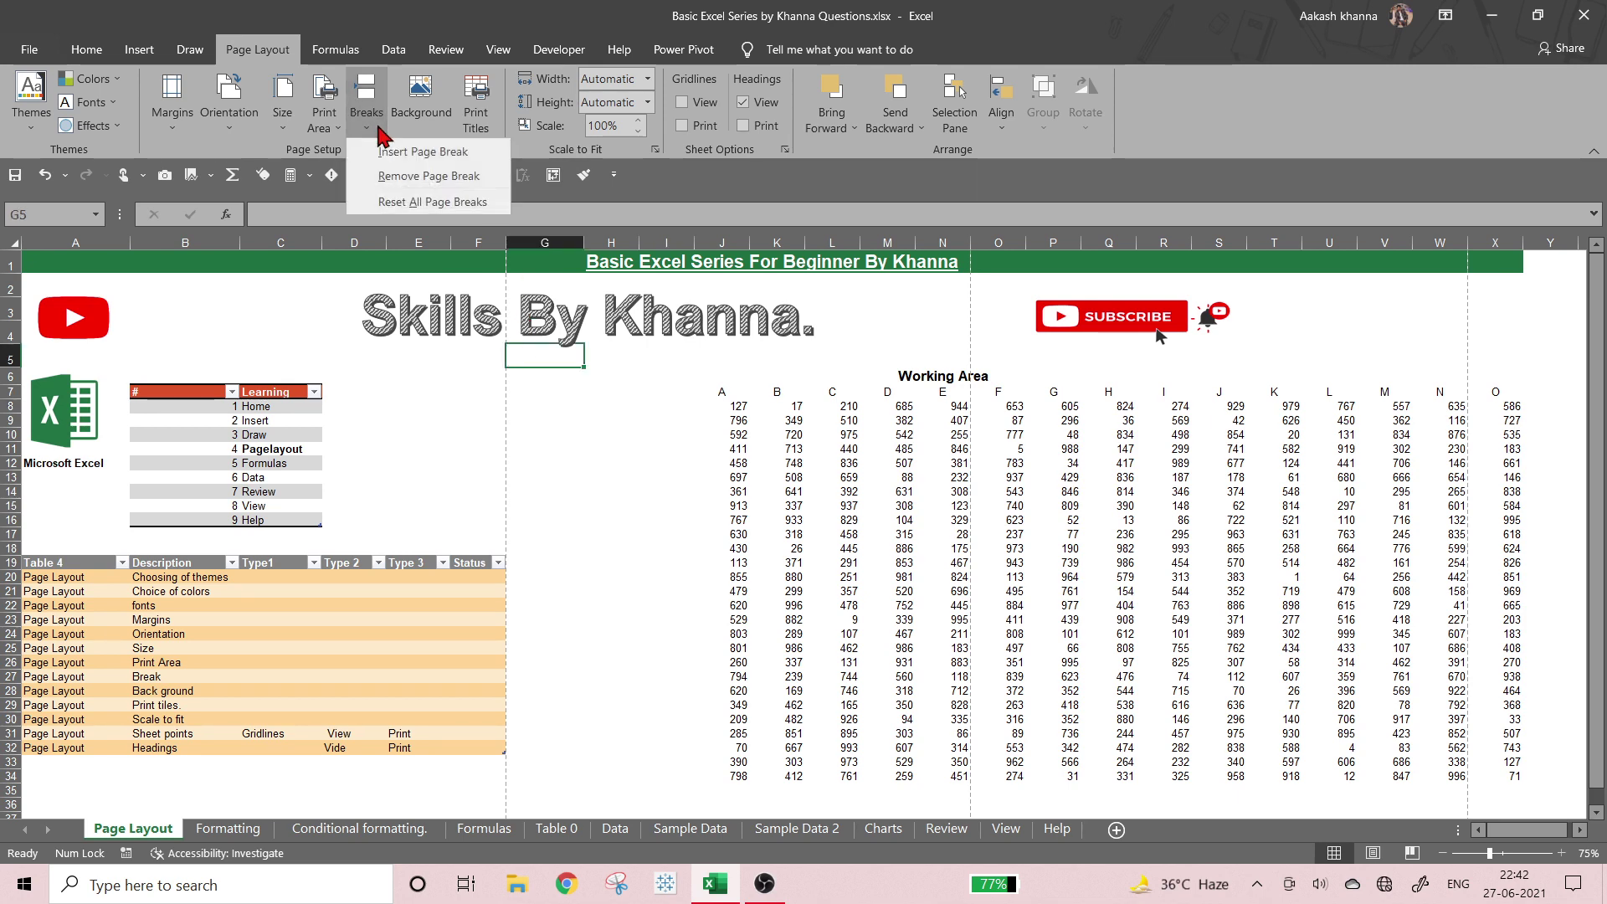
click(414, 185)
click(366, 109)
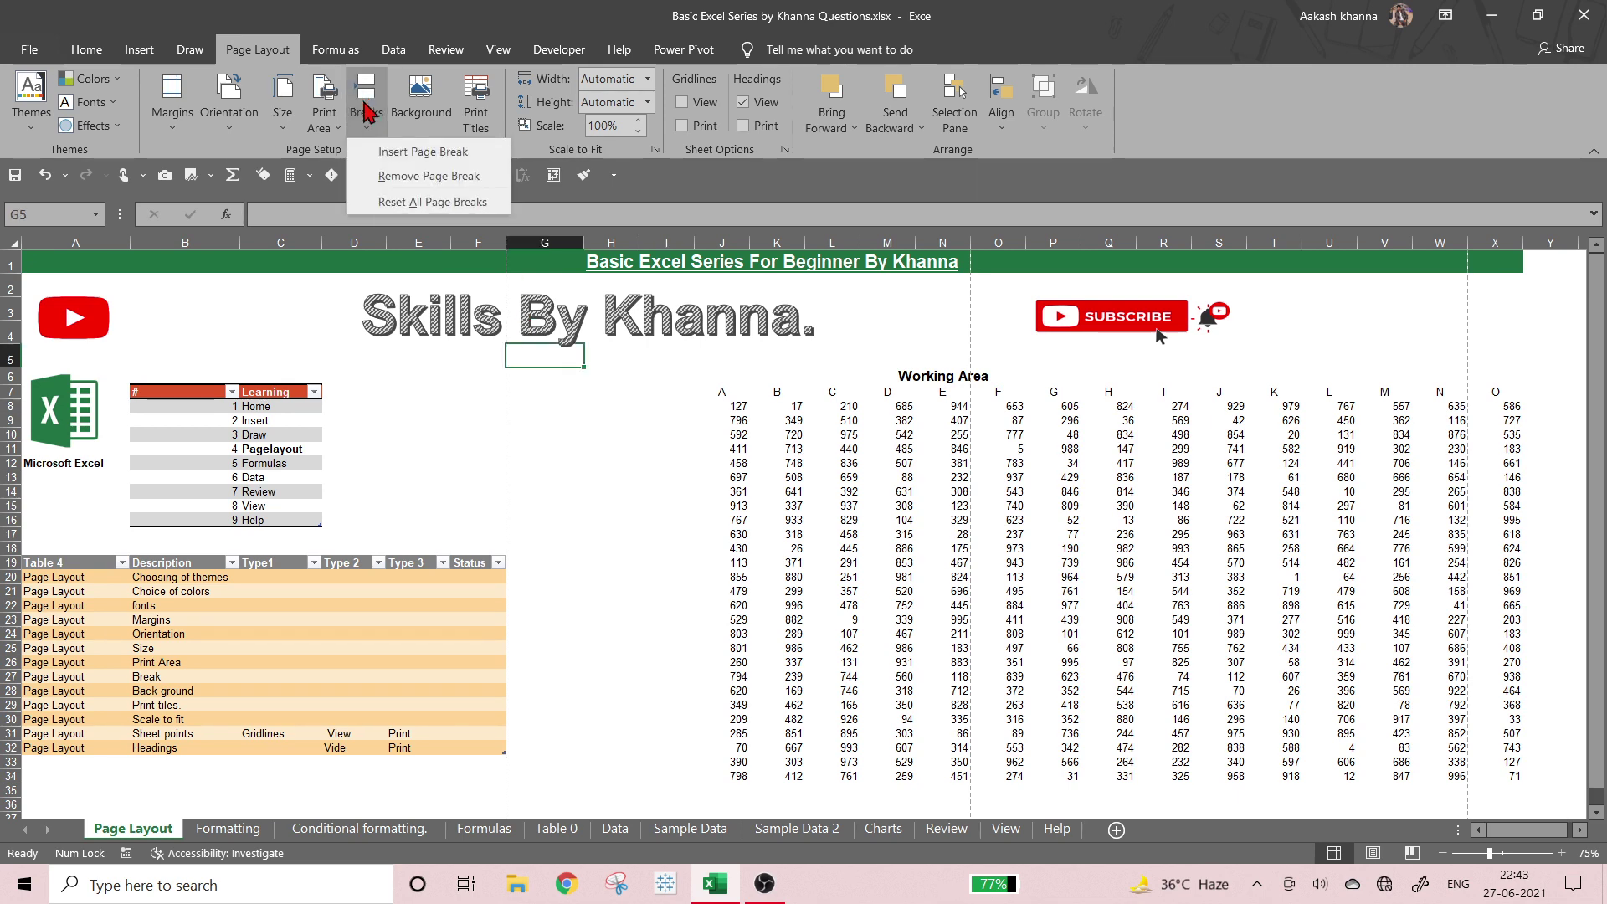
click(389, 200)
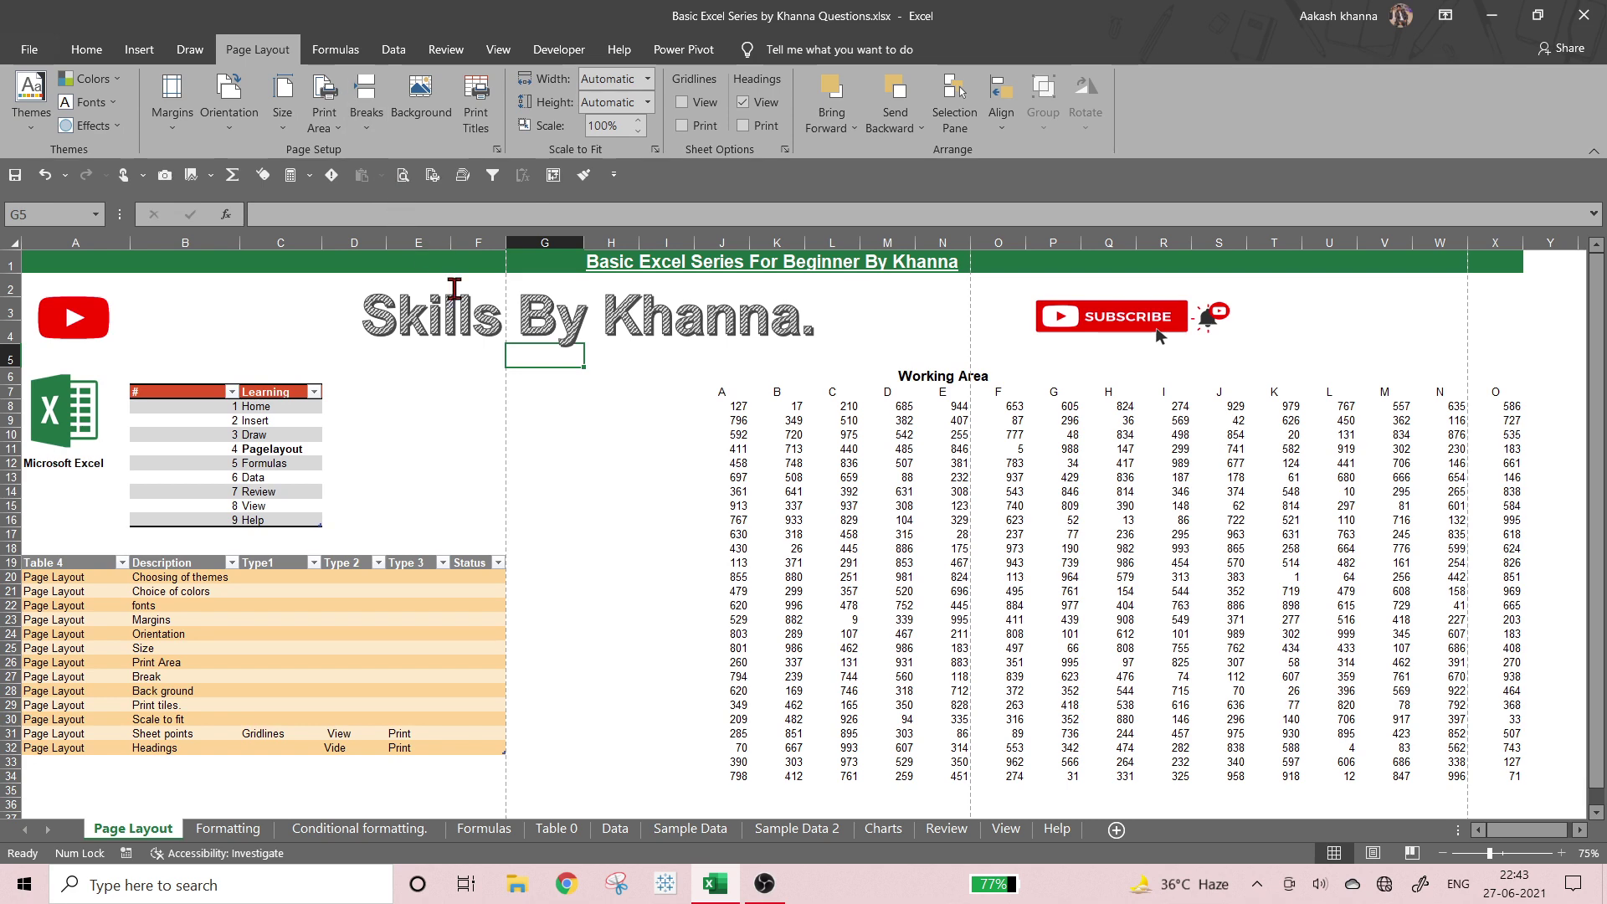
- Insert a page break at cell G5 and show the sheet in Page Break Preview
click(366, 101)
click(393, 156)
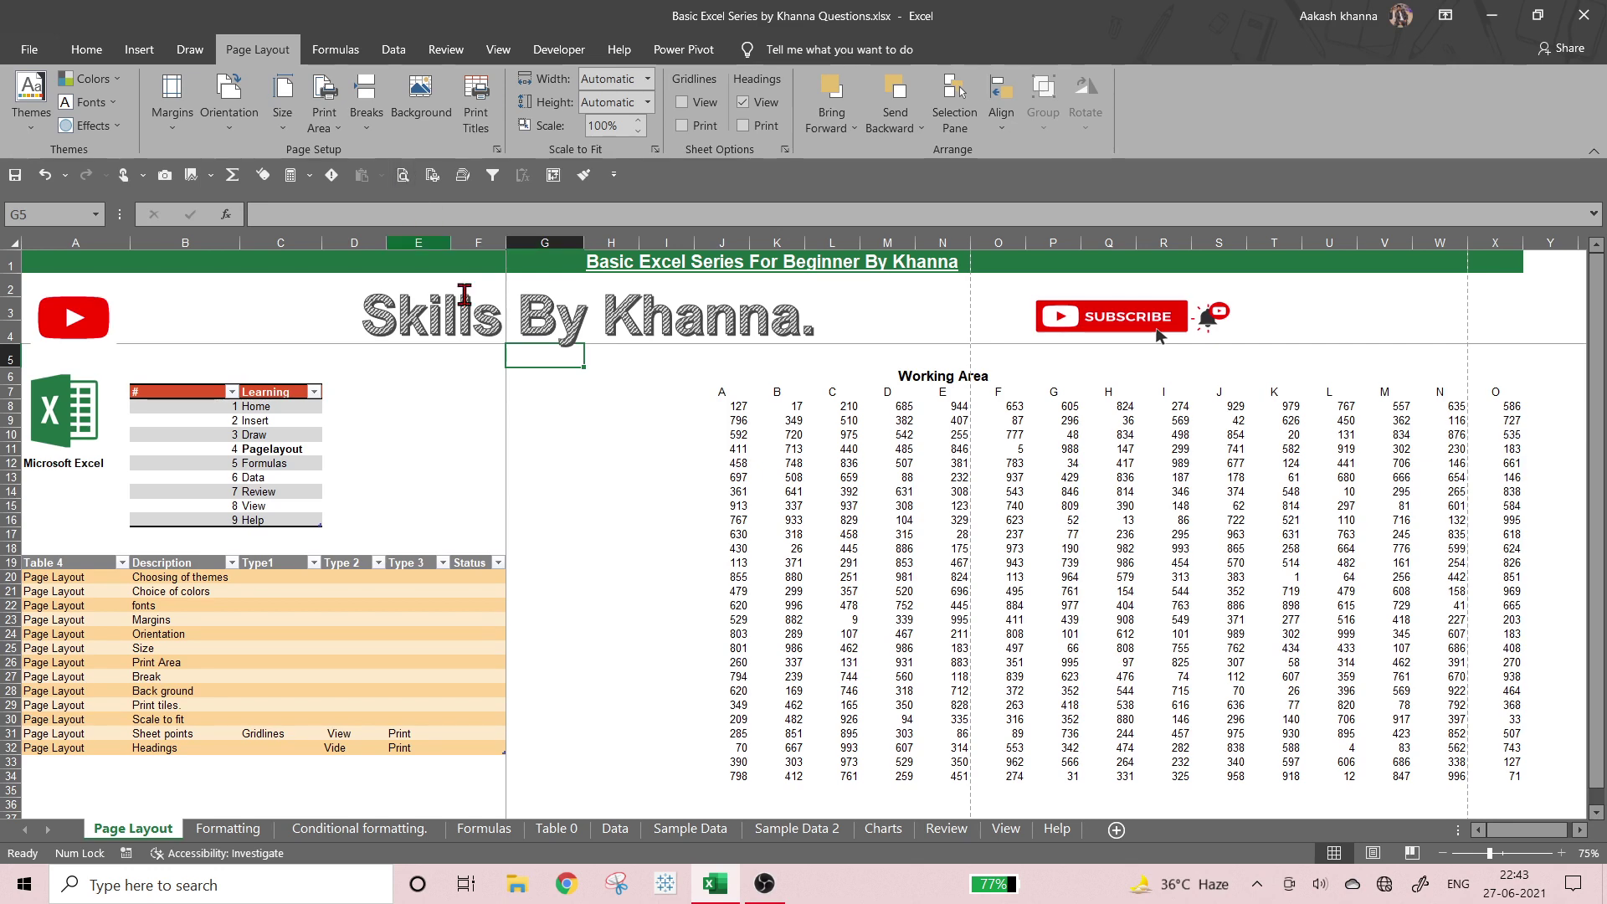
click(1412, 854)
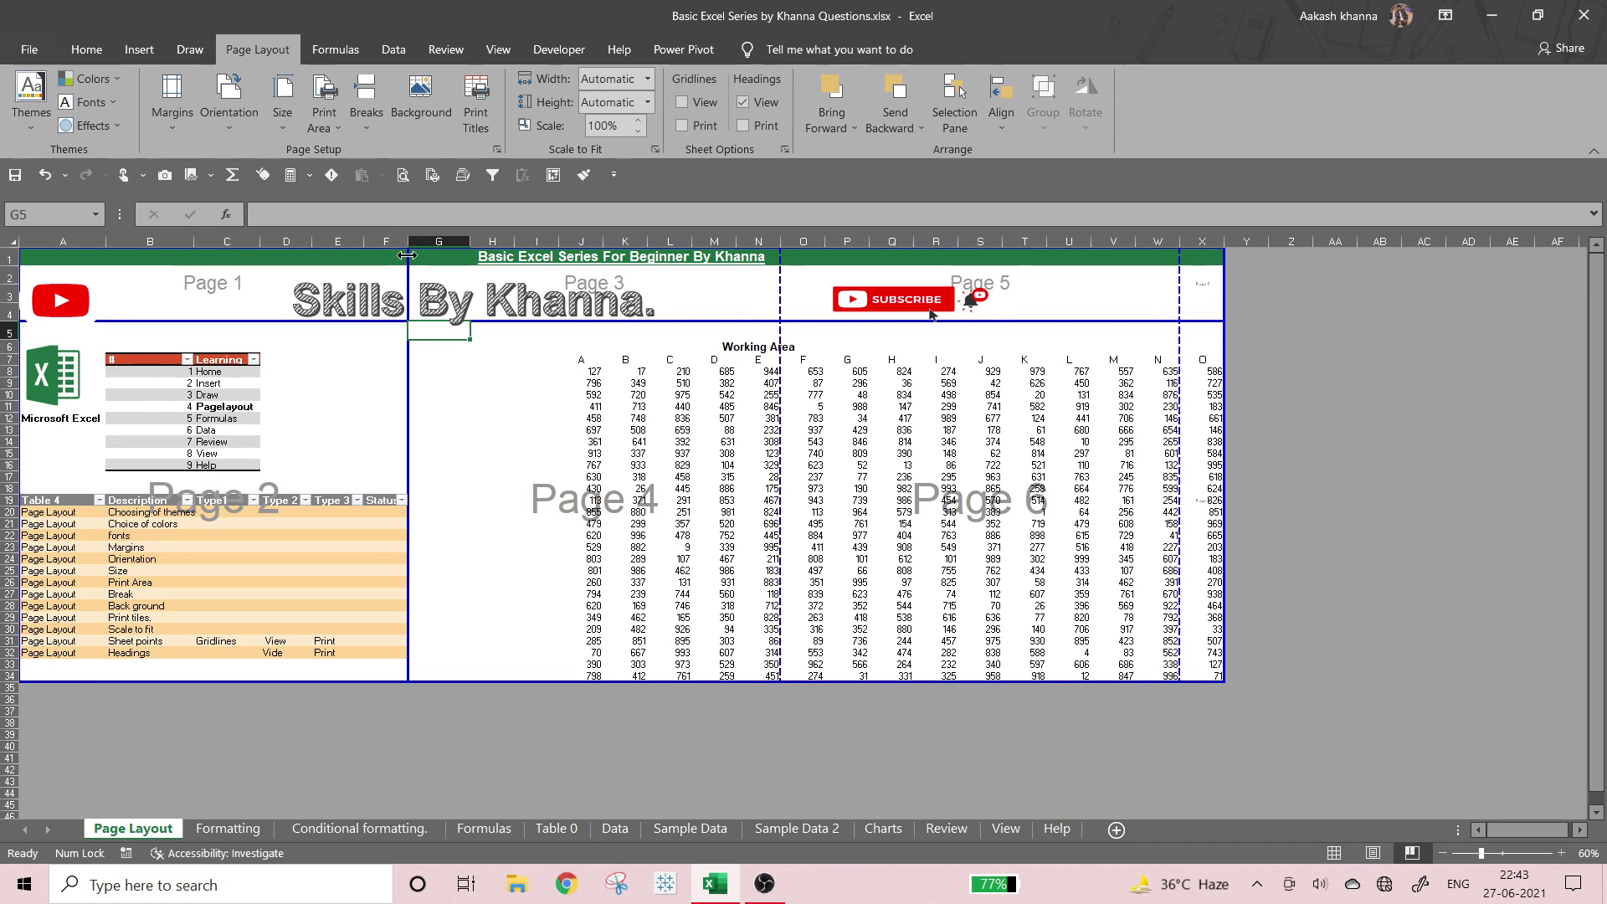
- Widen column F slightly and go through the numbered page areas in Page Break Preview one by one
mouse_move(410, 243)
mouse_down()
mouse_move(502, 243)
mouse_move(414, 244)
mouse_up()
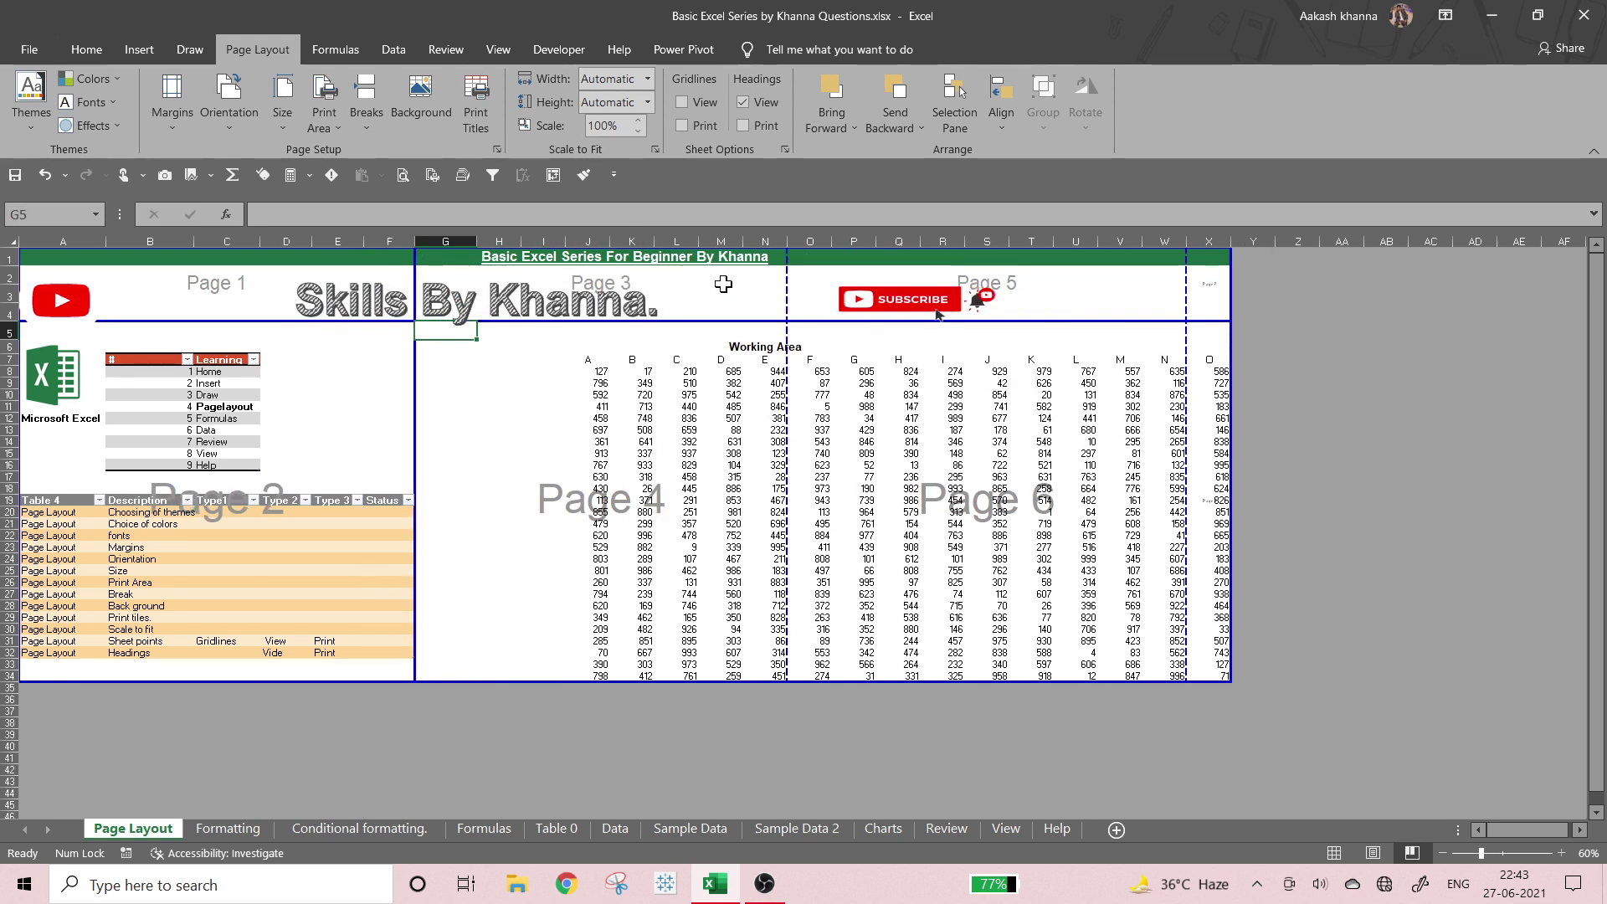
click(178, 335)
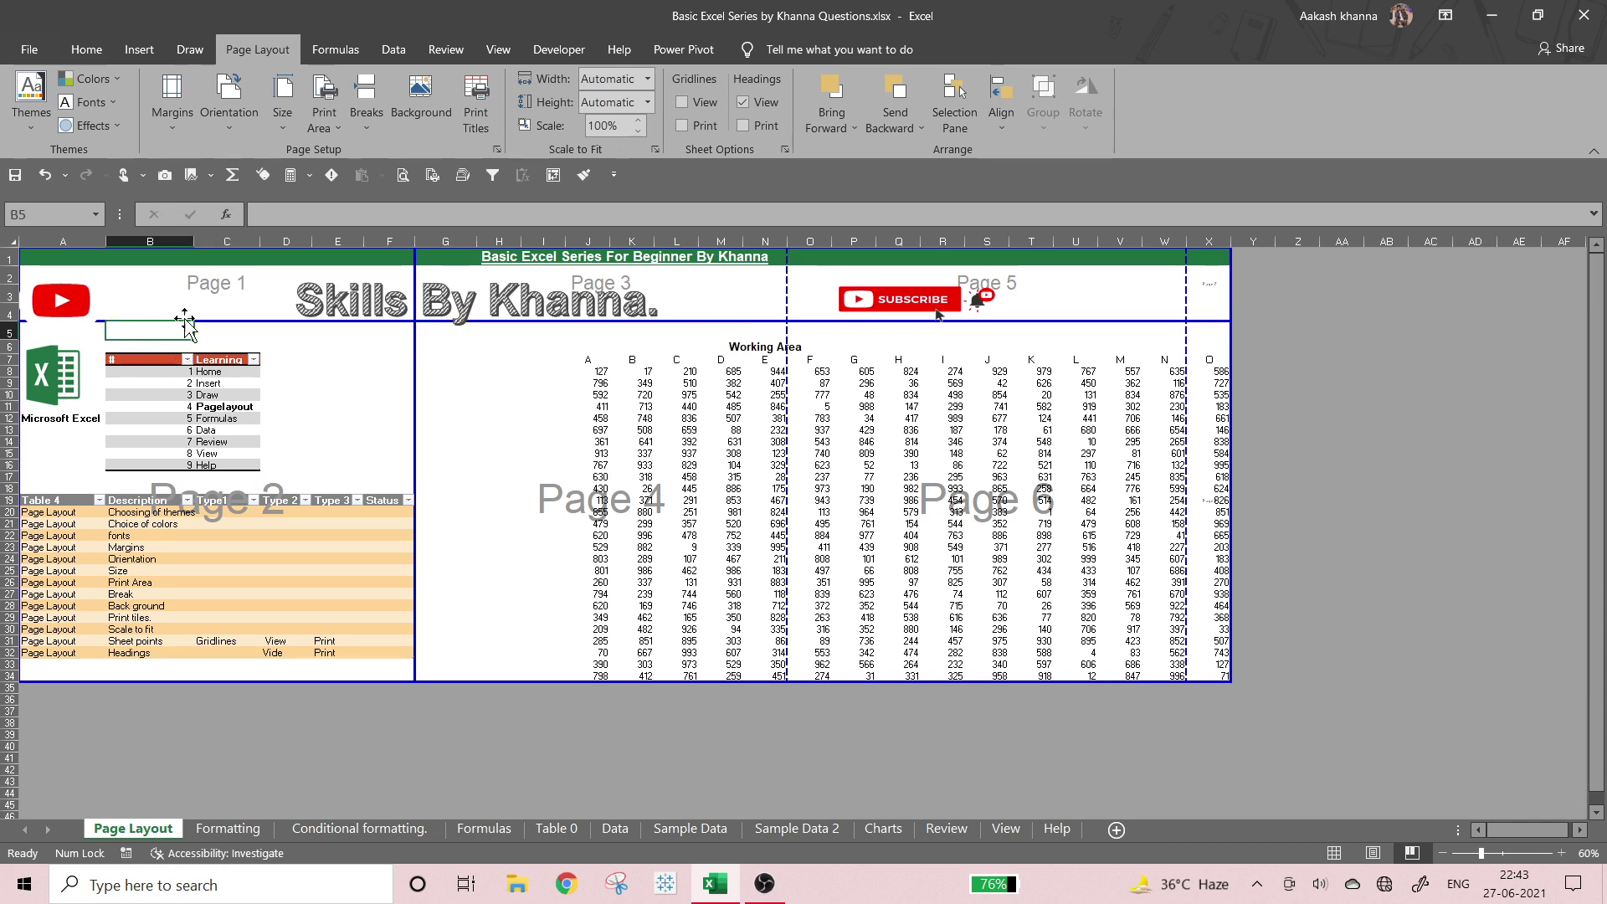
click(190, 502)
click(223, 467)
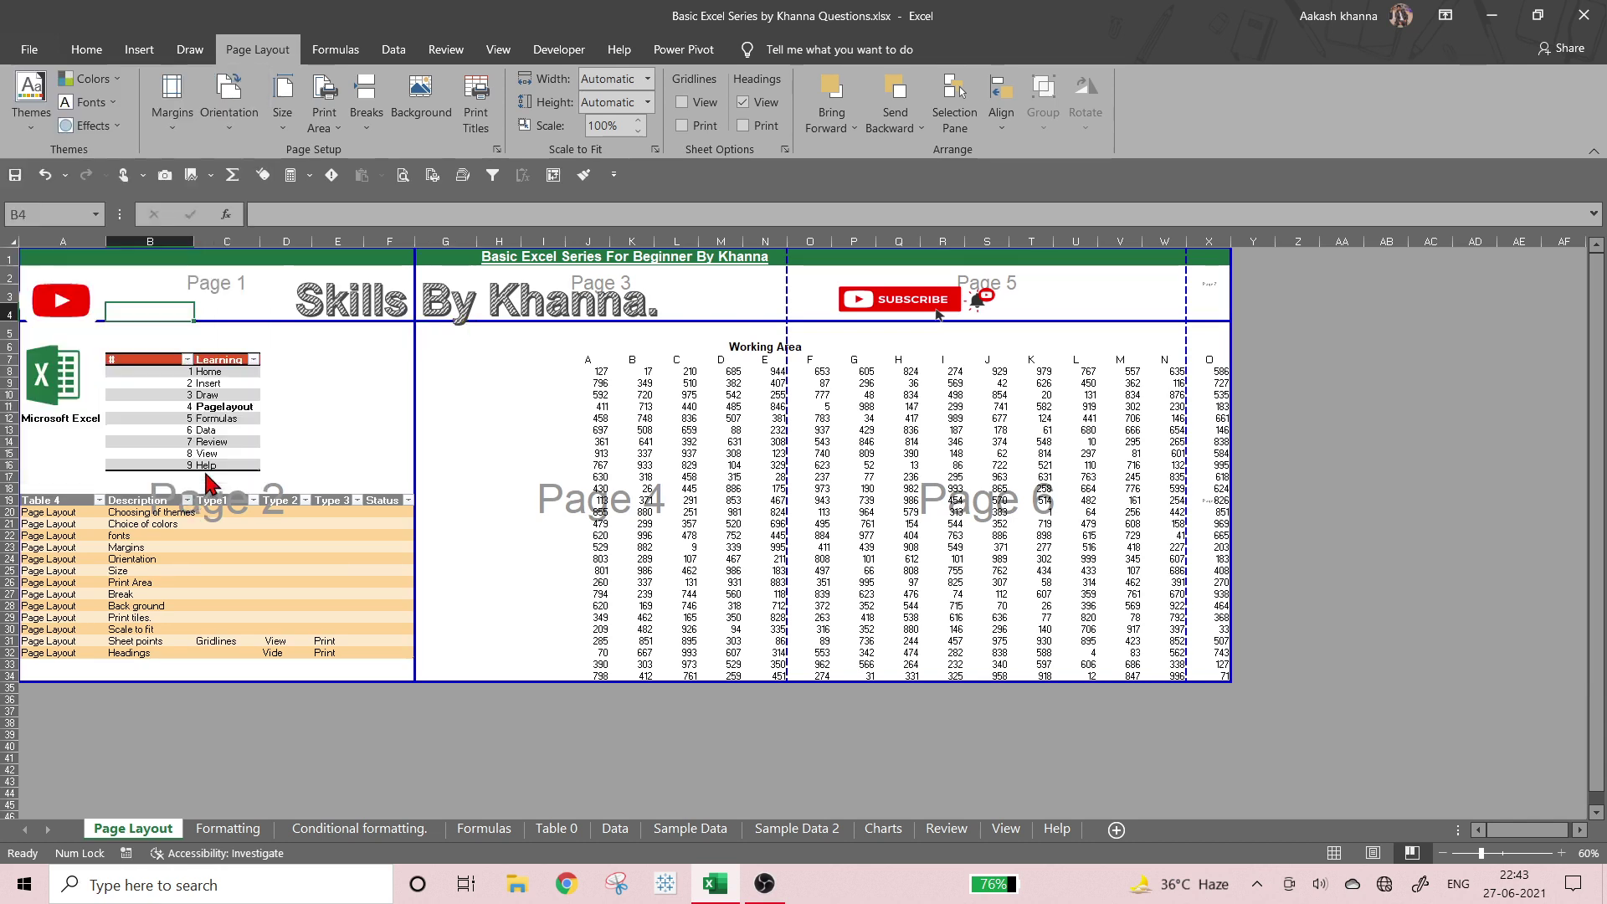
click(603, 281)
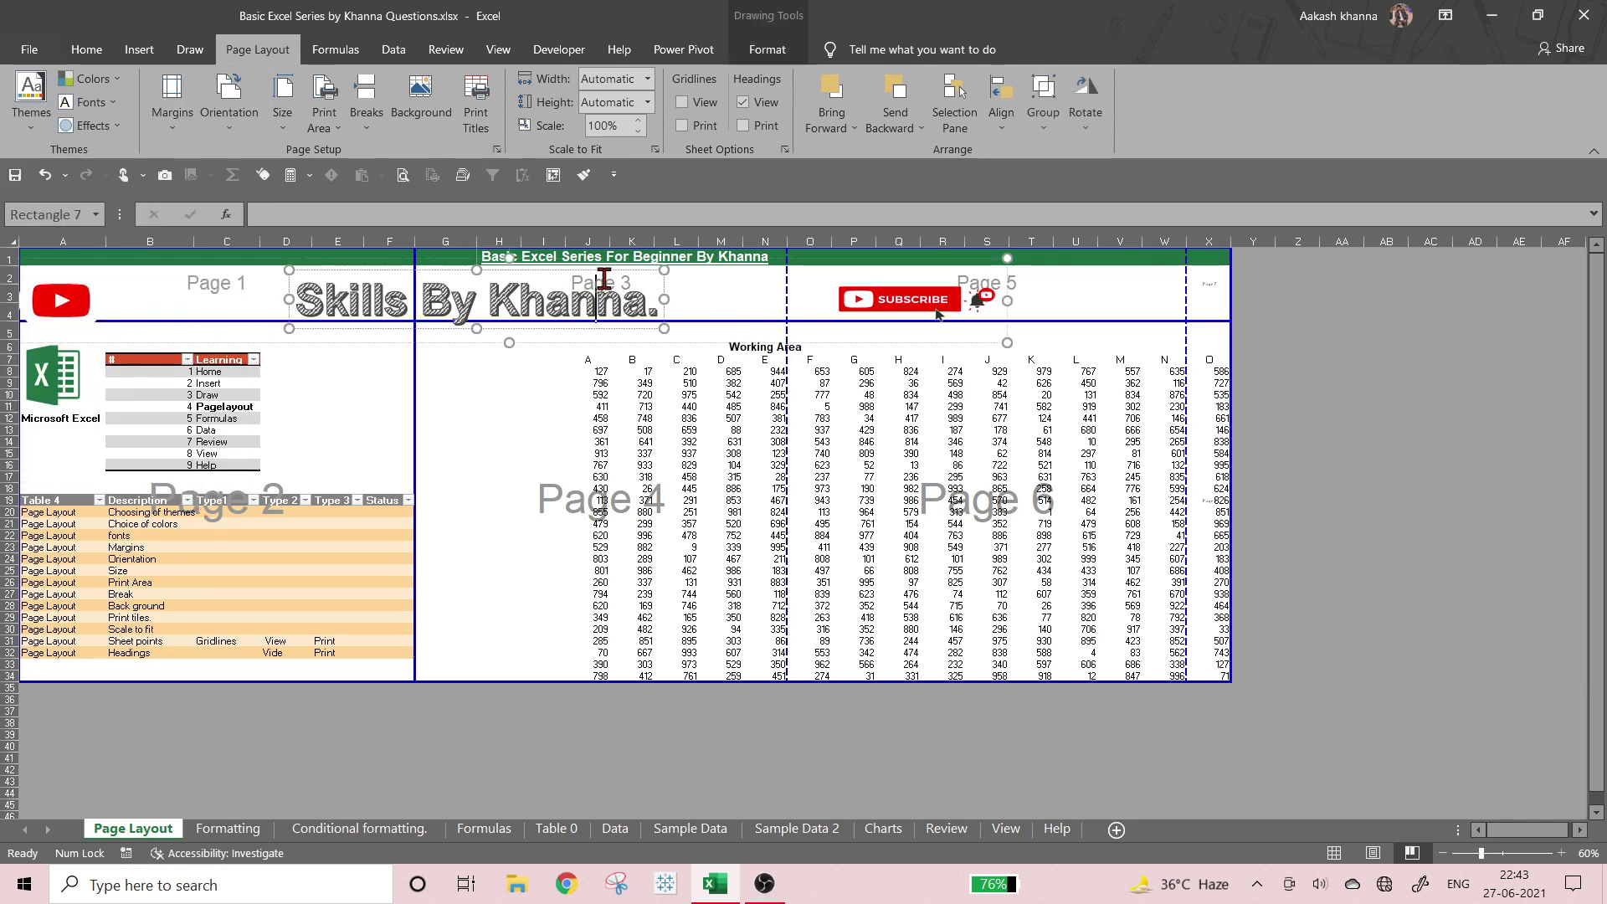
click(598, 465)
click(1030, 293)
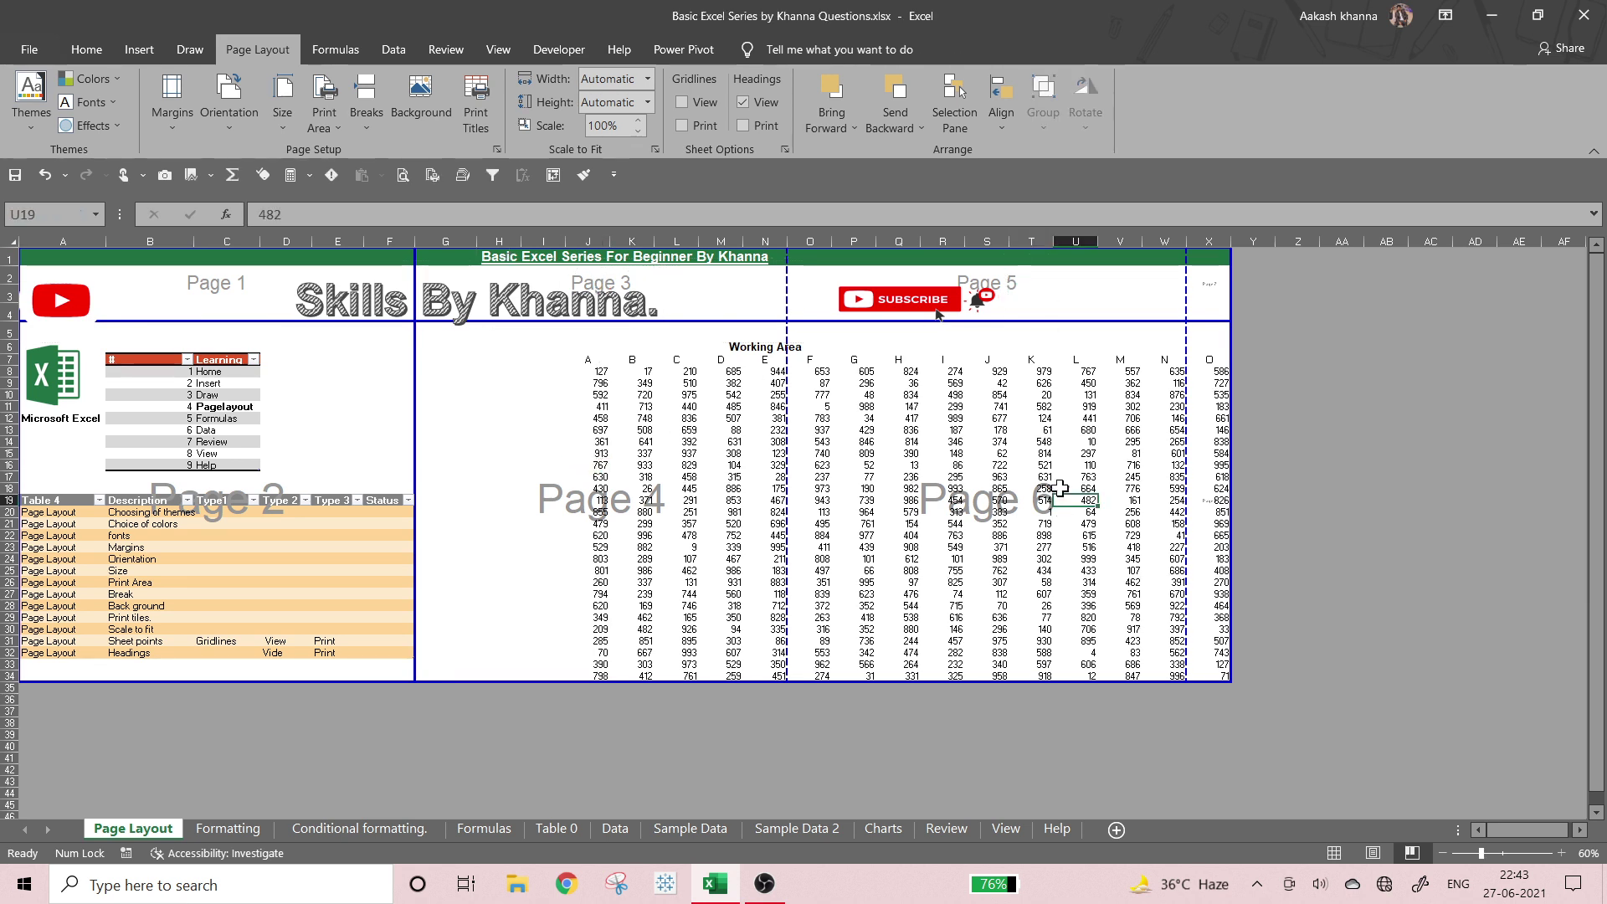
click(1209, 293)
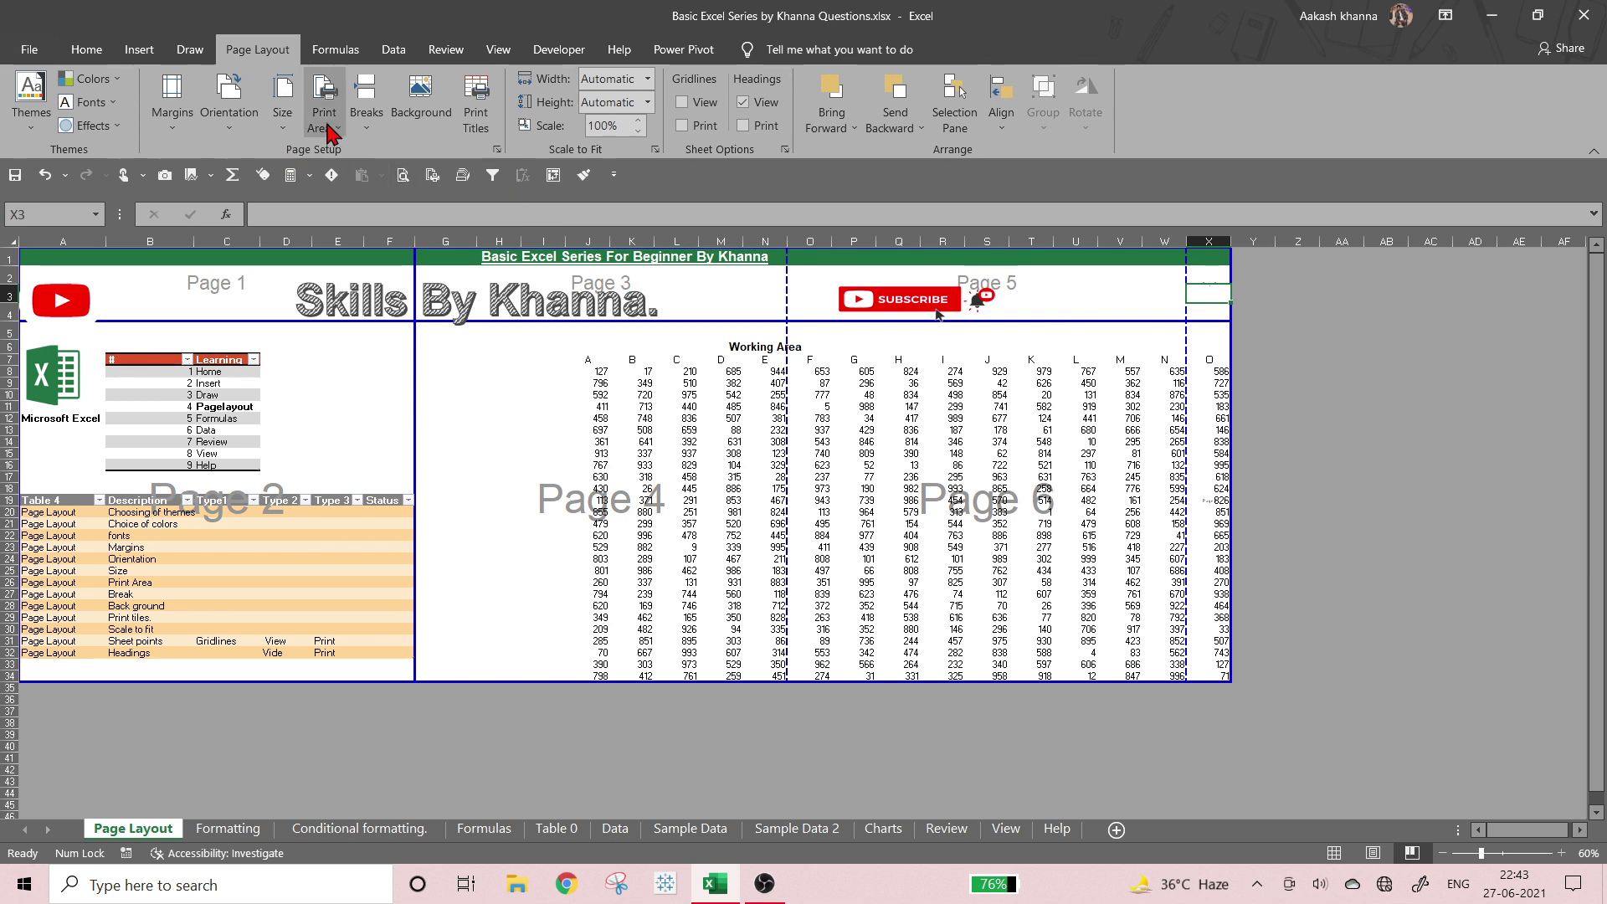
- Reset all page breaks and move the break before column X out past the edge of the data
click(365, 126)
click(393, 198)
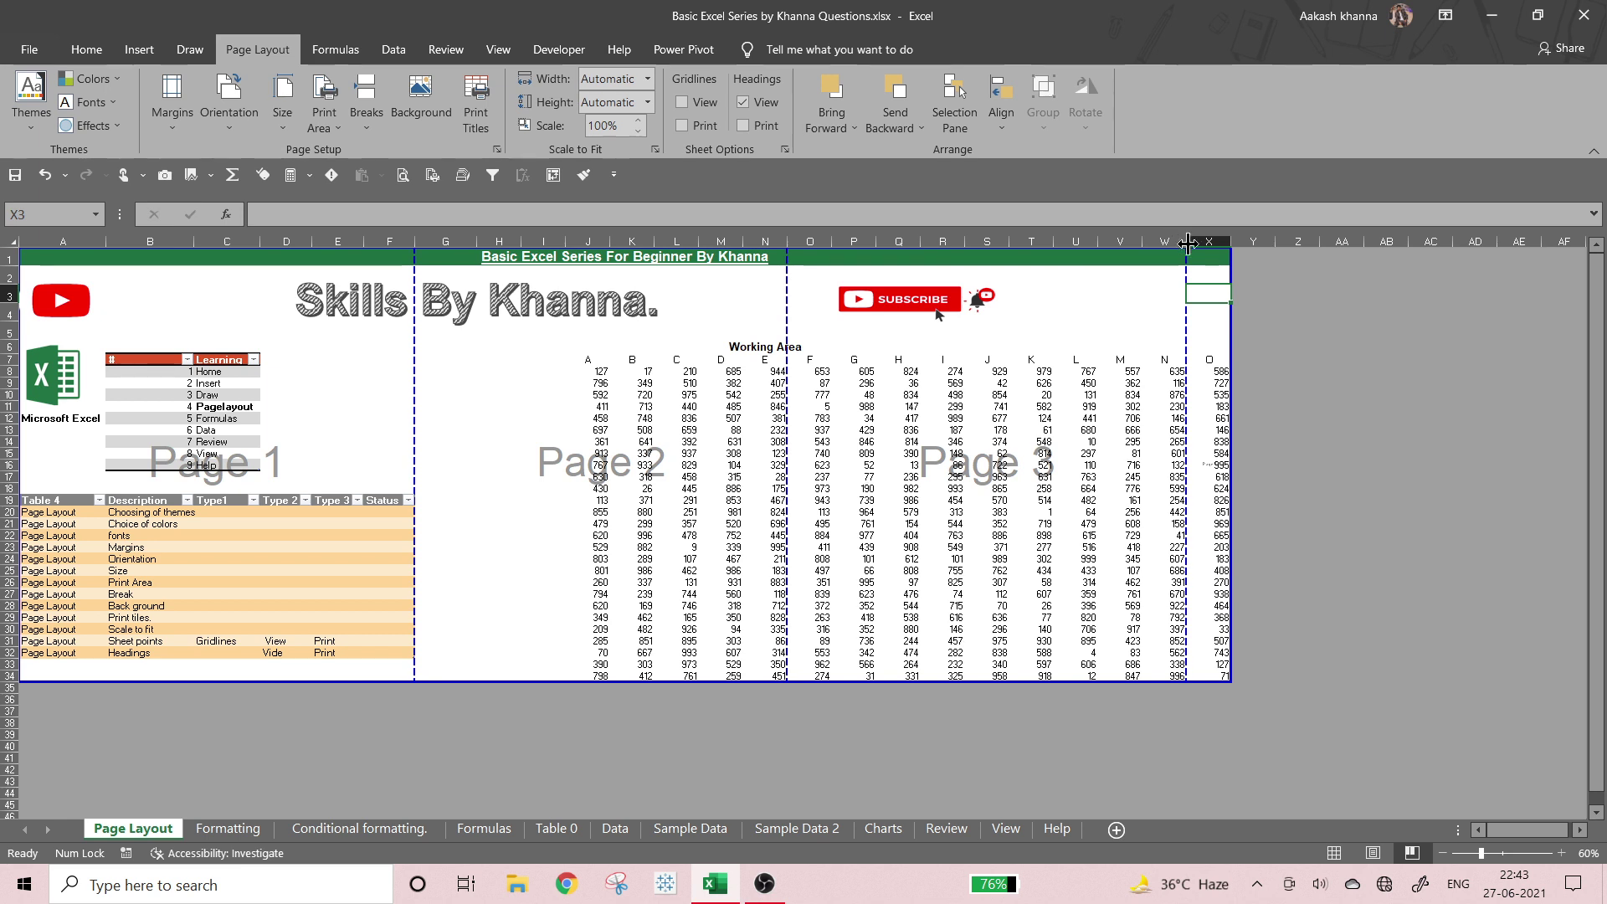
drag(1188, 318, 1240, 340)
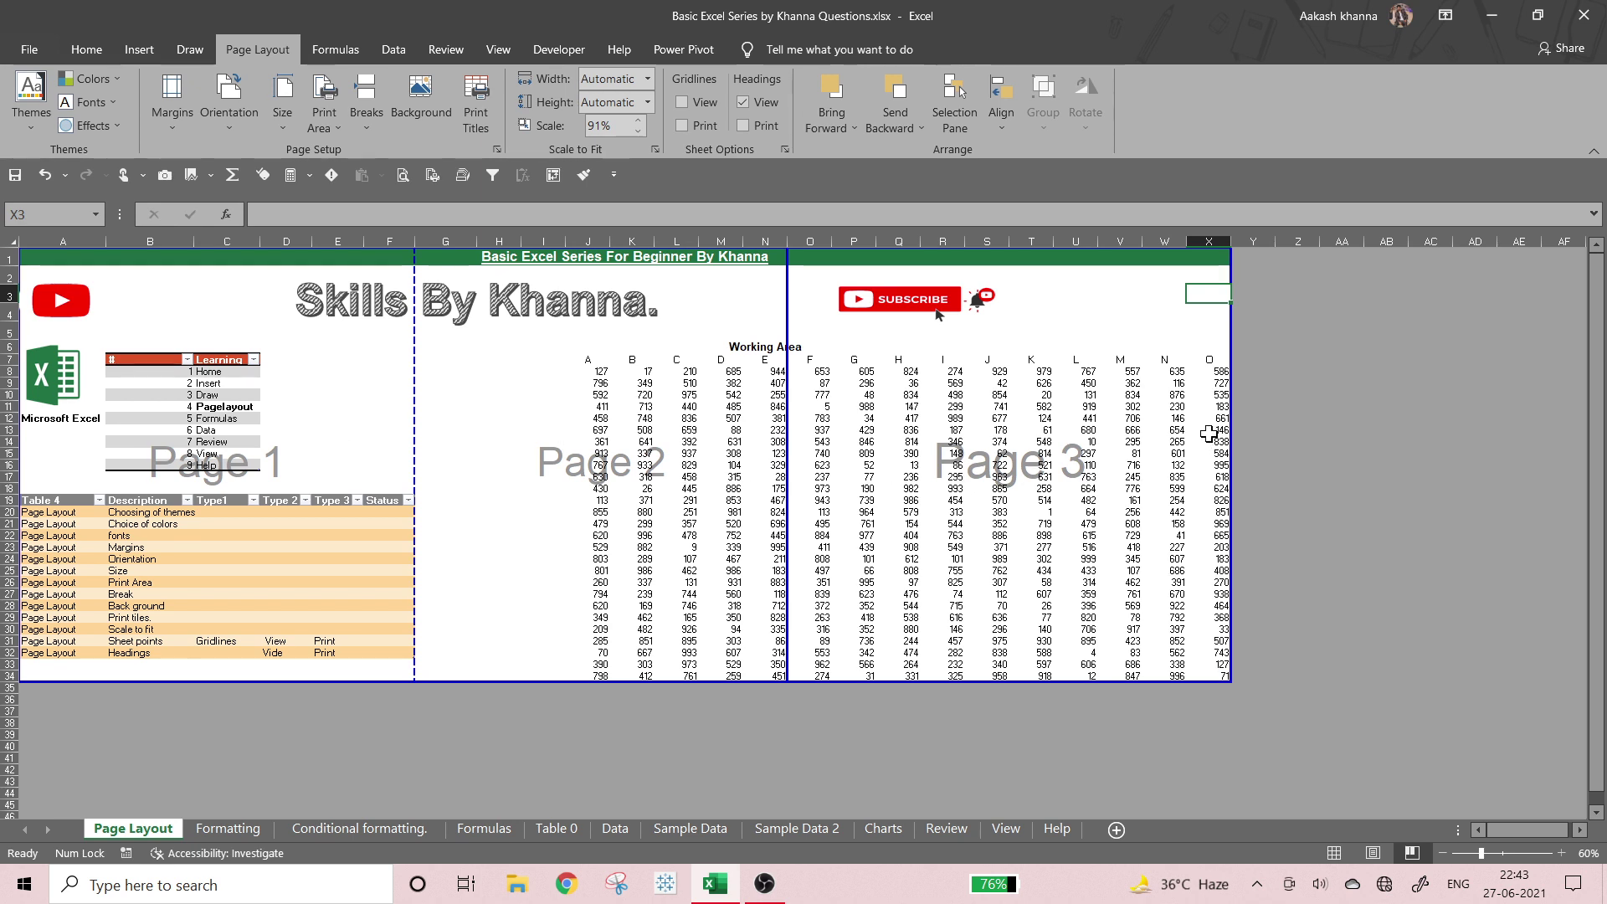
- Review each page in the print preview and return to the worksheet
key(ctrl+p)
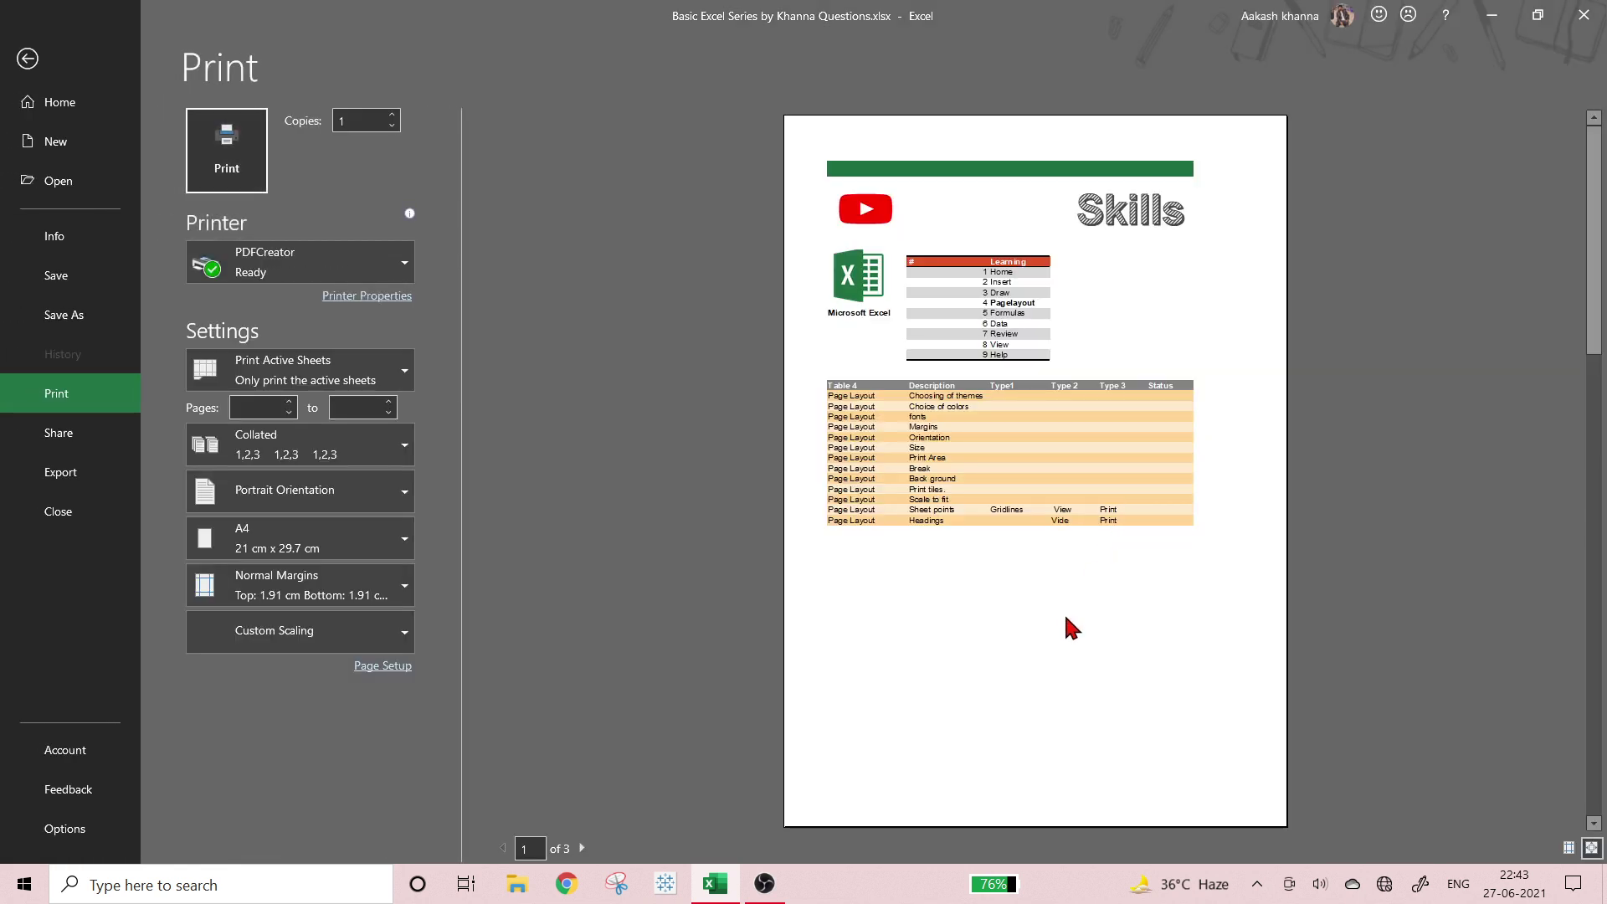
click(582, 848)
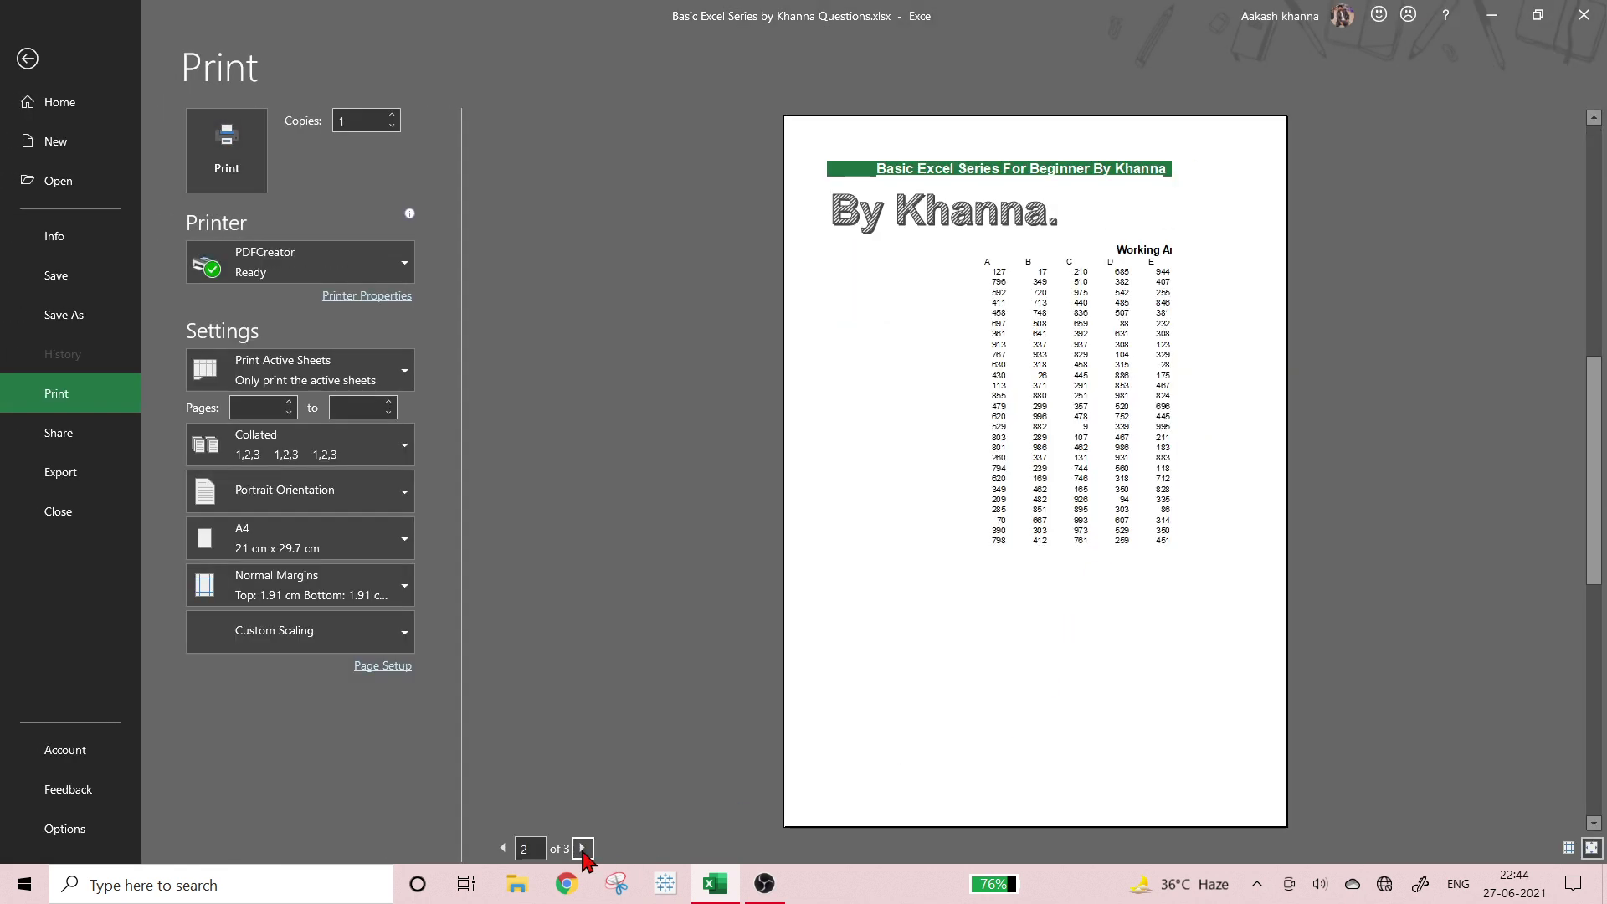
click(582, 849)
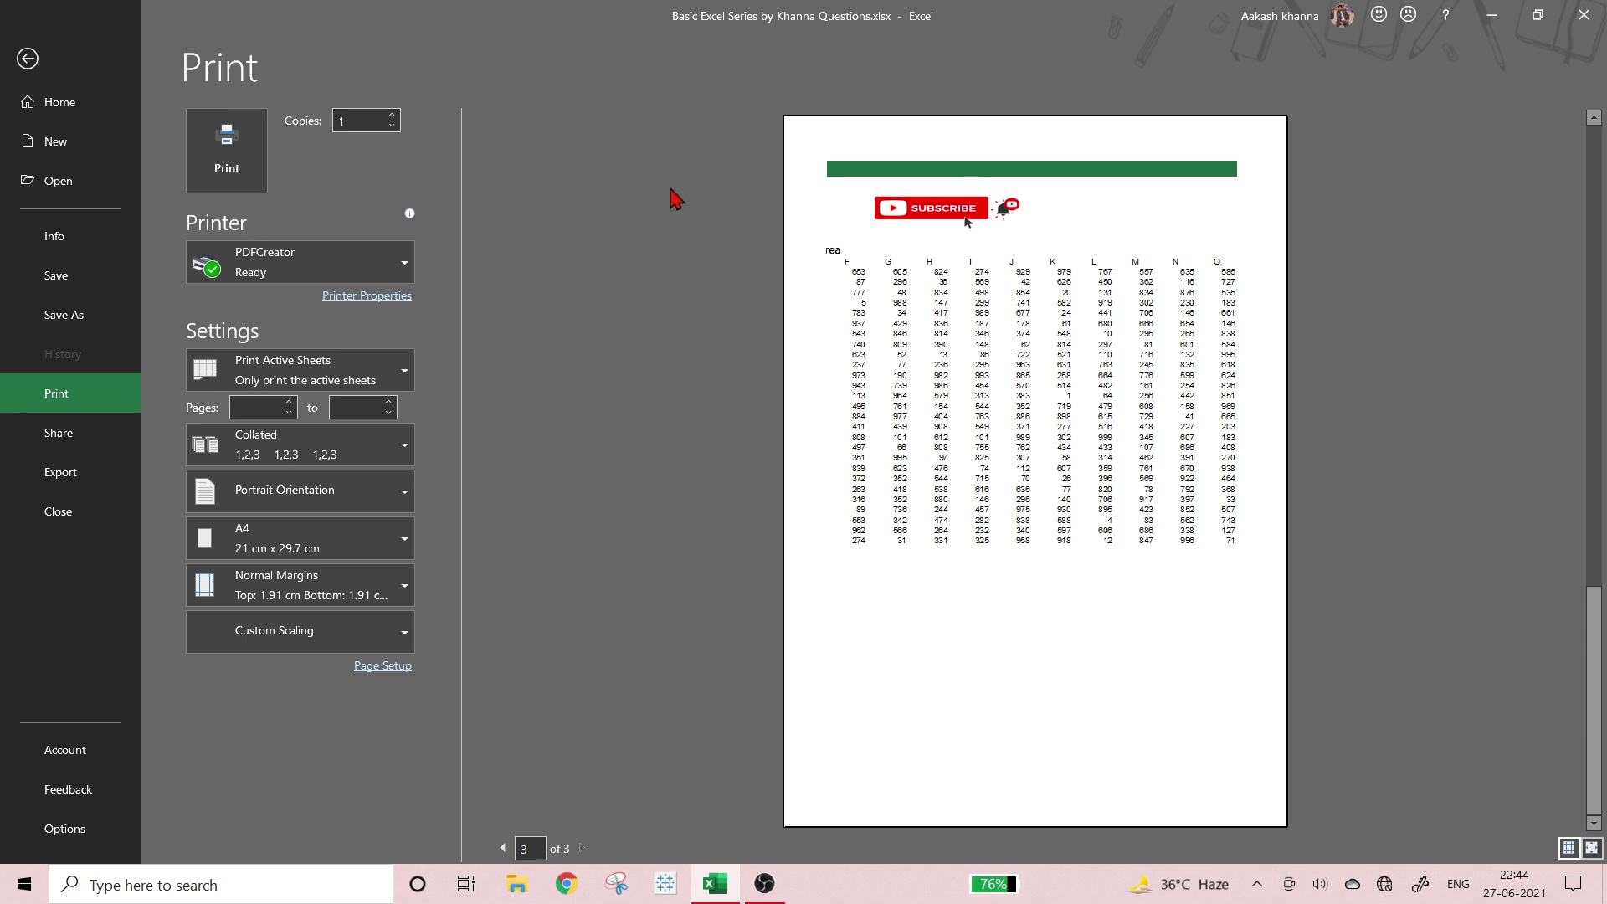
click(27, 59)
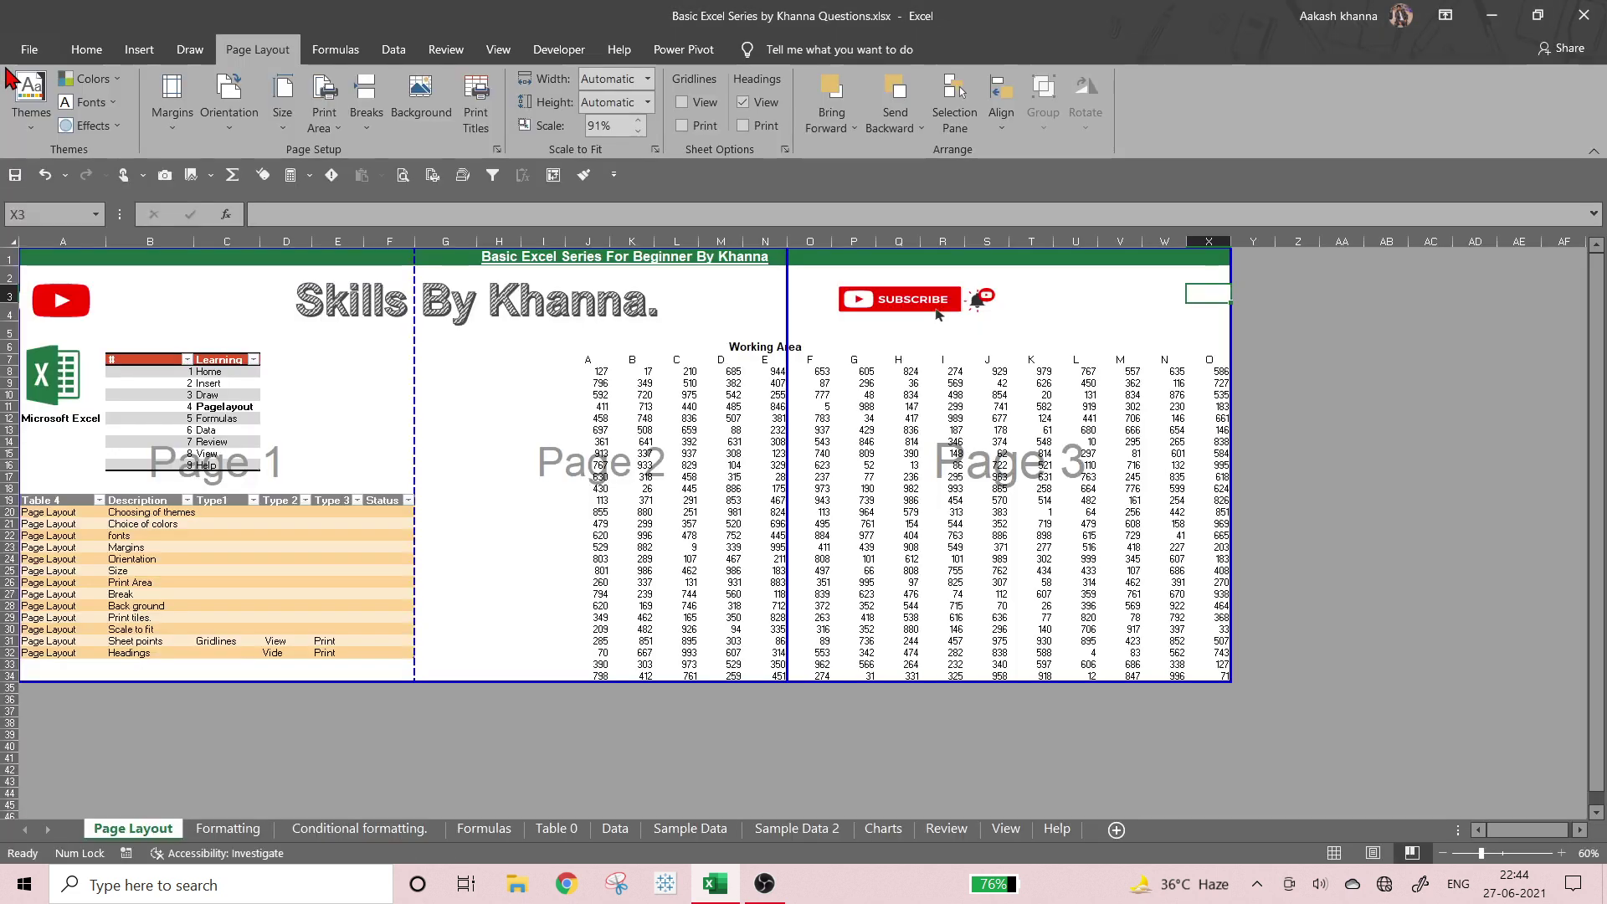
- Move the page break after column F to after column I and back, and shift the one after column N to after column P
click(640, 355)
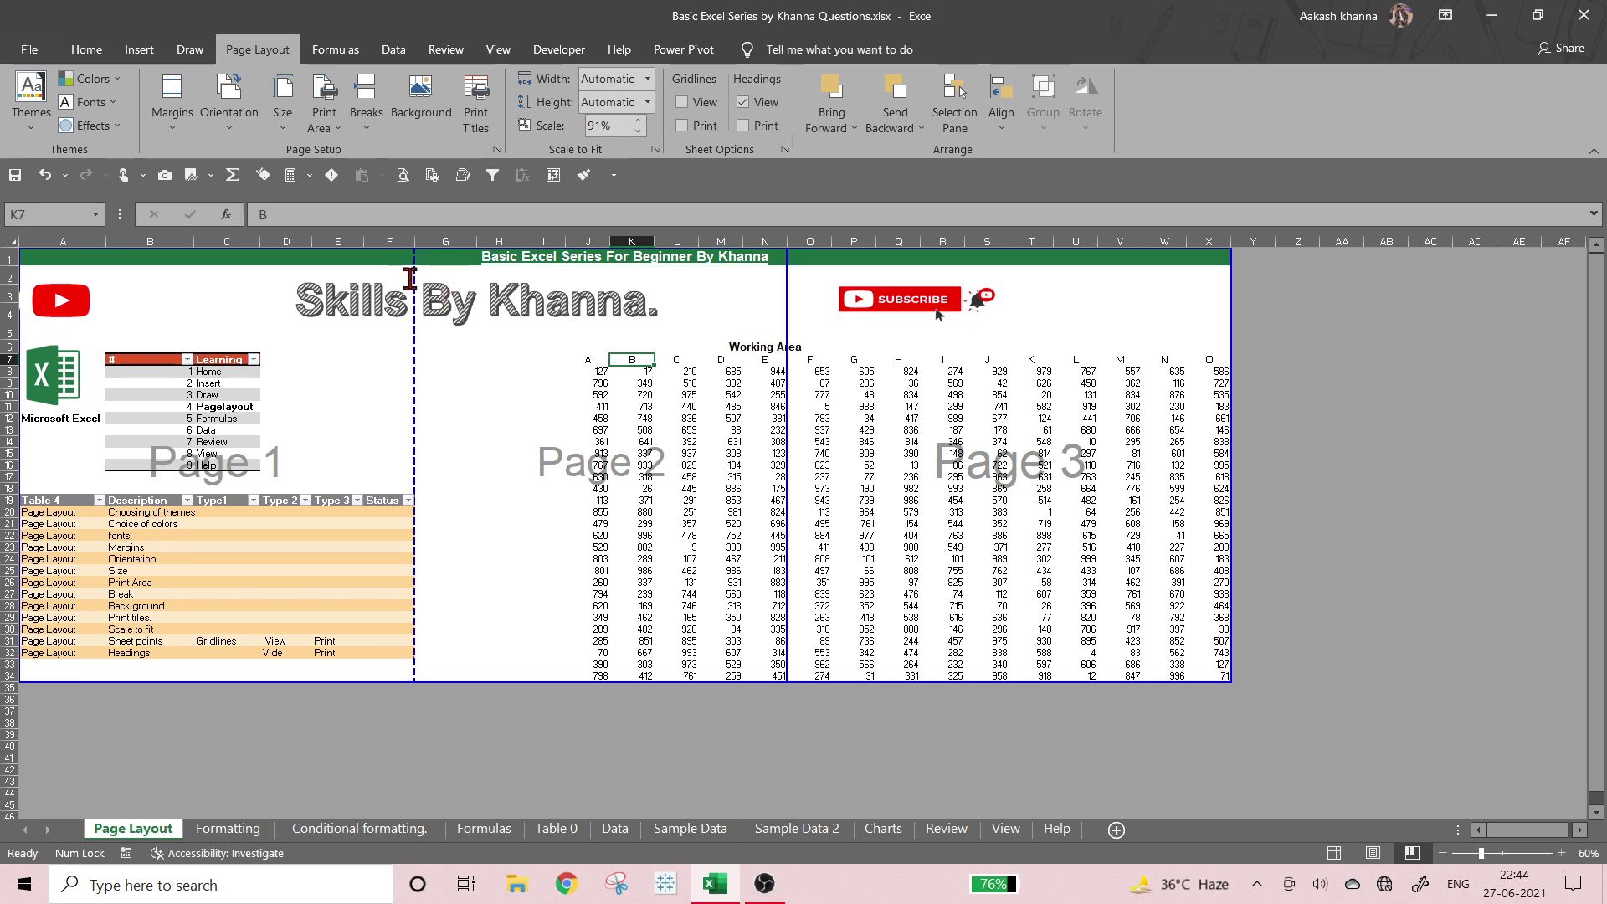
drag(411, 344, 566, 339)
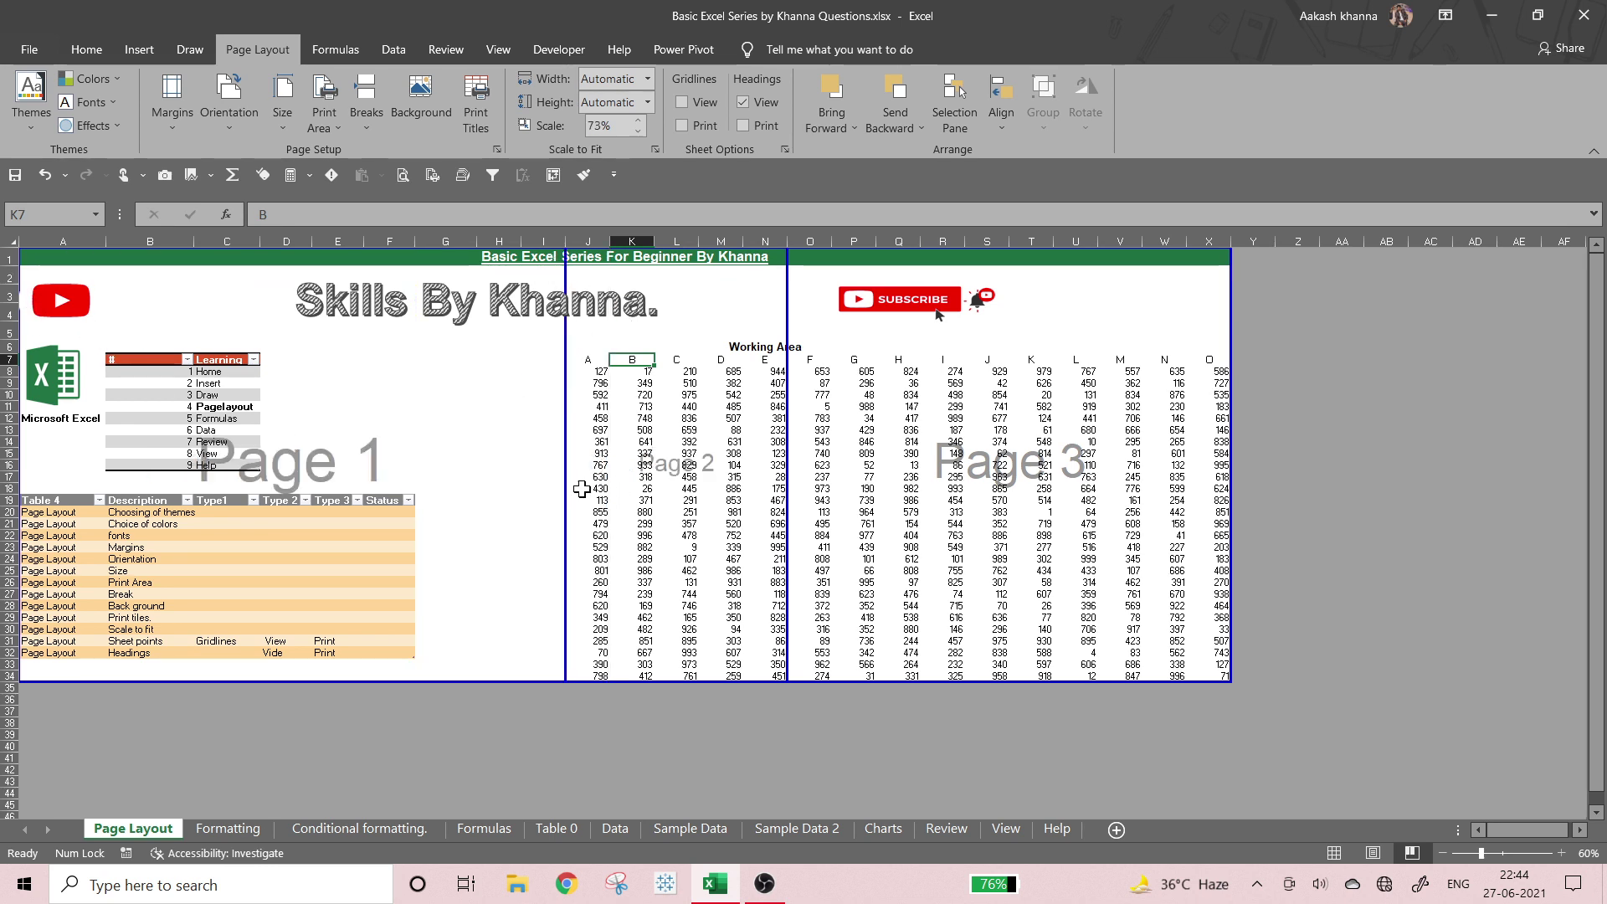
drag(568, 468, 424, 466)
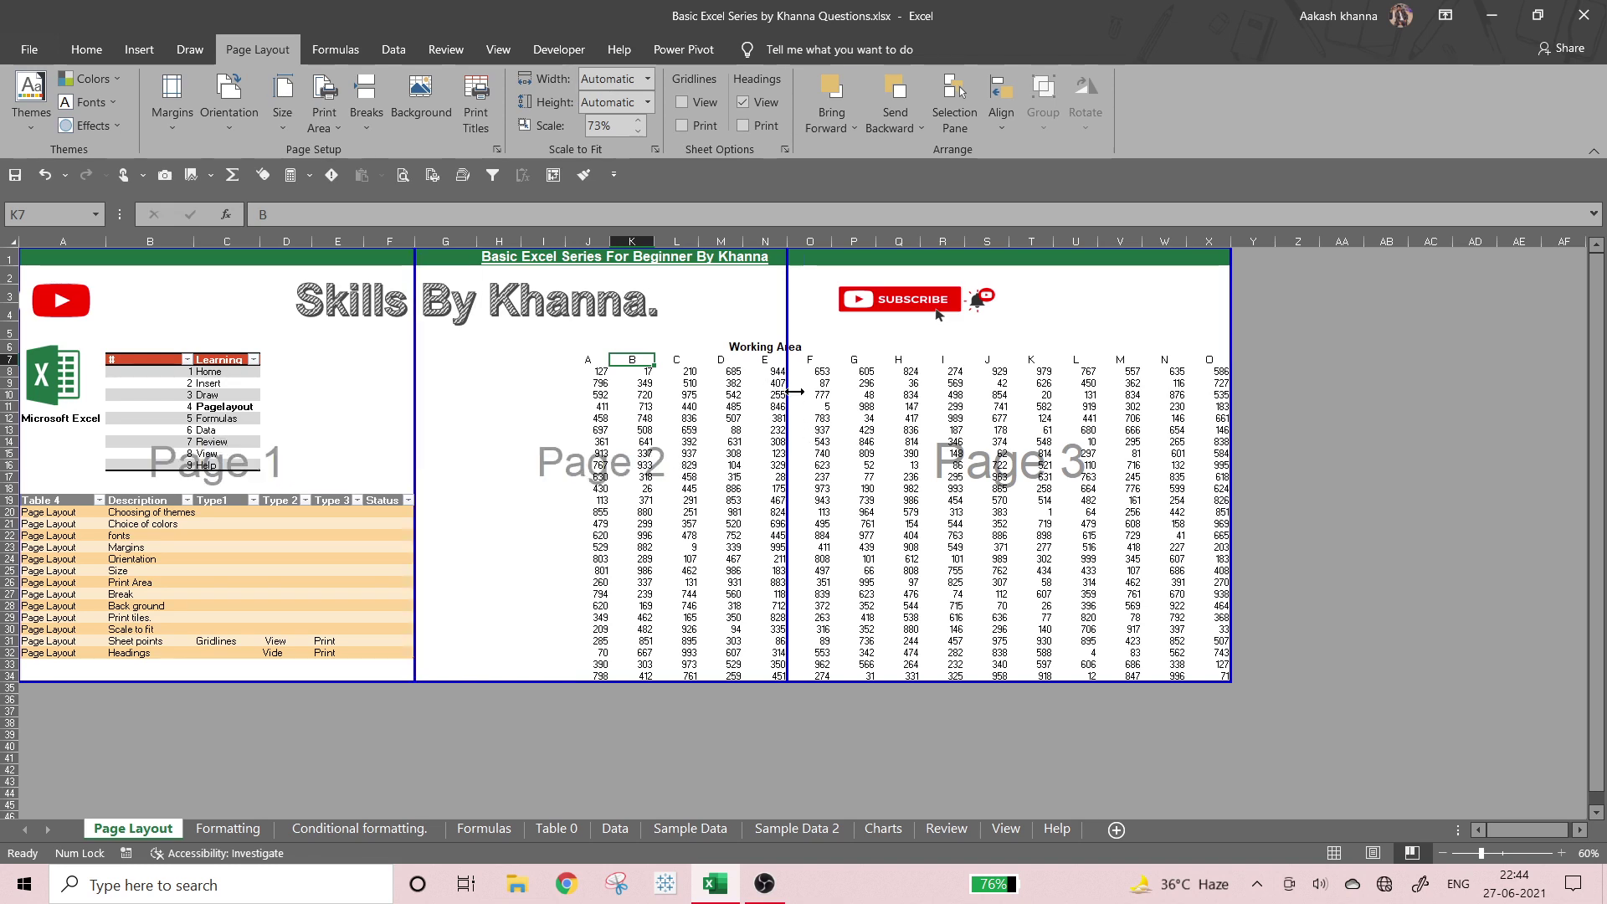
drag(787, 392, 875, 391)
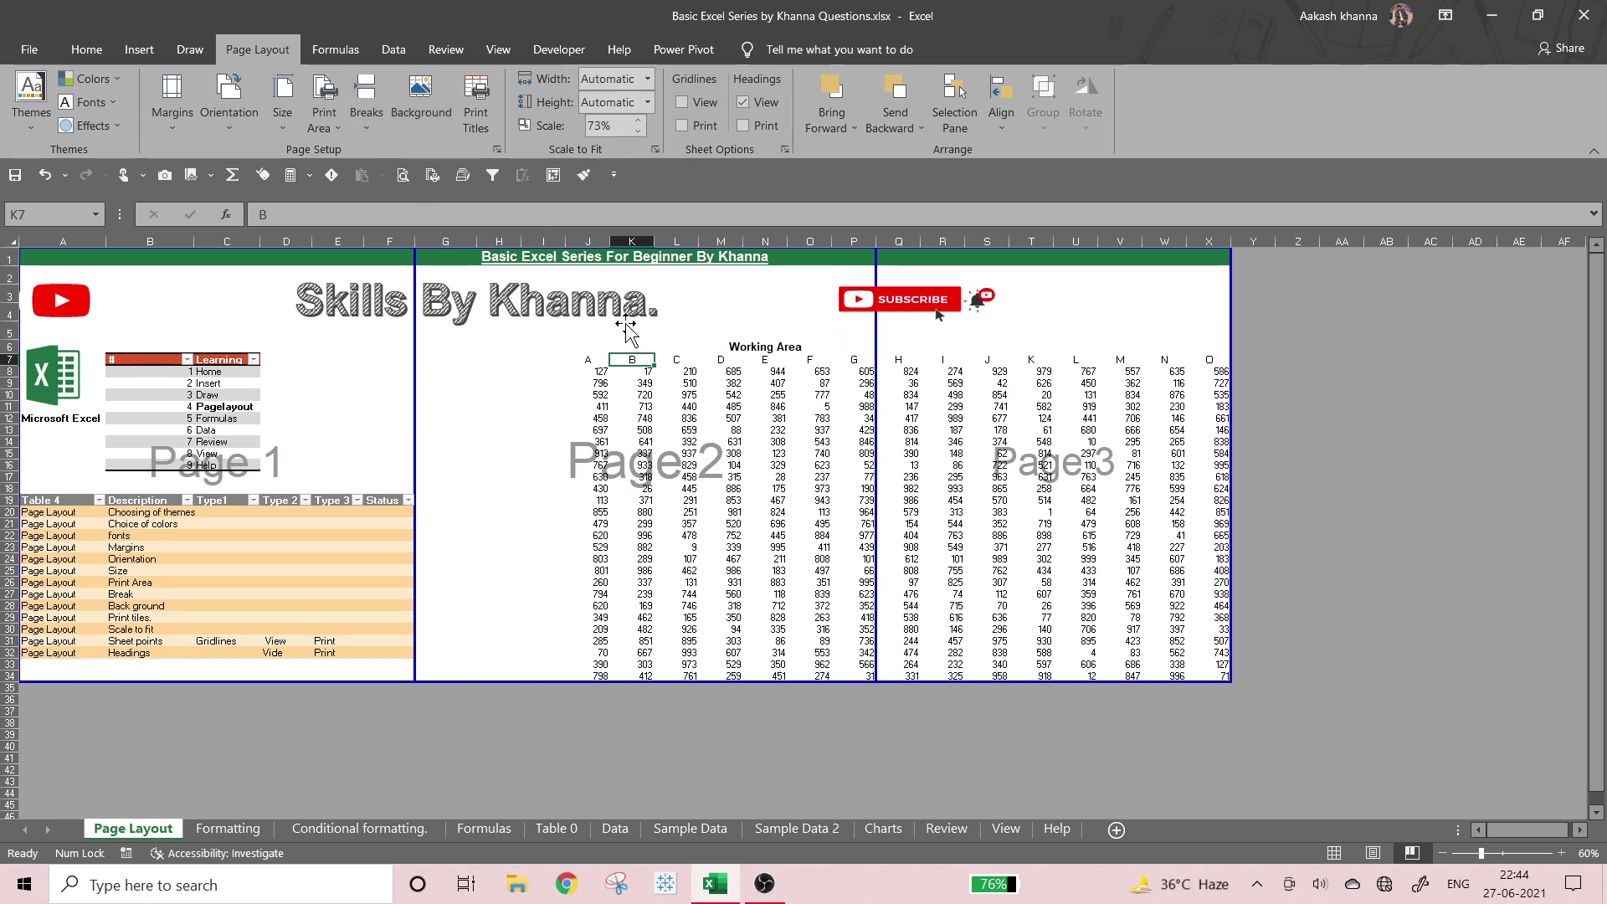
- Insert a vertical page break before column I
click(548, 237)
click(365, 105)
click(392, 159)
click(501, 360)
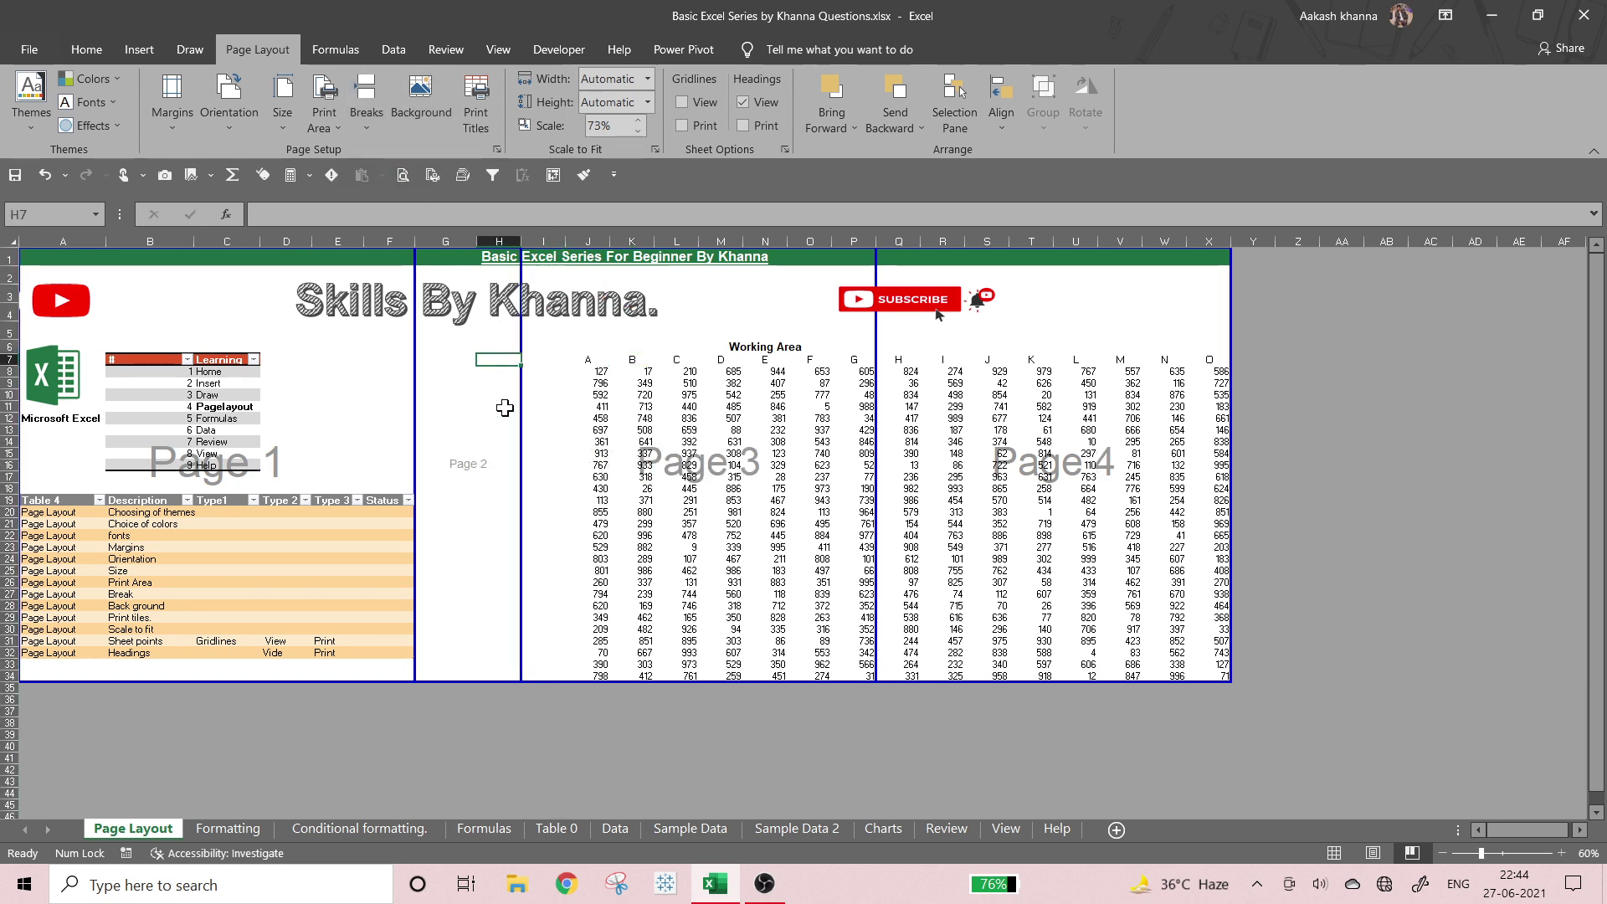
- Move the grouped title banner down over the data and back to the top of the sheet, and deselect it
drag(456, 331, 463, 519)
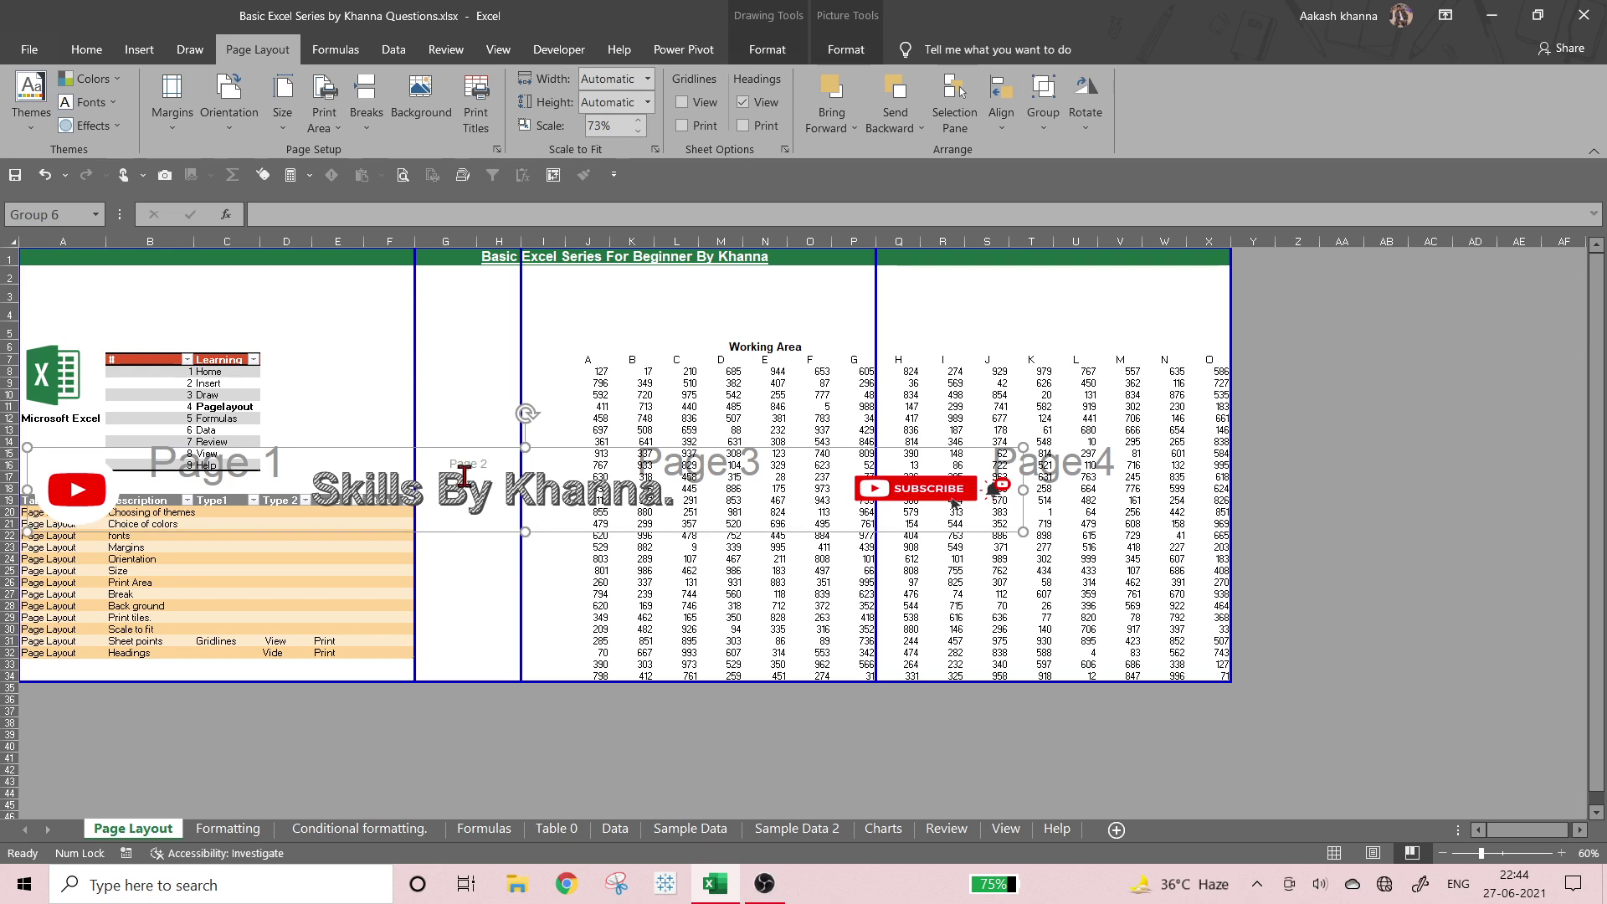
drag(468, 459, 465, 264)
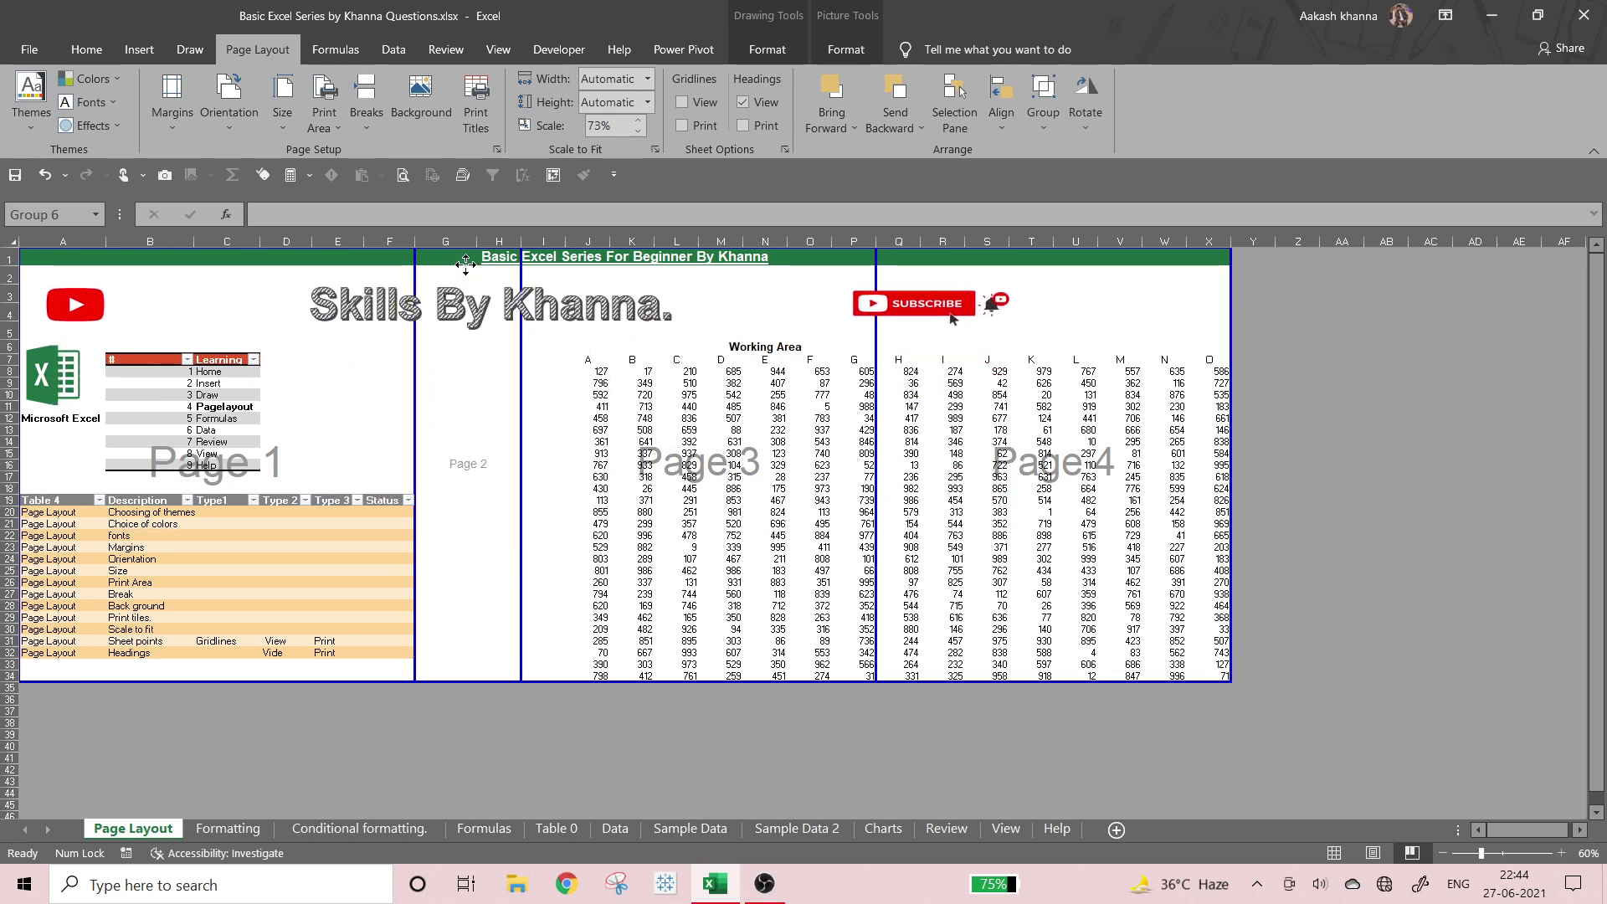
click(452, 383)
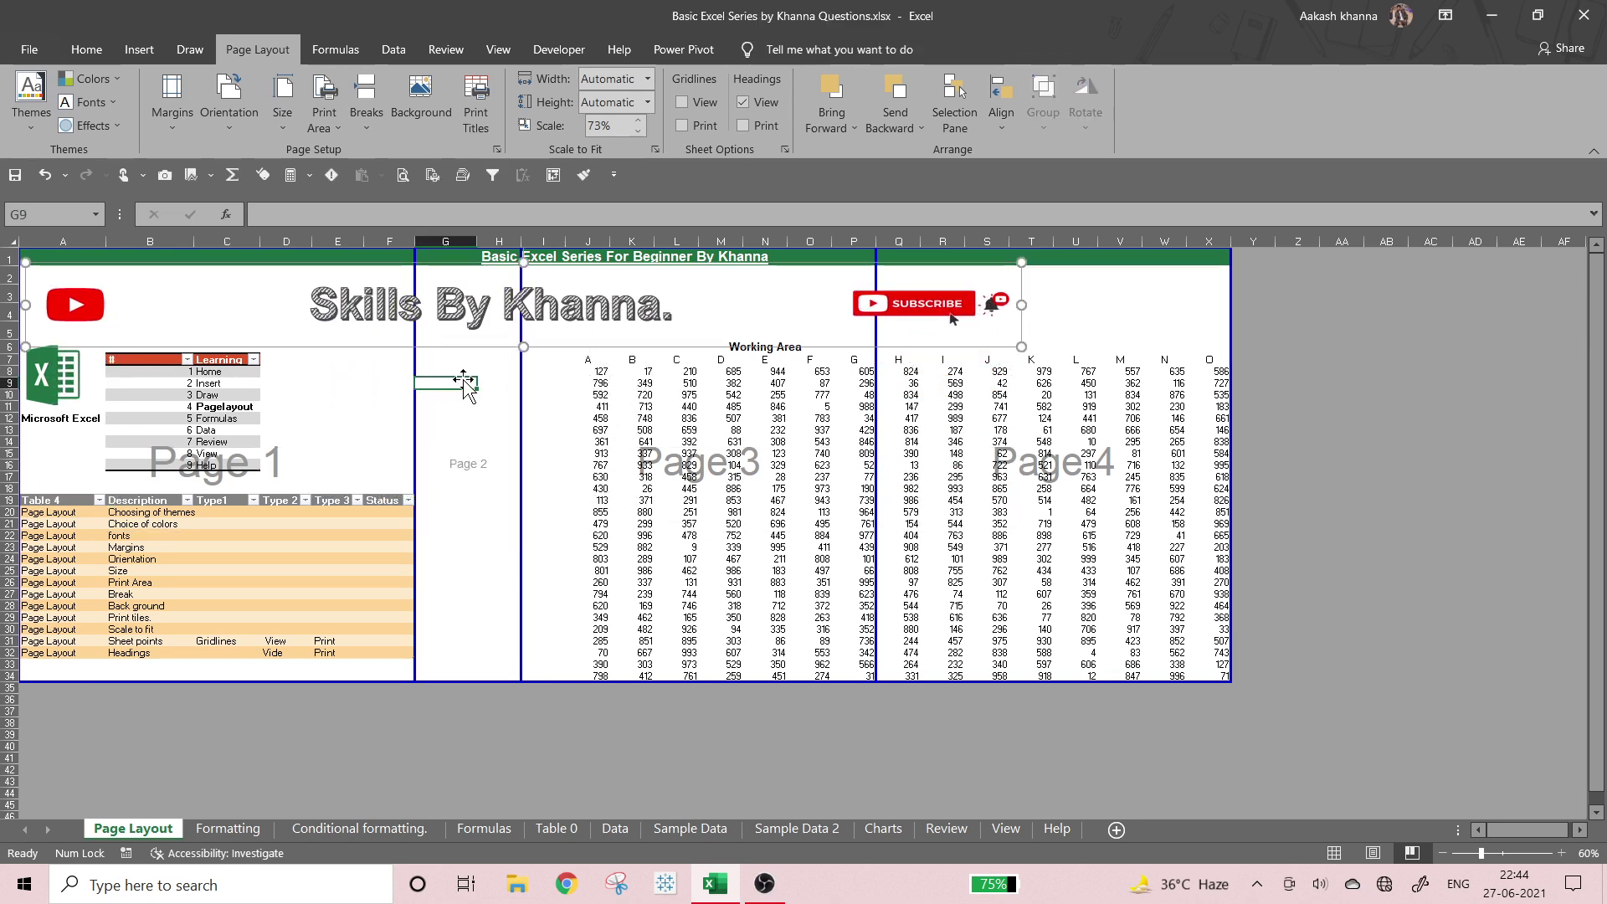
- Reset all page breaks and move the break after column F so that it follows column G
click(369, 125)
click(381, 198)
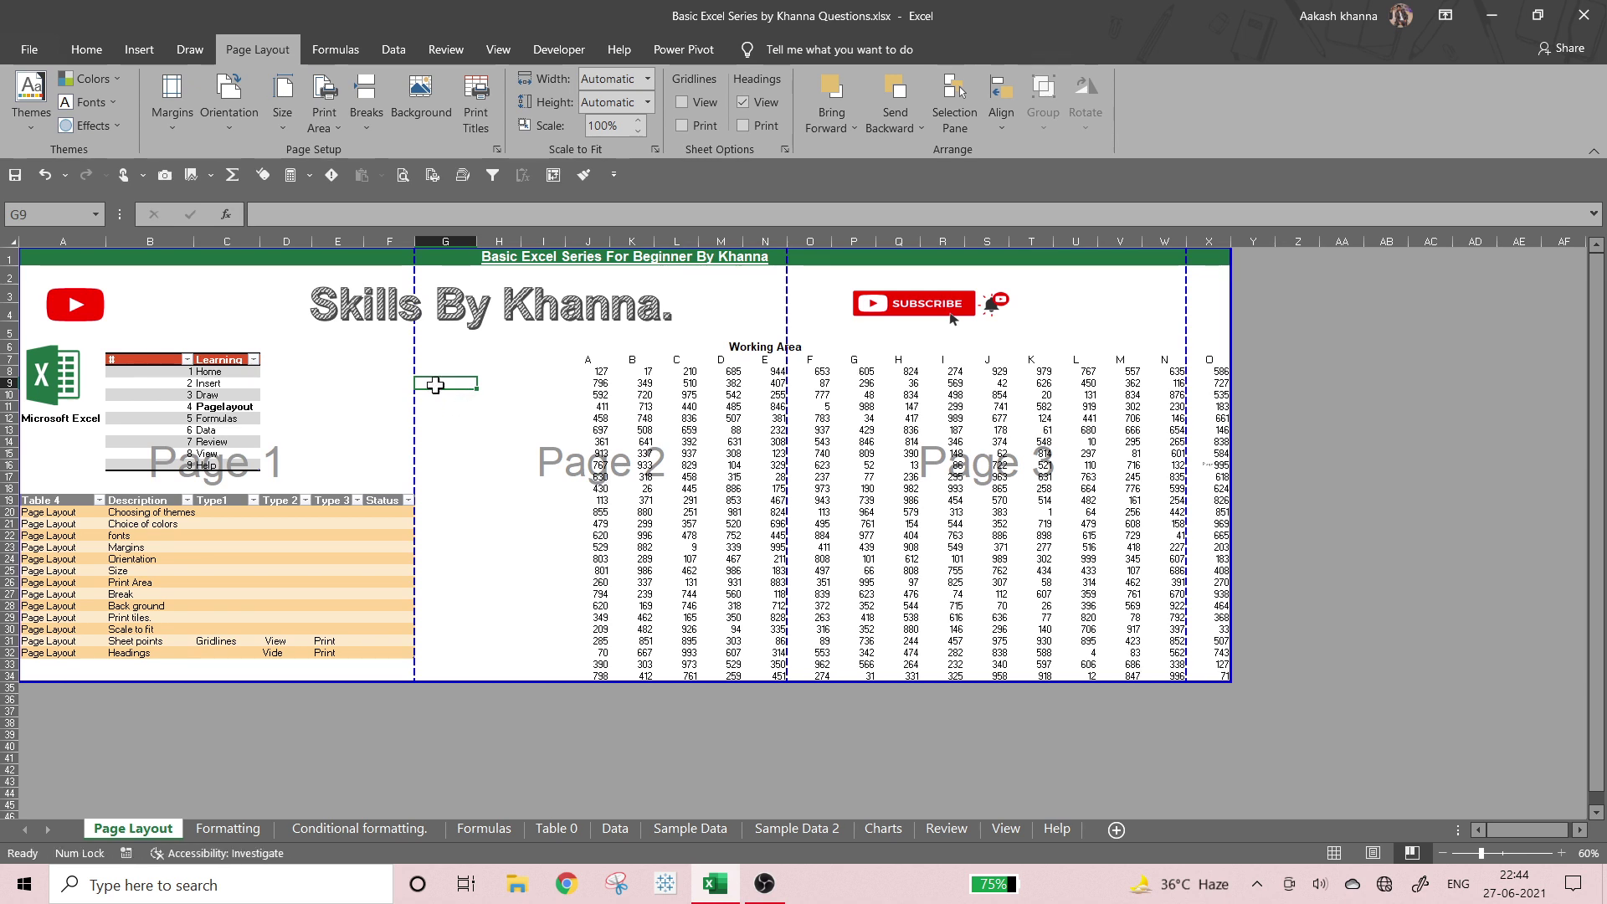
click(437, 420)
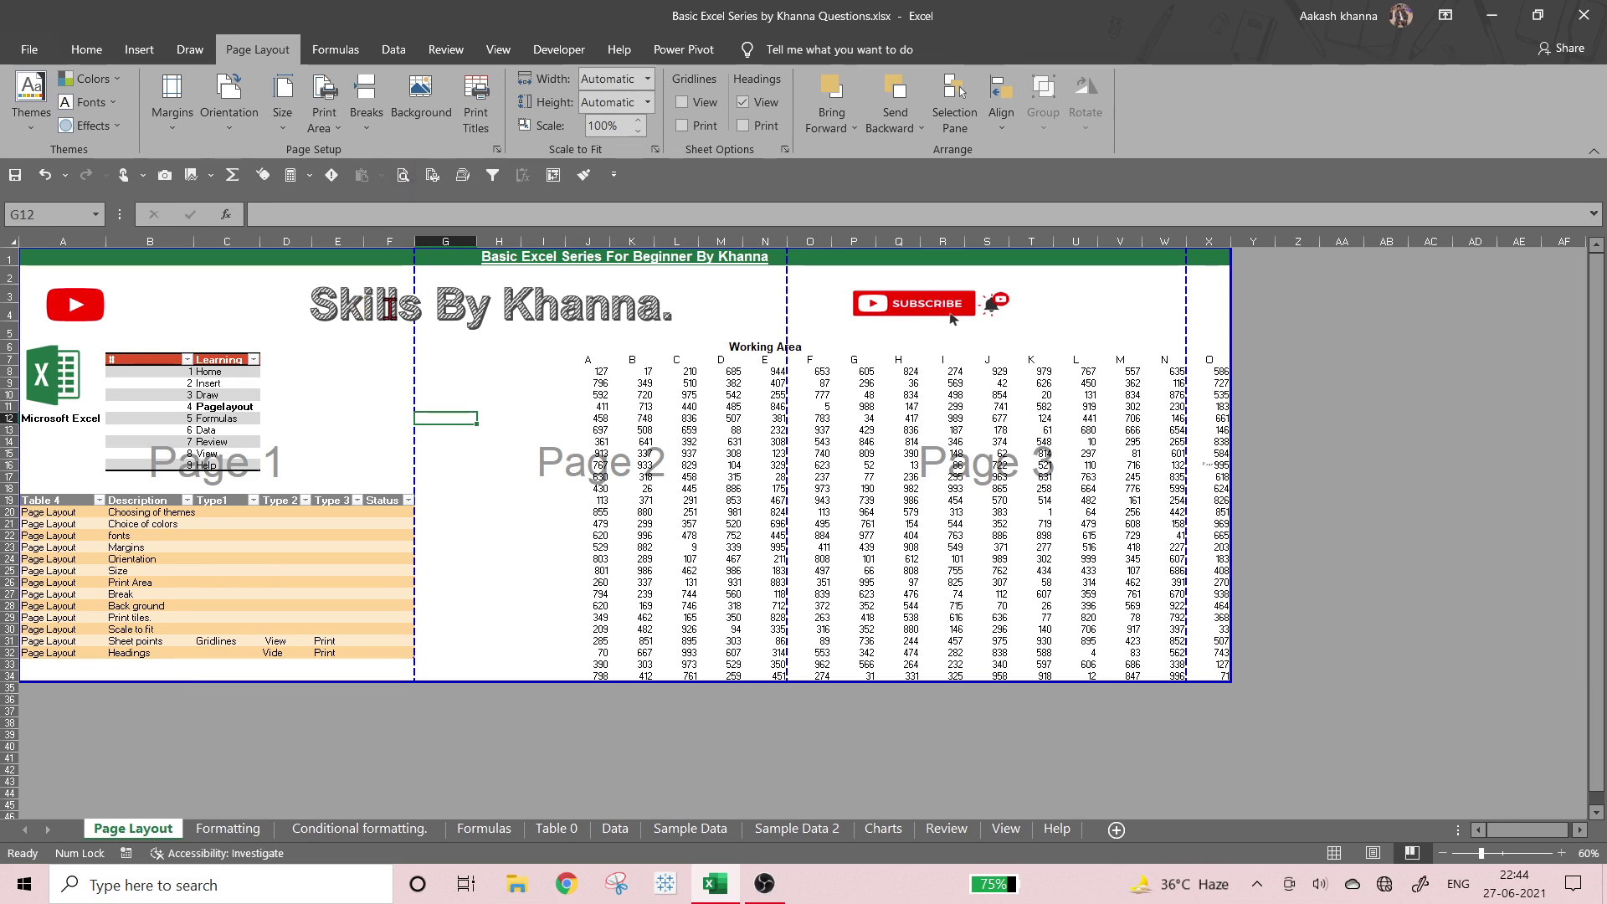
click(378, 123)
click(394, 358)
drag(411, 369, 474, 433)
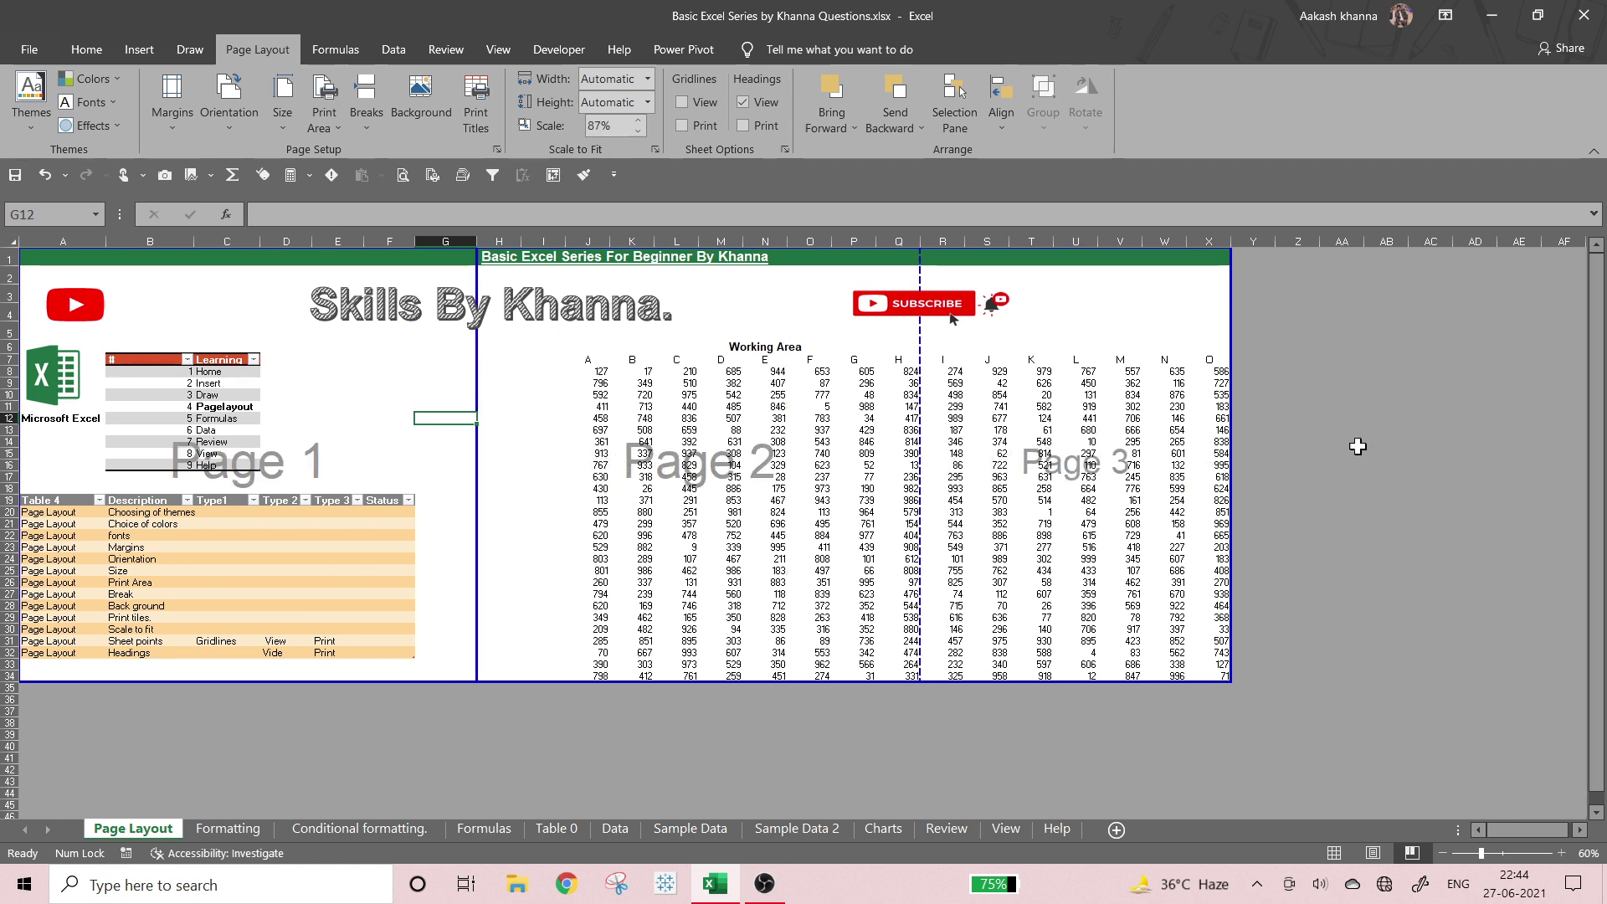
- Return to Normal view and insert ExCel.png from the computer as the sheet background
click(1335, 853)
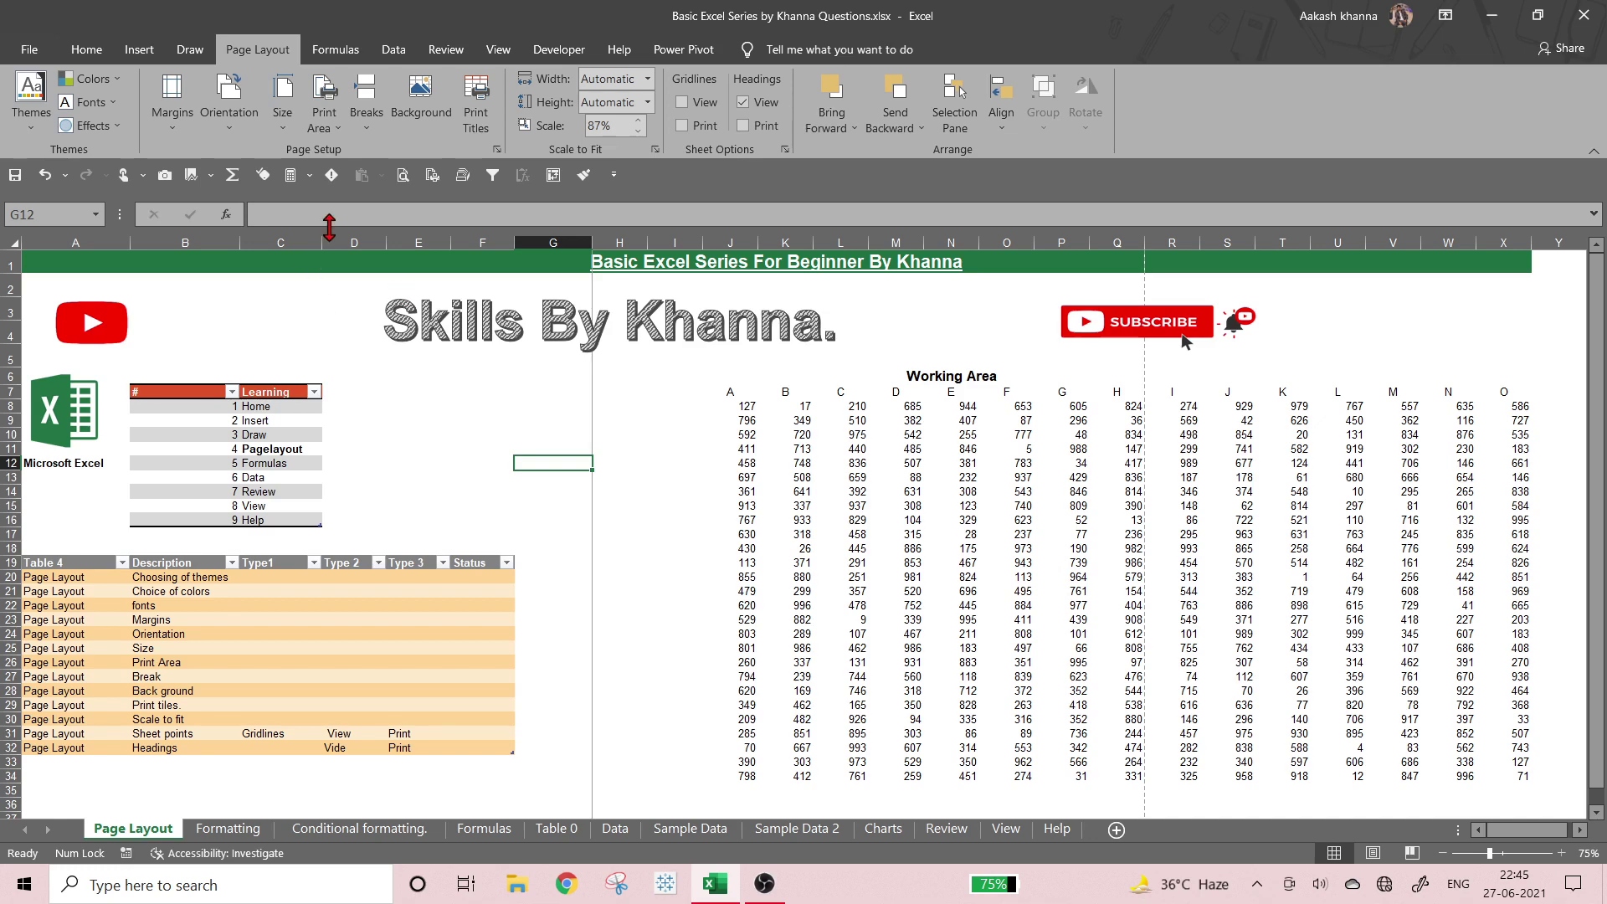
click(434, 122)
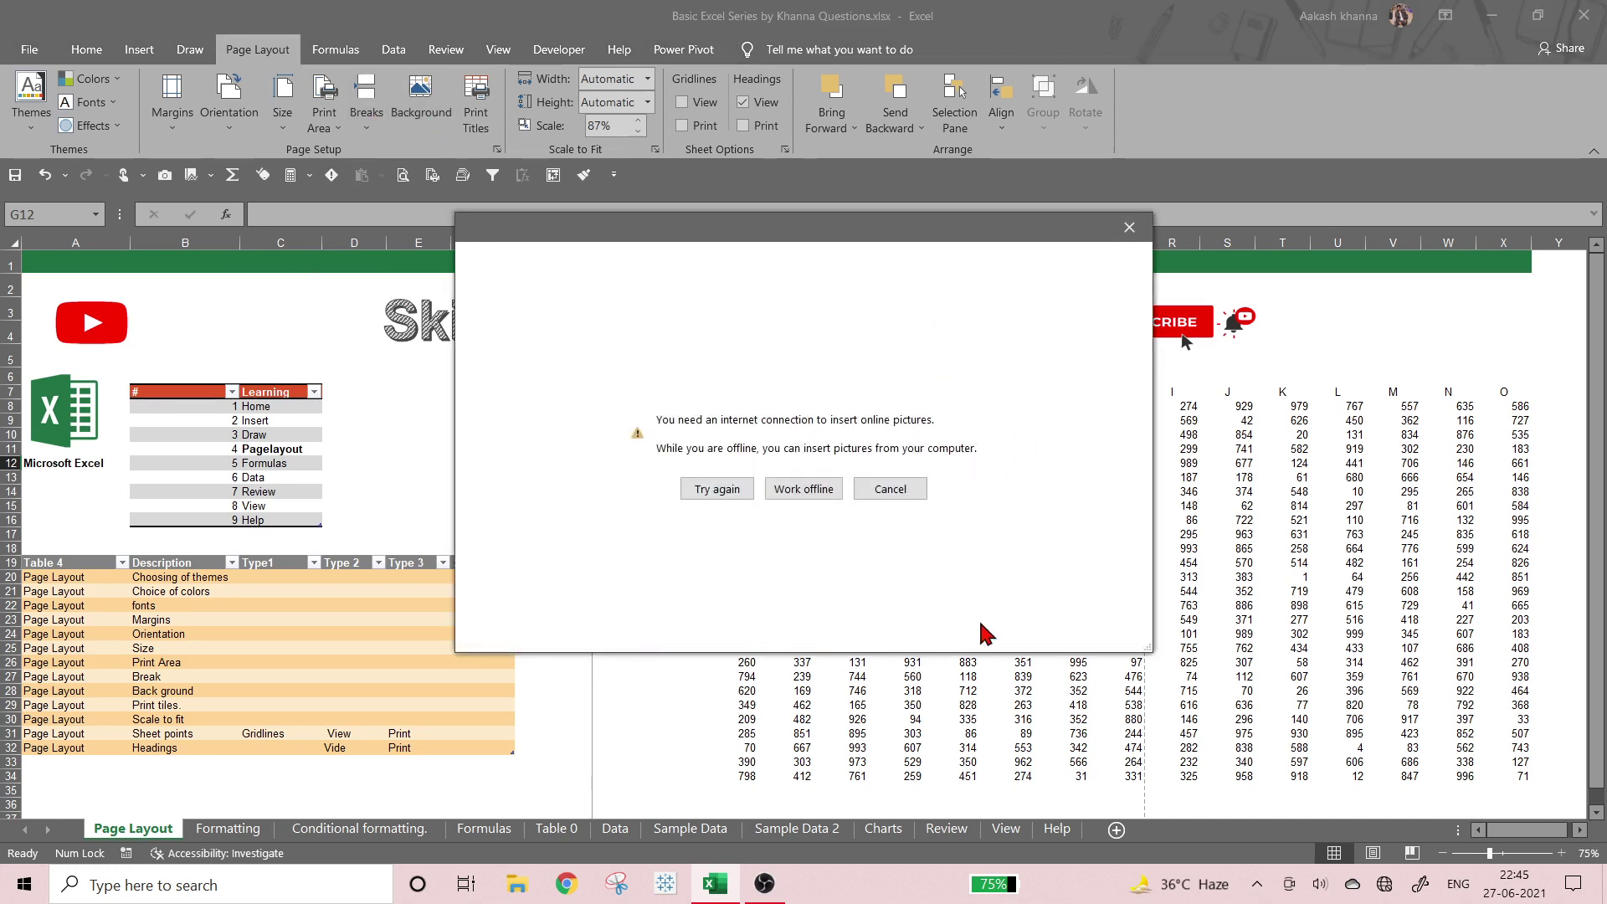
click(804, 491)
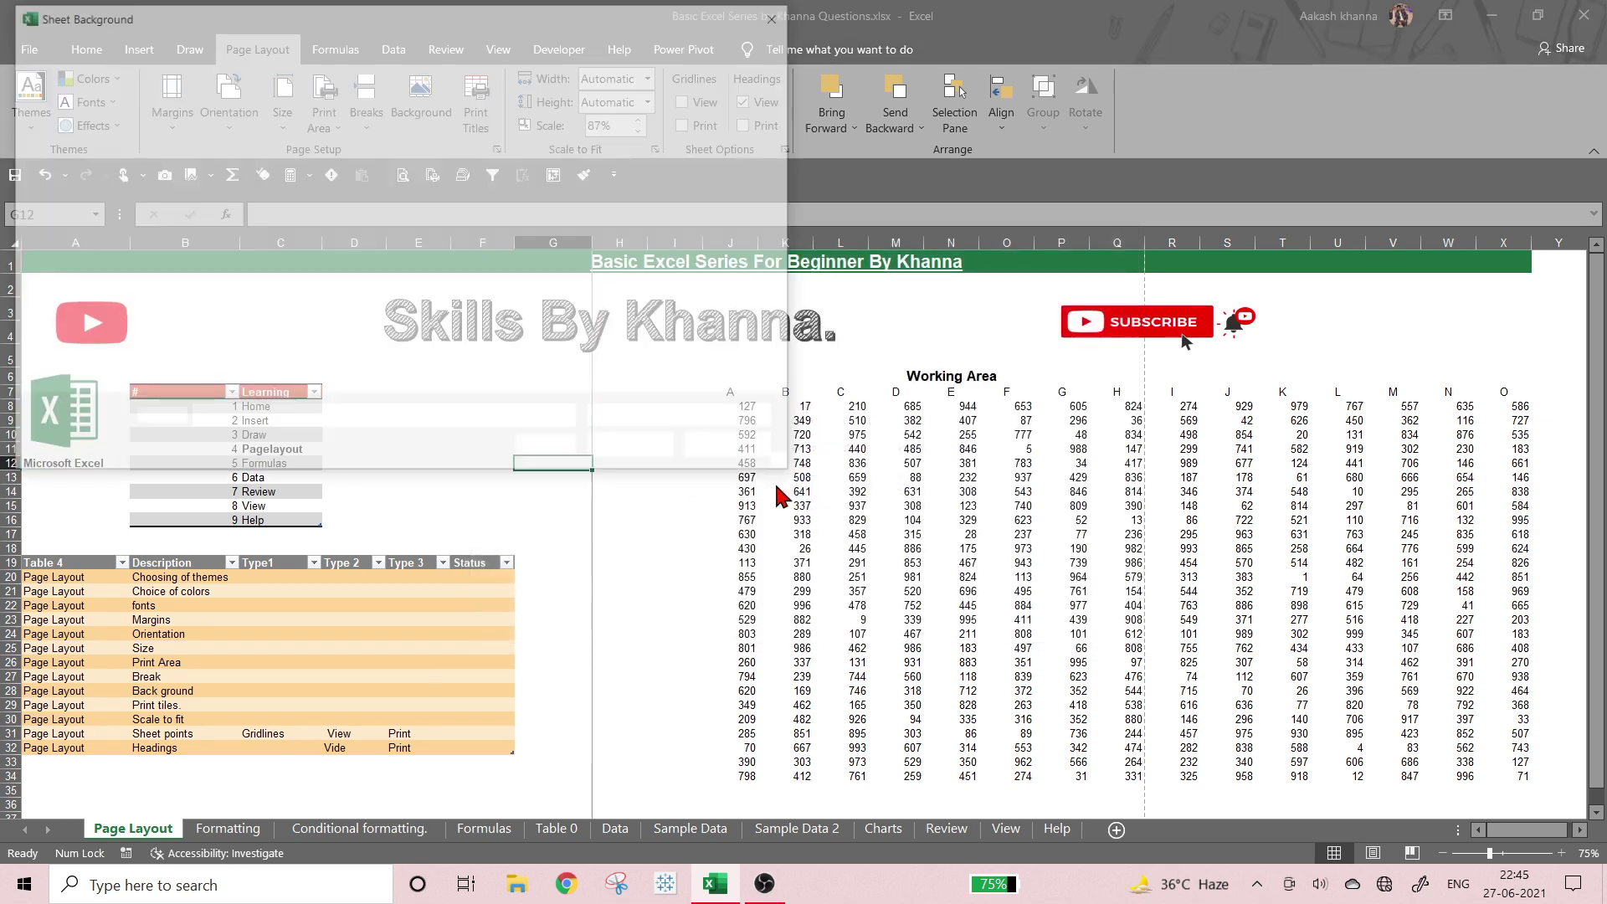
click(401, 199)
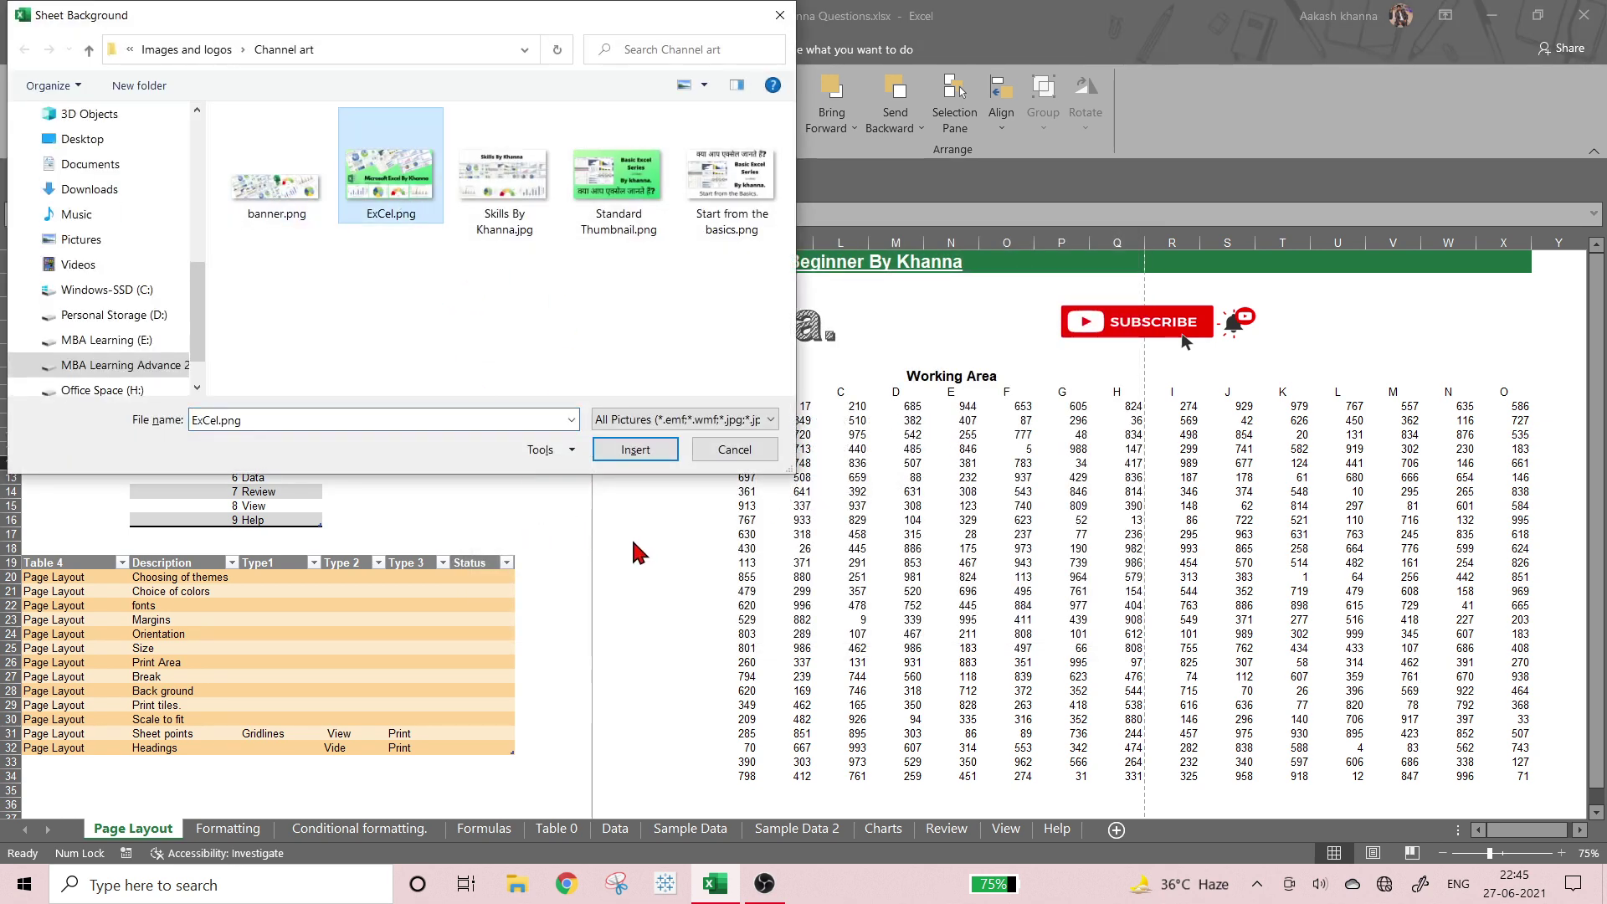
click(630, 450)
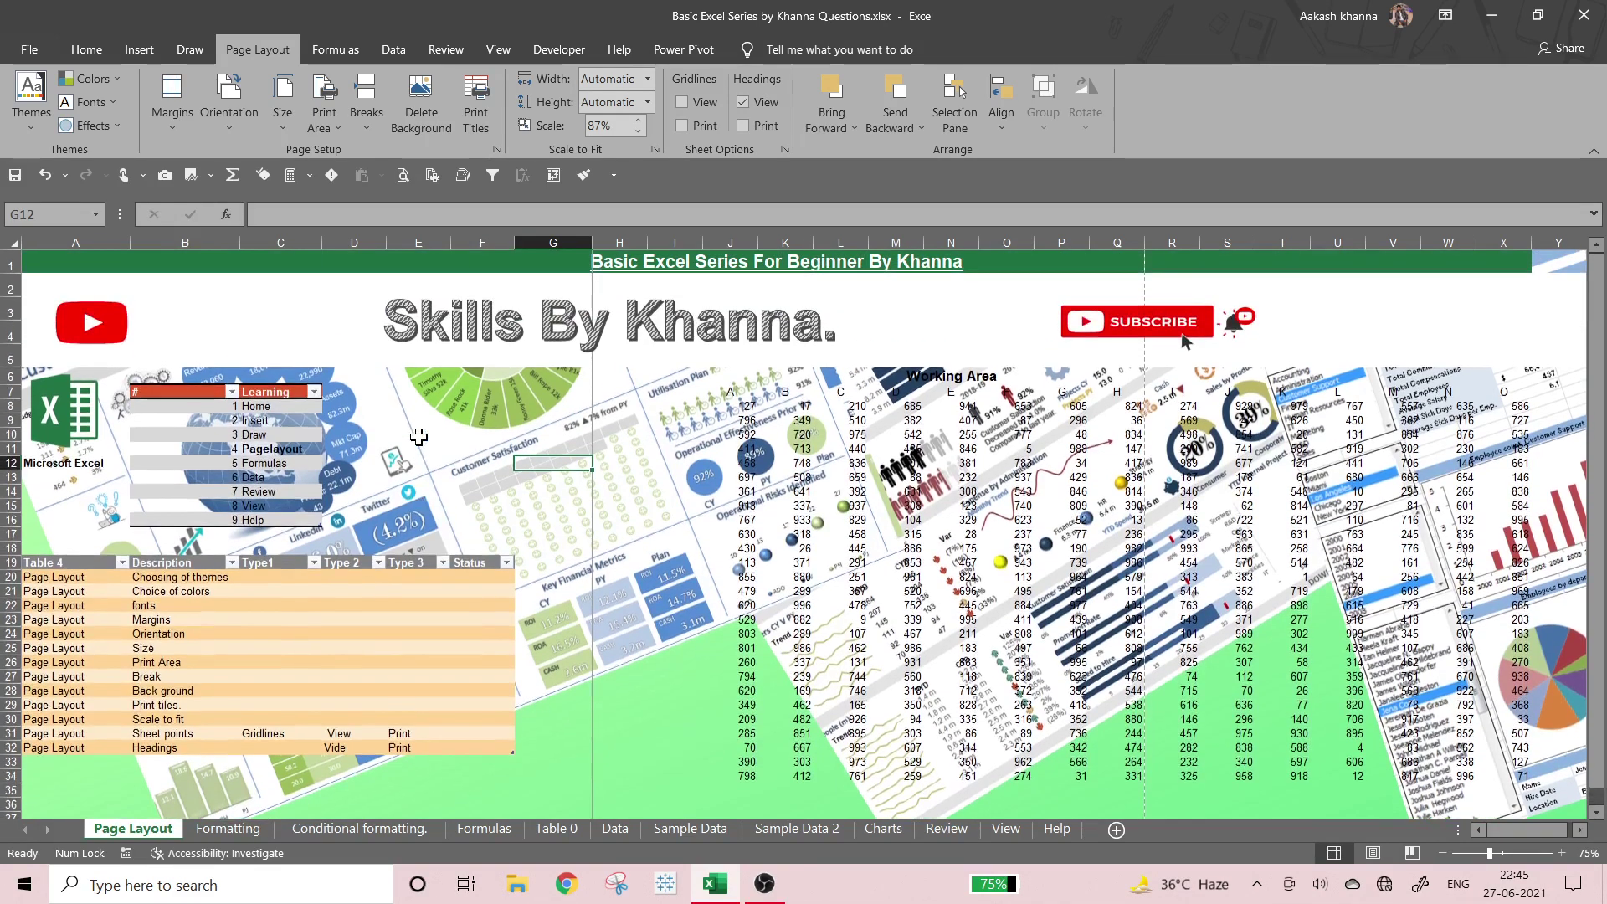
- Check in the print preview whether the sheet background prints and return to the worksheet
key(ctrl+p)
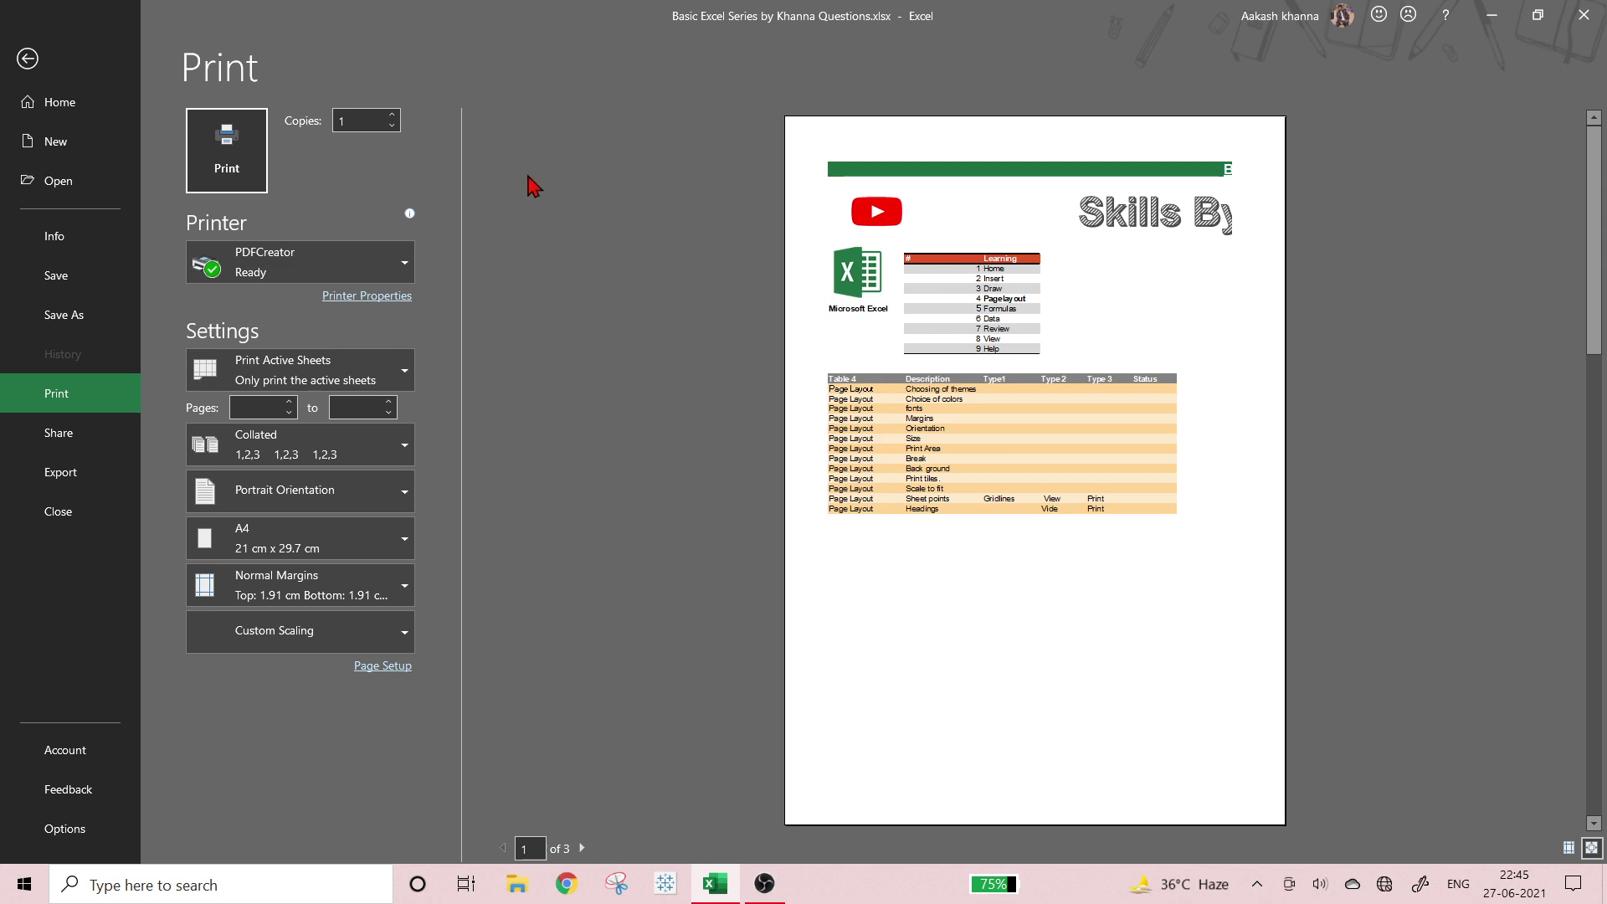
click(582, 848)
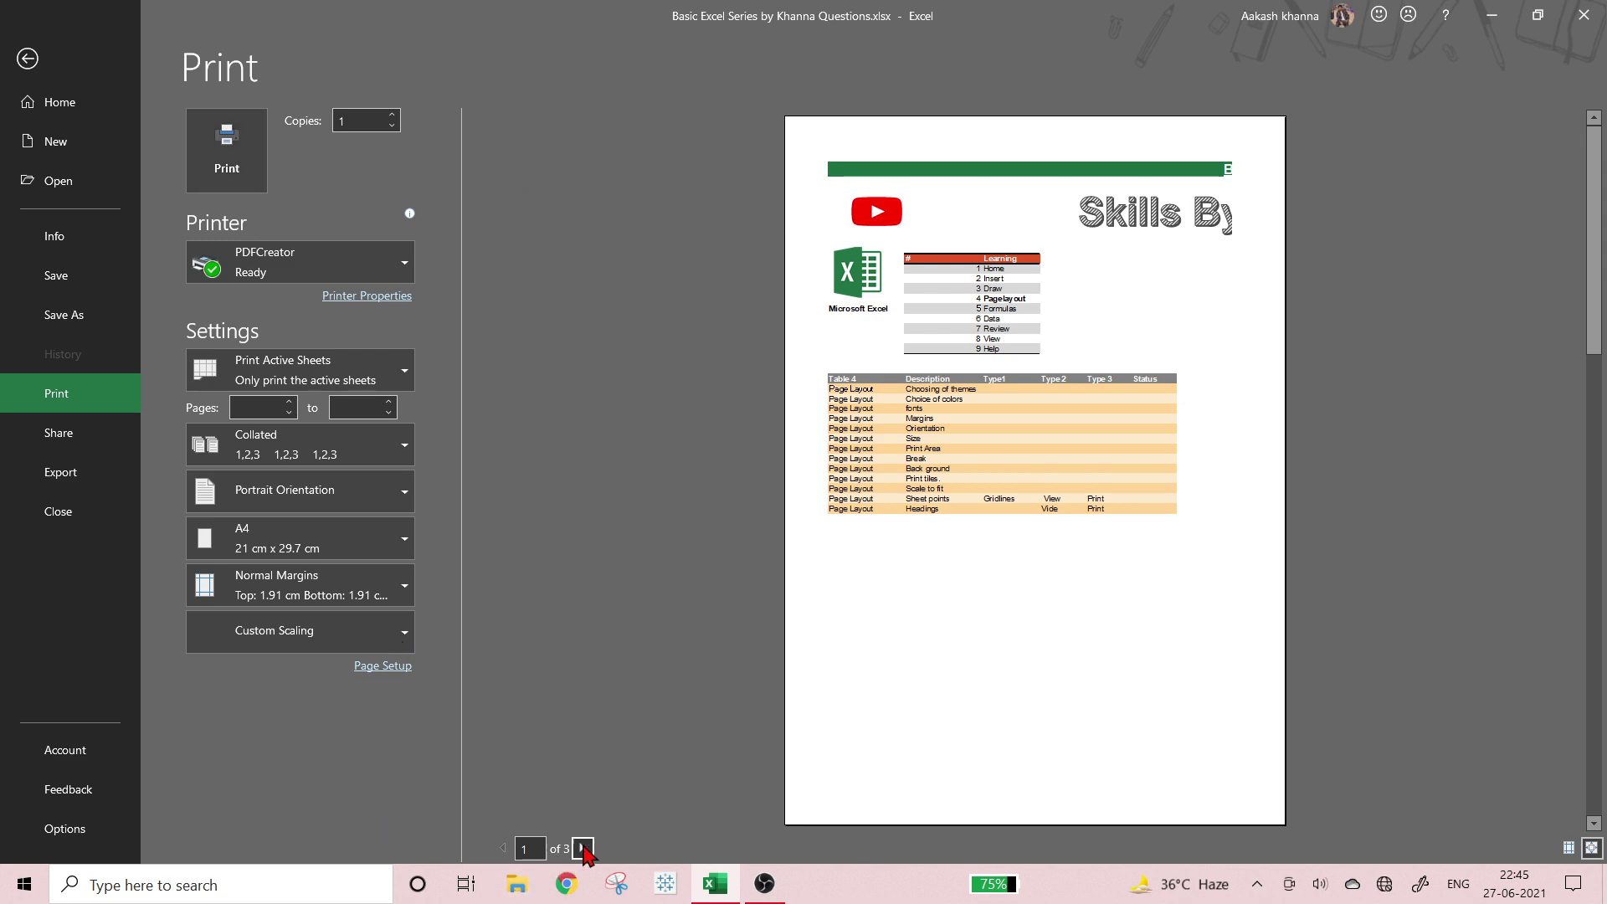
scroll(502, 631, up, 1)
click(27, 62)
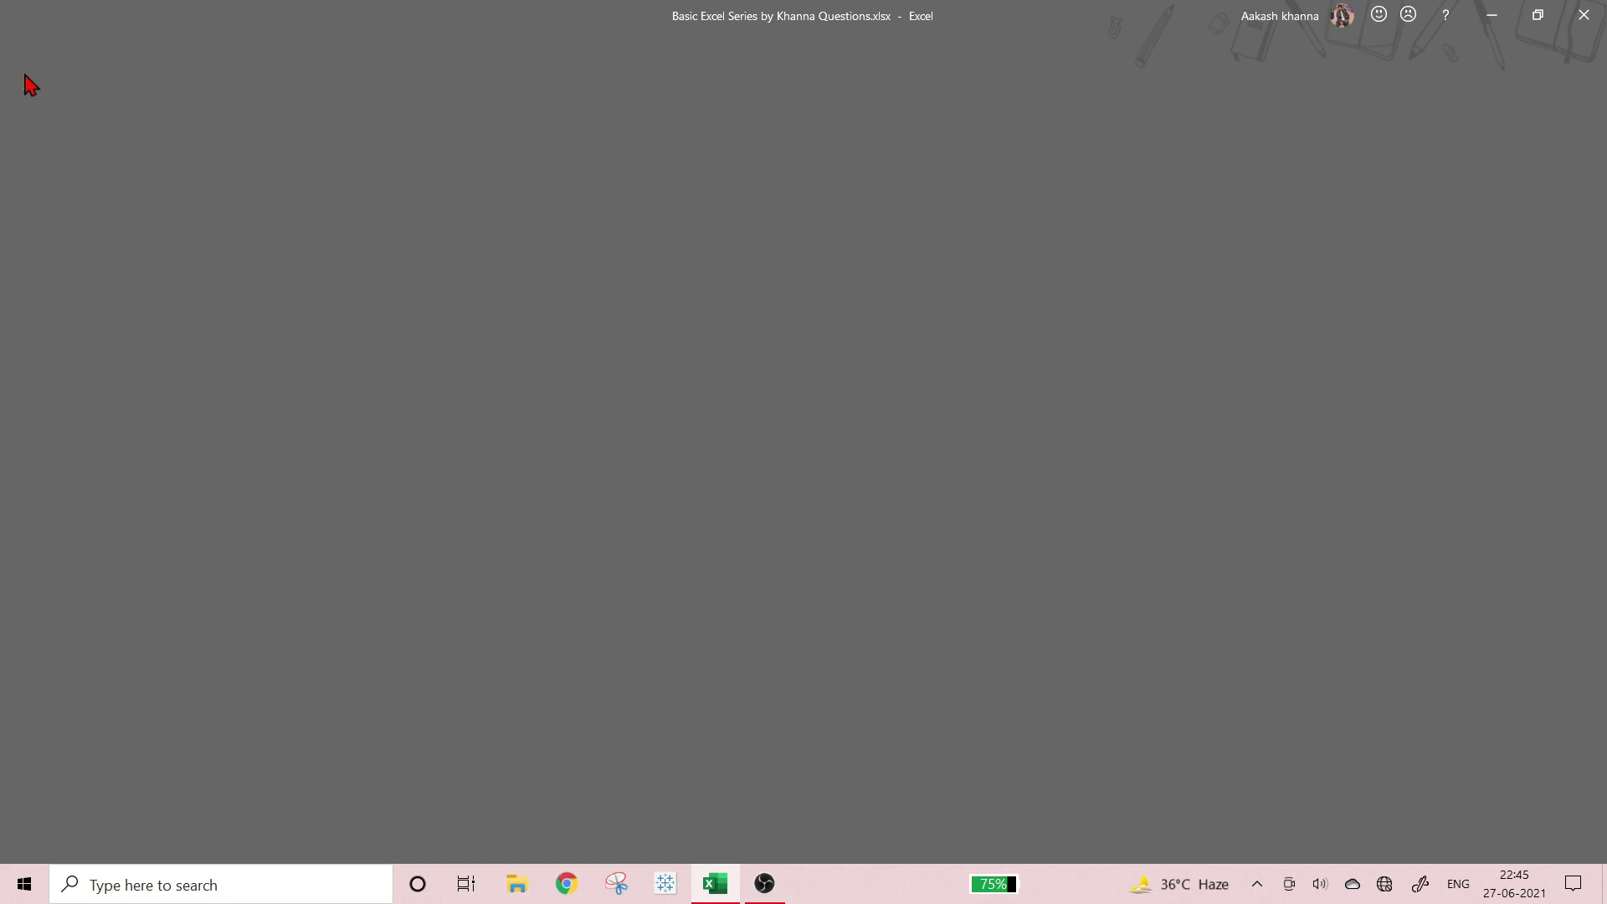
- Examine how the background picture fills the worksheet below the data
scroll(462, 598, down, 4)
scroll(462, 598, up, 4)
scroll(462, 602, down, 7)
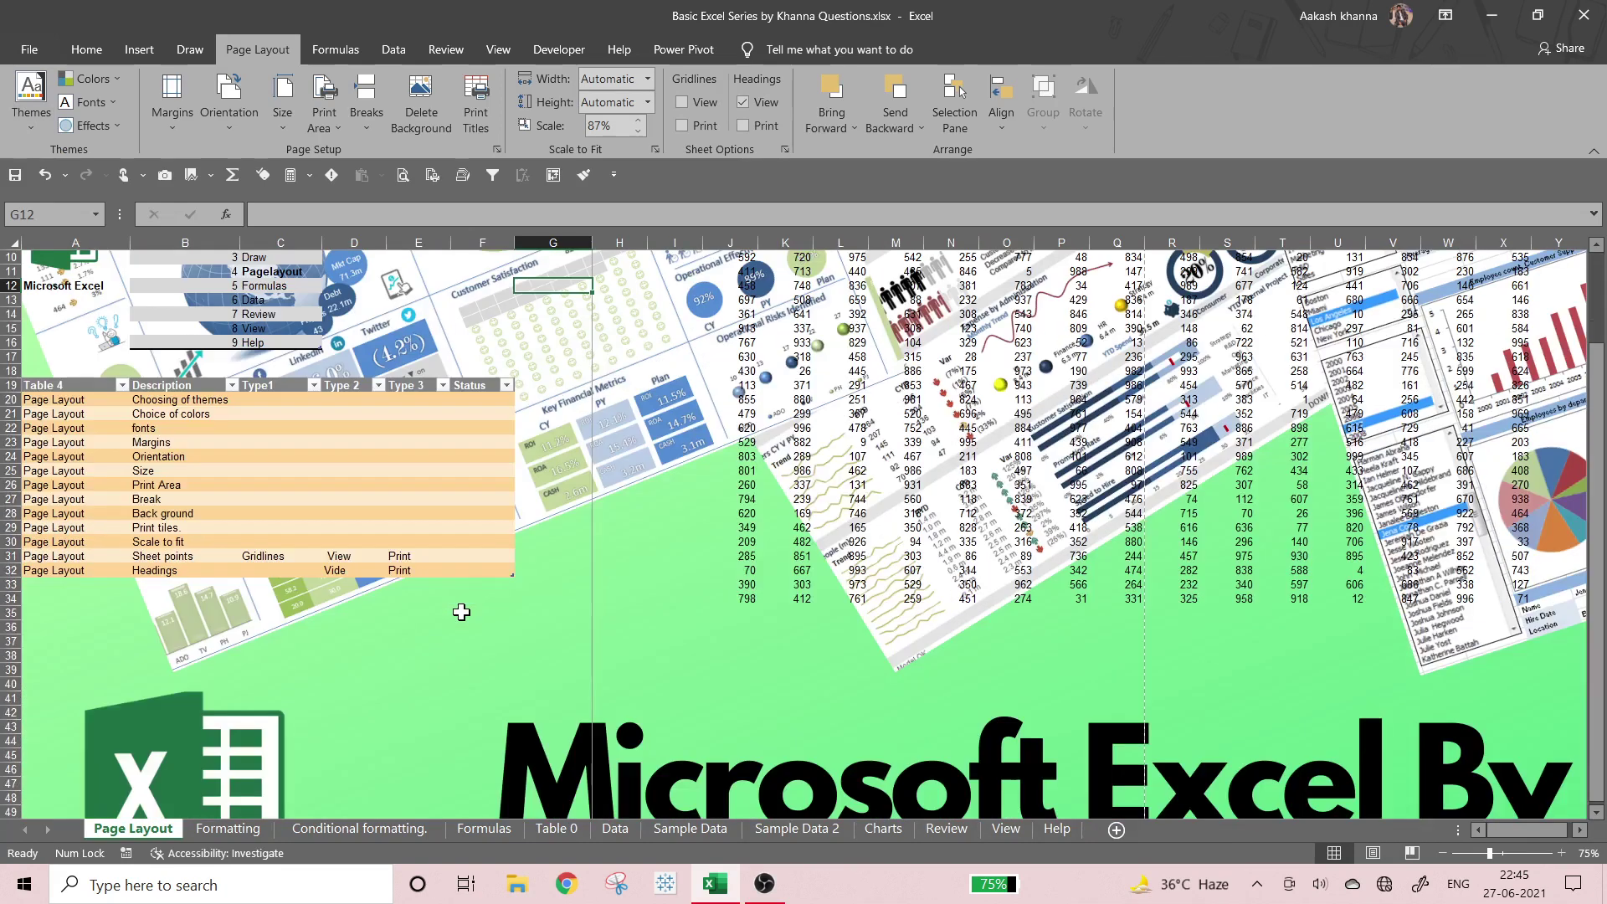
scroll(462, 612, down, 4)
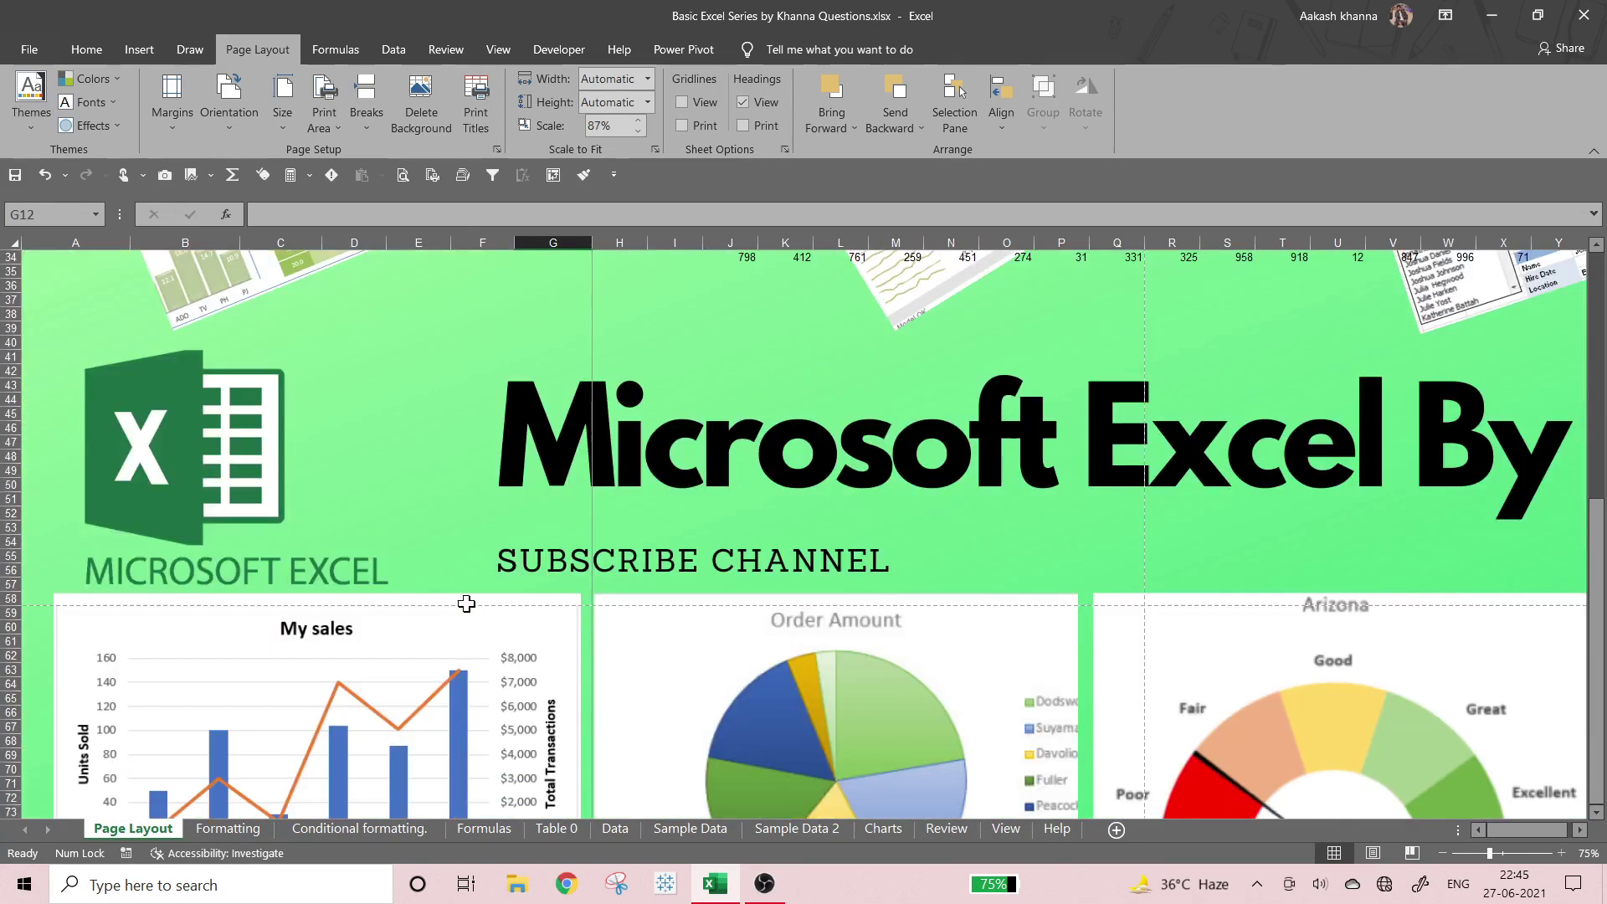
scroll(466, 604, down, 3)
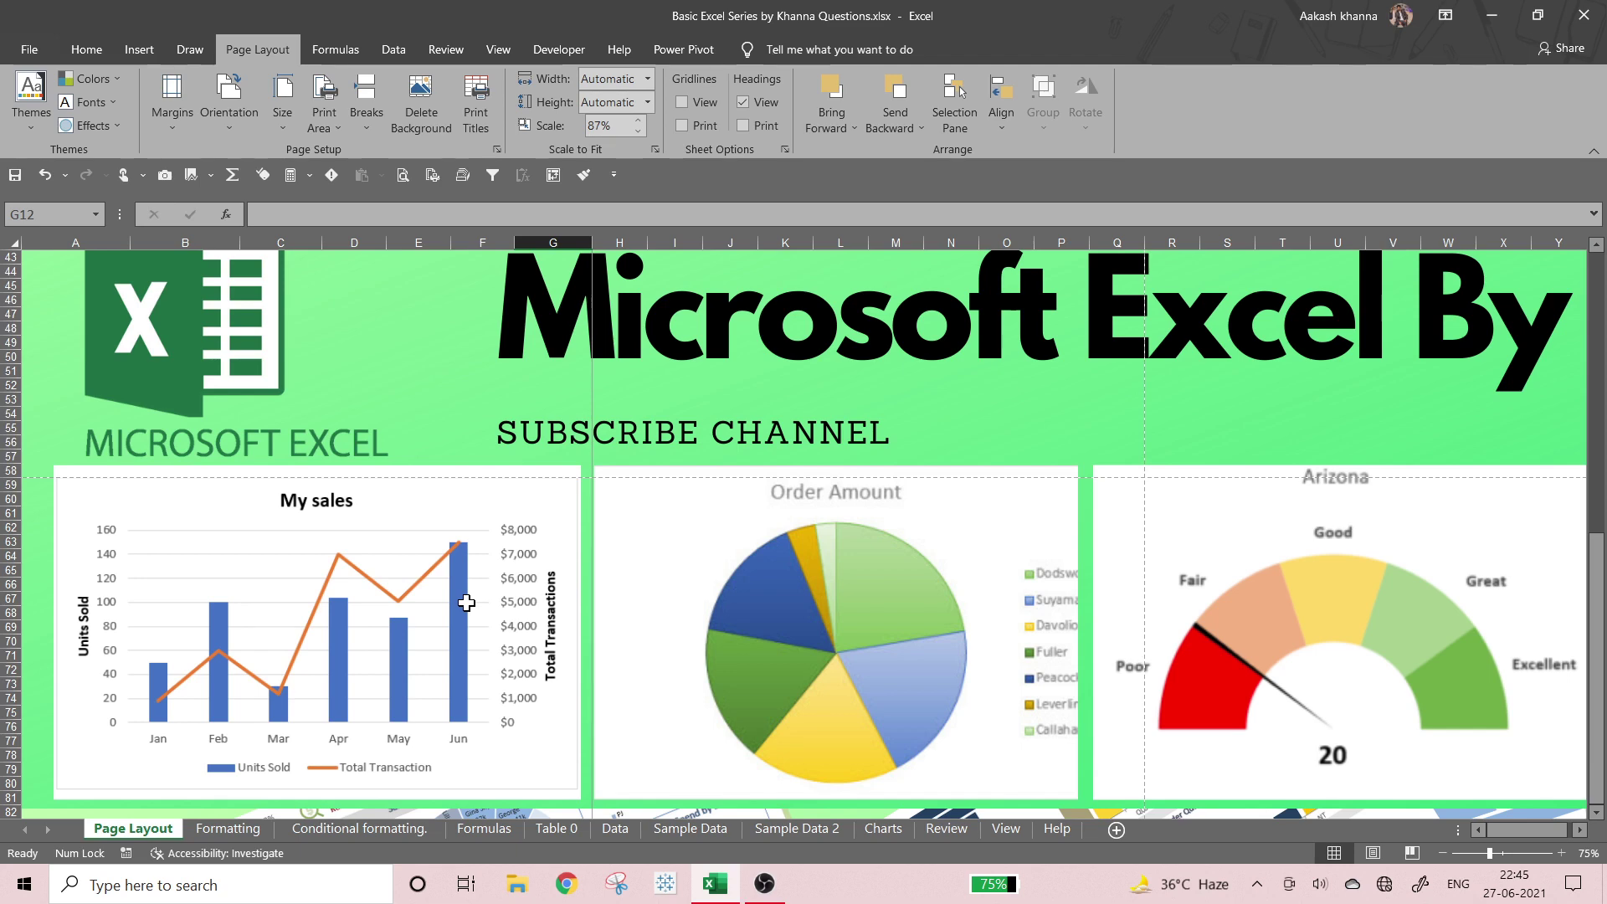
scroll(466, 603, up, 5)
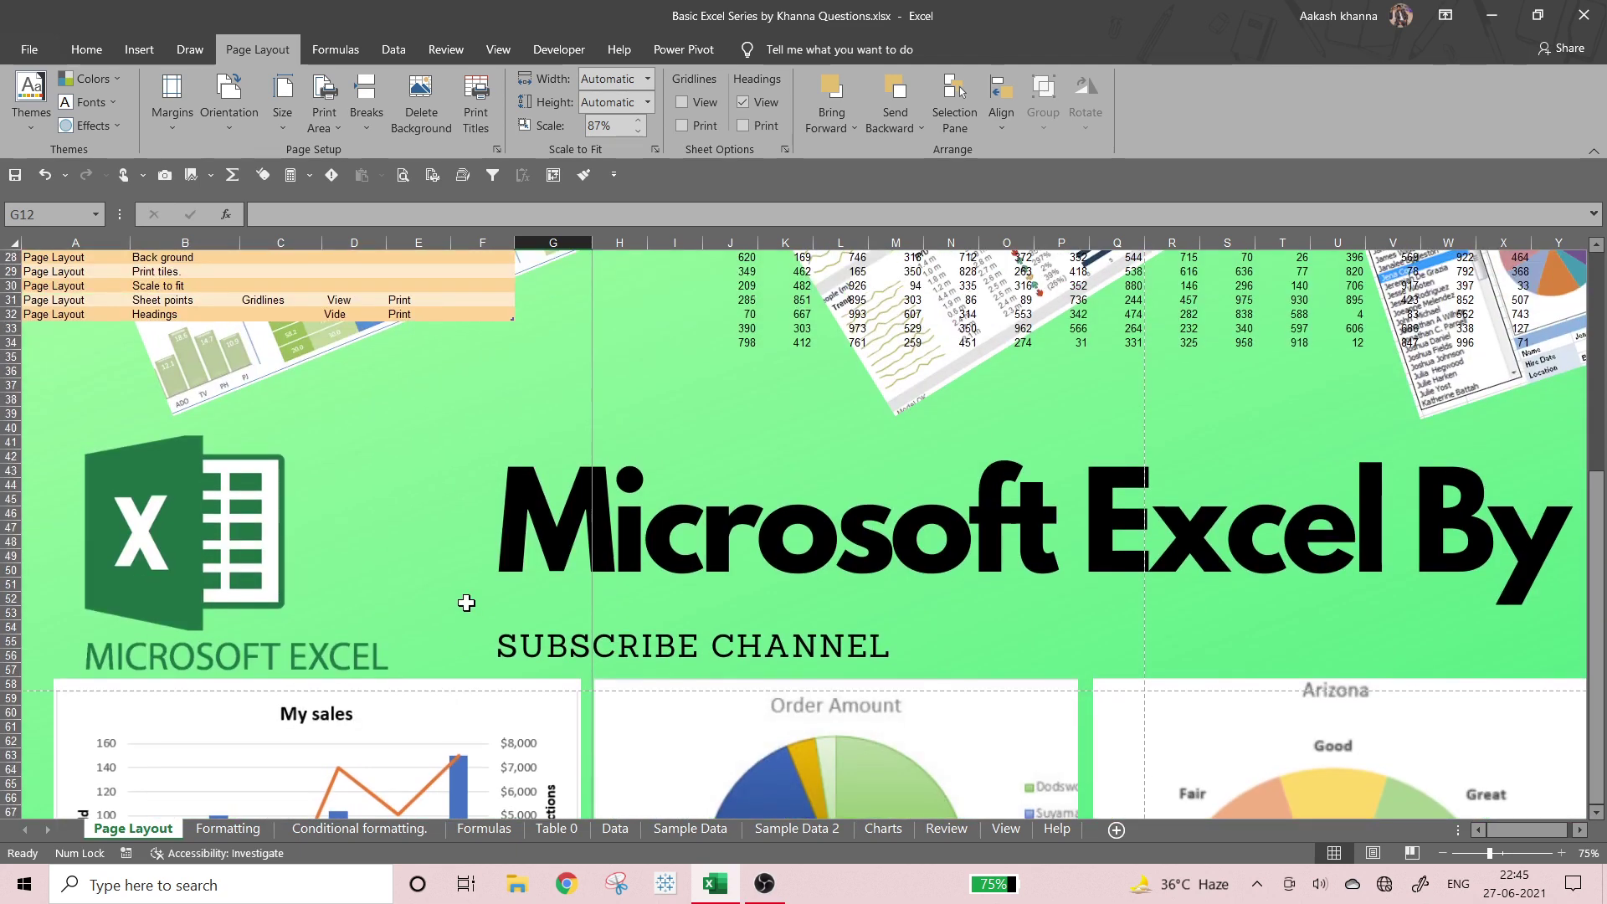
- Look over the rest of the background picture and delete it from the Page Layout sheet
scroll(466, 603, down, 7)
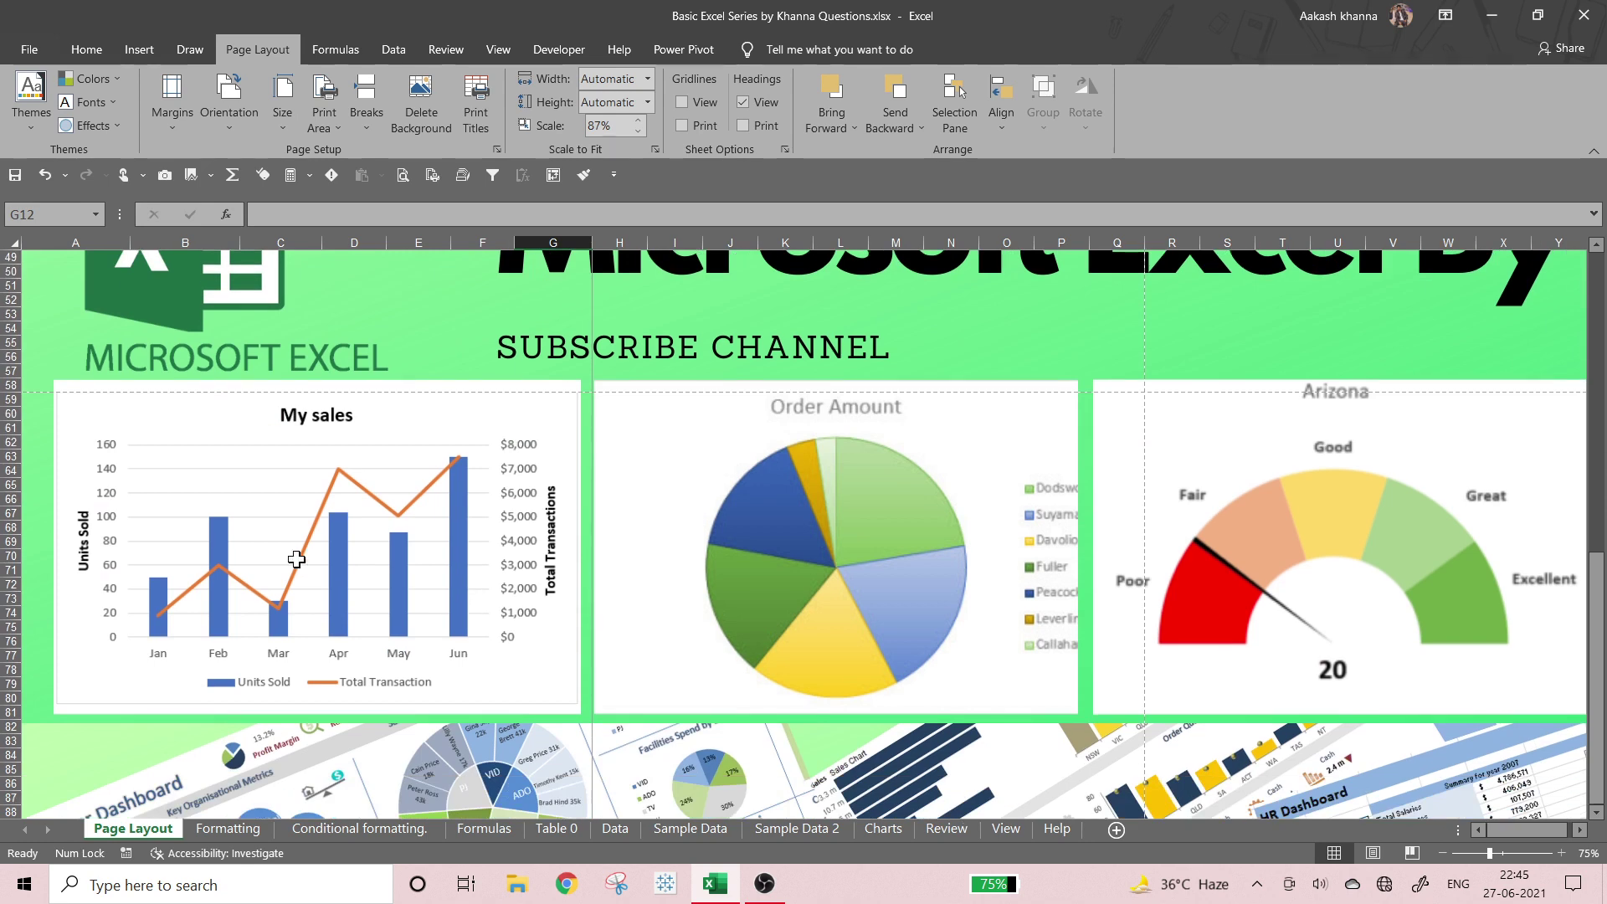
scroll(301, 553, up, 2)
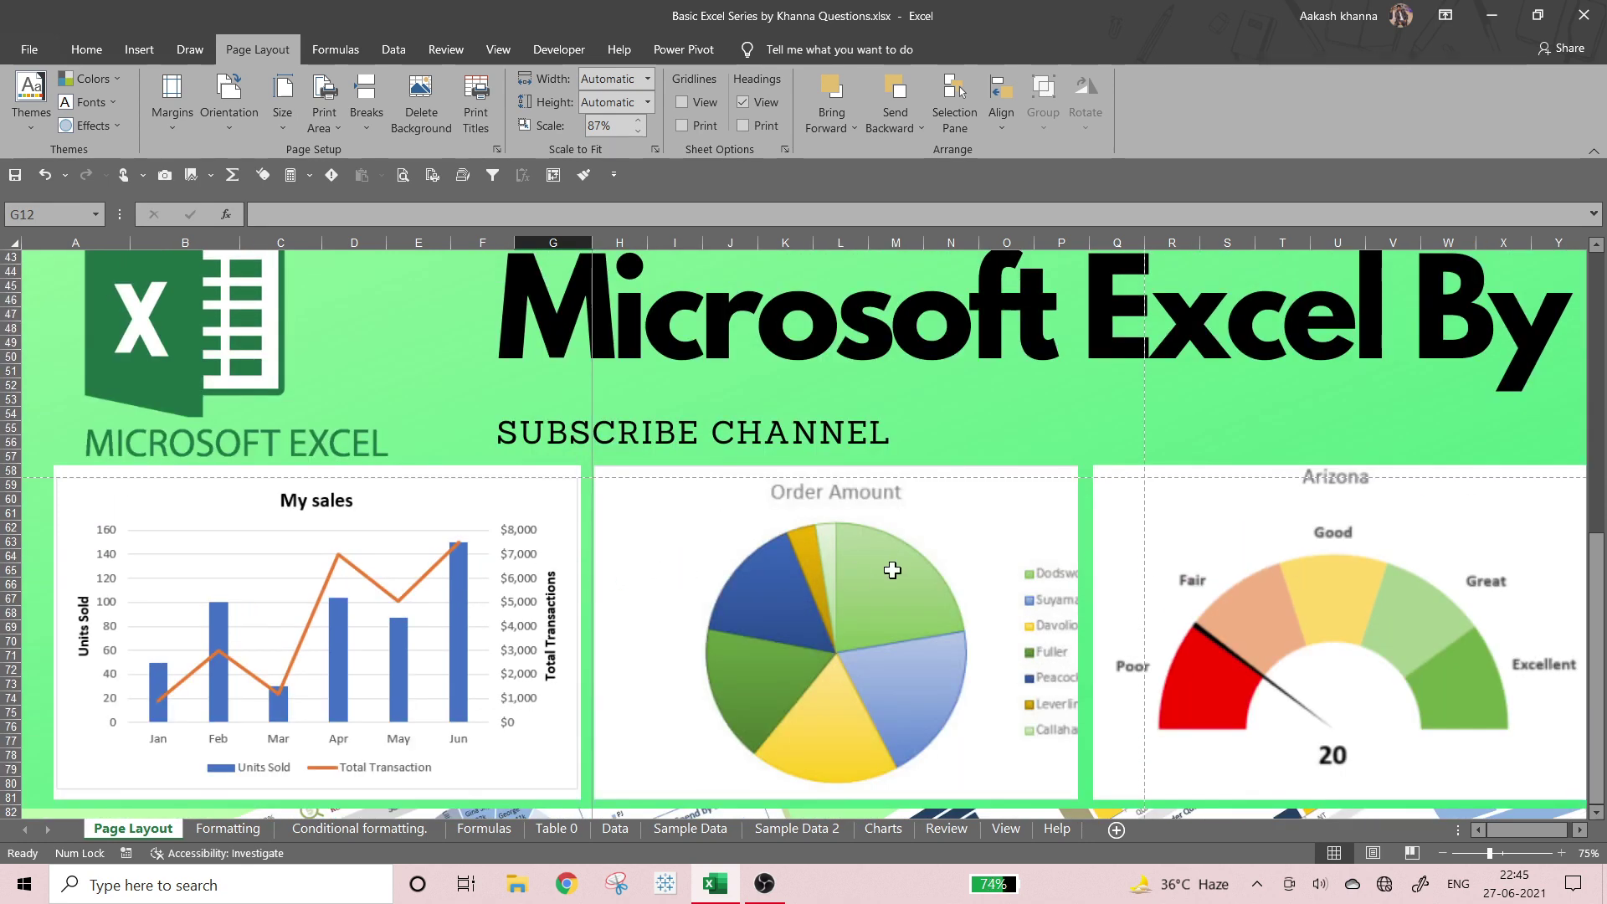
scroll(854, 573, up, 13)
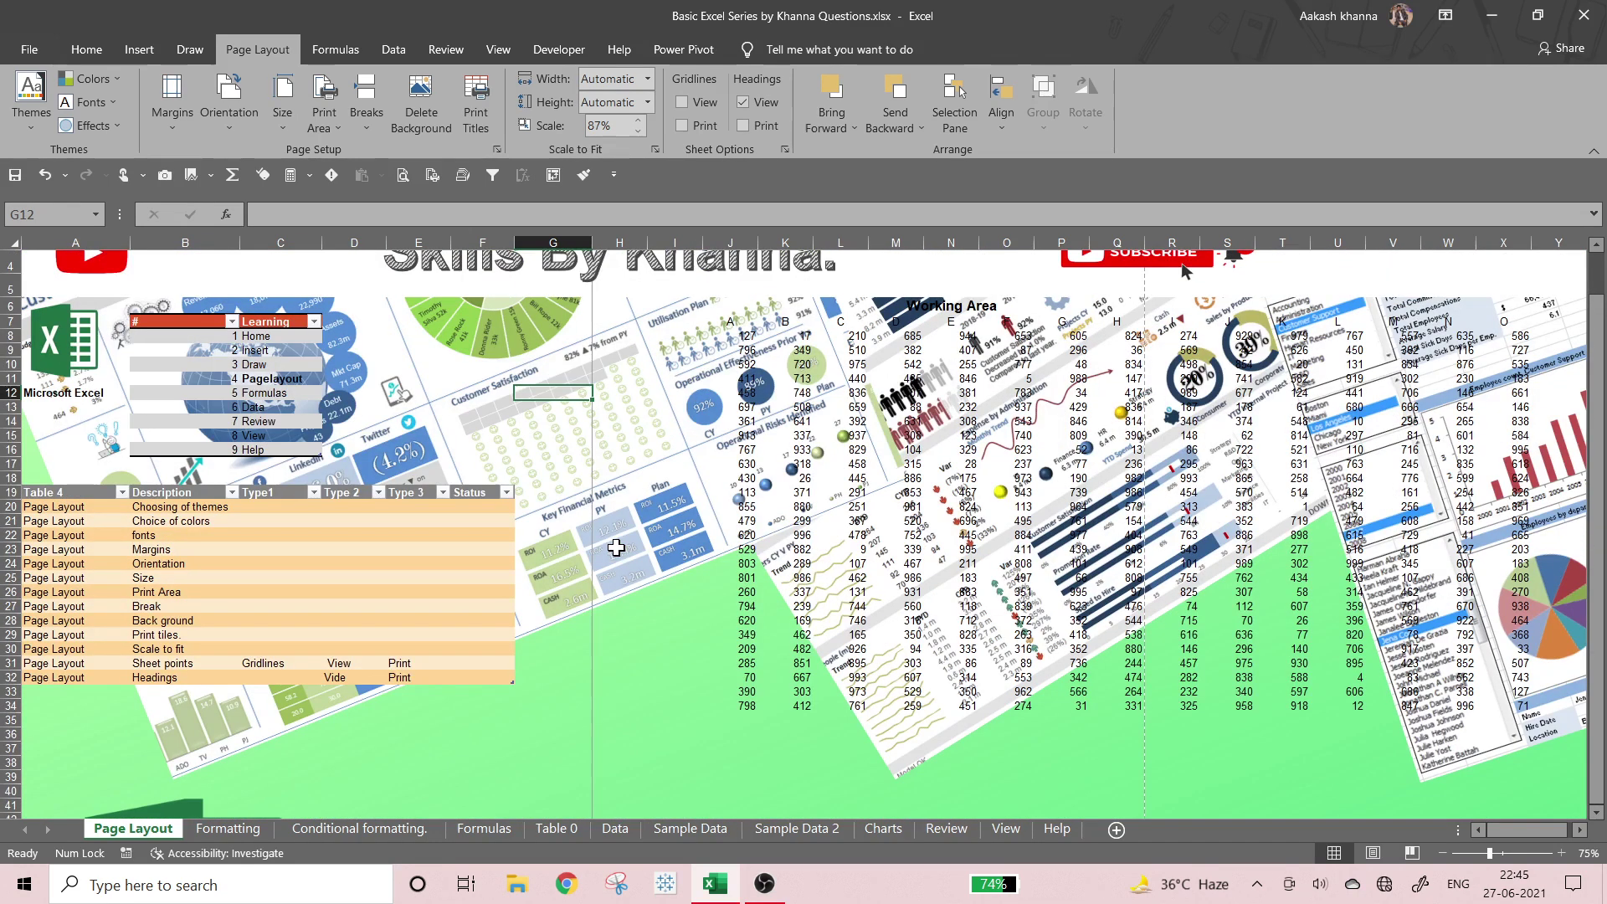
scroll(360, 525, up, 1)
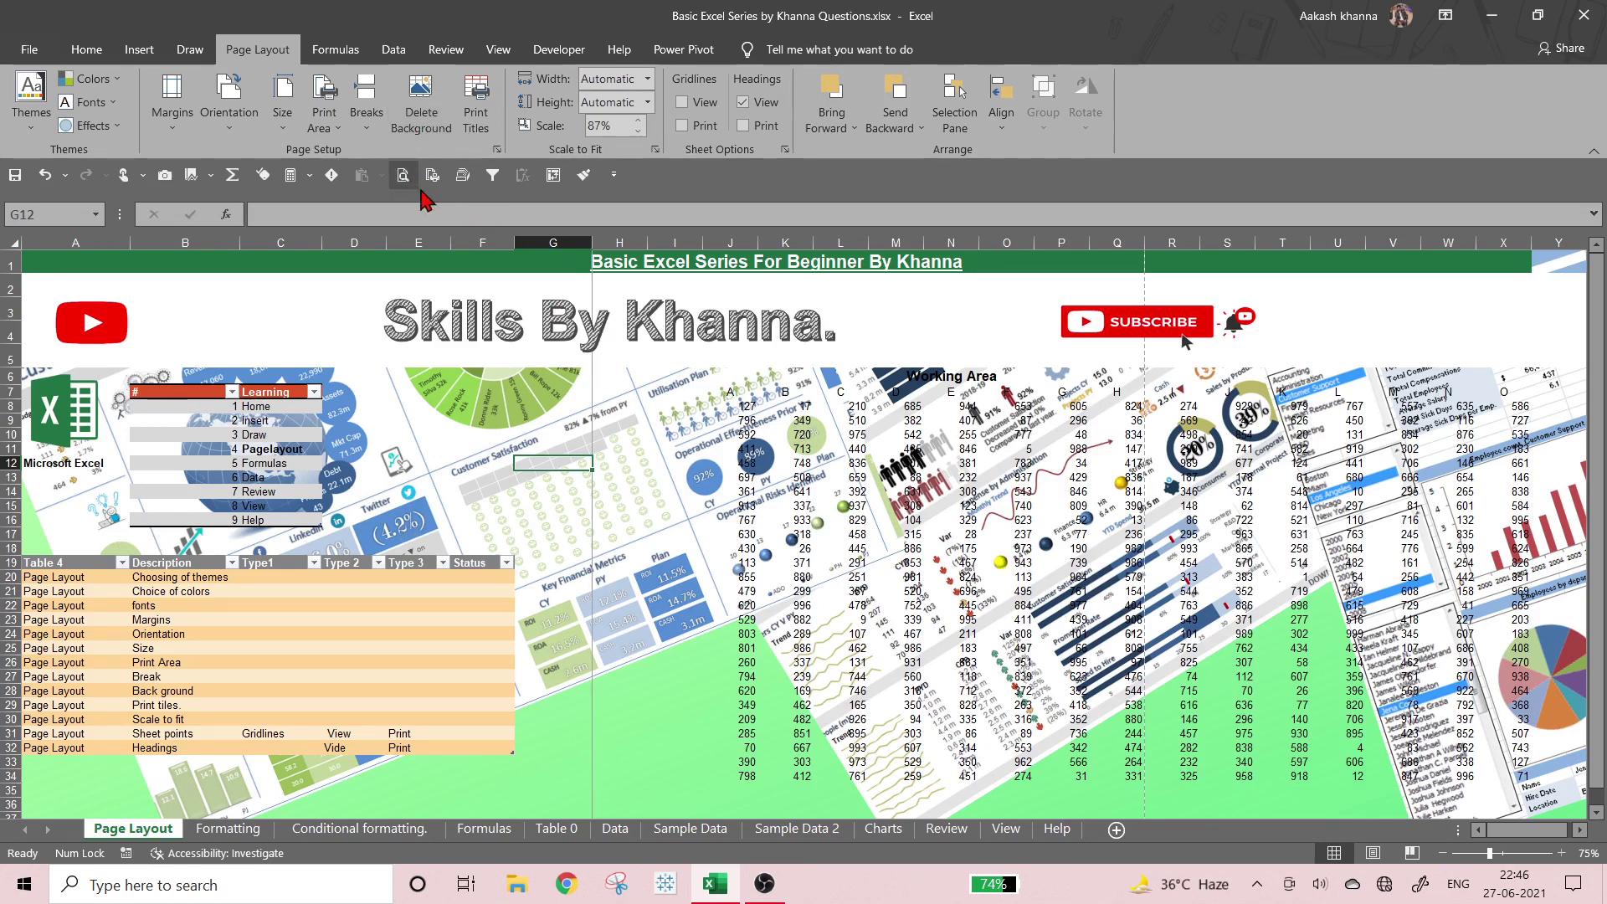
click(441, 119)
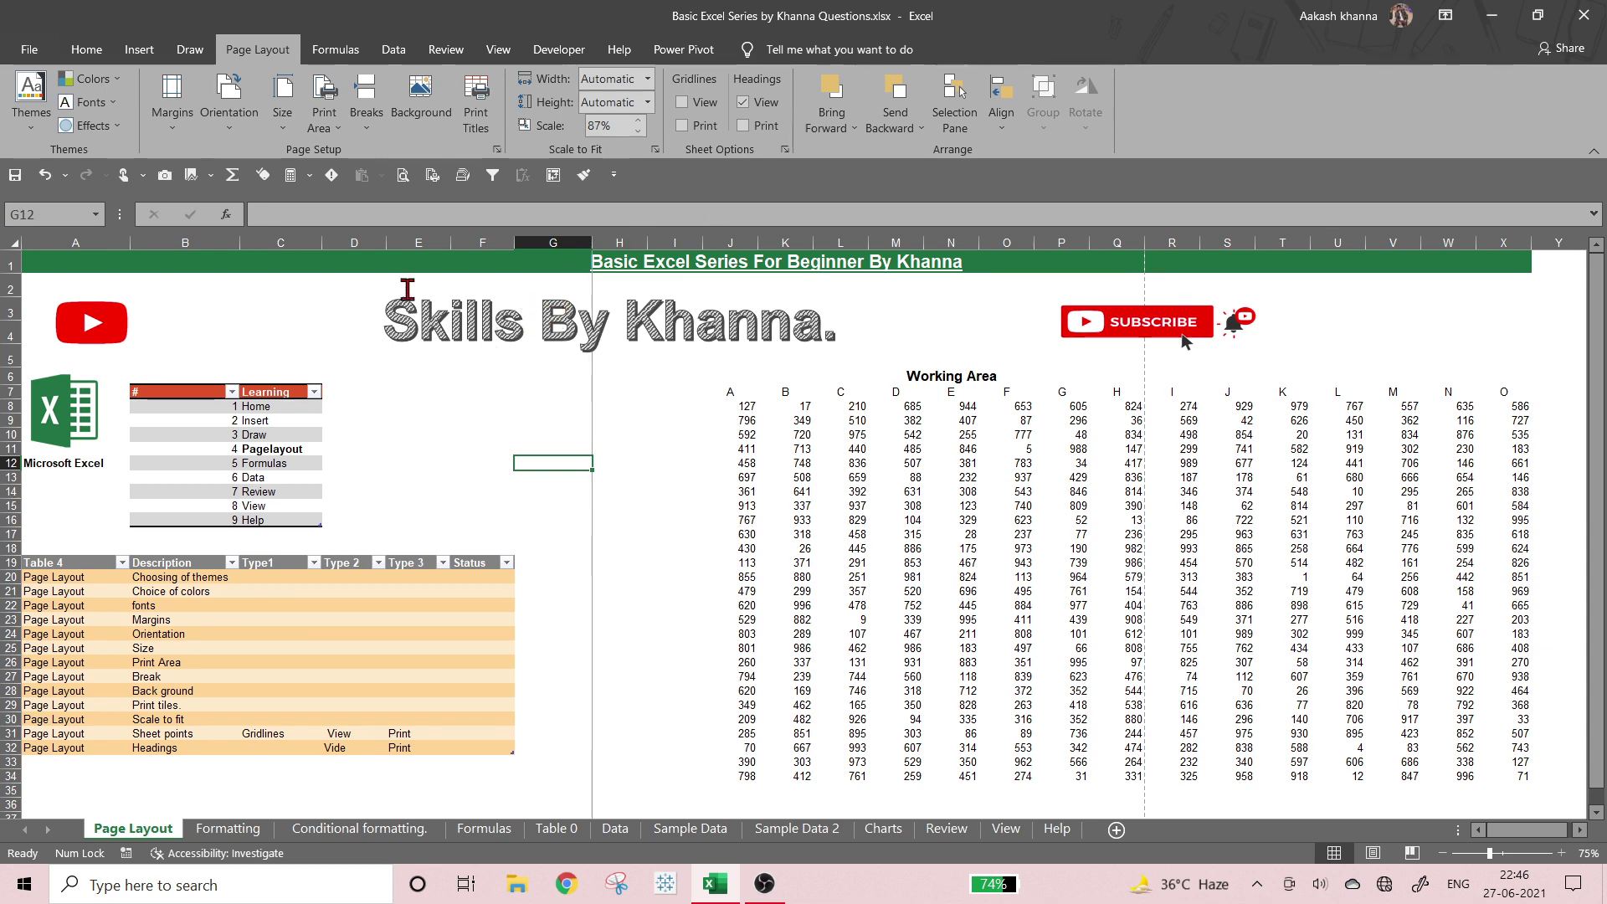
click(100, 51)
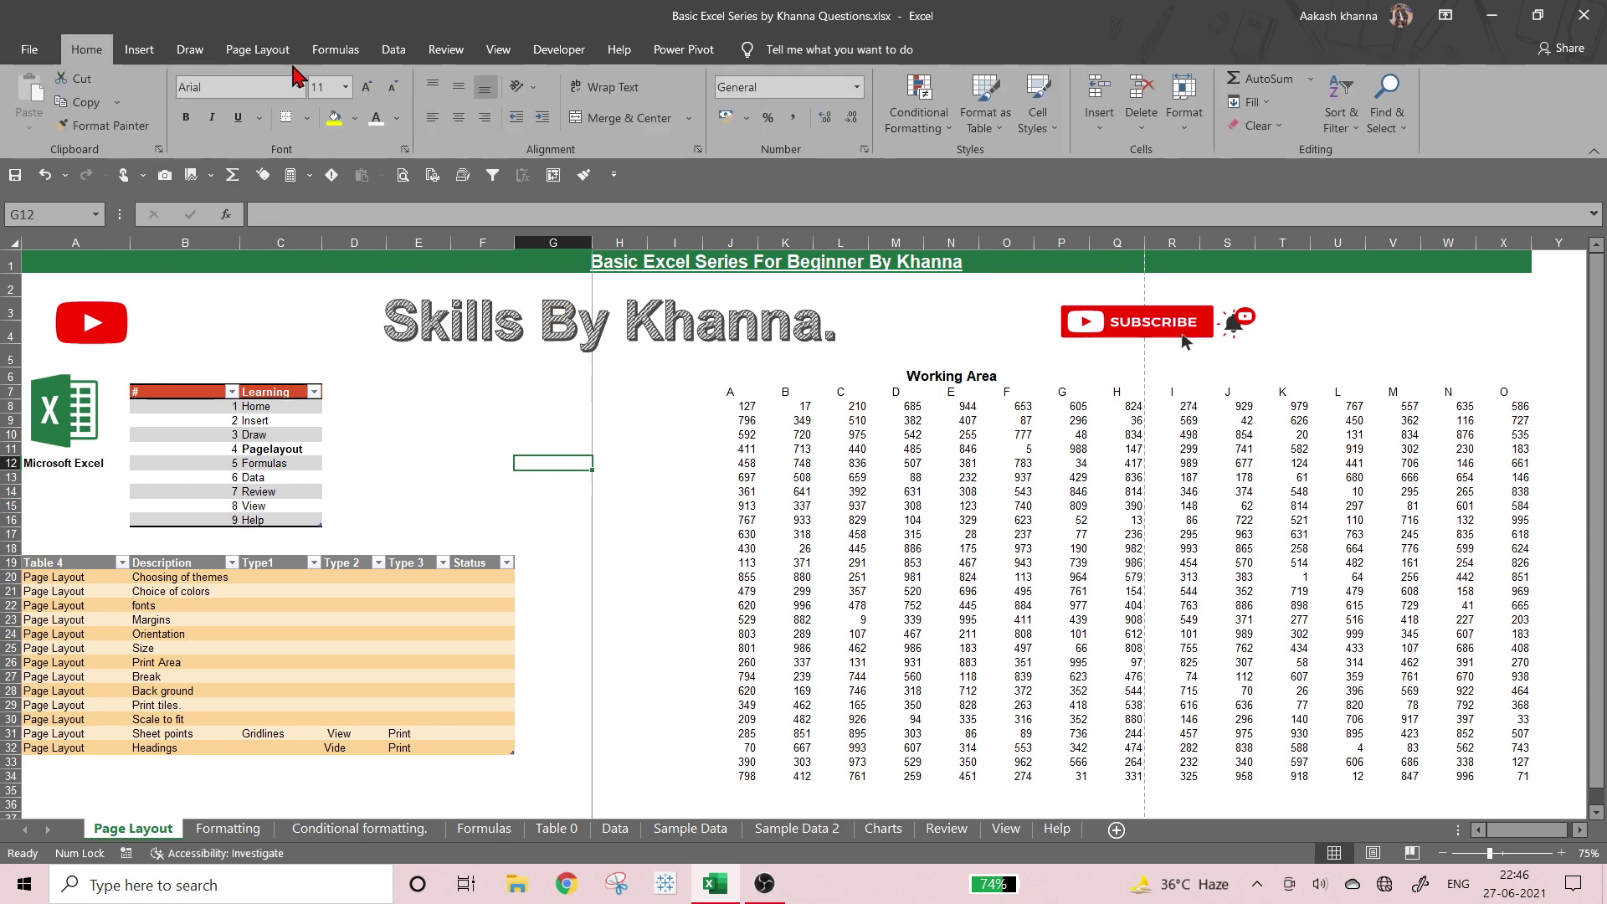
click(257, 49)
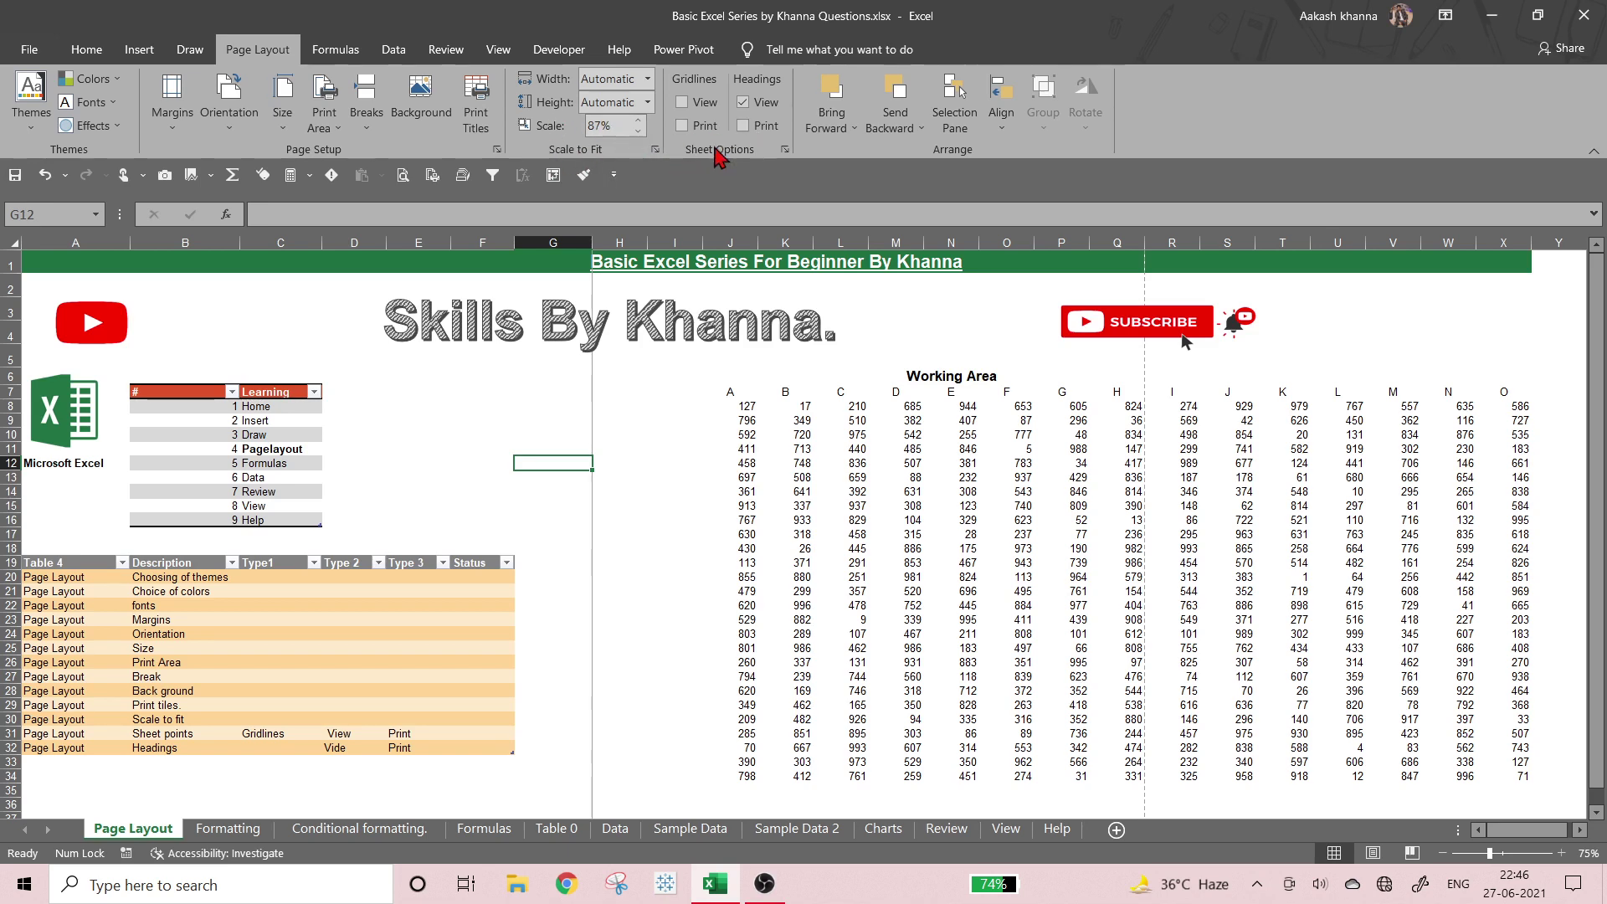
click(87, 49)
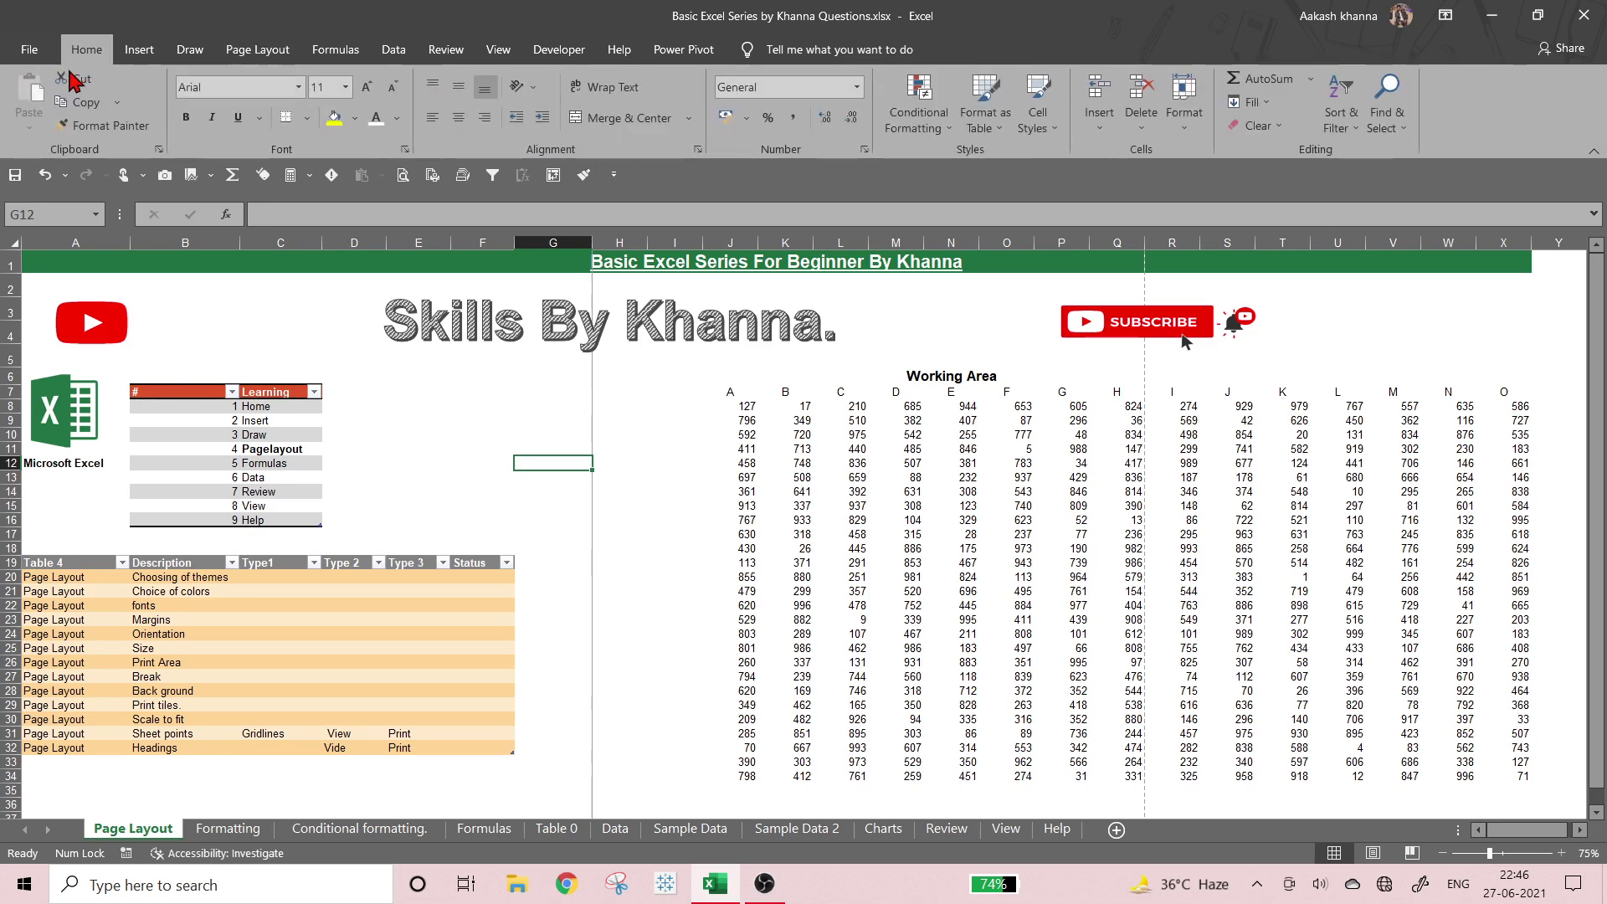
click(734, 520)
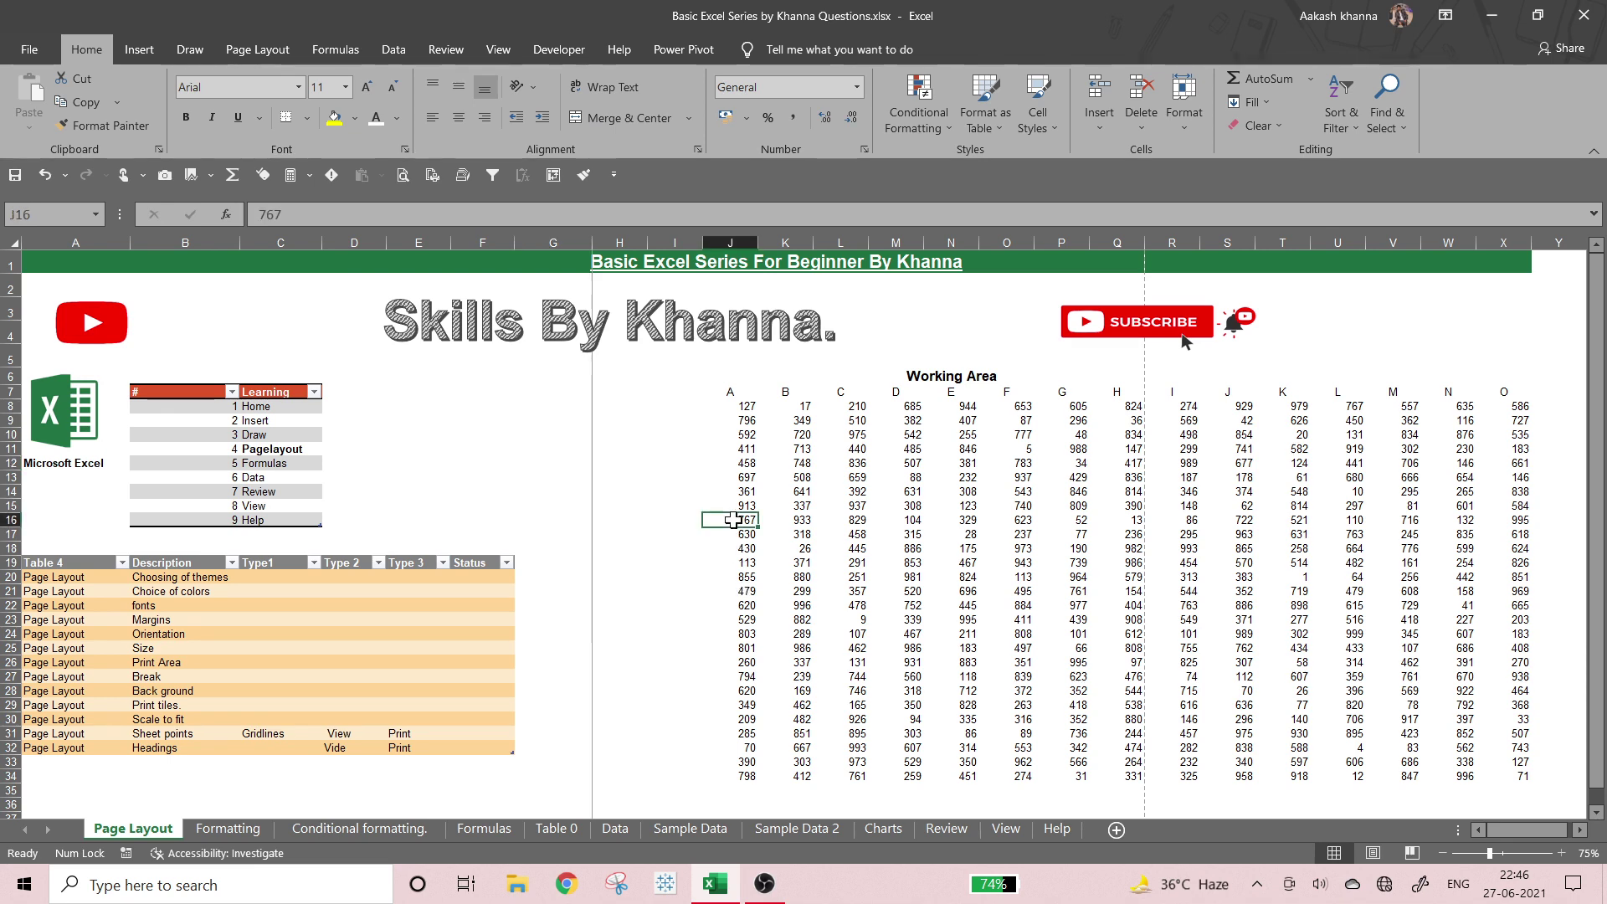